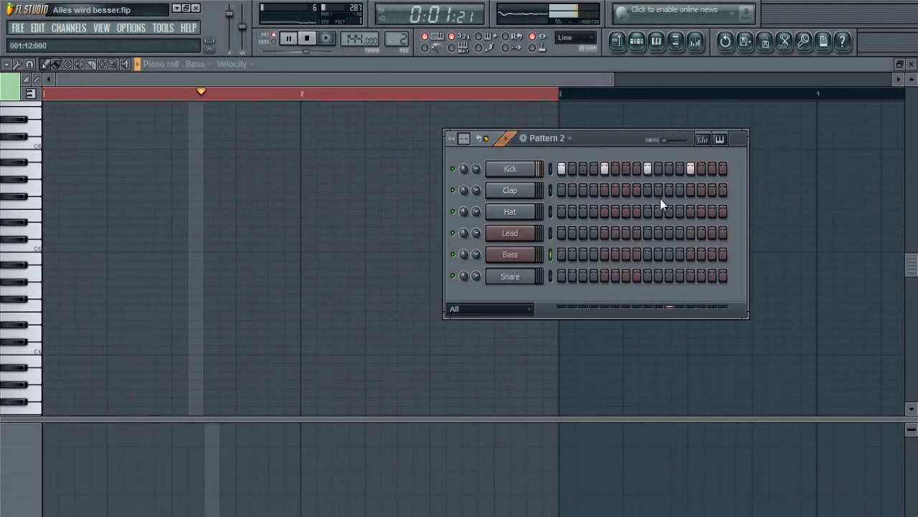
- In the Bass piano roll, draw four two-step offbeat notes per bar: A4 in bar 1, F4 in bar 2 and C5 in bar 3
{"action": "key", "text": "space"}
{"action": "left_click", "coordinate": [515, 255]}
{"action": "left_click", "coordinate": [518, 256]}
{"action": "left_click", "coordinate": [129, 290]}
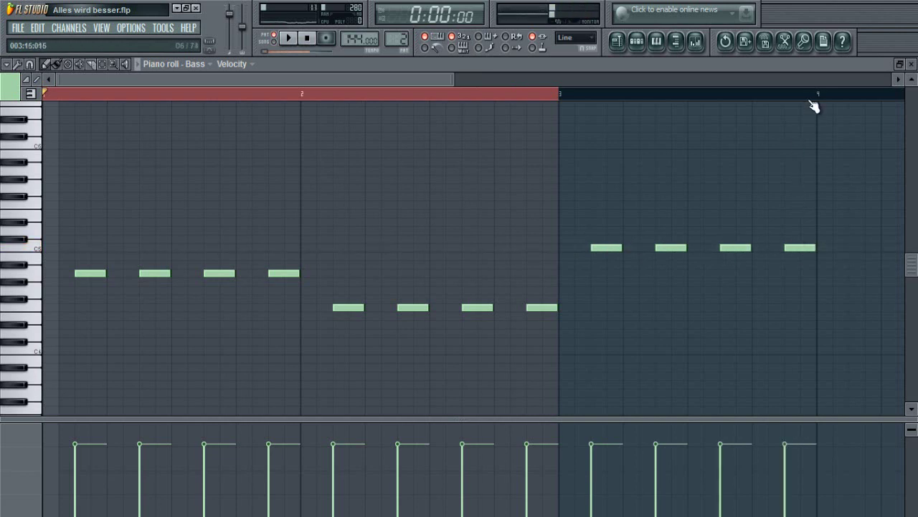
- Complete bar 4 of the bass line with two-step notes G4, G4, E4, D4 and C4
{"action": "scroll", "coordinate": [778, 146], "scroll_direction": "down", "scroll_amount": 1}
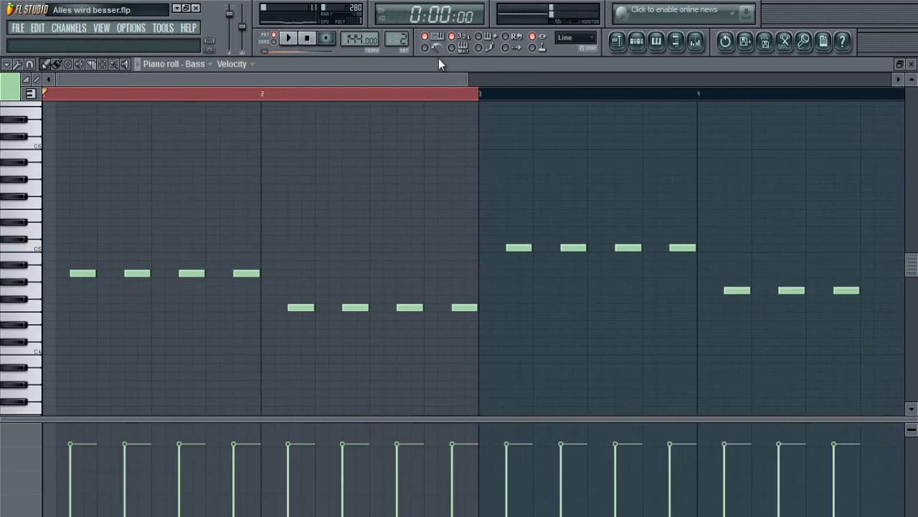
{"action": "scroll", "coordinate": [595, 108], "scroll_direction": "right", "scroll_amount": 4}
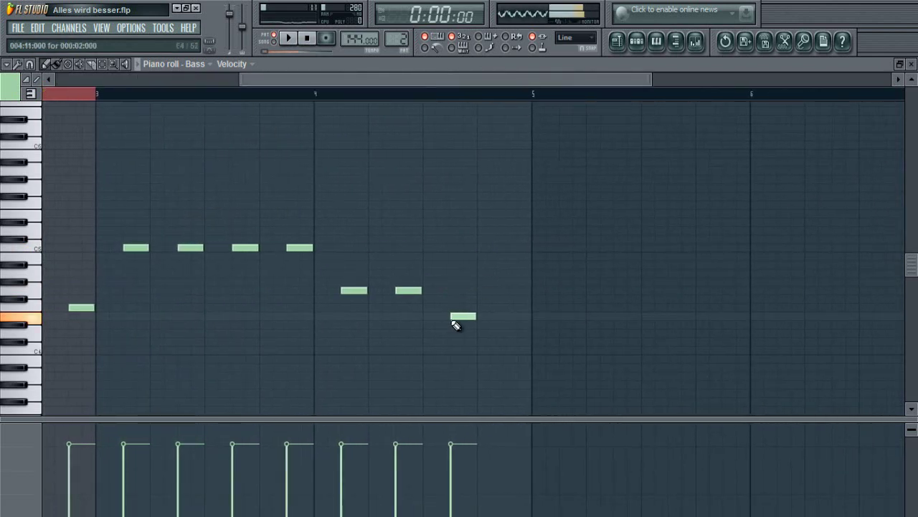
{"action": "key", "text": "space"}
{"action": "left_click", "coordinate": [412, 179]}
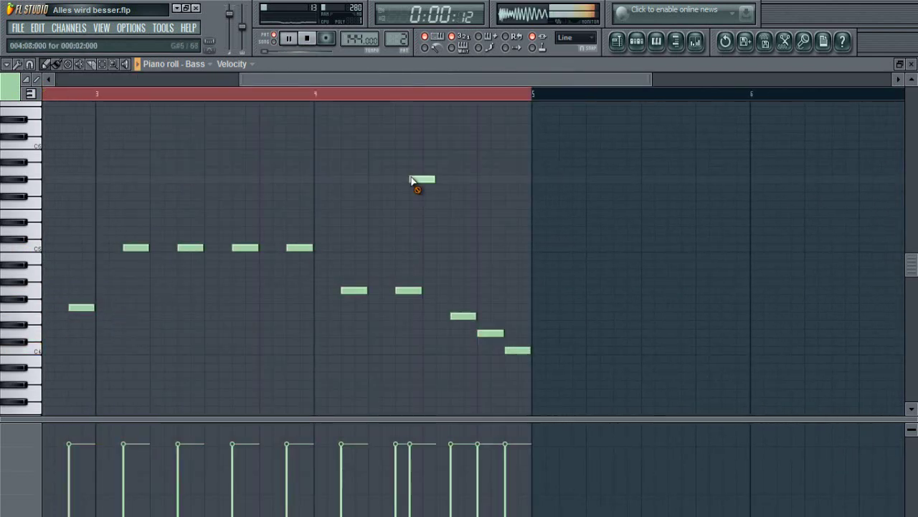
{"action": "scroll", "coordinate": [414, 101], "scroll_direction": "down", "scroll_amount": 2}
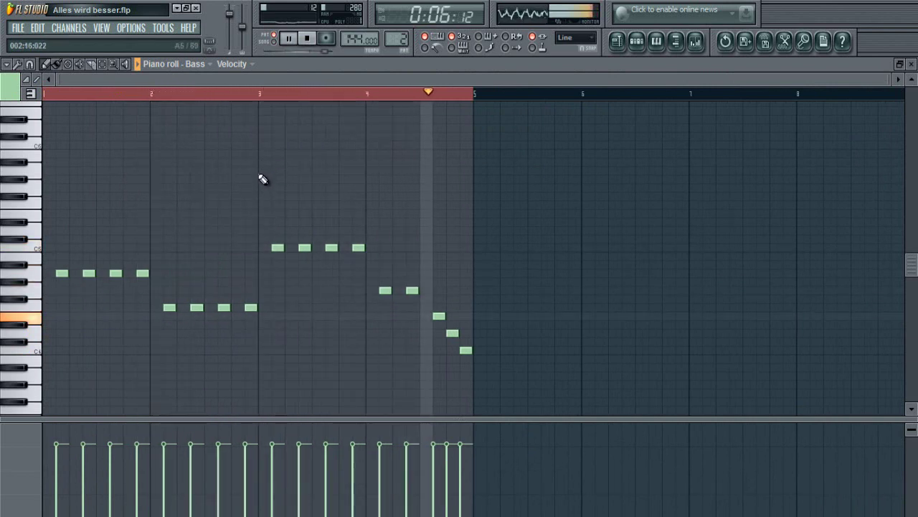
- Stop playback and open the Lead channel's piano roll
{"action": "left_click", "coordinate": [638, 42]}
{"action": "key", "text": "space"}
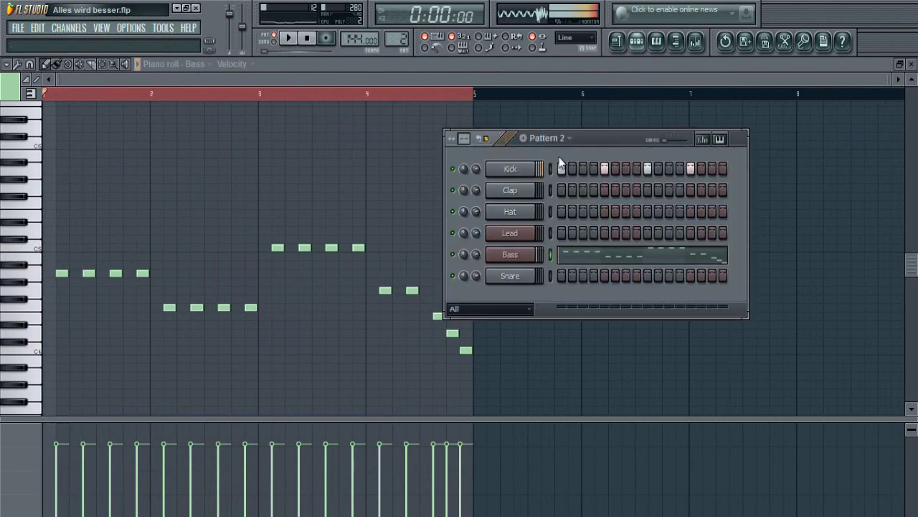
{"action": "right_click", "coordinate": [526, 231]}
{"action": "left_click", "coordinate": [563, 240]}
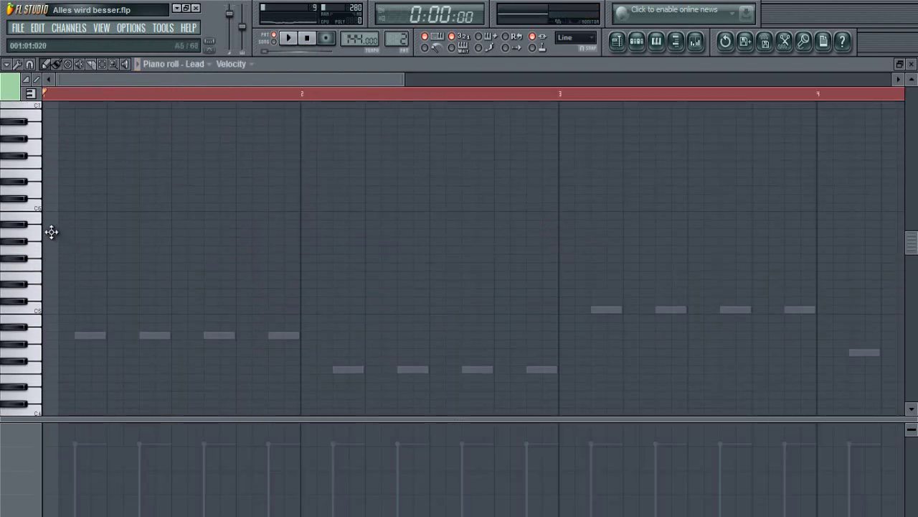
- Draw one-step A5 notes at steps 1, 4, 6, 8, 11 and 15 of bar 1 in the Lead part
{"action": "left_click", "coordinate": [158, 234]}
{"action": "key", "text": "space"}
{"action": "left_click", "coordinate": [176, 208]}
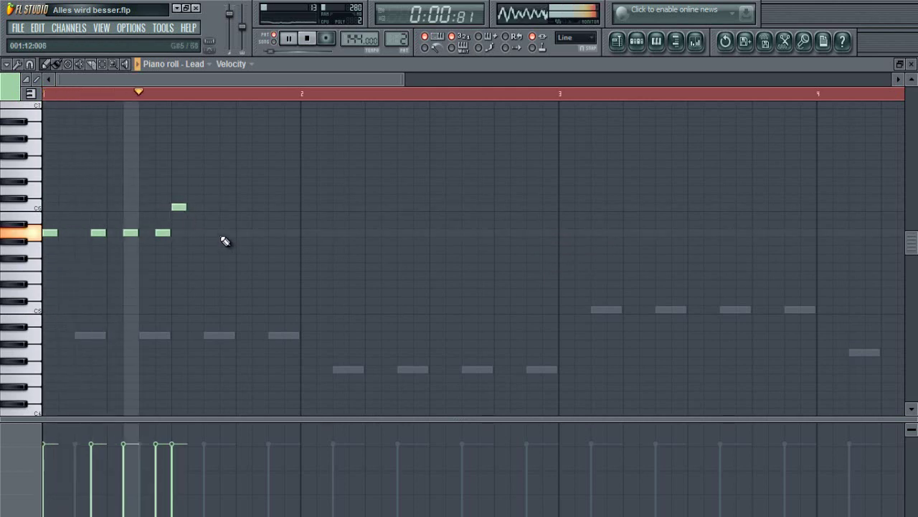
{"action": "key", "text": "space"}
{"action": "key", "text": "space"}
{"action": "right_click", "coordinate": [177, 207]}
{"action": "left_click", "coordinate": [211, 233]}
{"action": "left_click", "coordinate": [275, 233]}
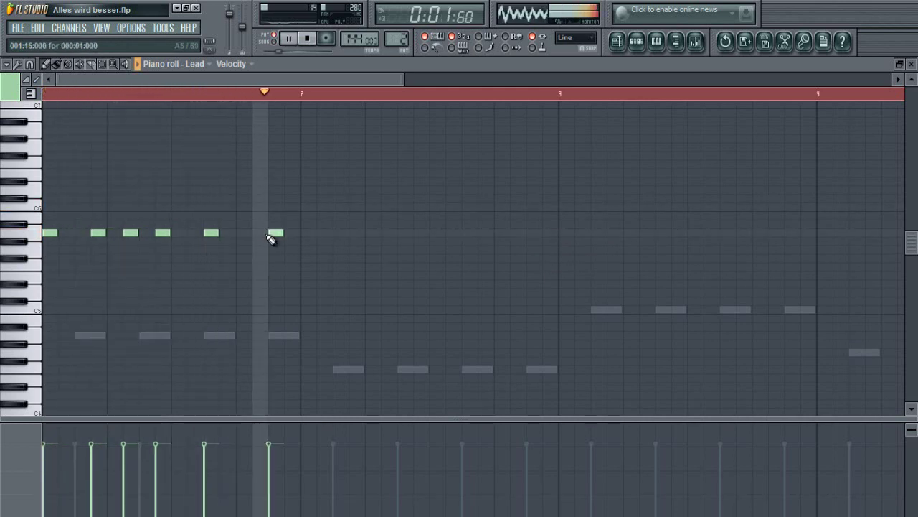
{"action": "key", "text": "space"}
{"action": "key", "text": "space"}
{"action": "left_click", "coordinate": [227, 180]}
{"action": "right_click", "coordinate": [227, 180]}
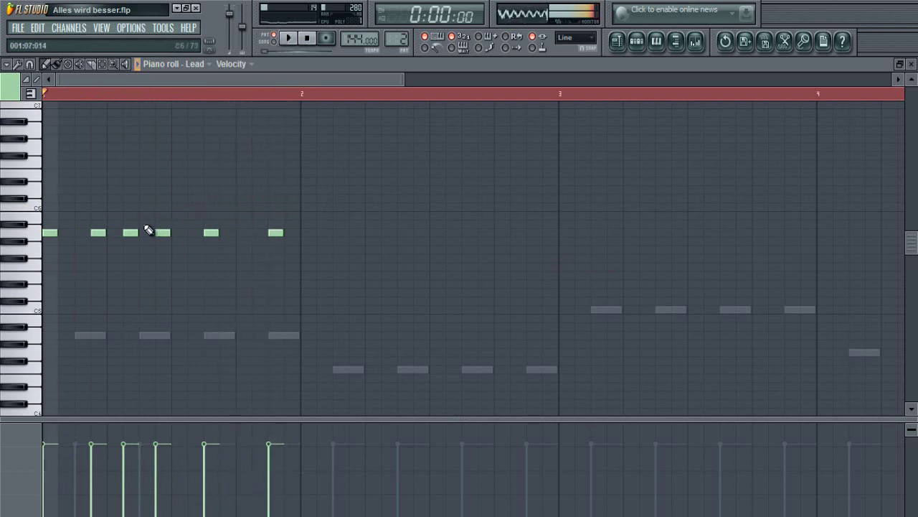
- Draw one-step A6 notes at steps 1, 5, 9, 11 and 13 of bar 2
{"action": "key", "text": "space"}
{"action": "scroll", "coordinate": [310, 248], "scroll_direction": "up", "scroll_amount": 2}
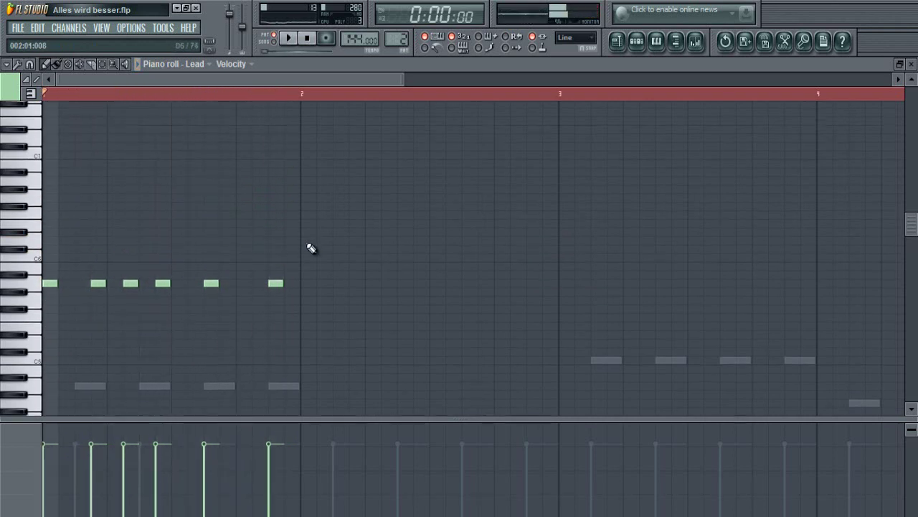
{"action": "scroll", "coordinate": [312, 222], "scroll_direction": "down", "scroll_amount": 1}
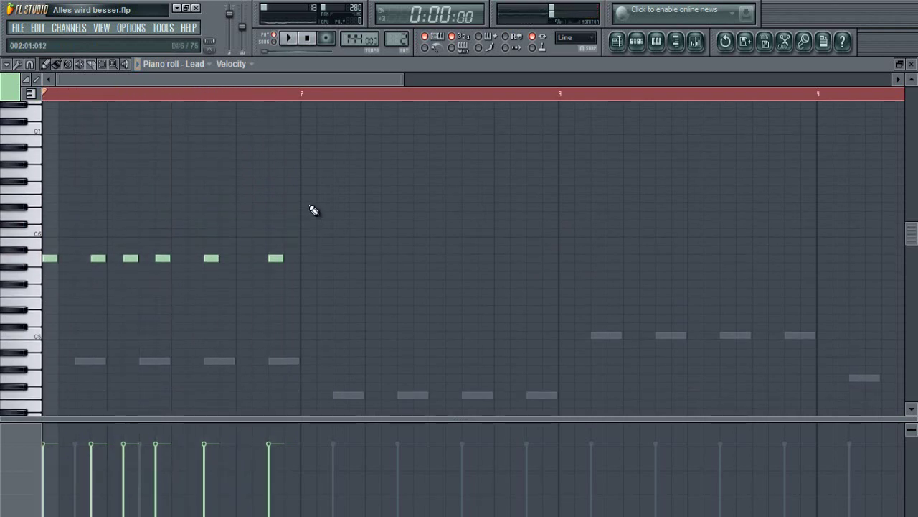
{"action": "left_click", "coordinate": [305, 156]}
{"action": "left_click", "coordinate": [371, 156]}
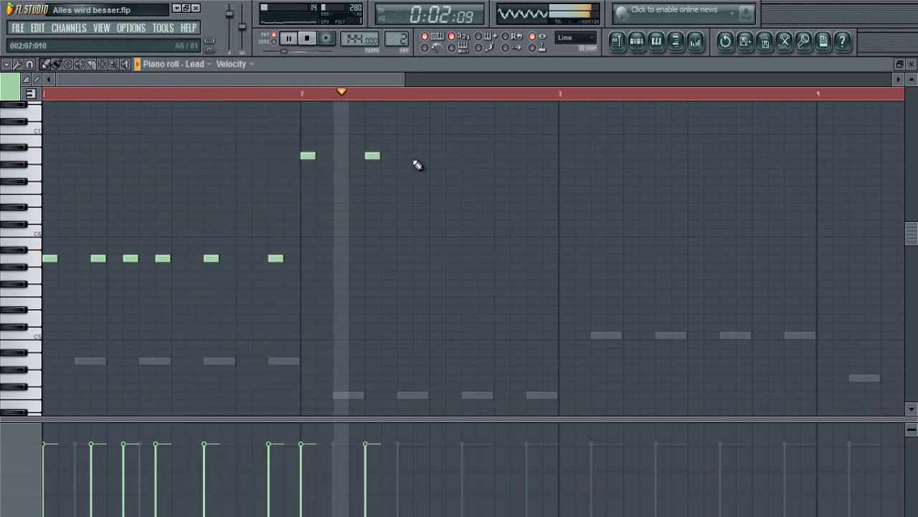
{"action": "left_click", "coordinate": [434, 155]}
{"action": "right_click", "coordinate": [440, 156]}
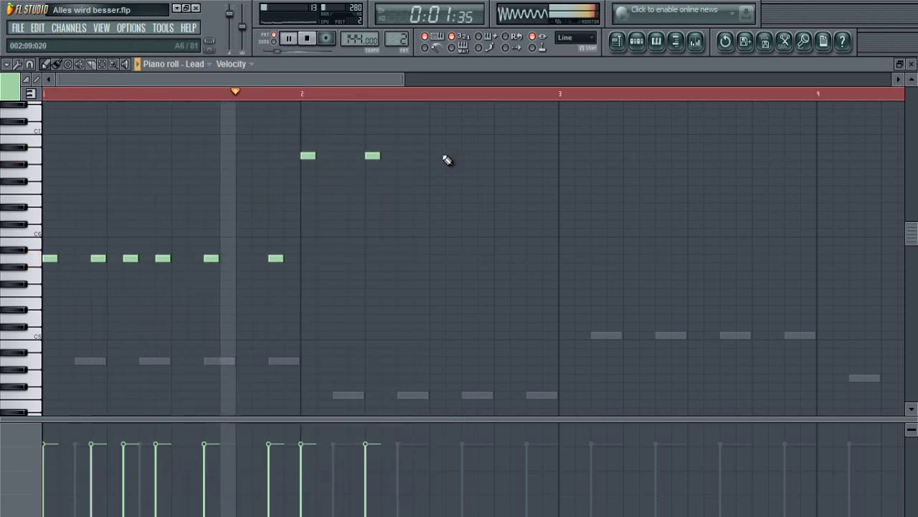
{"action": "left_click", "coordinate": [435, 155]}
{"action": "left_click", "coordinate": [467, 154]}
{"action": "left_click", "coordinate": [497, 155]}
- End bar 2 with a four-step E6 note starting at step 15 and running into bar 3
{"action": "left_click", "coordinate": [528, 173]}
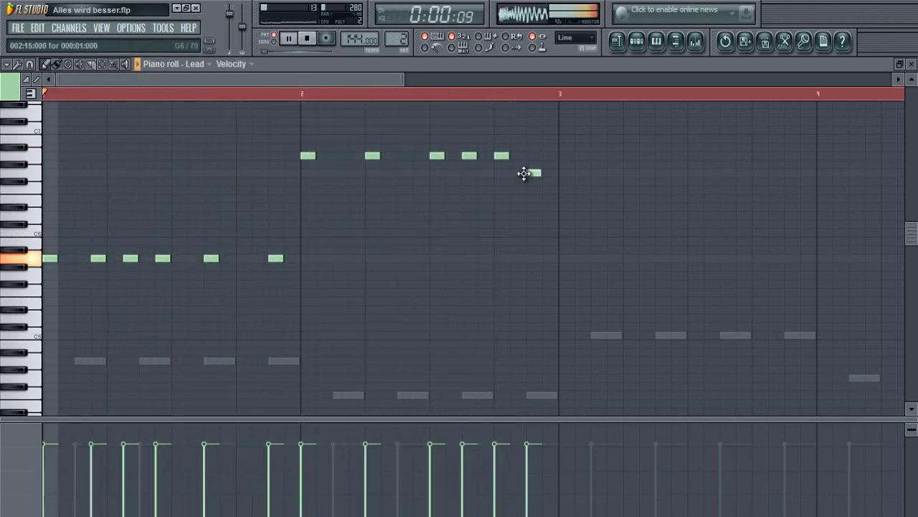
{"action": "right_click", "coordinate": [499, 156]}
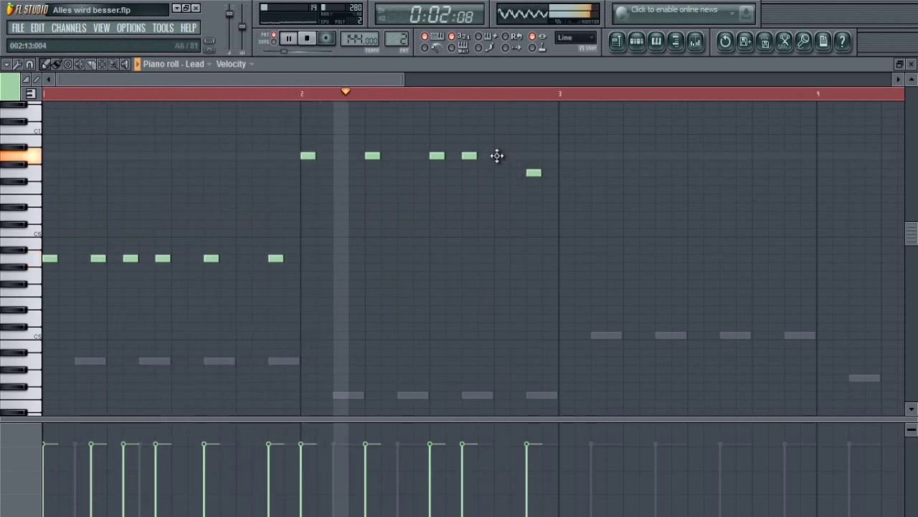
{"action": "left_click", "coordinate": [497, 155]}
{"action": "left_click_drag", "start_coordinate": [543, 172], "coordinate": [589, 198]}
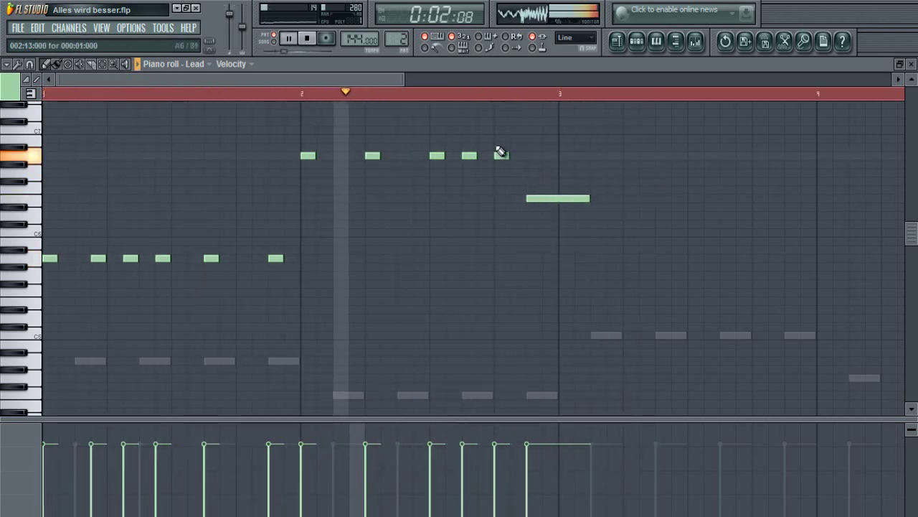
- Draw one-step C6 notes at steps 5, 7, 11 and 15 of bar 3
{"action": "scroll", "coordinate": [422, 82], "scroll_direction": "down", "scroll_amount": 2}
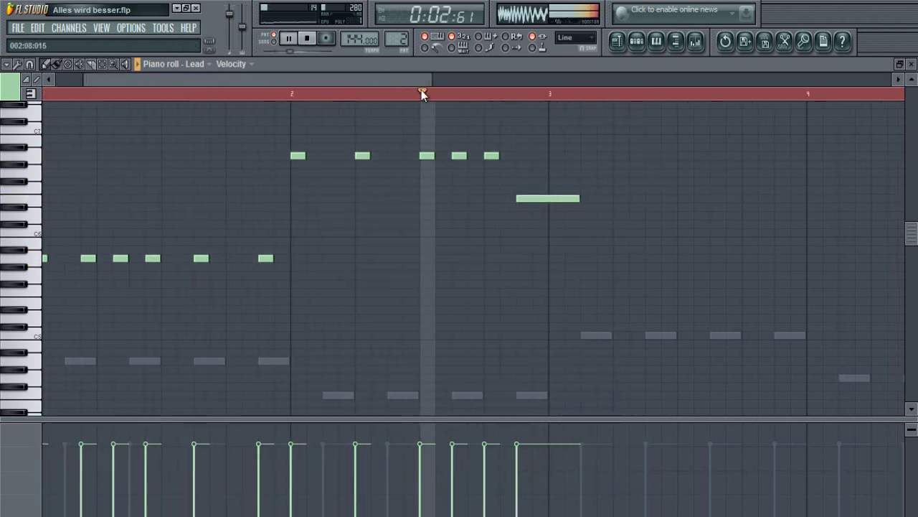
{"action": "left_click", "coordinate": [455, 233]}
{"action": "left_click", "coordinate": [490, 232]}
{"action": "left_click", "coordinate": [554, 233]}
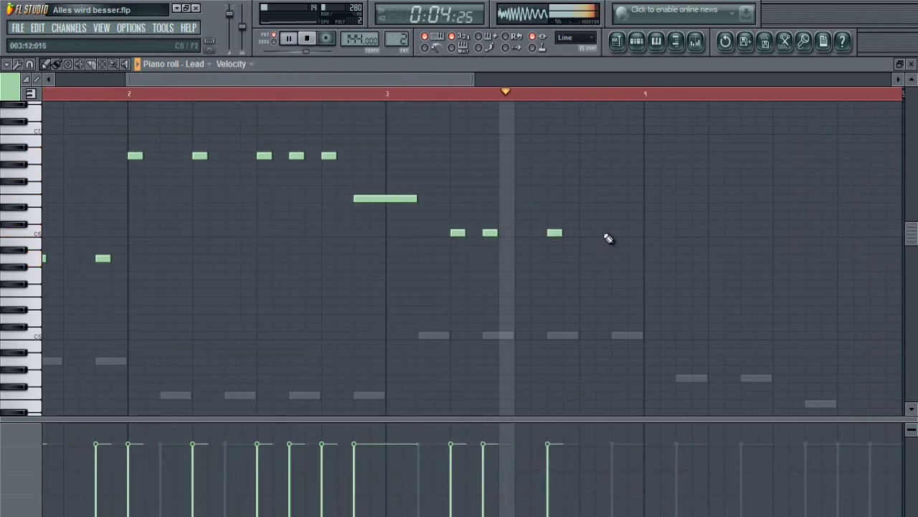
{"action": "left_click", "coordinate": [619, 233]}
- Add a C6 note at step 3 of bar 3 and move the two notes after it to steps 6 and 9
{"action": "key", "text": "space"}
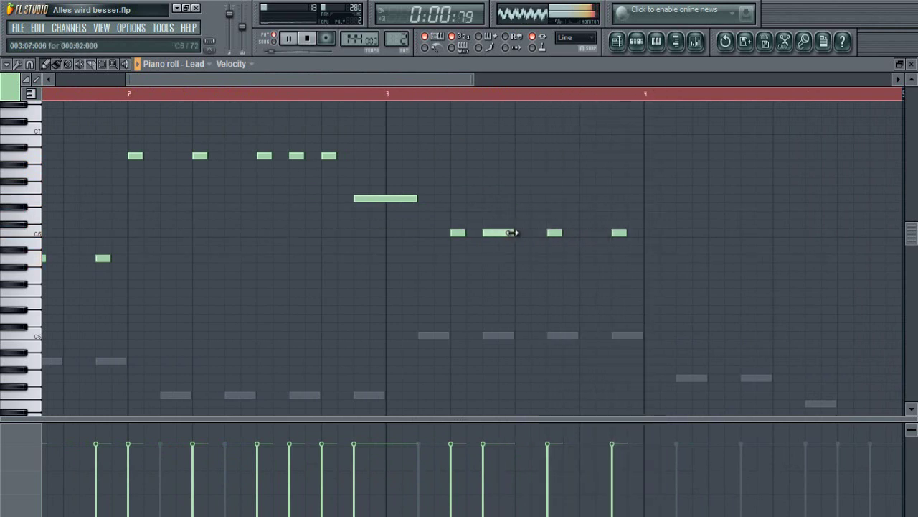
{"action": "left_click_drag", "start_coordinate": [494, 232], "coordinate": [510, 233]}
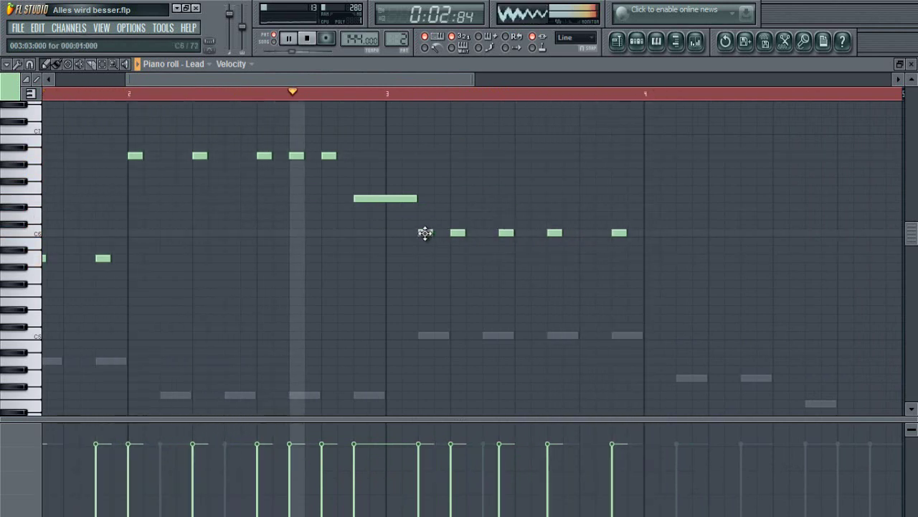
{"action": "left_click", "coordinate": [425, 233]}
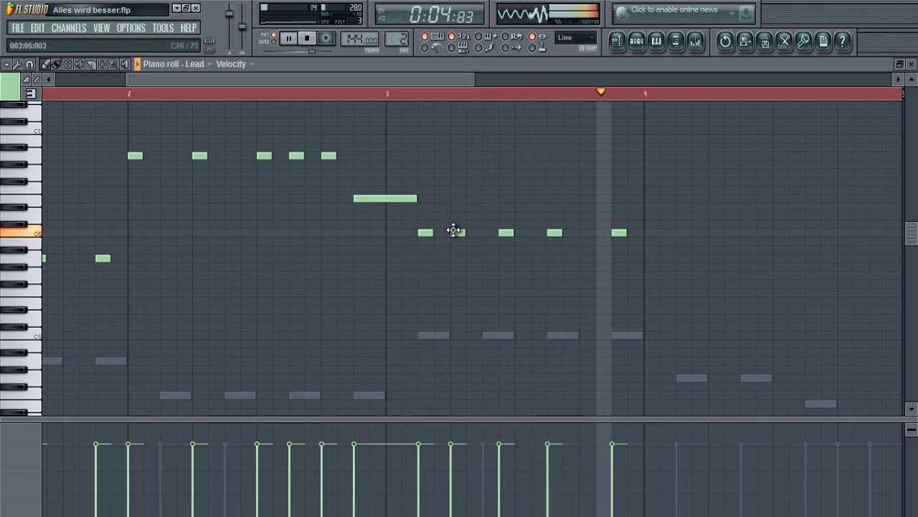
{"action": "left_click_drag", "start_coordinate": [454, 231], "coordinate": [521, 232]}
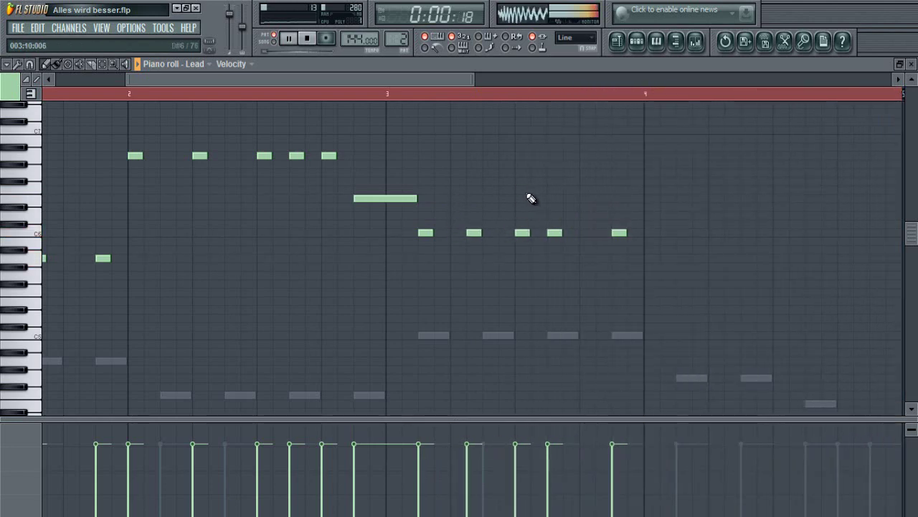
- Place a one-step D6 note at the start of bar 4
{"action": "scroll", "coordinate": [510, 104], "scroll_direction": "down", "scroll_amount": 5}
{"action": "scroll", "coordinate": [485, 166], "scroll_direction": "down", "scroll_amount": 3}
{"action": "scroll", "coordinate": [424, 108], "scroll_direction": "up", "scroll_amount": 2}
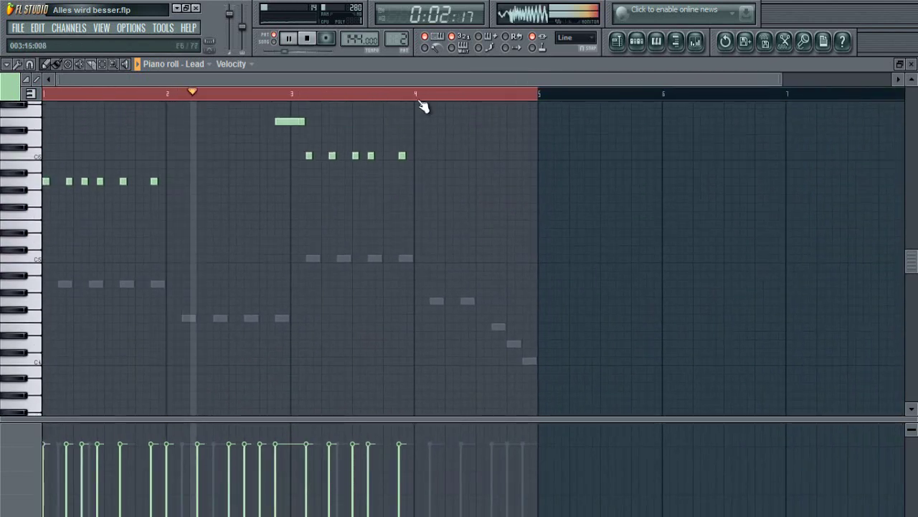
{"action": "scroll", "coordinate": [412, 136], "scroll_direction": "up", "scroll_amount": 3}
{"action": "scroll", "coordinate": [413, 136], "scroll_direction": "up", "scroll_amount": 2}
{"action": "scroll", "coordinate": [370, 180], "scroll_direction": "up", "scroll_amount": 1}
{"action": "scroll", "coordinate": [431, 235], "scroll_direction": "up", "scroll_amount": 2}
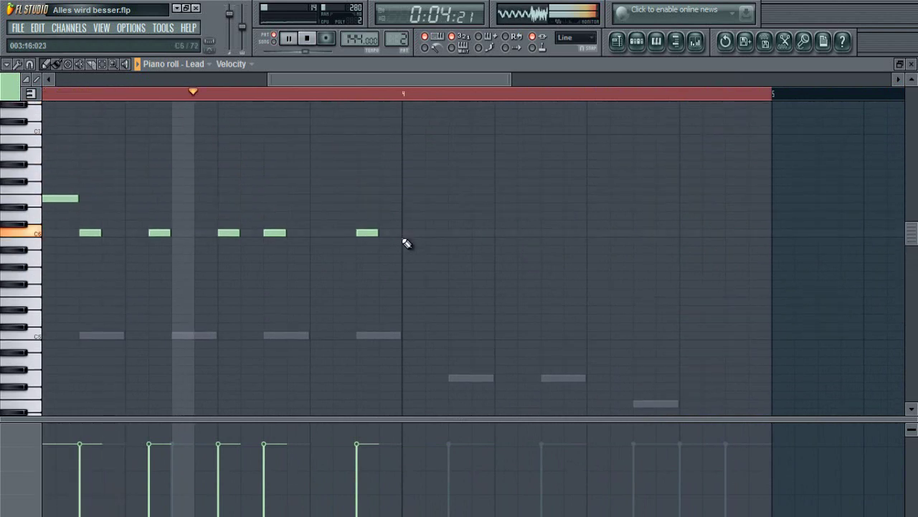
{"action": "left_click", "coordinate": [404, 241]}
{"action": "left_click", "coordinate": [478, 241]}
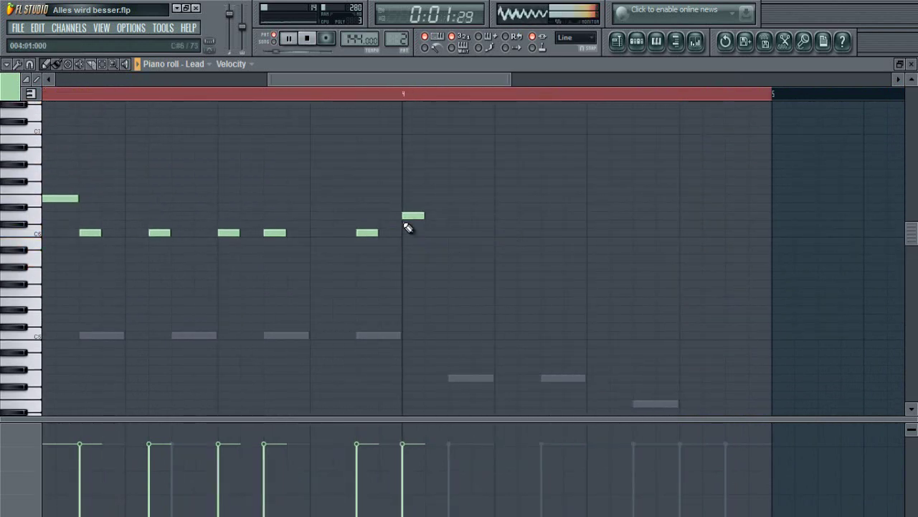
- Draw a descending run of E6, D6, C6, B5 and A5 at steps 7, 9, 11, 13 and 15 of bar 4
{"action": "left_click", "coordinate": [593, 215]}
{"action": "left_click", "coordinate": [638, 232]}
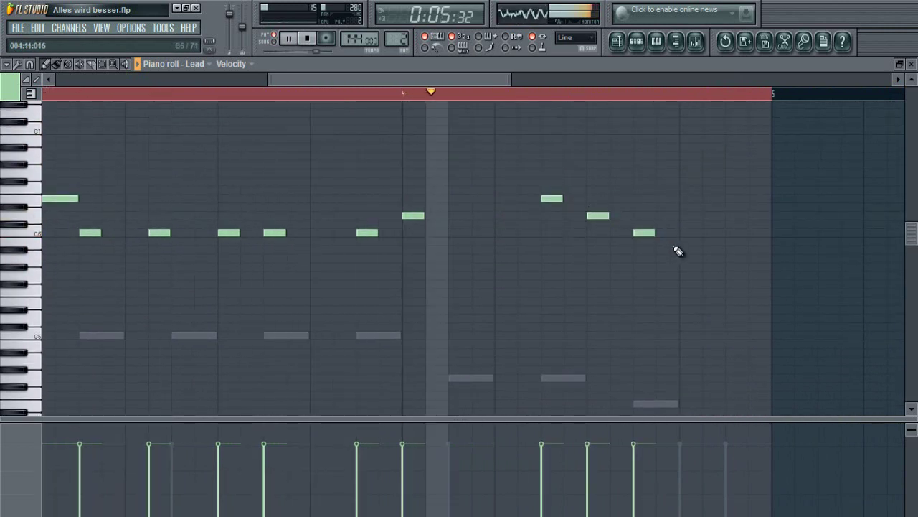
{"action": "left_click", "coordinate": [684, 241]}
{"action": "left_click", "coordinate": [728, 258]}
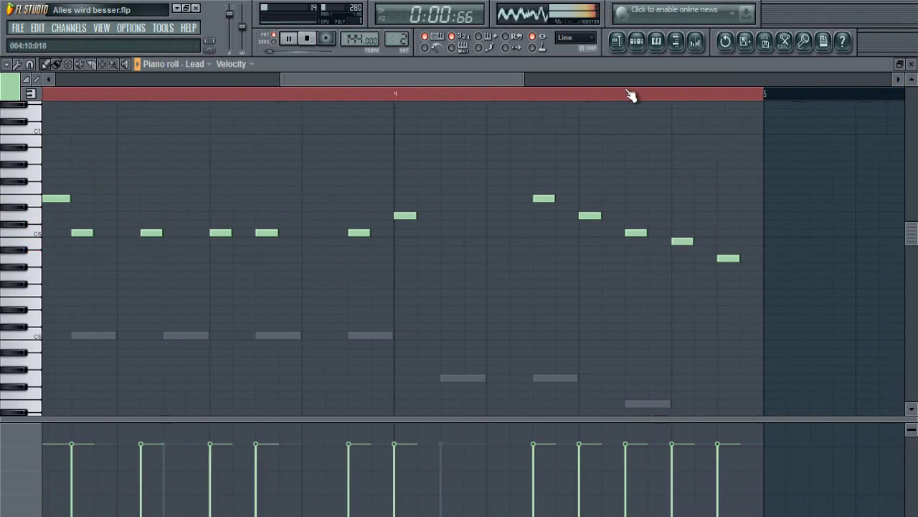
- Try transposing all the Lead notes down one octave
{"action": "scroll", "coordinate": [630, 95], "scroll_direction": "down", "scroll_amount": 4}
{"action": "scroll", "coordinate": [77, 209], "scroll_direction": "down", "scroll_amount": 3}
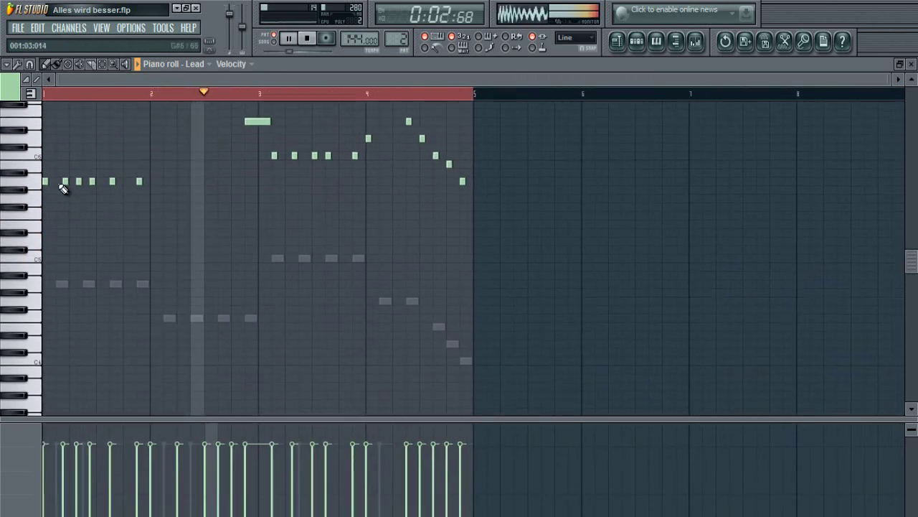
{"action": "scroll", "coordinate": [45, 191], "scroll_direction": "up", "scroll_amount": 4}
{"action": "key", "text": "ctrl+a"}
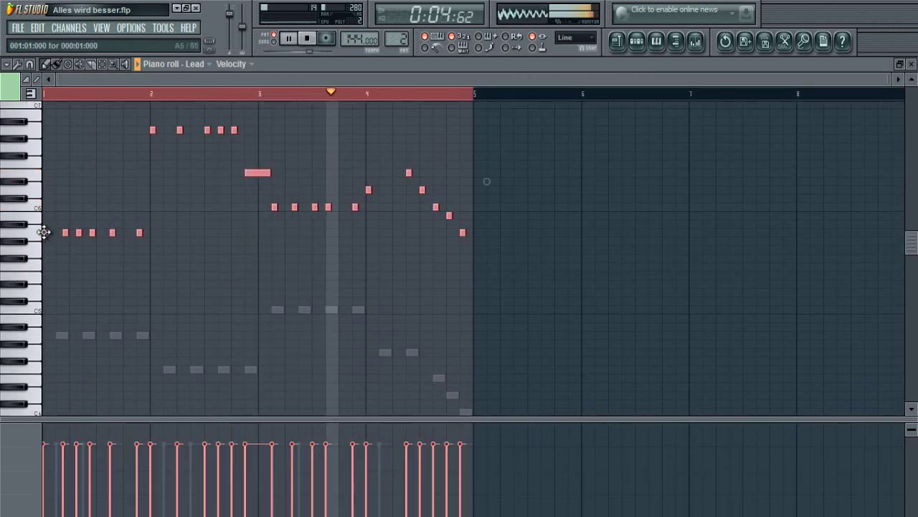
{"action": "scroll", "coordinate": [127, 96], "scroll_direction": "up", "scroll_amount": 4}
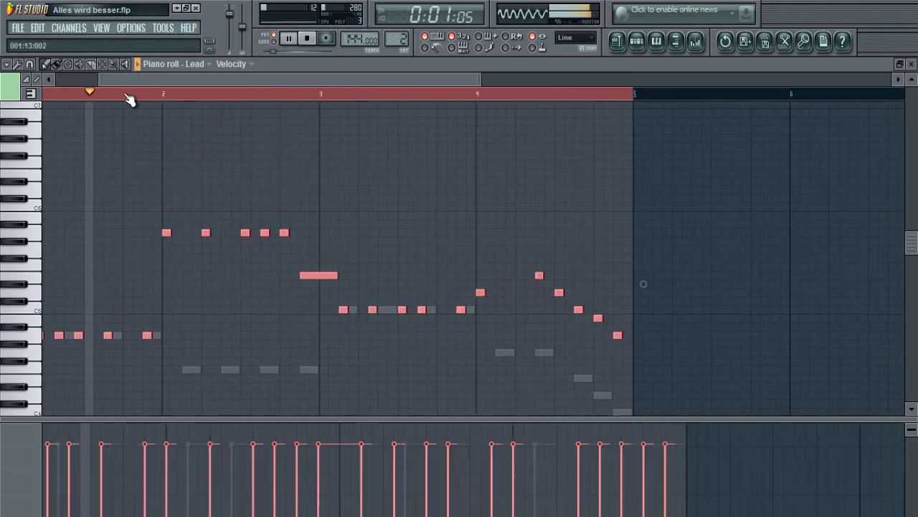
- Layer lower Lead notes in the melody's rhythm: A4 in bar 1, F4 in bar 2, then a four-step E4 from step 15 of bar 2
{"action": "key", "text": "space"}
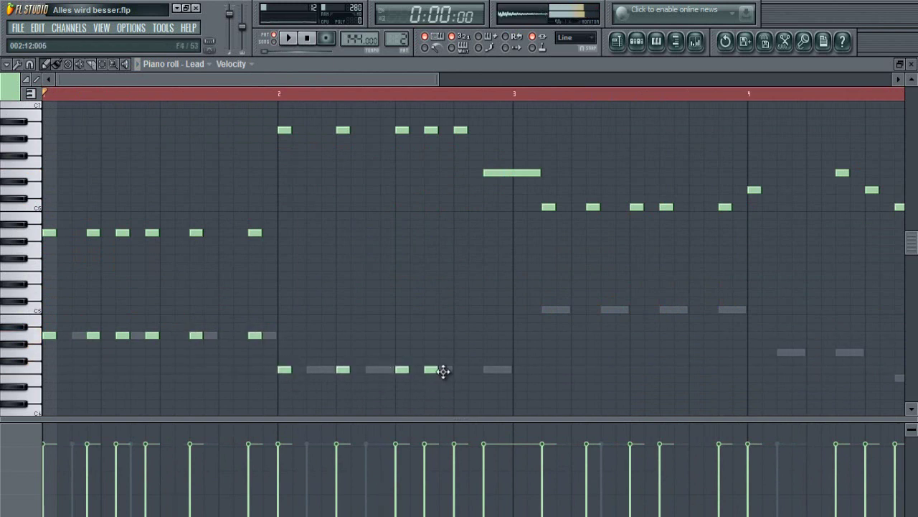
{"action": "key", "text": "space"}
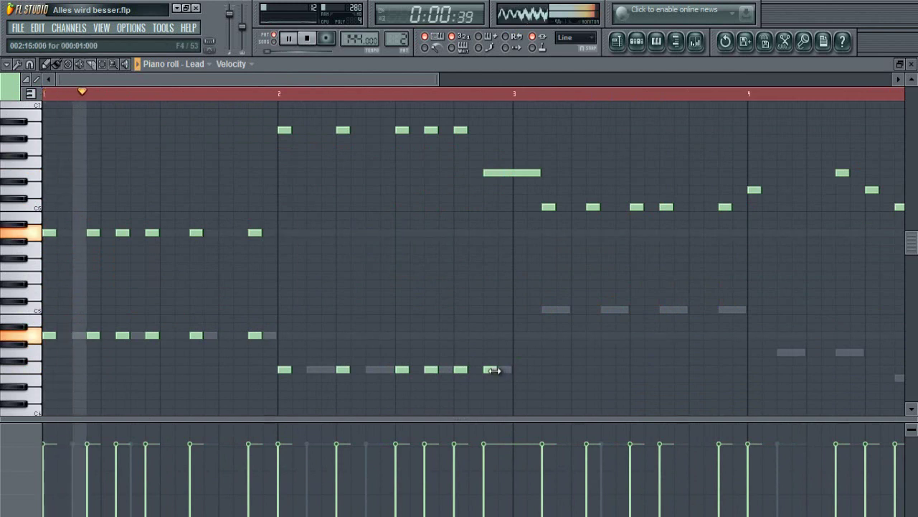
{"action": "left_click_drag", "start_coordinate": [495, 369], "coordinate": [529, 378]}
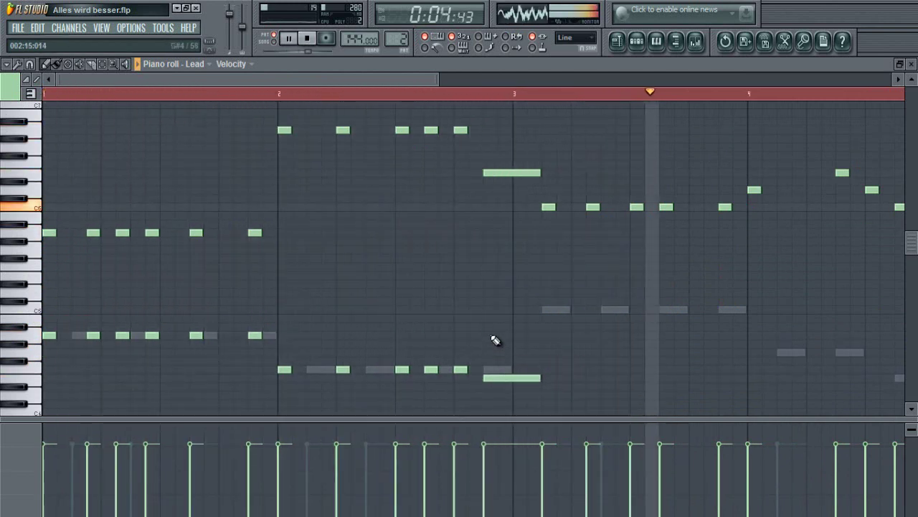
{"action": "scroll", "coordinate": [466, 330], "scroll_direction": "down", "scroll_amount": 3}
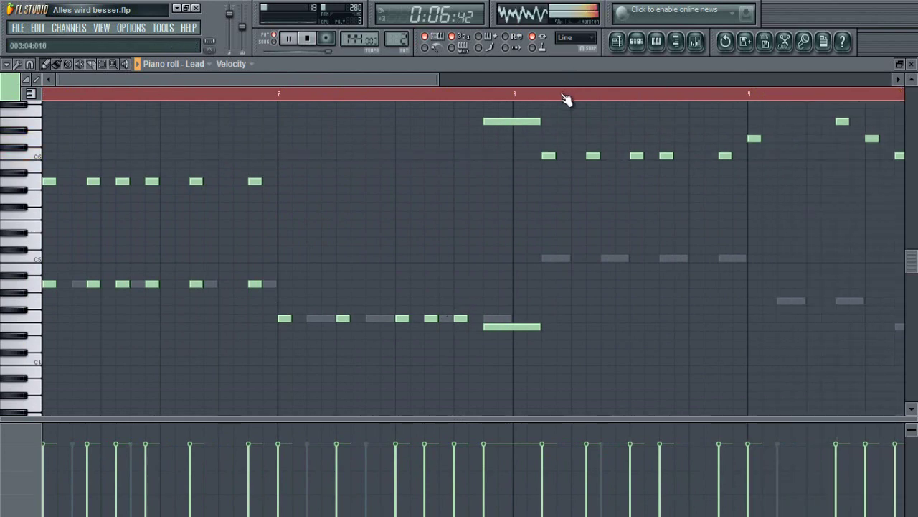
- Lengthen the five descending E6-to-A5 notes in bar 4 of the Lead to two steps each
{"action": "scroll", "coordinate": [560, 116], "scroll_direction": "down", "scroll_amount": 3}
{"action": "scroll", "coordinate": [549, 117], "scroll_direction": "up", "scroll_amount": 5}
{"action": "scroll", "coordinate": [501, 208], "scroll_direction": "up", "scroll_amount": 4}
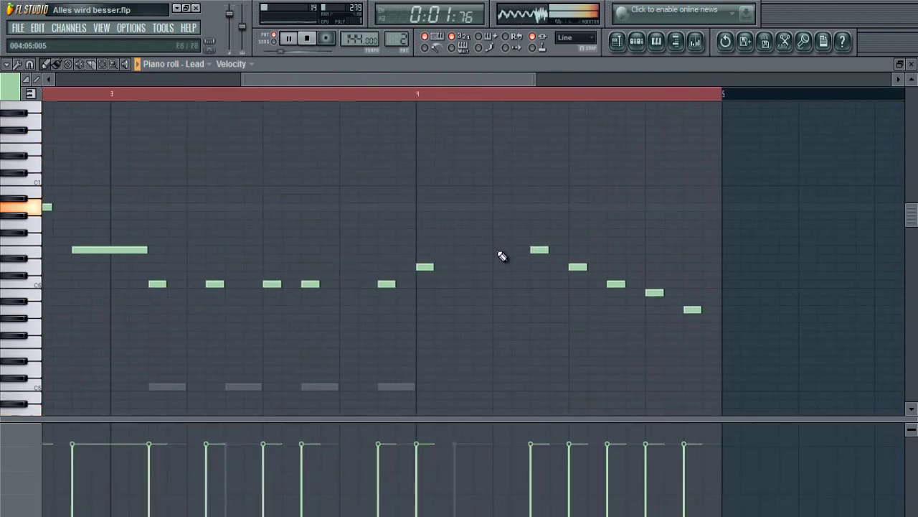
{"action": "left_click_drag", "start_coordinate": [523, 233], "coordinate": [709, 366]}
{"action": "left_click_drag", "start_coordinate": [549, 251], "coordinate": [567, 251]}
- Add a two-step D6 note at step 5 of bar 4, just before the descending run
{"action": "left_click", "coordinate": [571, 207]}
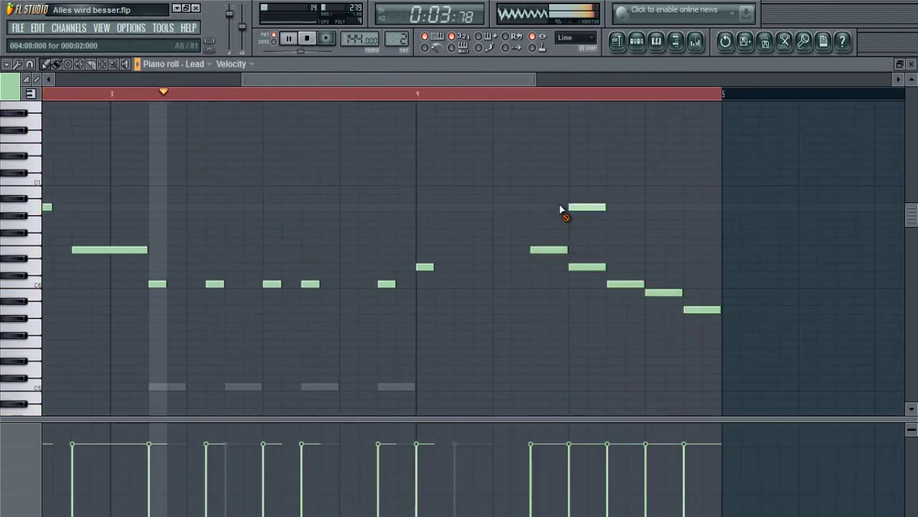
{"action": "right_click", "coordinate": [571, 207]}
{"action": "left_click", "coordinate": [498, 225]}
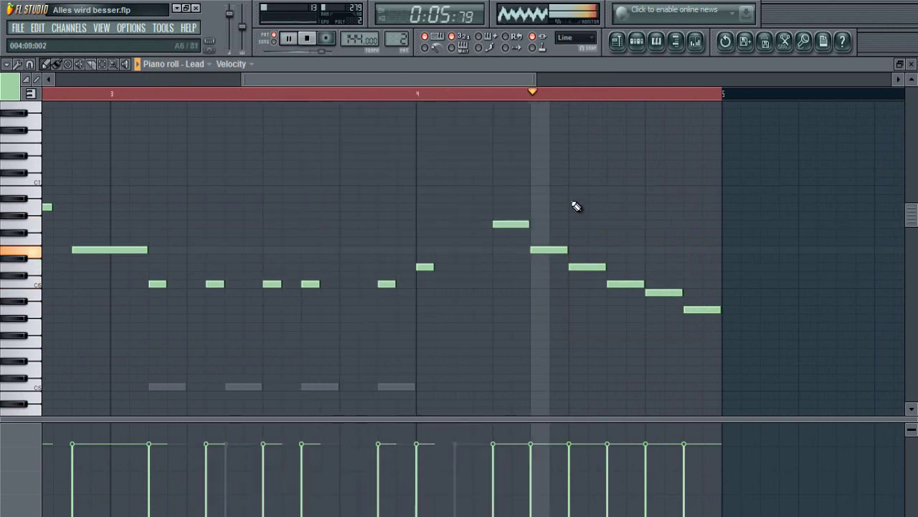
{"action": "right_click", "coordinate": [512, 223]}
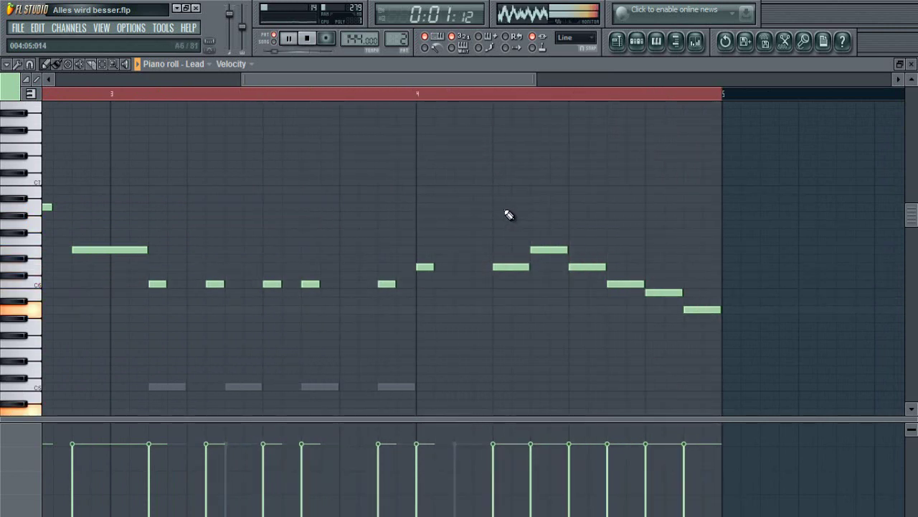
- Change the last three notes of bar 4 to E6, D6 and C6 at steps 11, 13 and 15
{"action": "scroll", "coordinate": [519, 99], "scroll_direction": "down", "scroll_amount": 3}
{"action": "scroll", "coordinate": [518, 99], "scroll_direction": "up", "scroll_amount": 3}
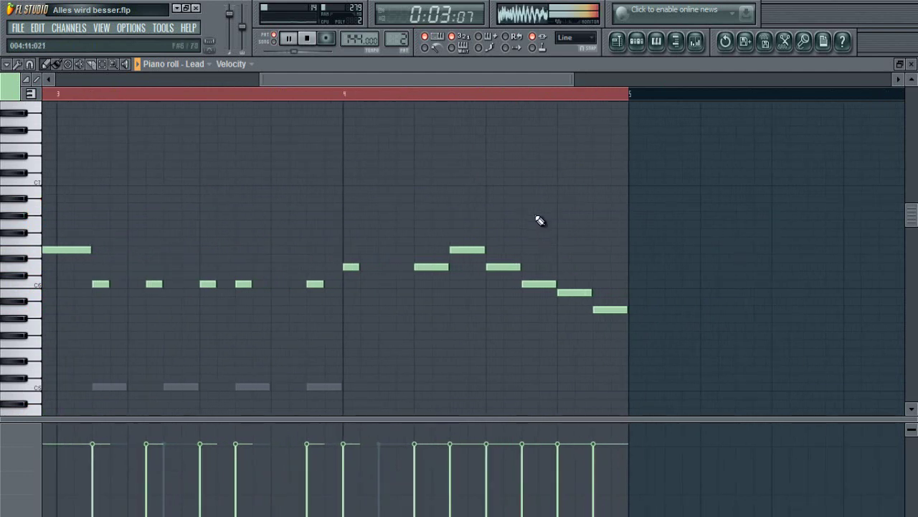
{"action": "scroll", "coordinate": [541, 211], "scroll_direction": "down", "scroll_amount": 3}
{"action": "scroll", "coordinate": [543, 214], "scroll_direction": "up", "scroll_amount": 2}
{"action": "left_click_drag", "start_coordinate": [541, 195], "coordinate": [532, 169]}
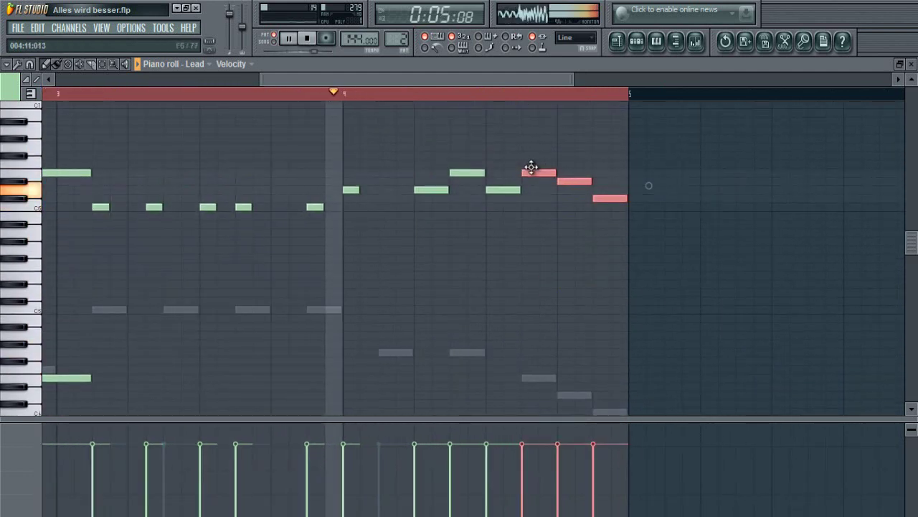
{"action": "right_click", "coordinate": [559, 181]}
{"action": "left_click", "coordinate": [559, 191]}
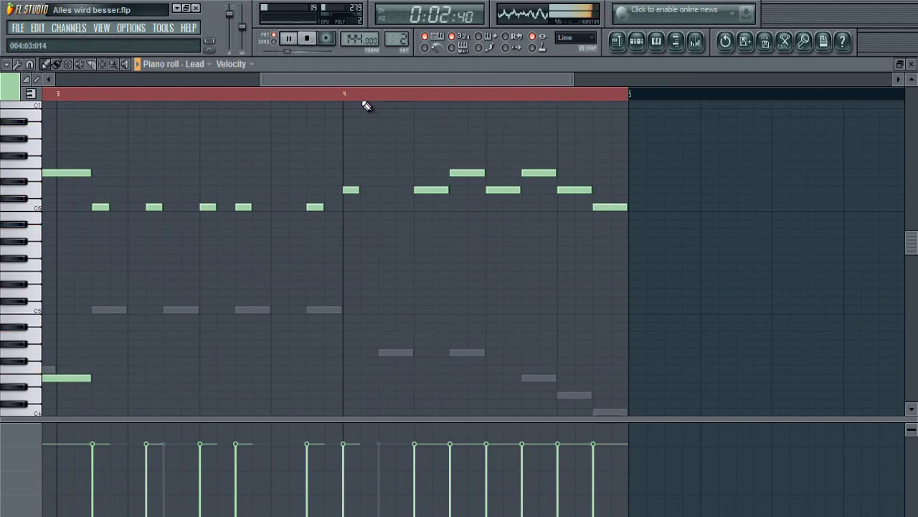
- Open bar 4 with a two-step F6 at step 1 followed by a two-step E6 at step 3
{"action": "left_click_drag", "start_coordinate": [372, 189], "coordinate": [378, 189]}
{"action": "left_click", "coordinate": [380, 207]}
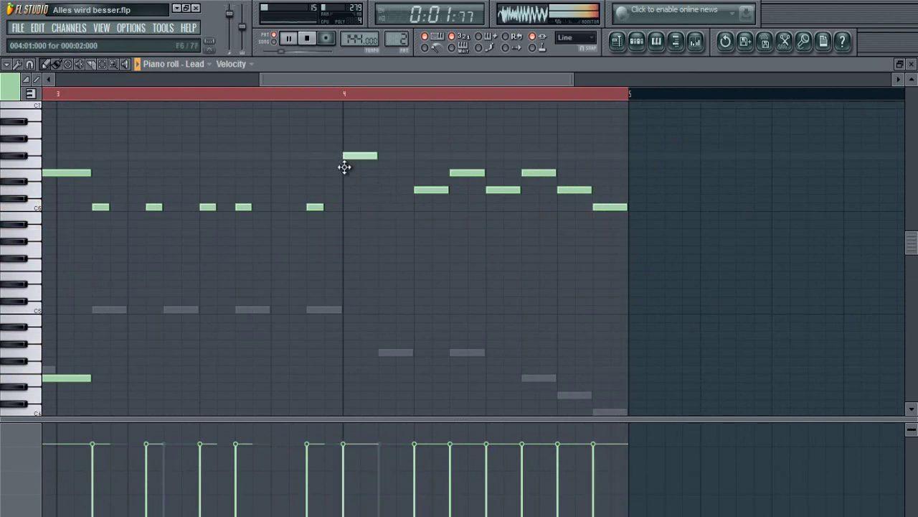
{"action": "left_click", "coordinate": [433, 222]}
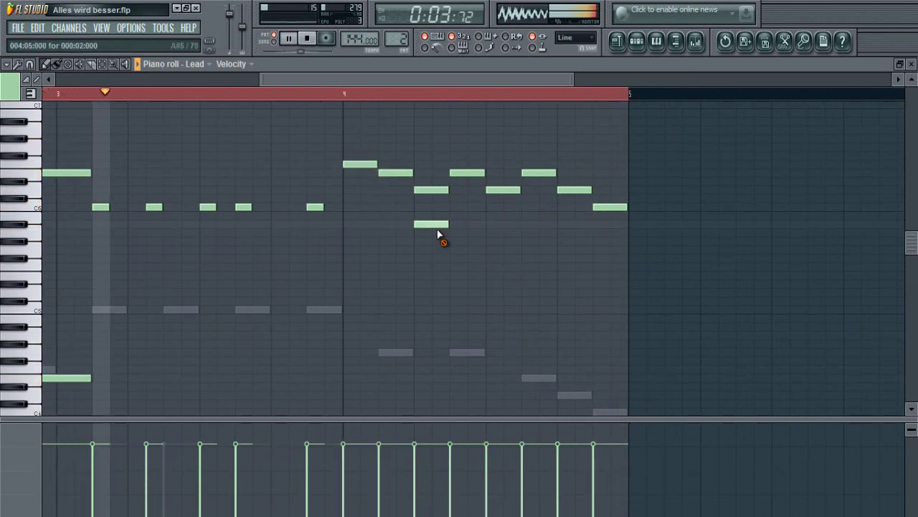
{"action": "right_click", "coordinate": [444, 222]}
{"action": "left_click", "coordinate": [487, 232]}
{"action": "right_click", "coordinate": [487, 231]}
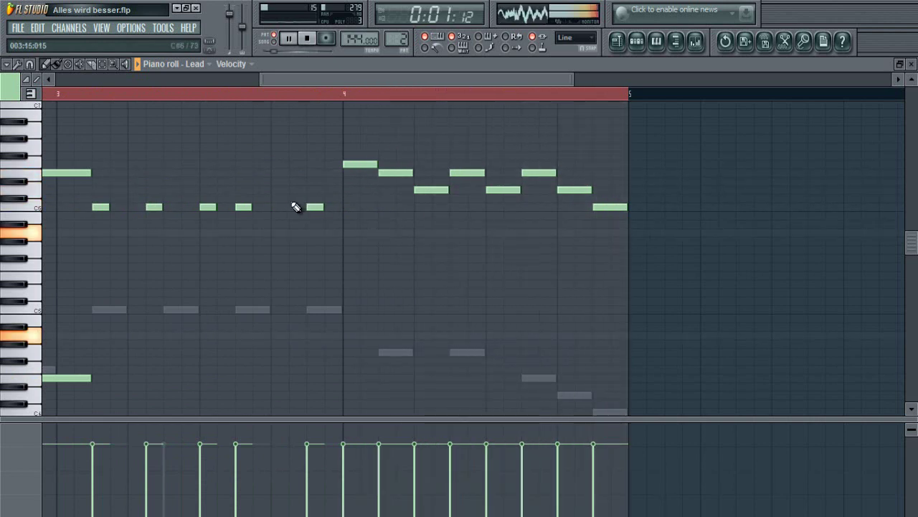
- Layer one-step C5 notes under the bar 3 melody at steps 3, 6, 9, 11 and 15
{"action": "scroll", "coordinate": [307, 108], "scroll_direction": "down", "scroll_amount": 3}
{"action": "scroll", "coordinate": [307, 108], "scroll_direction": "down", "scroll_amount": 2}
{"action": "scroll", "coordinate": [195, 160], "scroll_direction": "up", "scroll_amount": 2}
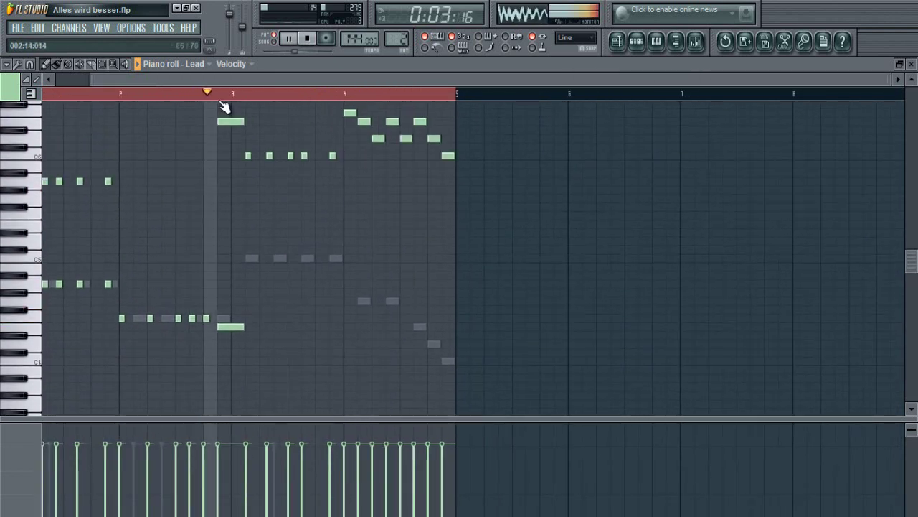
{"action": "scroll", "coordinate": [233, 104], "scroll_direction": "up", "scroll_amount": 2}
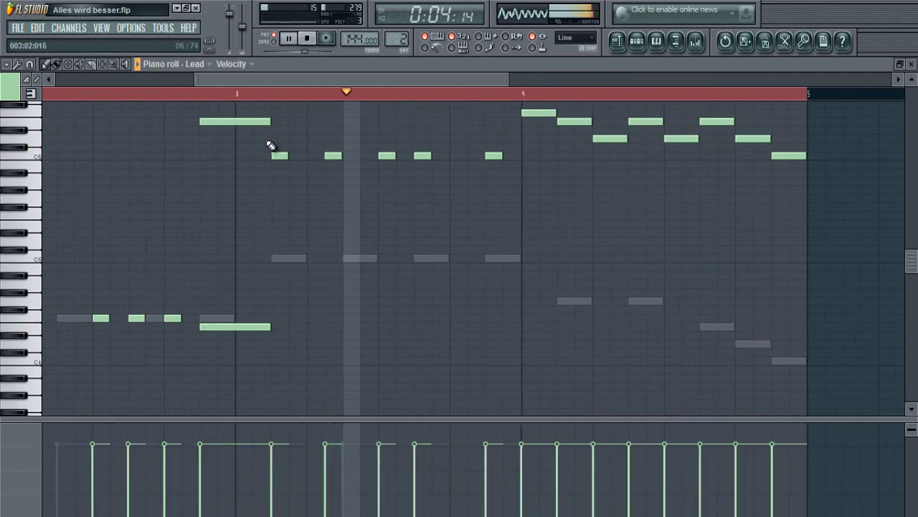
{"action": "left_click", "coordinate": [279, 249]}
{"action": "left_click_drag", "start_coordinate": [278, 249], "coordinate": [278, 258]}
{"action": "left_click", "coordinate": [327, 257]}
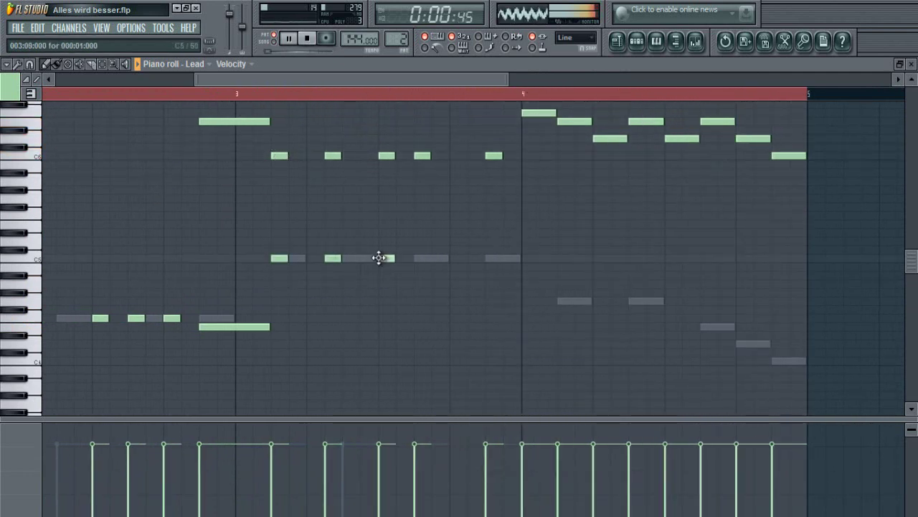
- Lengthen both the C6 and C5 notes at step 11 of bar 3 to two steps
{"action": "scroll", "coordinate": [491, 258], "scroll_direction": "up", "scroll_amount": 4}
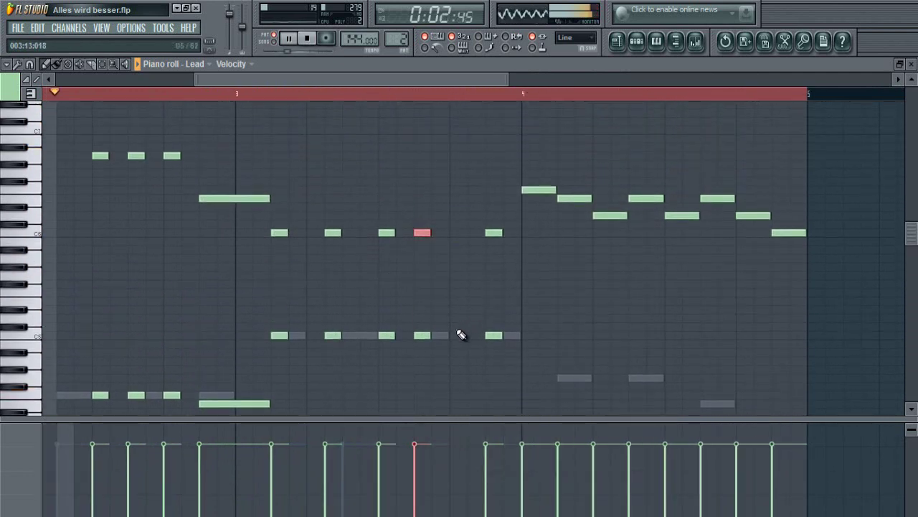
{"action": "left_click_drag", "start_coordinate": [424, 213], "coordinate": [453, 400]}
{"action": "left_click_drag", "start_coordinate": [431, 336], "coordinate": [452, 337]}
{"action": "left_click", "coordinate": [584, 276], "text": "ctrl"}
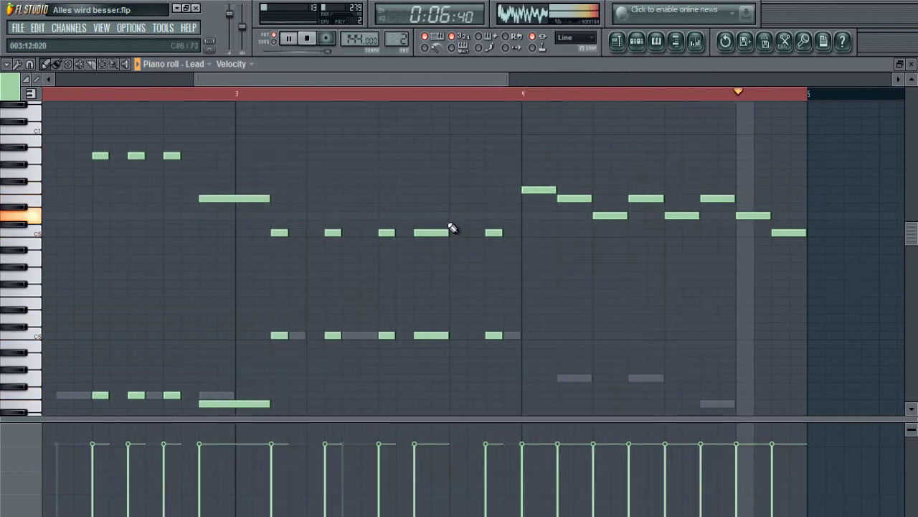
- Layer two-step lower notes throughout bar 4: four G4s, a G#4 at step 9, and E4, D4 and C4 at steps 11, 13 and 15
{"action": "left_click", "coordinate": [601, 283]}
{"action": "scroll", "coordinate": [574, 300], "scroll_direction": "down", "scroll_amount": 4}
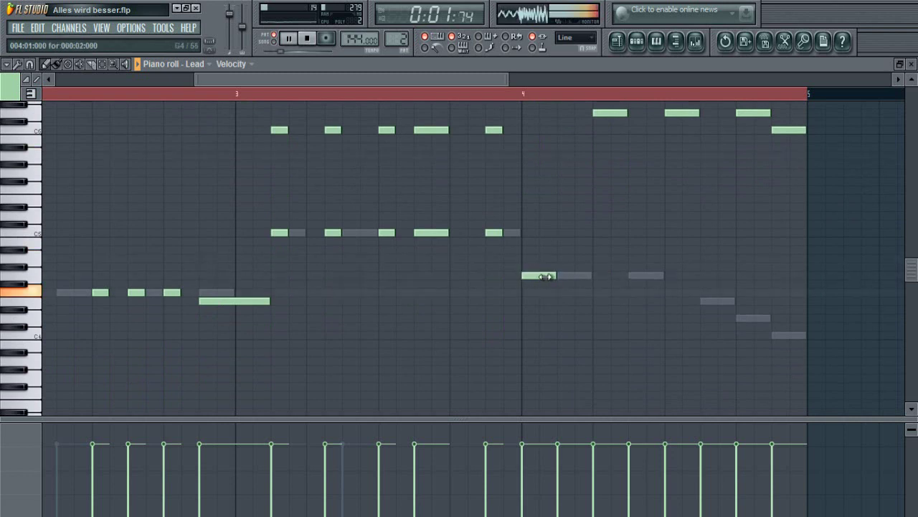
{"action": "scroll", "coordinate": [567, 301], "scroll_direction": "up", "scroll_amount": 2}
{"action": "left_click", "coordinate": [567, 327]}
{"action": "left_click", "coordinate": [610, 327]}
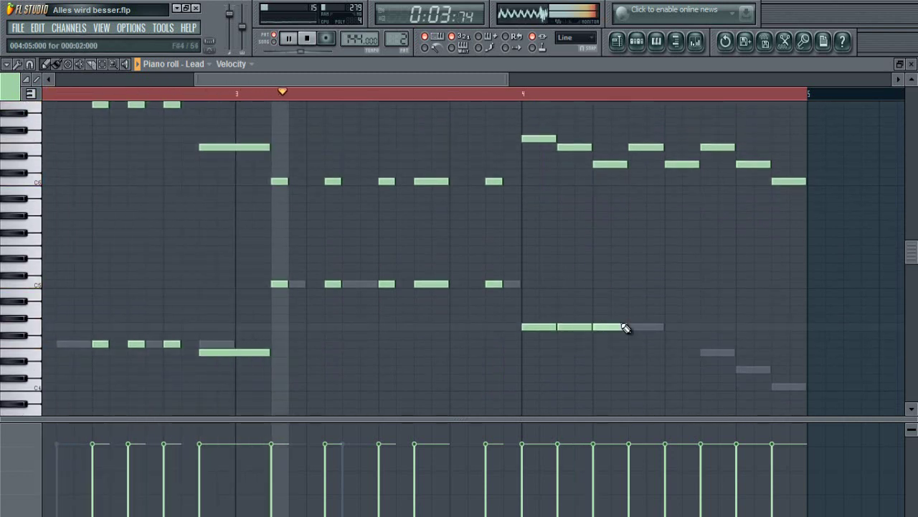
{"action": "left_click", "coordinate": [632, 328]}
{"action": "left_click_drag", "start_coordinate": [664, 352], "coordinate": [675, 329]}
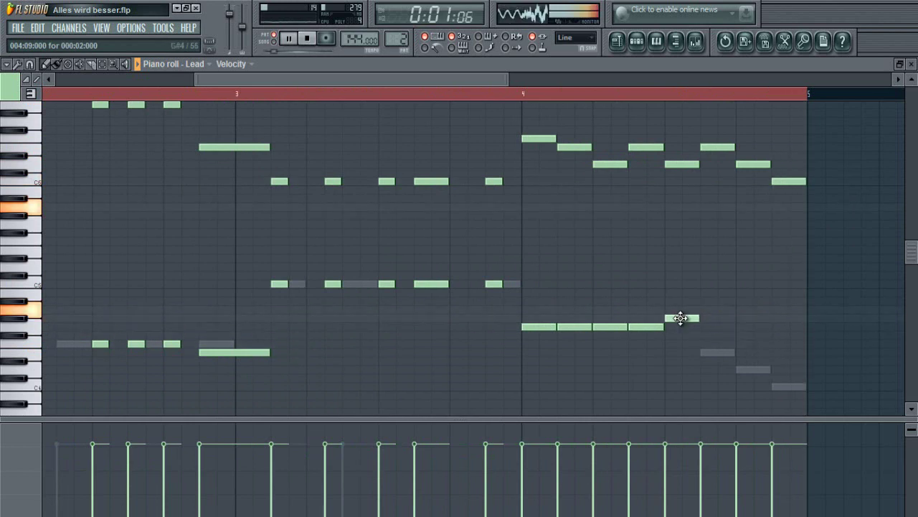
{"action": "left_click", "coordinate": [774, 386]}
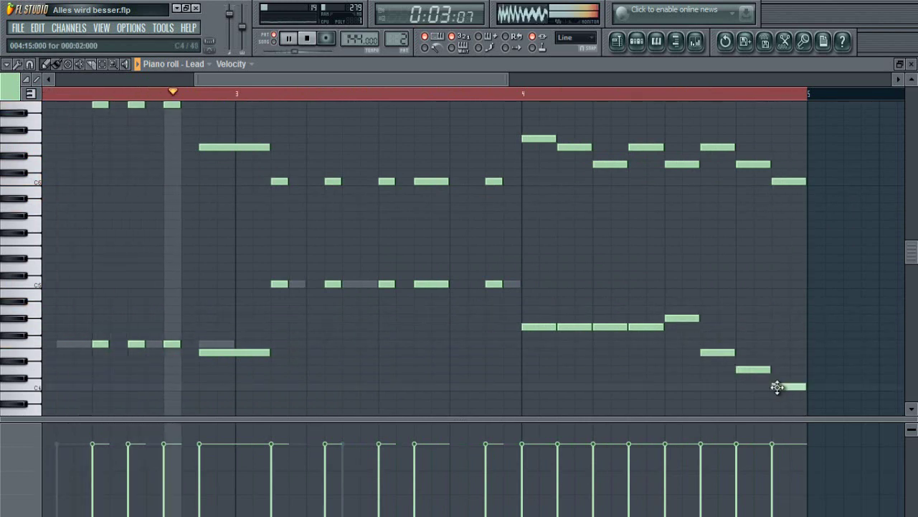
{"action": "left_click", "coordinate": [731, 267]}
{"action": "right_click", "coordinate": [734, 267]}
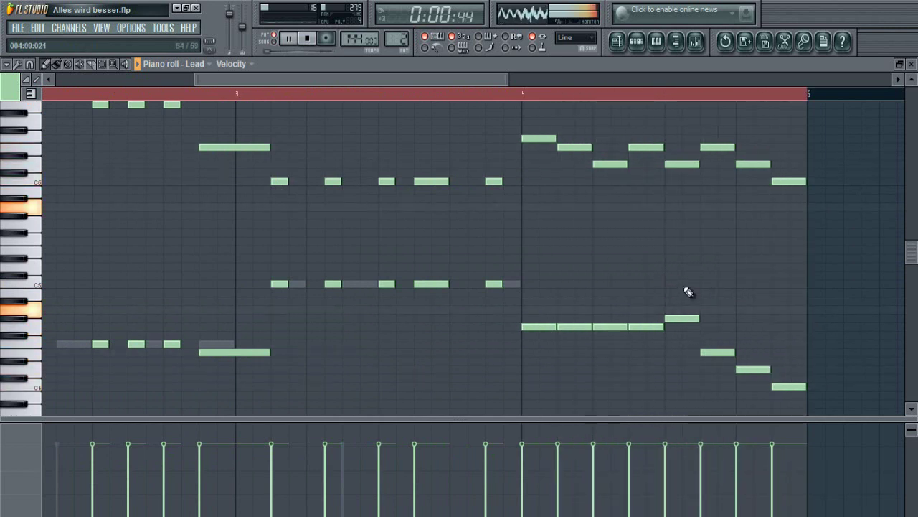
- Play the pattern from several points in bars 3 and 4 and review the layered melody across all four bars
{"action": "left_click", "coordinate": [666, 93]}
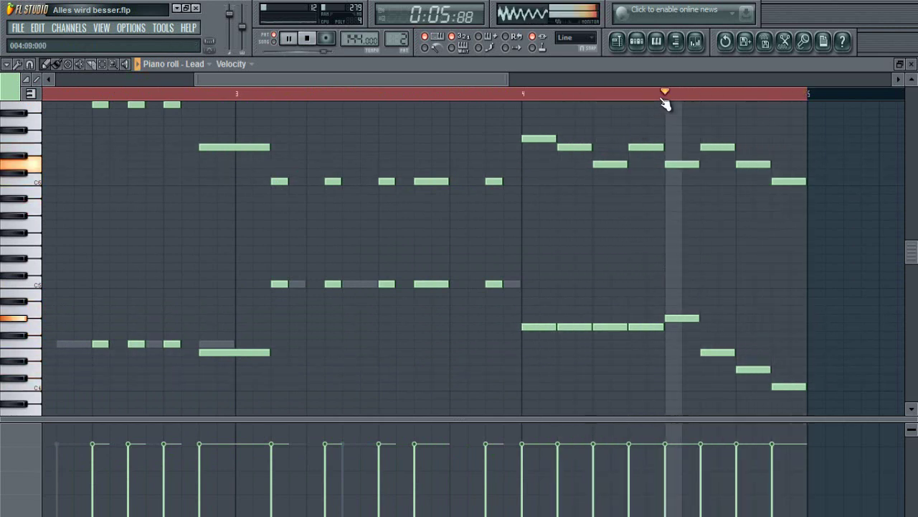
{"action": "left_click", "coordinate": [615, 95]}
{"action": "left_click", "coordinate": [615, 93]}
{"action": "left_click", "coordinate": [467, 92]}
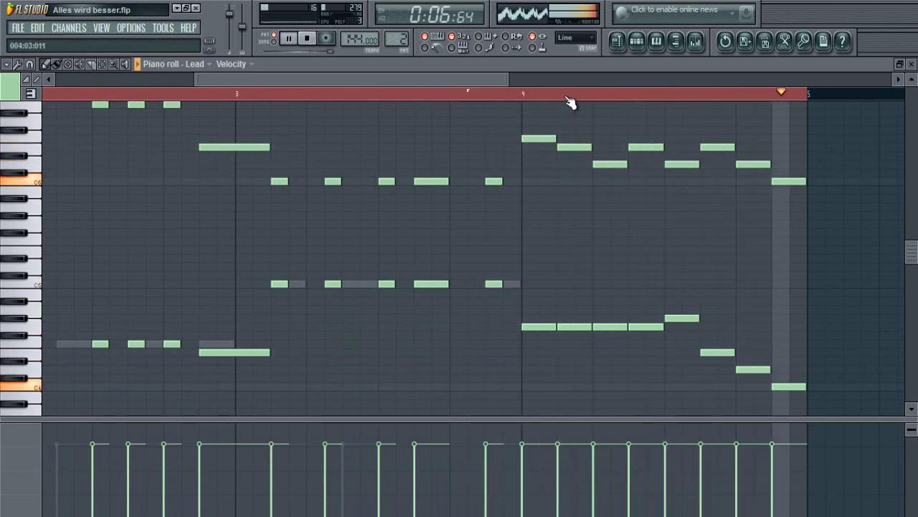
{"action": "scroll", "coordinate": [569, 96], "scroll_direction": "down", "scroll_amount": 4}
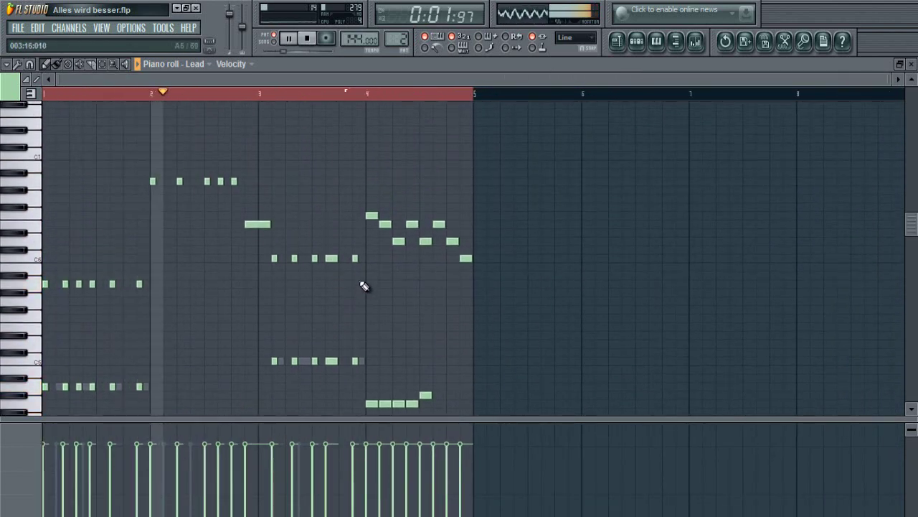
{"action": "scroll", "coordinate": [363, 282], "scroll_direction": "up", "scroll_amount": 1}
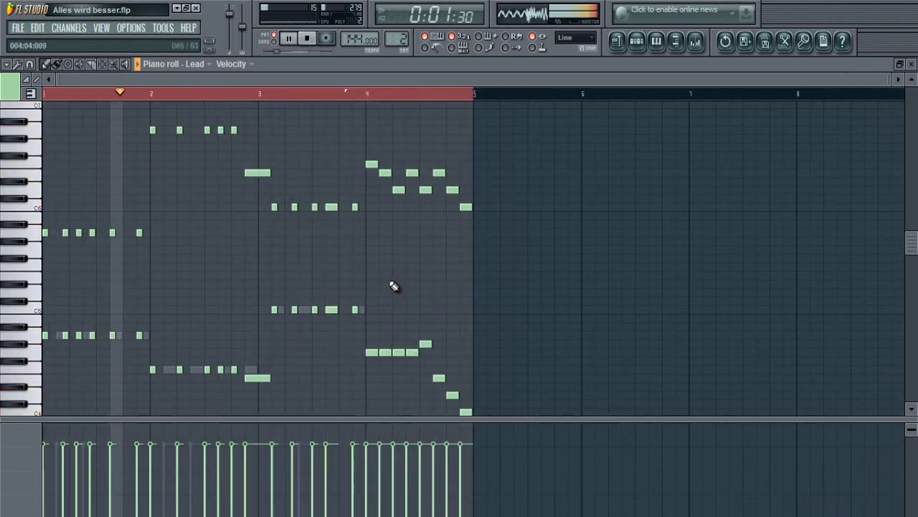
{"action": "scroll", "coordinate": [358, 251], "scroll_direction": "up", "scroll_amount": 1}
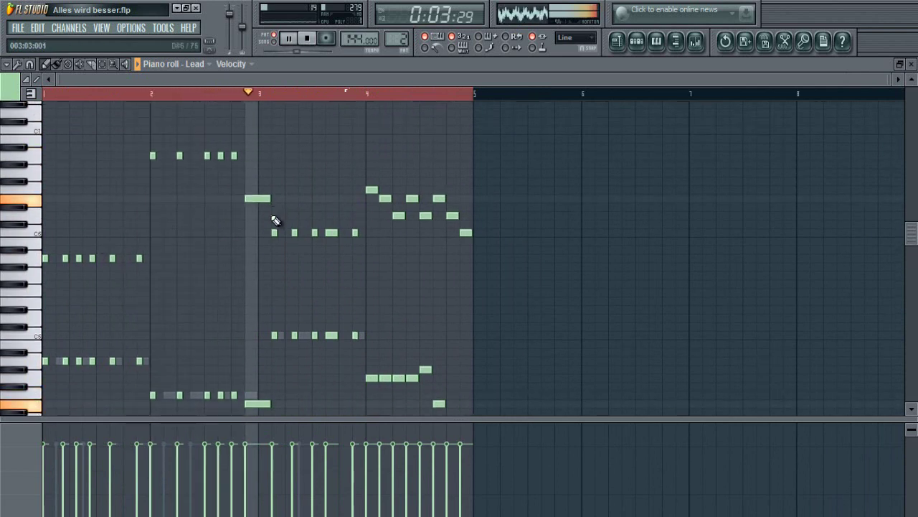
{"action": "scroll", "coordinate": [402, 250], "scroll_direction": "down", "scroll_amount": 1}
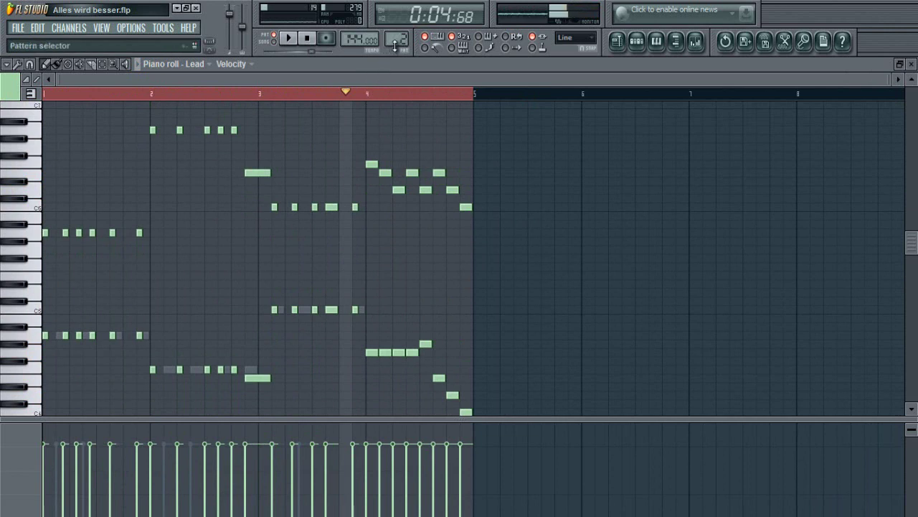
- In pattern 3, write a two-bar offbeat Bass line of four A4, two F4 and two G4 notes, duplicated into bars 3 and 4
{"action": "left_click_drag", "start_coordinate": [403, 34], "coordinate": [404, 31]}
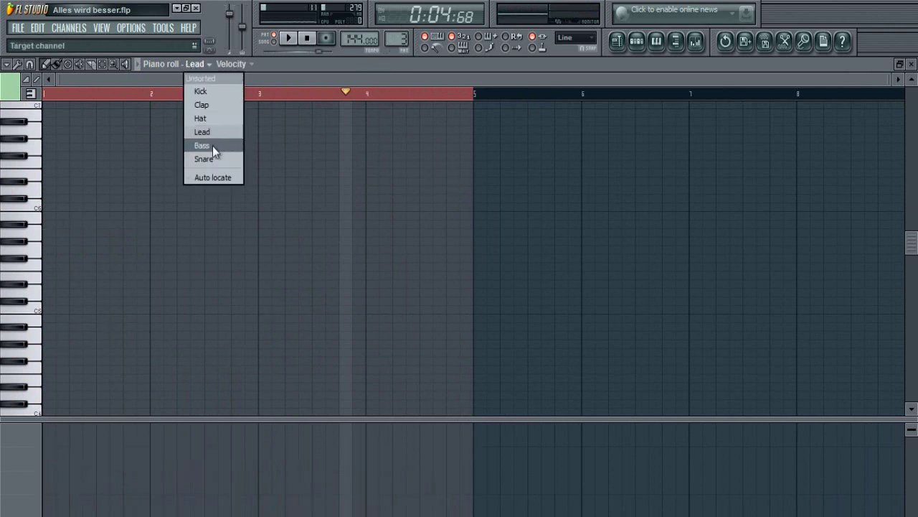
{"action": "left_click", "coordinate": [213, 146]}
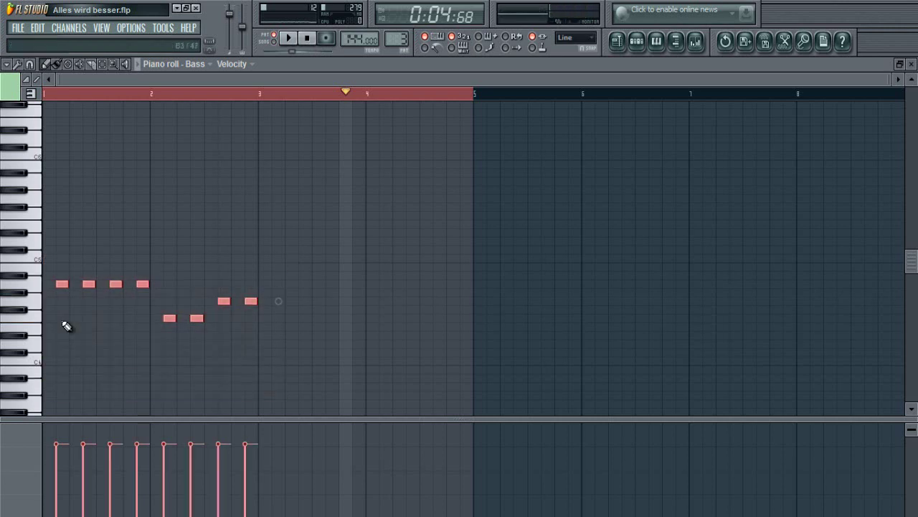
- Fill the Kick on every fourth step of pattern 3 and play the pattern from the start
{"action": "left_click", "coordinate": [639, 40]}
{"action": "right_click", "coordinate": [518, 165]}
{"action": "left_click", "coordinate": [574, 281]}
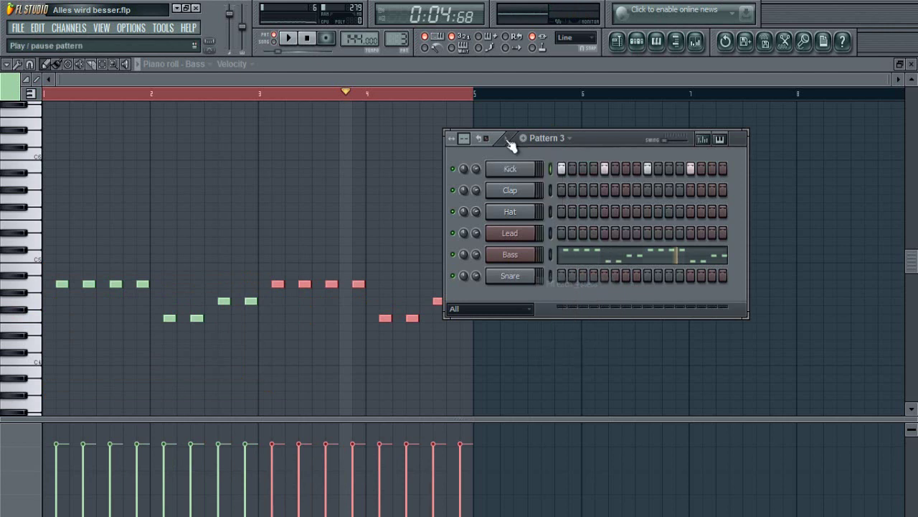
{"action": "key", "text": "space"}
{"action": "left_click", "coordinate": [194, 189]}
{"action": "key", "text": "space"}
{"action": "key", "text": "space"}
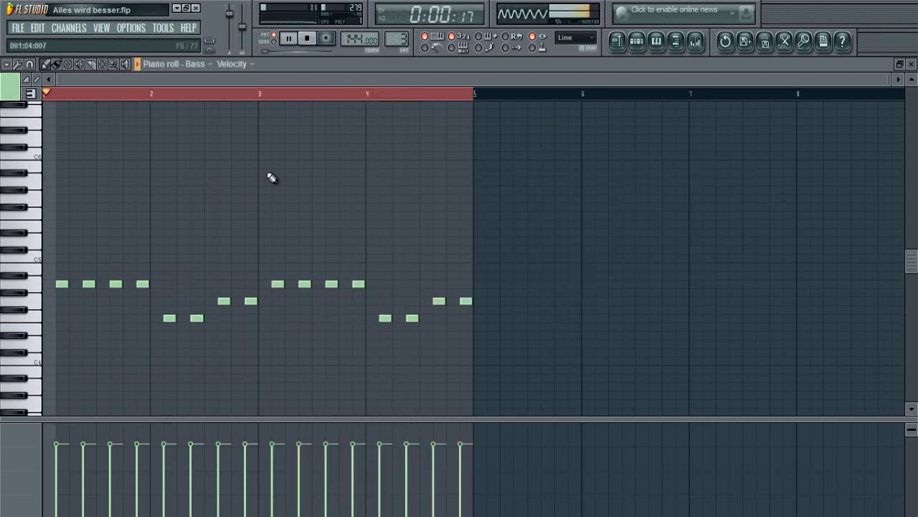
- Switch the piano roll to Lead and place two-step C6 and A4 pairs at steps 1 and 7 of bar 1
{"action": "left_click", "coordinate": [204, 65]}
{"action": "left_click", "coordinate": [206, 142]}
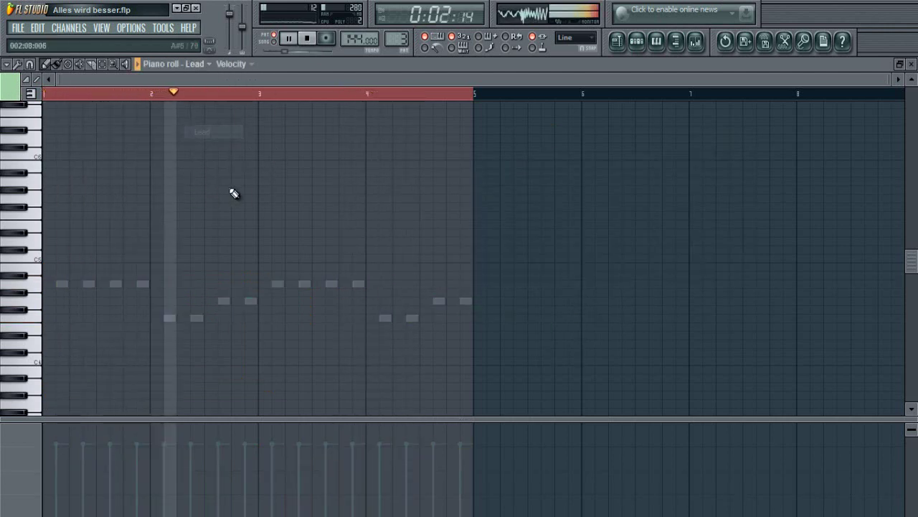
{"action": "scroll", "coordinate": [70, 229], "scroll_direction": "up", "scroll_amount": 3}
{"action": "scroll", "coordinate": [103, 80], "scroll_direction": "up", "scroll_amount": 4}
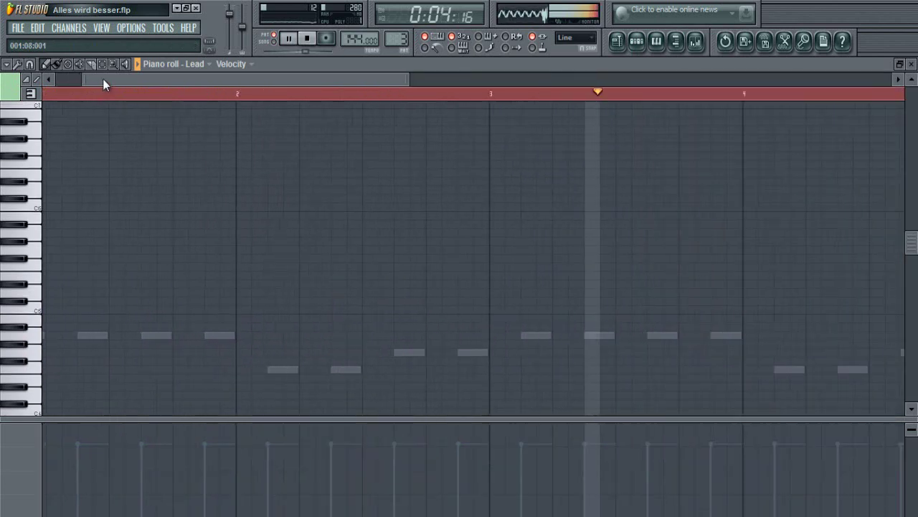
{"action": "left_click_drag", "start_coordinate": [104, 80], "coordinate": [75, 81]}
{"action": "left_click", "coordinate": [46, 335]}
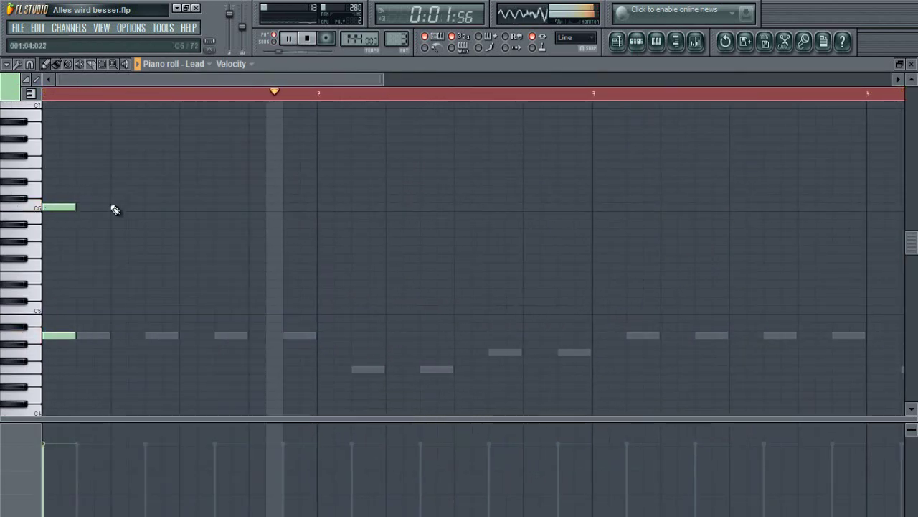
{"action": "left_click", "coordinate": [156, 207]}
{"action": "left_click", "coordinate": [150, 335]}
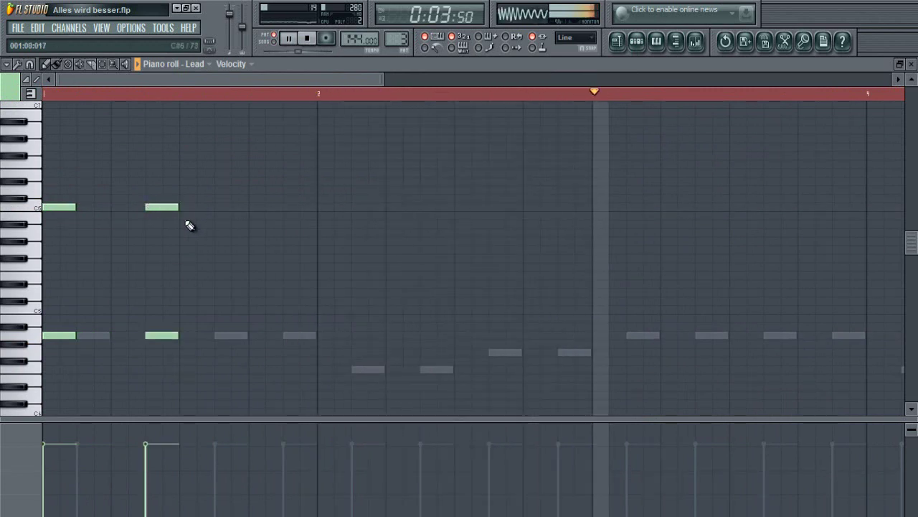
- Place two-step B5 and A4 pairs at steps 9 and 13 of the Lead's bar 1
{"action": "left_click", "coordinate": [188, 215]}
{"action": "left_click", "coordinate": [207, 335]}
{"action": "left_click", "coordinate": [252, 215]}
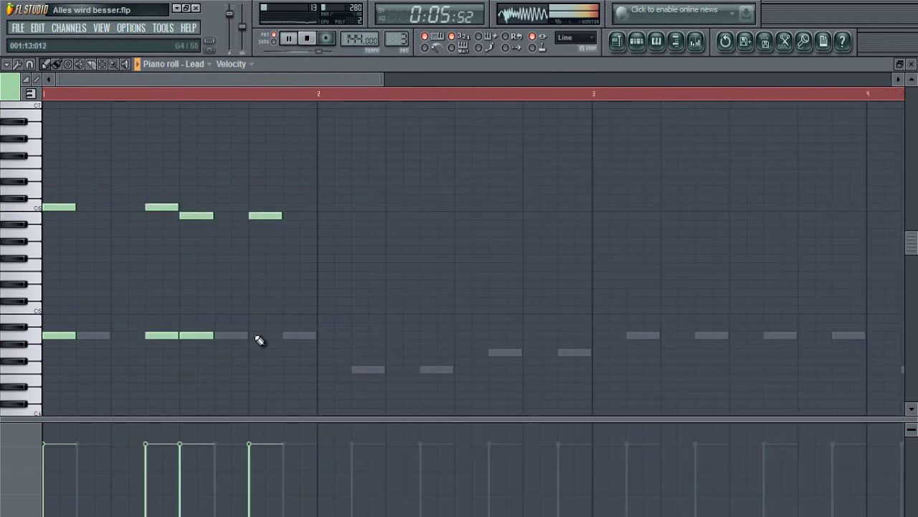
- Add a four-step A5 at step 15 of bar 1 and a four-step G5 over F4 at step 3 of bar 2
{"action": "left_click_drag", "start_coordinate": [286, 213], "coordinate": [368, 259]}
{"action": "left_click", "coordinate": [287, 216]}
{"action": "left_click", "coordinate": [355, 250]}
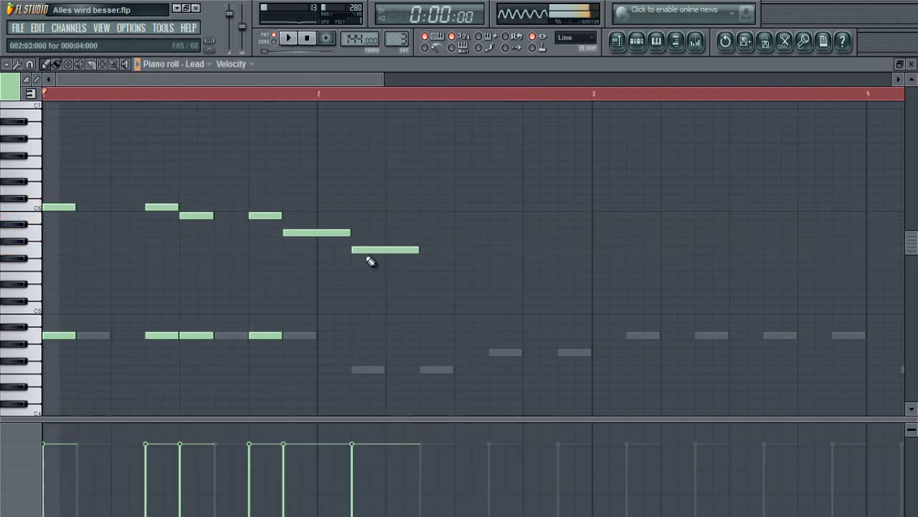
{"action": "left_click", "coordinate": [361, 369]}
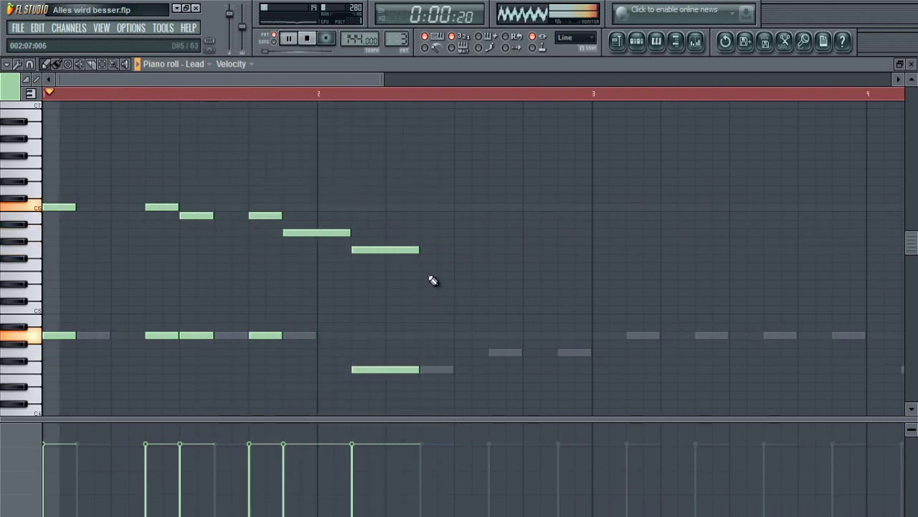
- Place a four-step D5 over G4 at step 9 of bar 2
{"action": "left_click", "coordinate": [456, 267]}
{"action": "left_click_drag", "start_coordinate": [455, 270], "coordinate": [455, 278]}
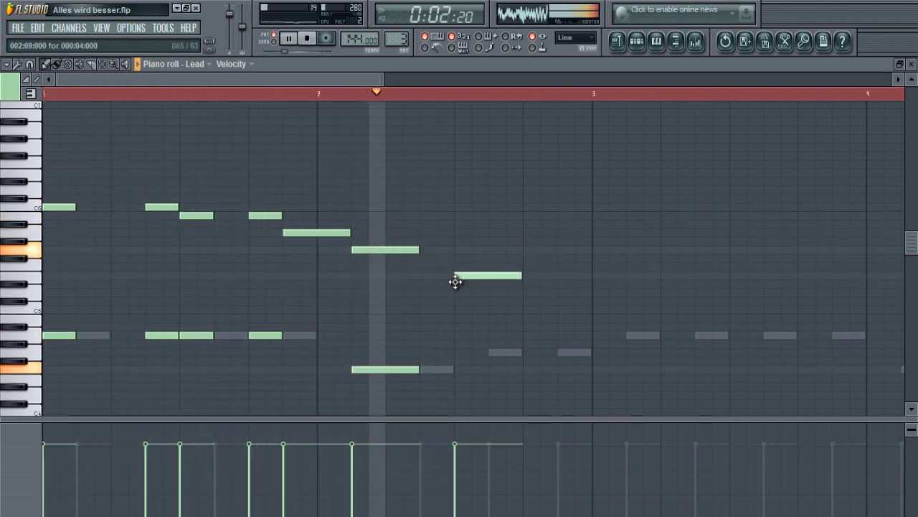
{"action": "left_click", "coordinate": [456, 360]}
{"action": "left_click_drag", "start_coordinate": [449, 354], "coordinate": [452, 348]}
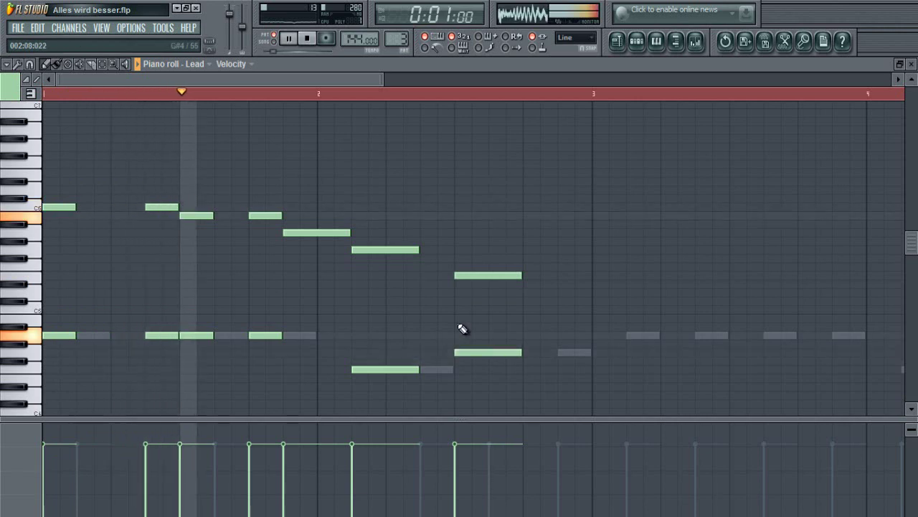
{"action": "left_click_drag", "start_coordinate": [476, 277], "coordinate": [484, 294]}
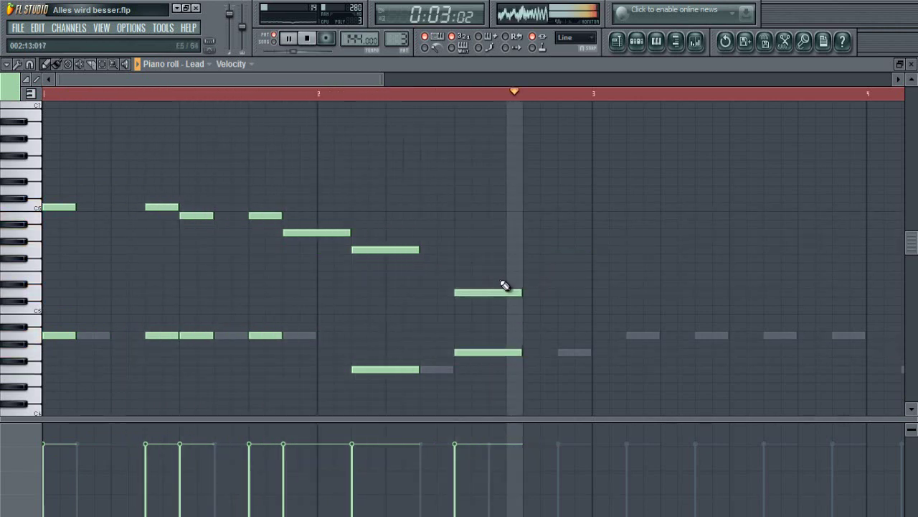
{"action": "left_click", "coordinate": [507, 231]}
{"action": "right_click", "coordinate": [507, 232]}
{"action": "left_click_drag", "start_coordinate": [527, 289], "coordinate": [518, 353]}
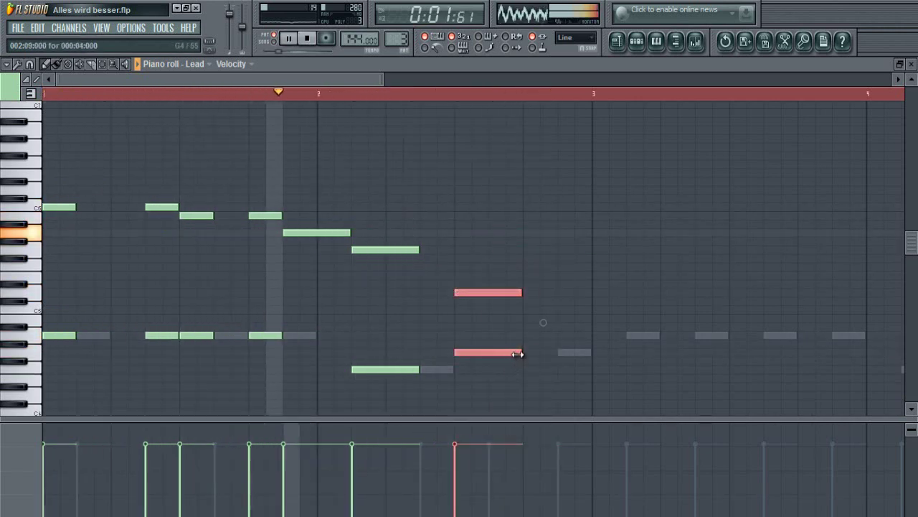
- Add a two-step D5 over G4 at step 15 of bar 2 and a two-step A4 at step 1 of bar 3
{"action": "left_click", "coordinate": [564, 352]}
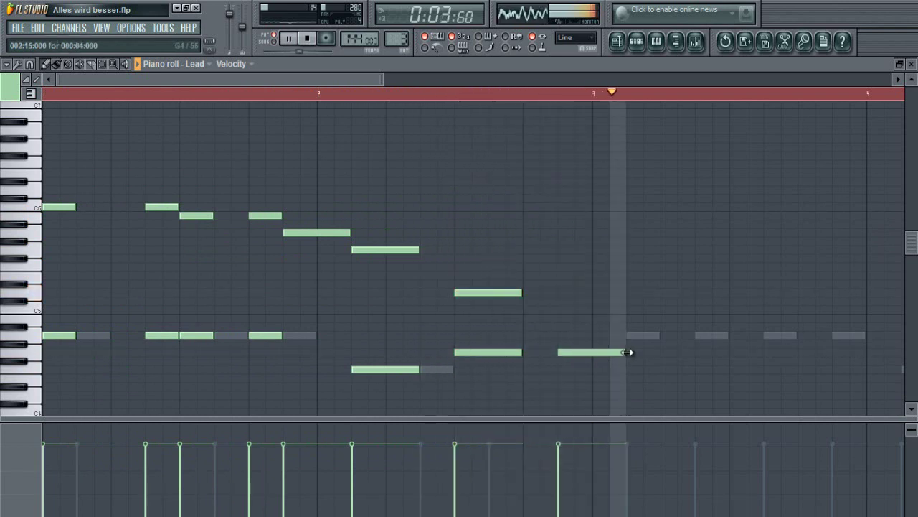
{"action": "left_click_drag", "start_coordinate": [625, 352], "coordinate": [583, 353]}
{"action": "left_click", "coordinate": [564, 293]}
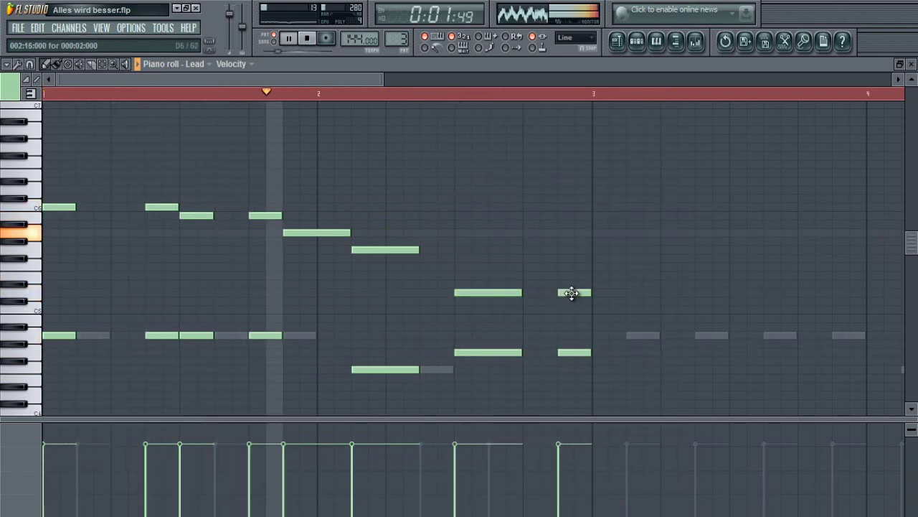
{"action": "left_click_drag", "start_coordinate": [588, 293], "coordinate": [619, 294]}
{"action": "left_click", "coordinate": [604, 335]}
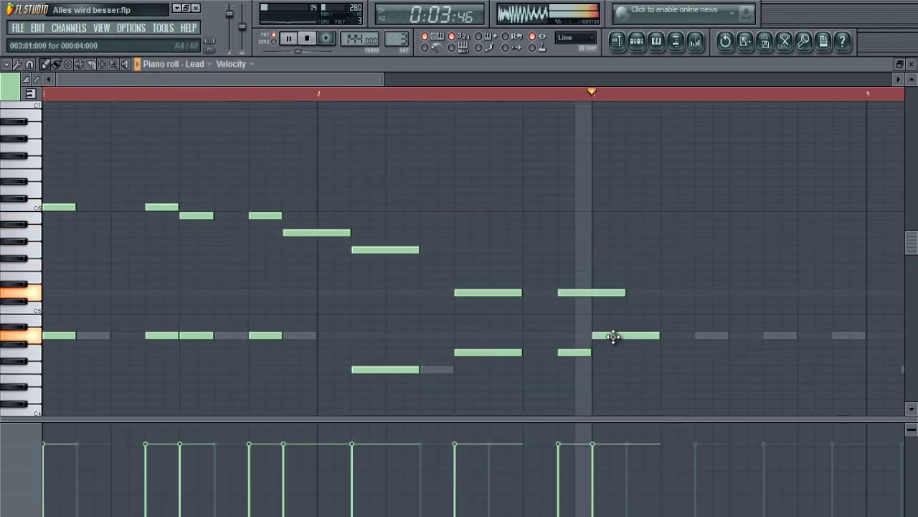
{"action": "left_click_drag", "start_coordinate": [660, 335], "coordinate": [625, 335]}
{"action": "left_click_drag", "start_coordinate": [625, 293], "coordinate": [591, 293]}
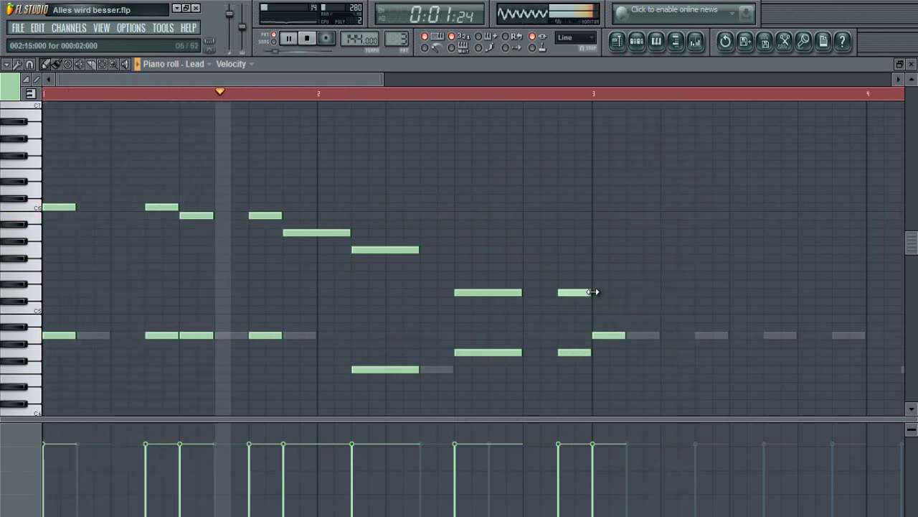
- Place two-step C6 notes at steps 1 and 7 of bar 3, with an A4 under the one at step 7
{"action": "left_click", "coordinate": [596, 207]}
{"action": "left_click", "coordinate": [696, 208]}
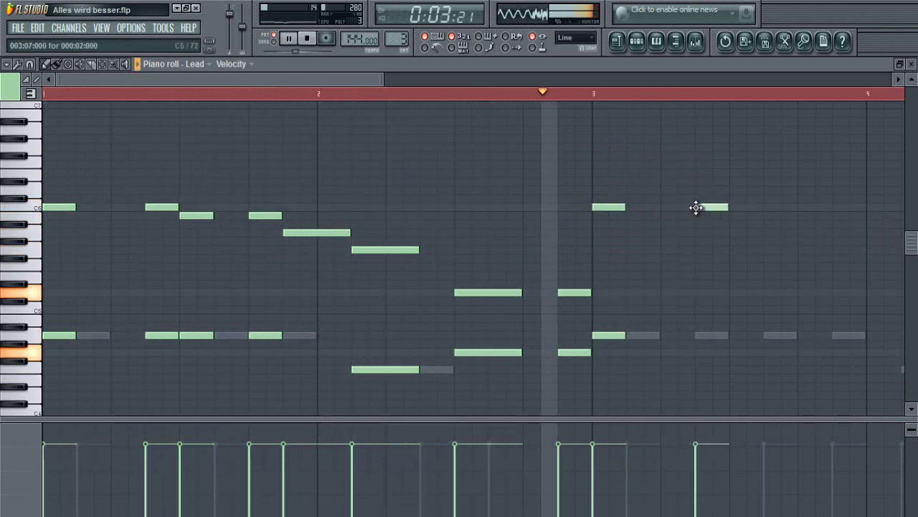
{"action": "left_click", "coordinate": [696, 336]}
- Place two-step B5 and A4 pairs at steps 9 and 15 of bar 3
{"action": "scroll", "coordinate": [628, 99], "scroll_direction": "down", "scroll_amount": 2}
{"action": "scroll", "coordinate": [627, 100], "scroll_direction": "up", "scroll_amount": 2}
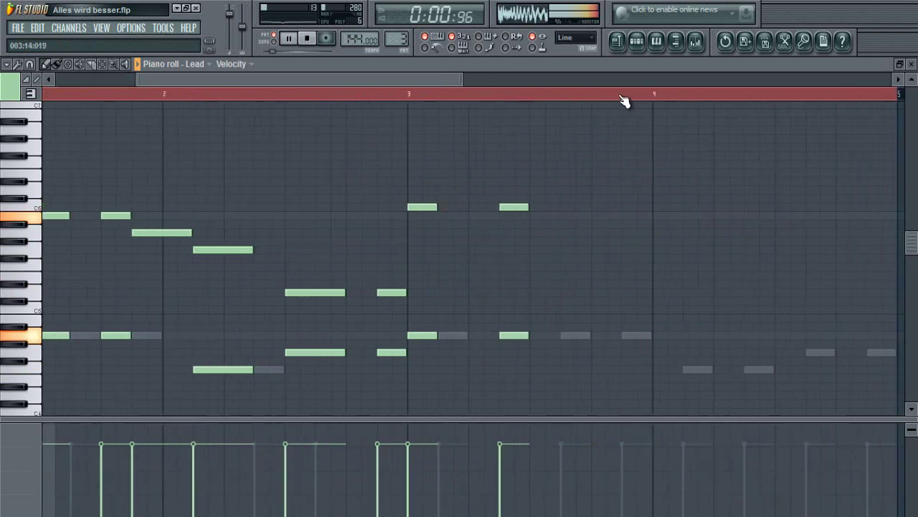
{"action": "left_click", "coordinate": [521, 215]}
{"action": "left_click", "coordinate": [534, 335]}
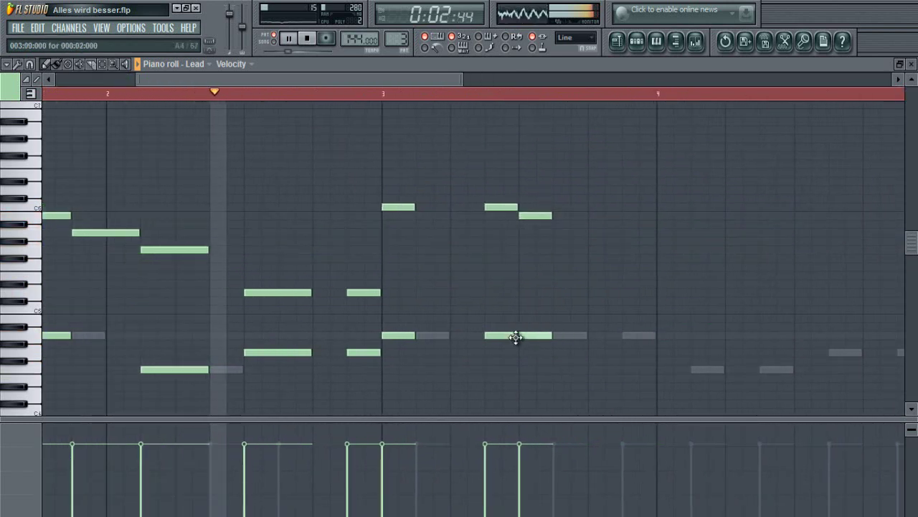
{"action": "left_click", "coordinate": [624, 215]}
{"action": "left_click", "coordinate": [624, 335]}
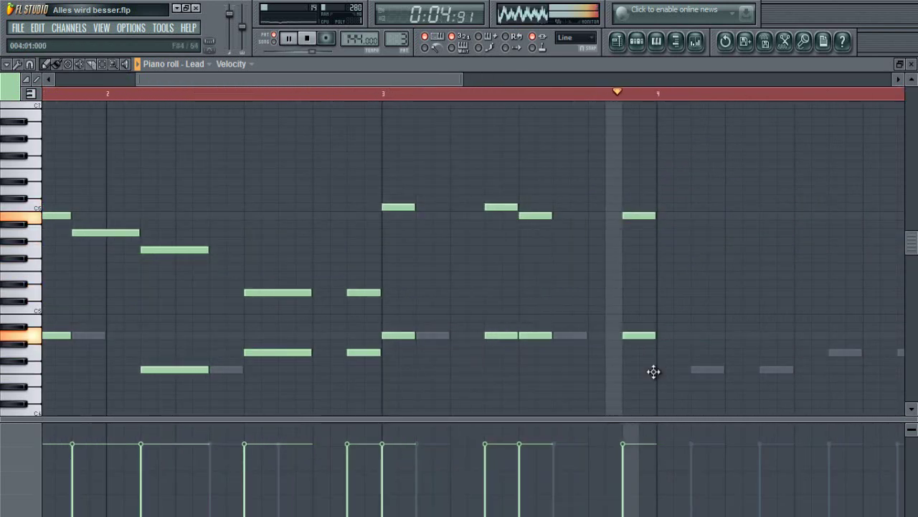
- In bar 4, place two-step C6 notes at steps 1 and 7, F4 notes at steps 1 and 5, and a G4 at step 9
{"action": "left_click", "coordinate": [658, 368]}
{"action": "key", "text": "space"}
{"action": "left_click_drag", "start_coordinate": [458, 80], "coordinate": [519, 96]}
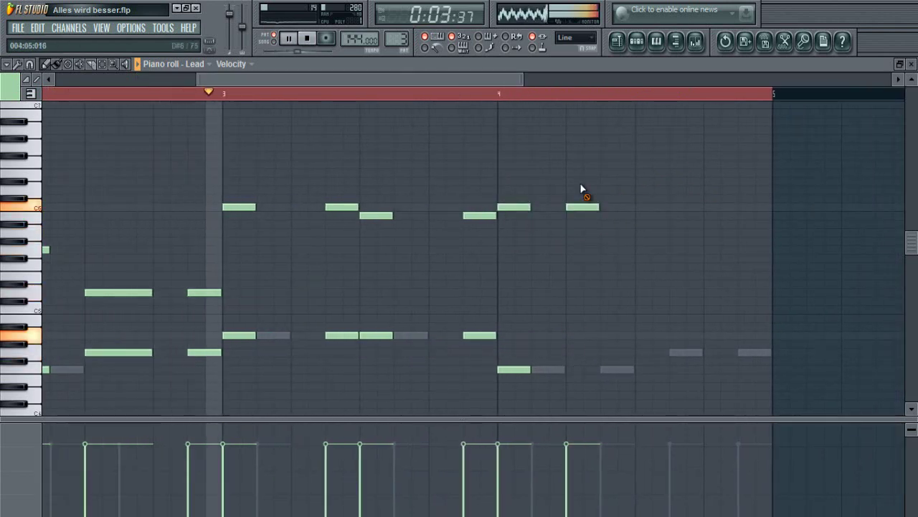
{"action": "left_click", "coordinate": [604, 207]}
{"action": "left_click", "coordinate": [570, 369]}
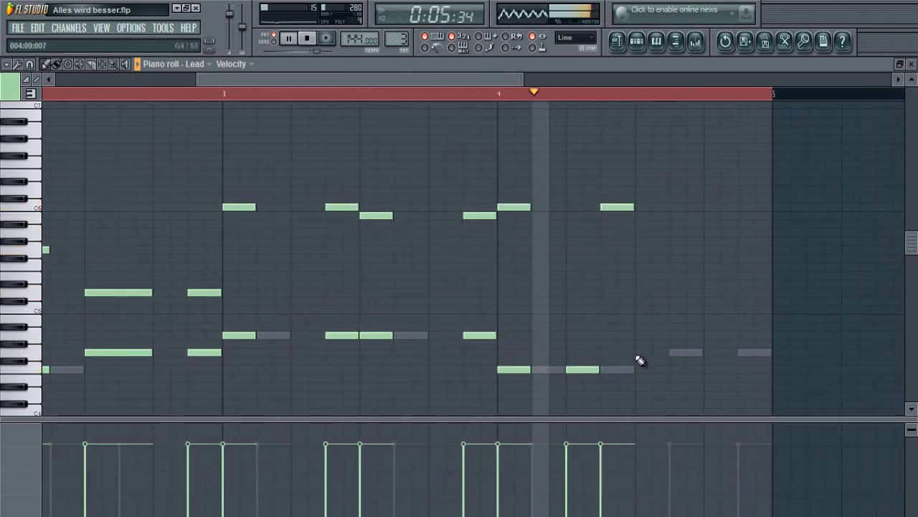
{"action": "left_click", "coordinate": [638, 351]}
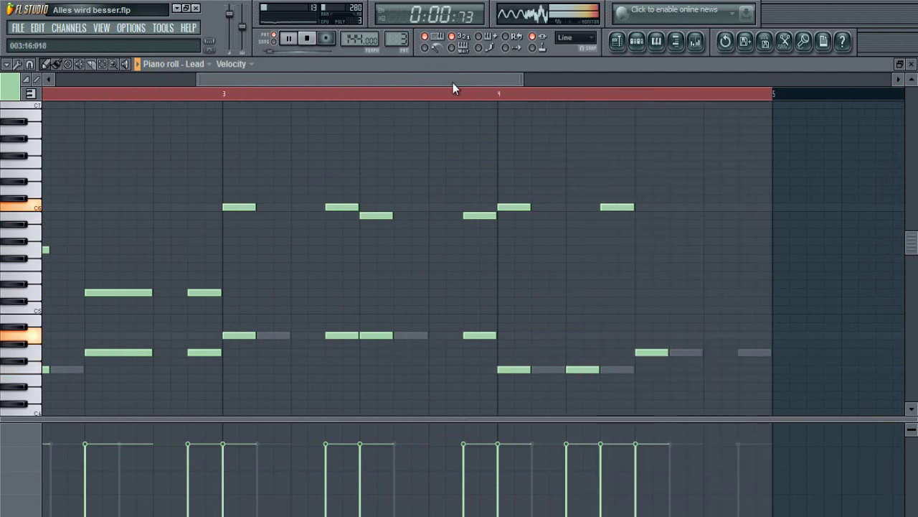
{"action": "key", "text": "space"}
{"action": "scroll", "coordinate": [561, 197], "scroll_direction": "right", "scroll_amount": 2}
{"action": "left_click", "coordinate": [404, 94]}
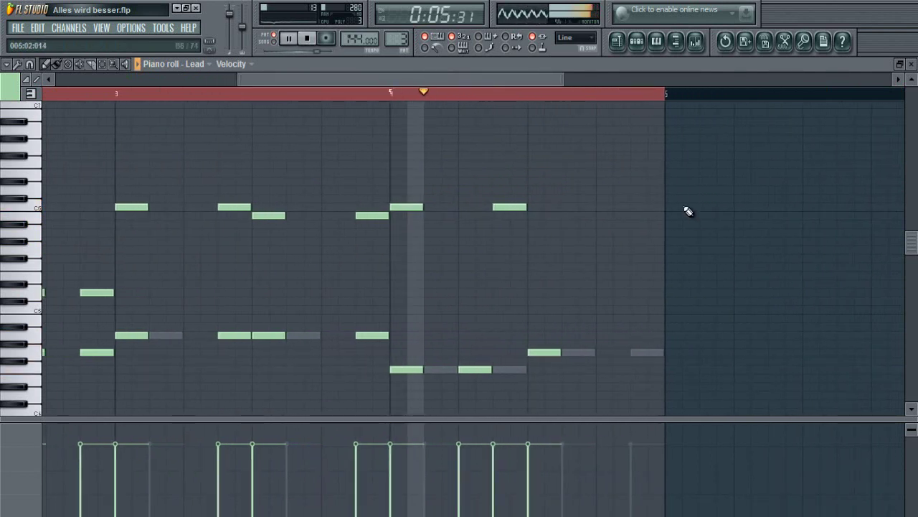
- Finish bar 4 with two-step B5, C6 and D6 notes at steps 11, 13 and 15, adding G4 notes at steps 13 and 15
{"action": "left_click", "coordinate": [570, 215]}
{"action": "key", "text": "space"}
{"action": "left_click", "coordinate": [606, 208]}
{"action": "left_click", "coordinate": [634, 189]}
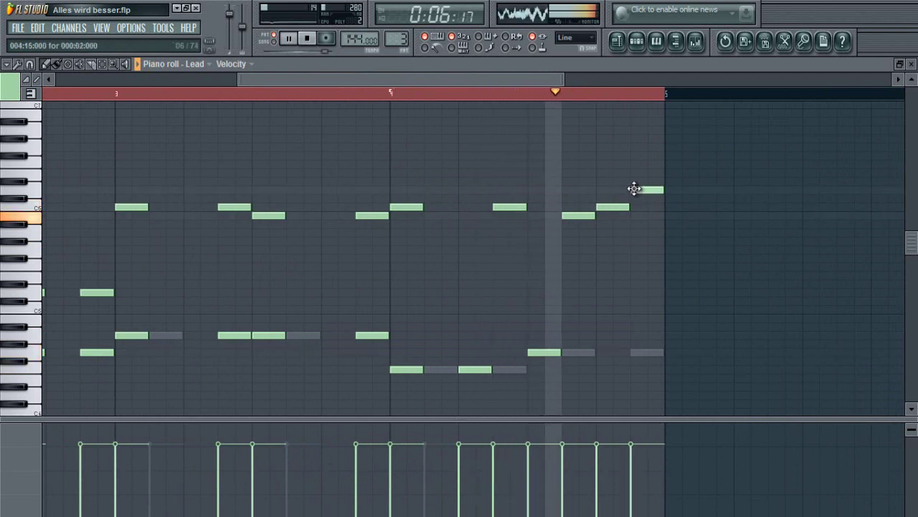
{"action": "left_click", "coordinate": [561, 139]}
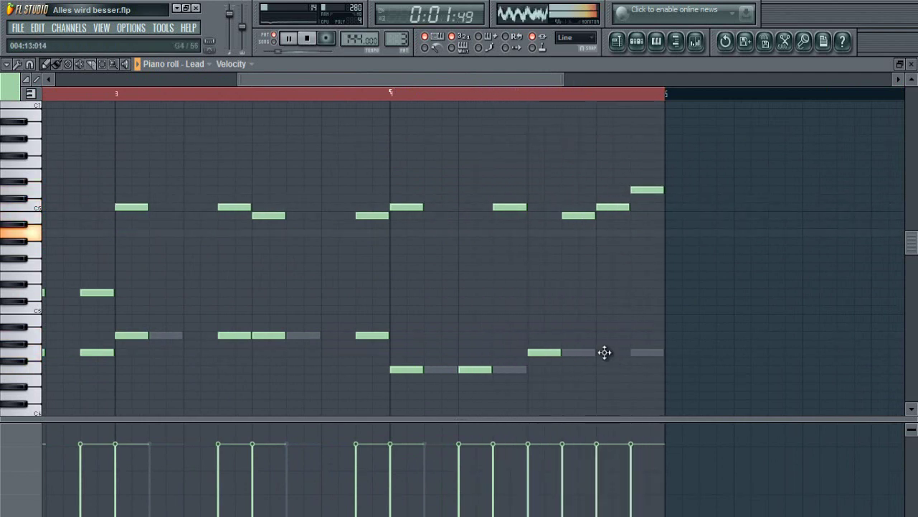
{"action": "scroll", "coordinate": [534, 97], "scroll_direction": "down", "scroll_amount": 3}
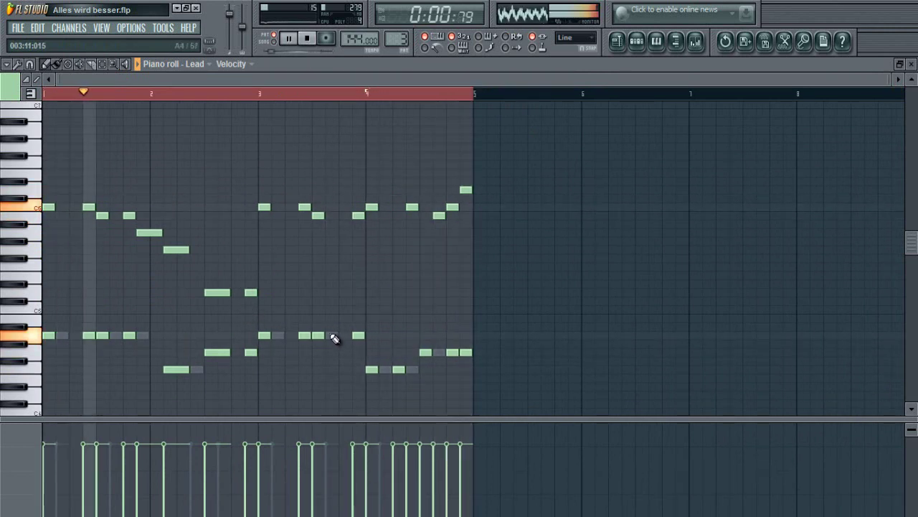
- Switch the piano roll back to Bass and play pattern 3 from the start to review melody and bass together
{"action": "key", "text": "space"}
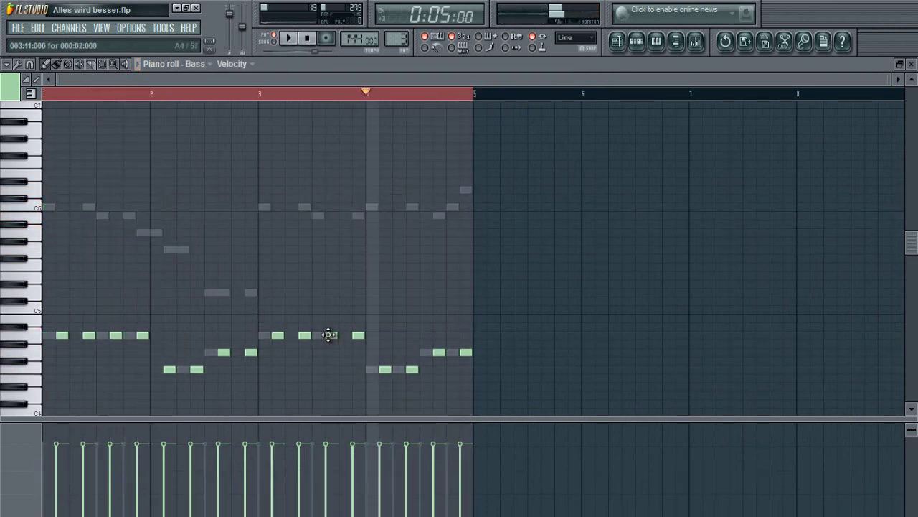
{"action": "key", "text": "space"}
{"action": "left_click_drag", "start_coordinate": [321, 94], "coordinate": [45, 94]}
{"action": "key", "text": "space"}
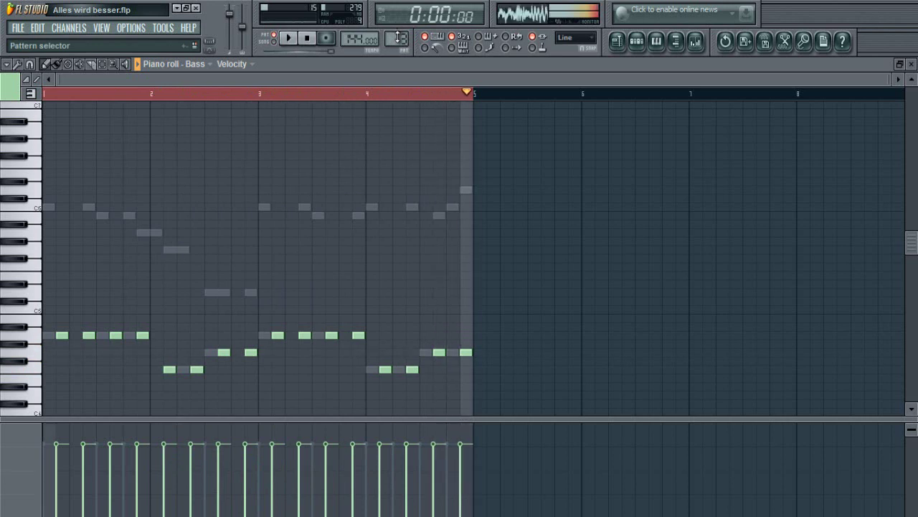
{"action": "key", "text": "space"}
- In pattern 4, write offbeat two-step Bass notes: four C5 notes in bar 1 and four G4 notes in bar 2
{"action": "left_click_drag", "start_coordinate": [399, 36], "coordinate": [402, 29]}
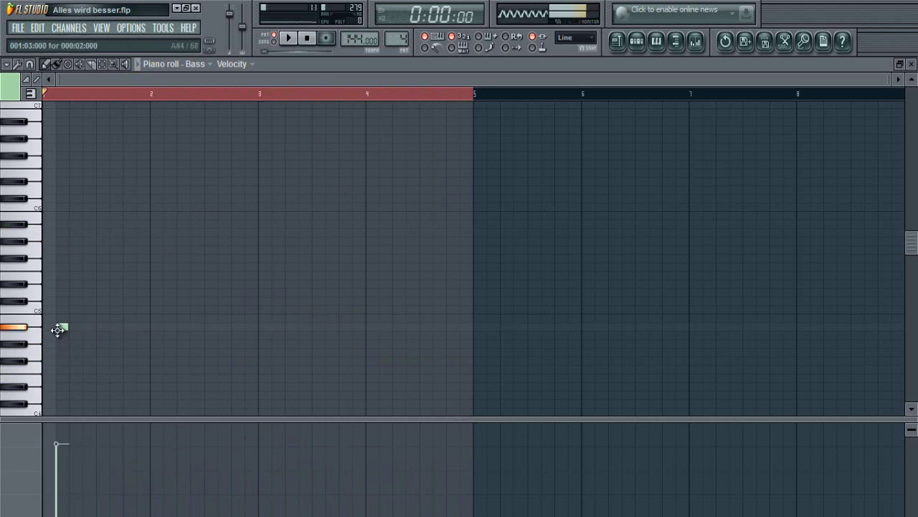
{"action": "scroll", "coordinate": [85, 303], "scroll_direction": "down", "scroll_amount": 3}
{"action": "left_click_drag", "start_coordinate": [110, 231], "coordinate": [50, 278]}
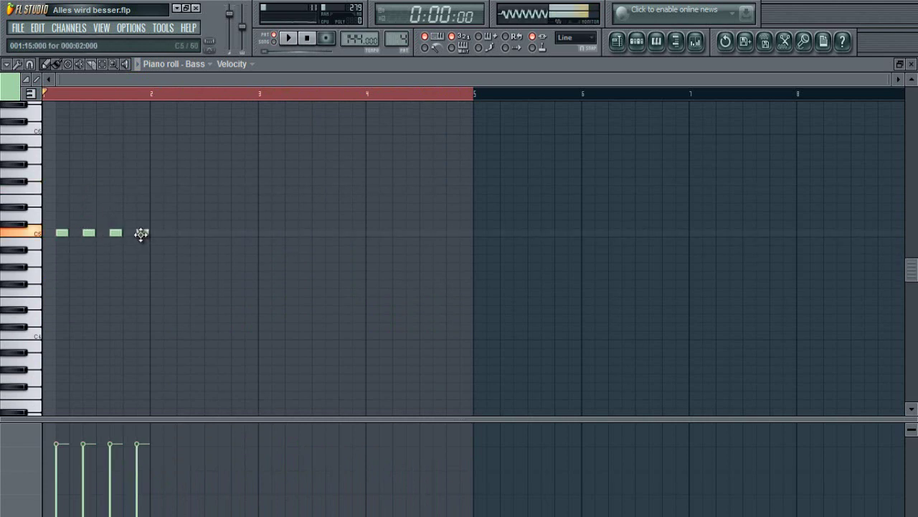
{"action": "left_click", "coordinate": [197, 275]}
{"action": "left_click", "coordinate": [224, 276]}
{"action": "left_click", "coordinate": [251, 275]}
- Continue the offbeat Bass line with four two-step A4 notes in bar 3 and four F4 notes in bar 4
{"action": "left_click", "coordinate": [278, 259]}
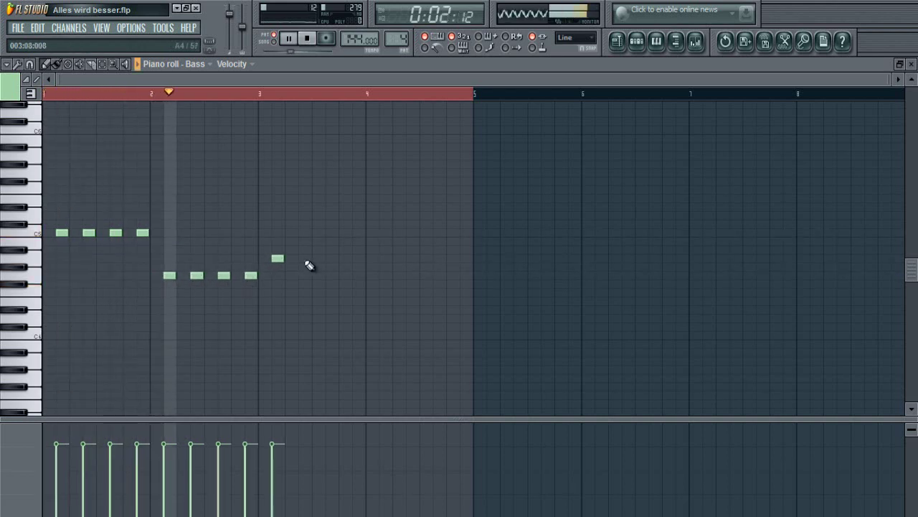
{"action": "left_click", "coordinate": [304, 259]}
{"action": "left_click", "coordinate": [331, 258]}
{"action": "left_click", "coordinate": [358, 258]}
{"action": "left_click", "coordinate": [385, 292]}
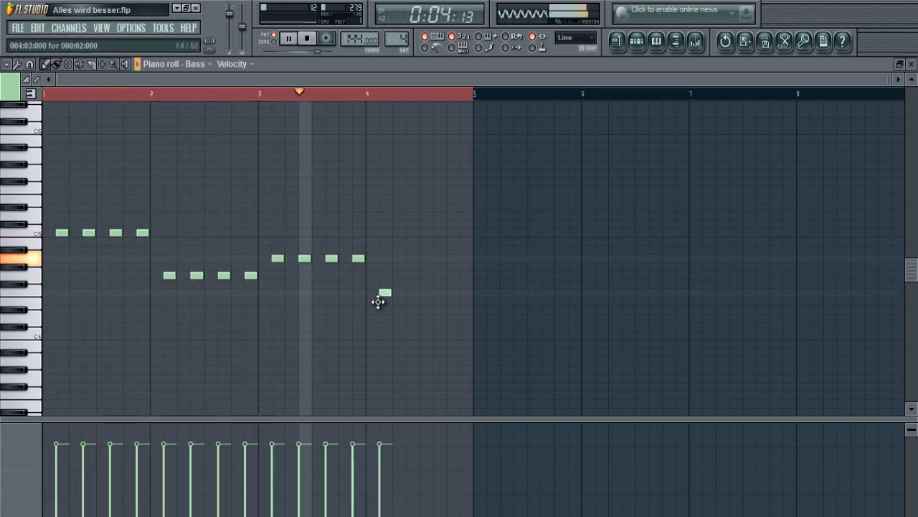
{"action": "left_click", "coordinate": [411, 292]}
{"action": "left_click", "coordinate": [439, 293]}
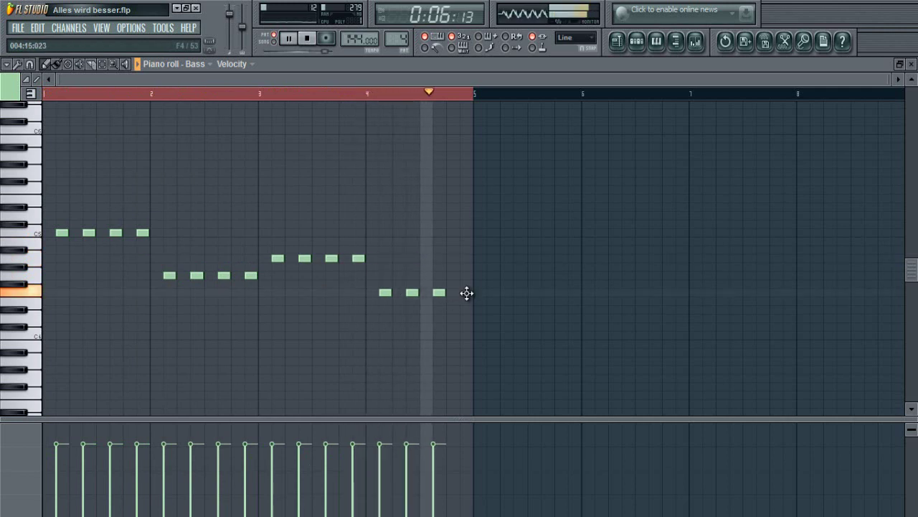
{"action": "left_click", "coordinate": [467, 292]}
- Fill the Kick on every fourth step of pattern 4 and play the pattern
{"action": "key", "text": "space"}
{"action": "left_click", "coordinate": [638, 39]}
{"action": "right_click", "coordinate": [532, 167]}
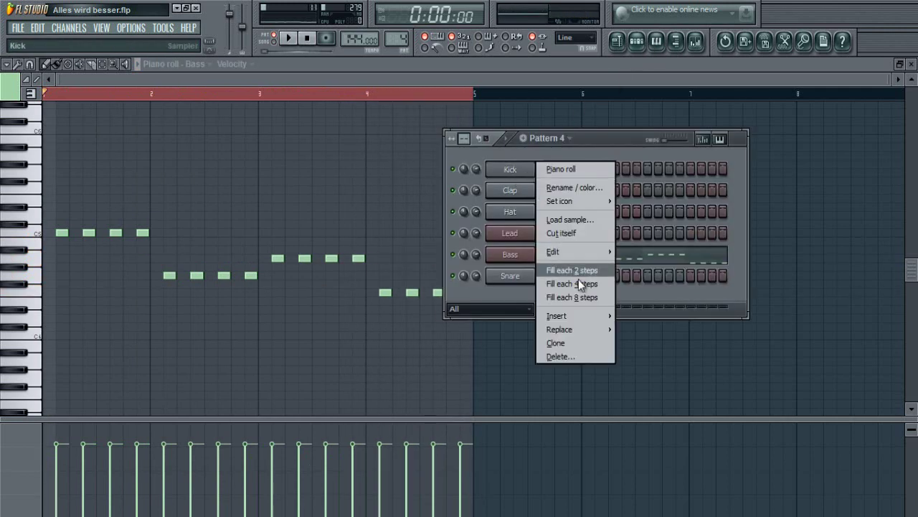
{"action": "left_click", "coordinate": [578, 282]}
{"action": "key", "text": "space"}
{"action": "left_click", "coordinate": [345, 139]}
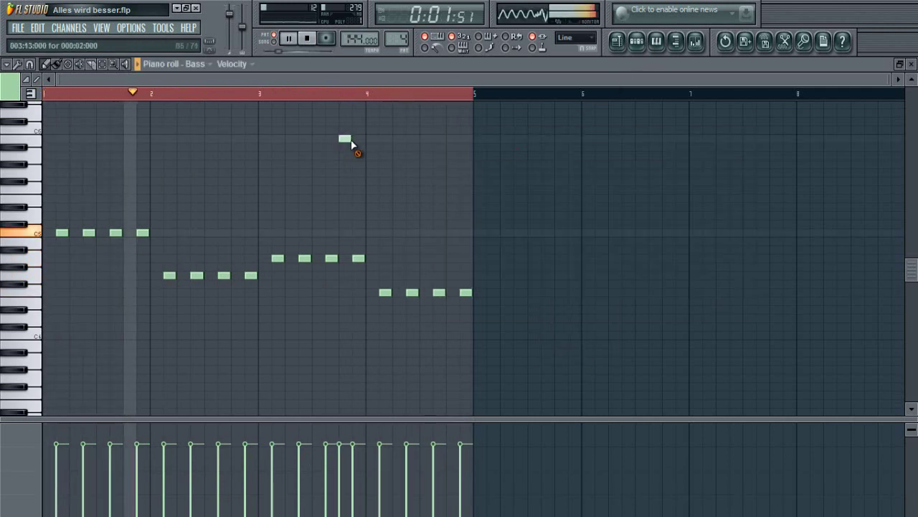
- Delete the stray high note from bar 3 of the Bass and open the piano roll for Lead
{"action": "right_click", "coordinate": [348, 140]}
{"action": "left_click", "coordinate": [637, 41]}
{"action": "right_click", "coordinate": [529, 236]}
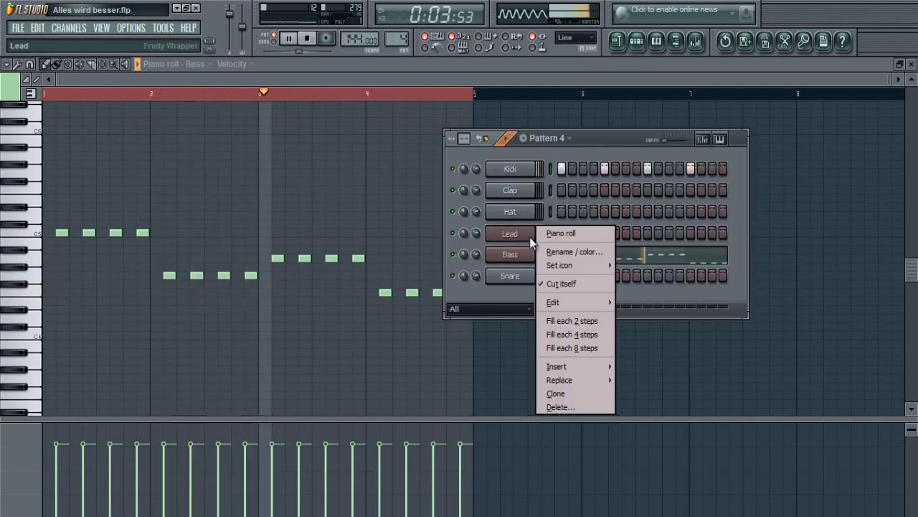
{"action": "left_click", "coordinate": [561, 233]}
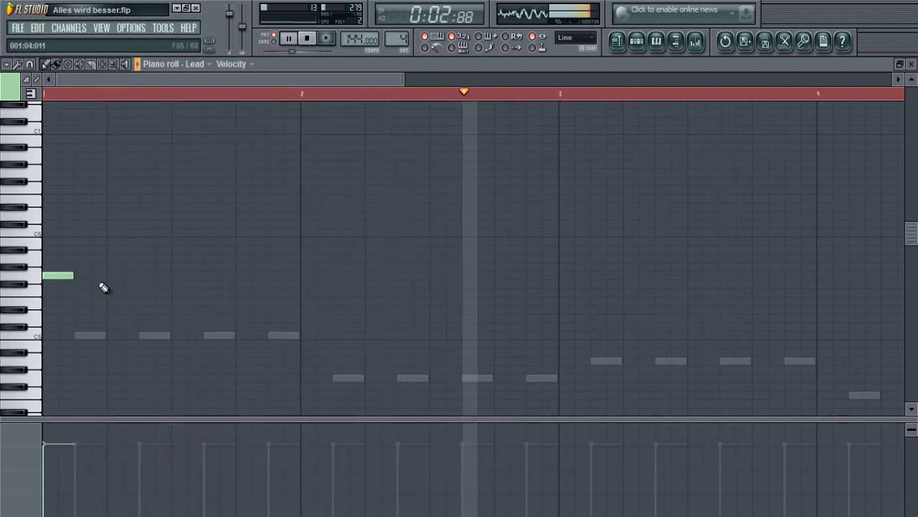
- Set snap to 1/2 step and sketch bar 1 of the Lead with two-step G5 notes and half-step E5 and C5 notes
{"action": "key", "text": "space"}
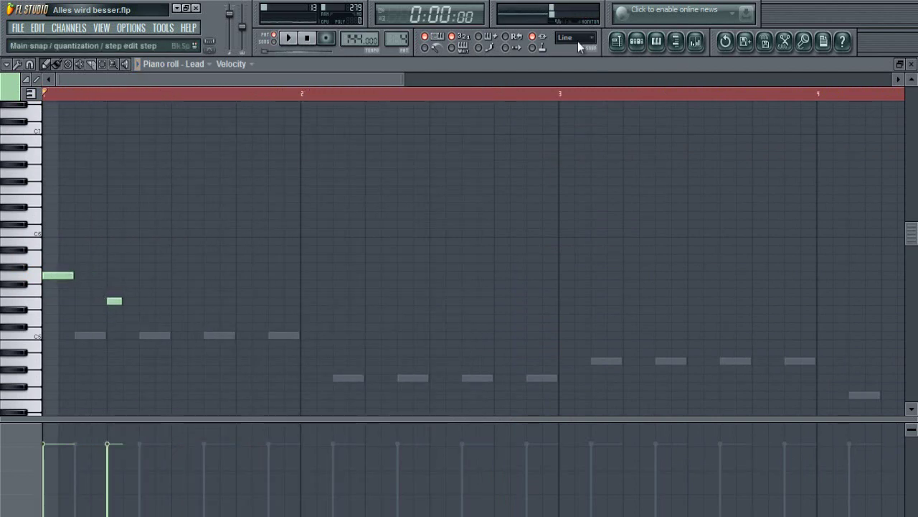
{"action": "left_click", "coordinate": [572, 138]}
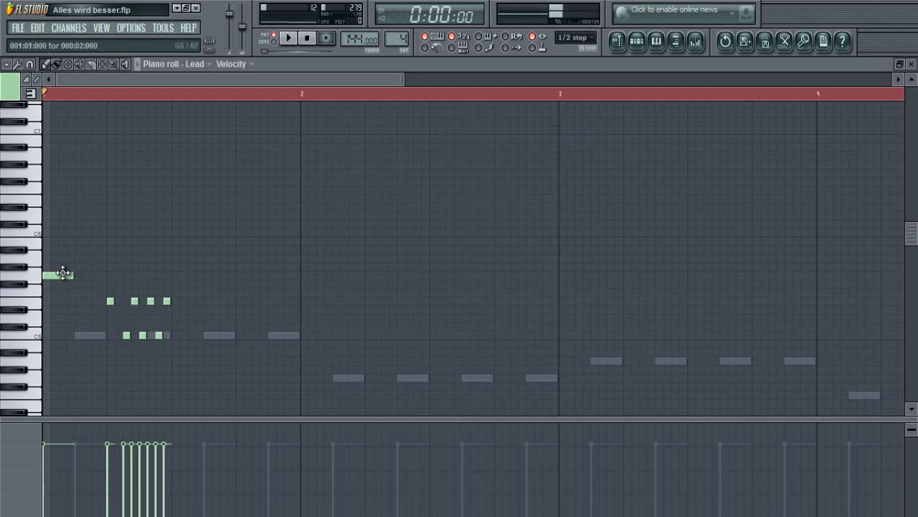
{"action": "left_click_drag", "start_coordinate": [107, 301], "coordinate": [166, 301]}
{"action": "key", "text": "space"}
{"action": "left_click", "coordinate": [198, 302]}
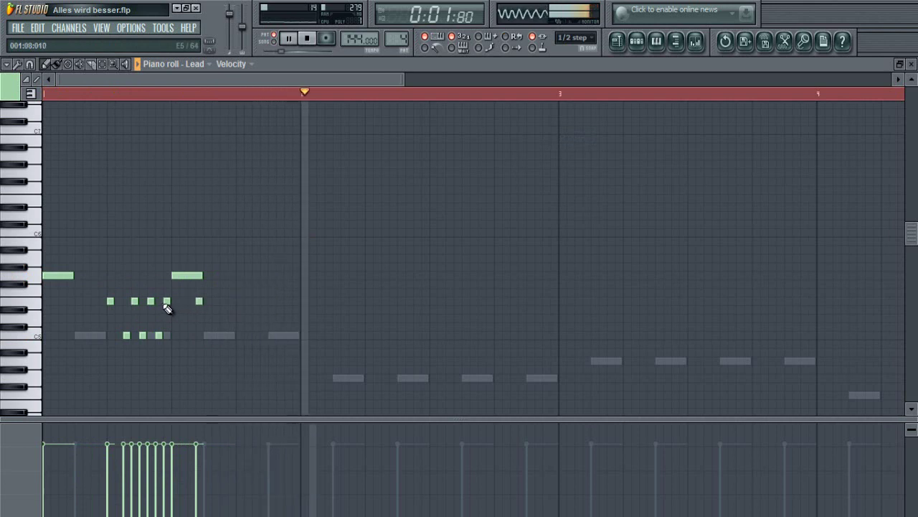
- Thin out the half-step notes in bar 1, add a half-step B5, and end the phrase with a two-step C5 on beat 4
{"action": "right_click", "coordinate": [143, 336]}
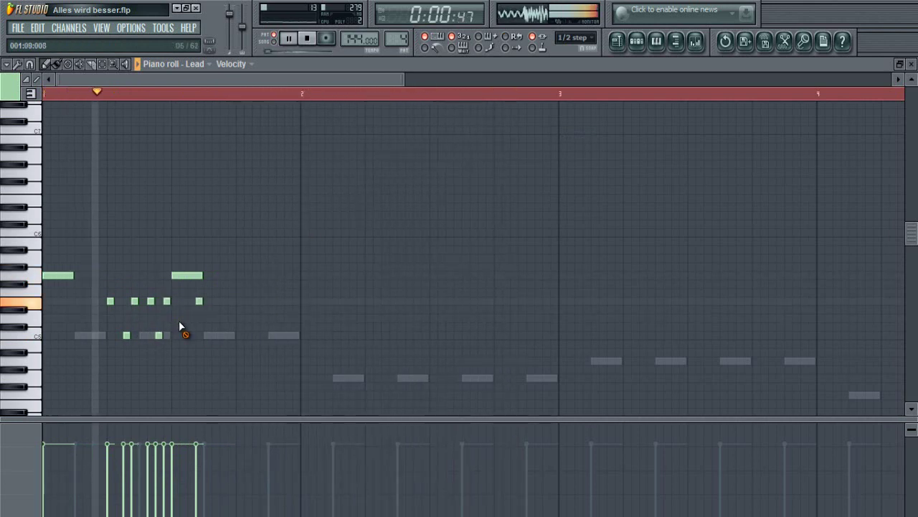
{"action": "left_click", "coordinate": [159, 283]}
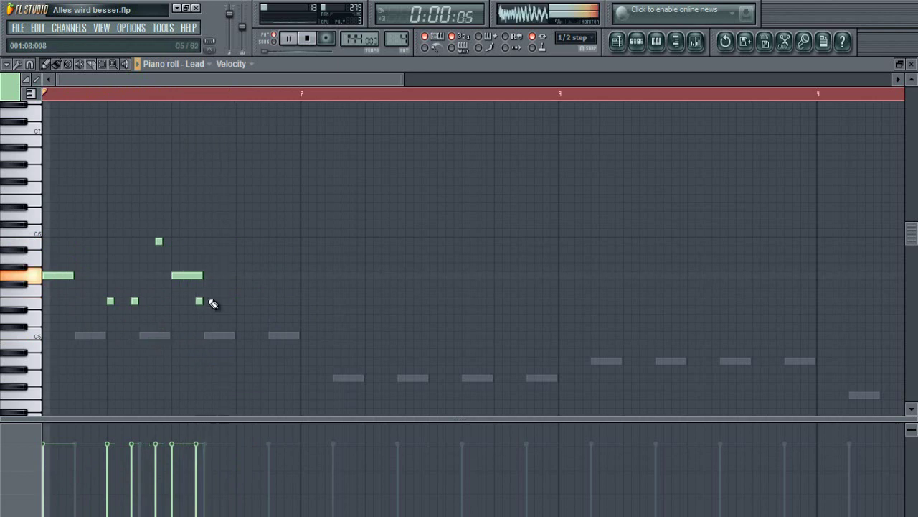
{"action": "left_click_drag", "start_coordinate": [198, 302], "coordinate": [205, 301]}
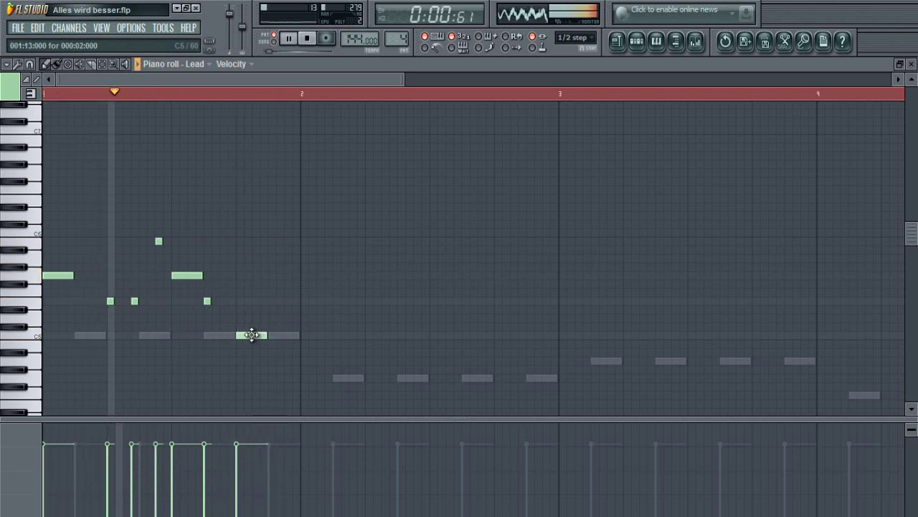
- Transpose the whole Lead phrase up one octave and play it
{"action": "scroll", "coordinate": [254, 266], "scroll_direction": "down", "scroll_amount": 4}
{"action": "scroll", "coordinate": [254, 266], "scroll_direction": "up", "scroll_amount": 3}
{"action": "key", "text": "space"}
{"action": "key", "text": "ctrl+a"}
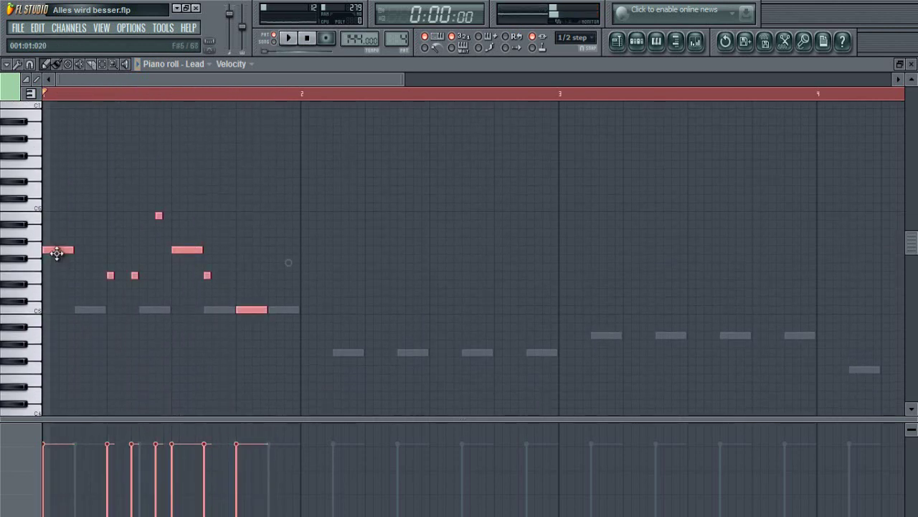
{"action": "key", "text": "space"}
{"action": "scroll", "coordinate": [107, 287], "scroll_direction": "up", "scroll_amount": 2}
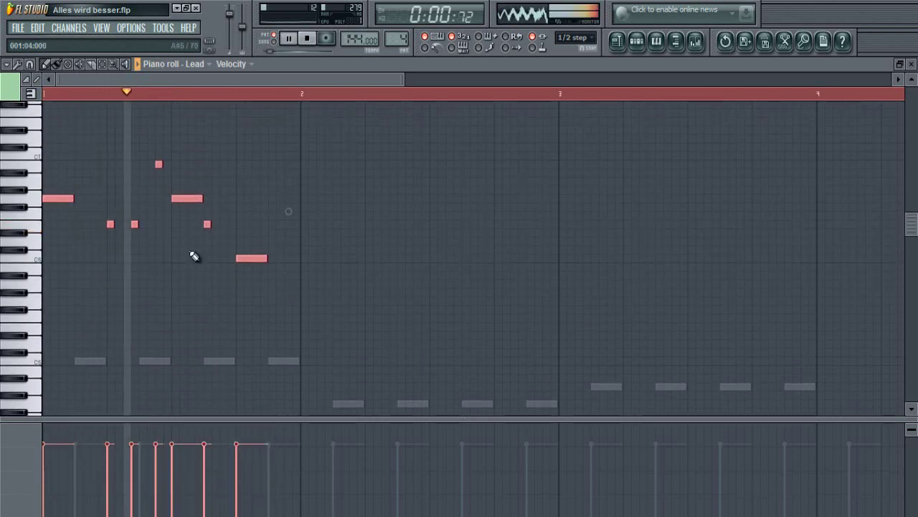
- Rework the Lead across bars 1 and 2 with C6, E6, G6, B6 and C7 notes, ending on a four-step A6 held into bar 3
{"action": "key", "text": "ctrl+d"}
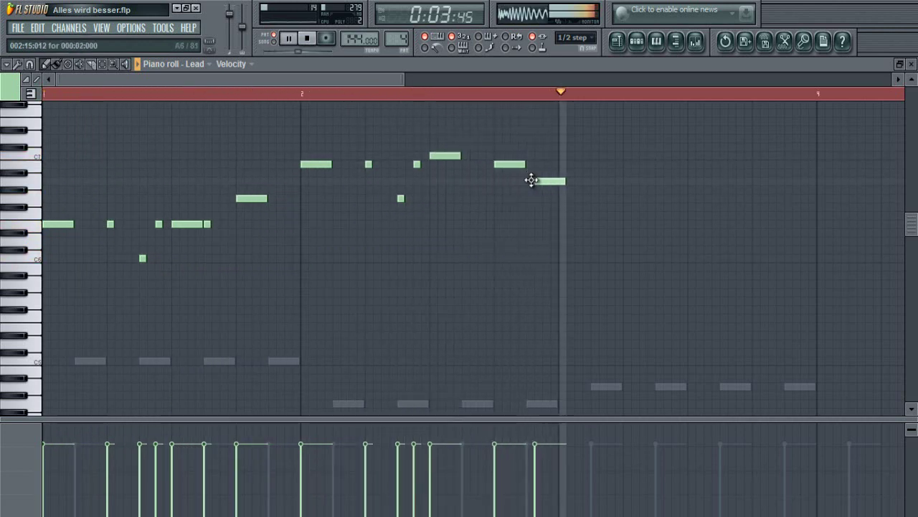
{"action": "left_click_drag", "start_coordinate": [493, 97], "coordinate": [294, 94]}
{"action": "left_click", "coordinate": [243, 182]}
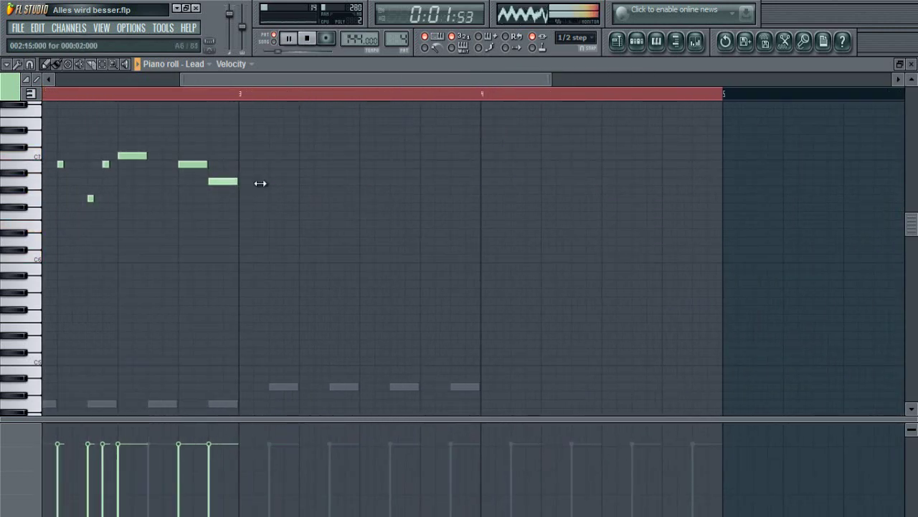
{"action": "left_click_drag", "start_coordinate": [273, 182], "coordinate": [268, 182]}
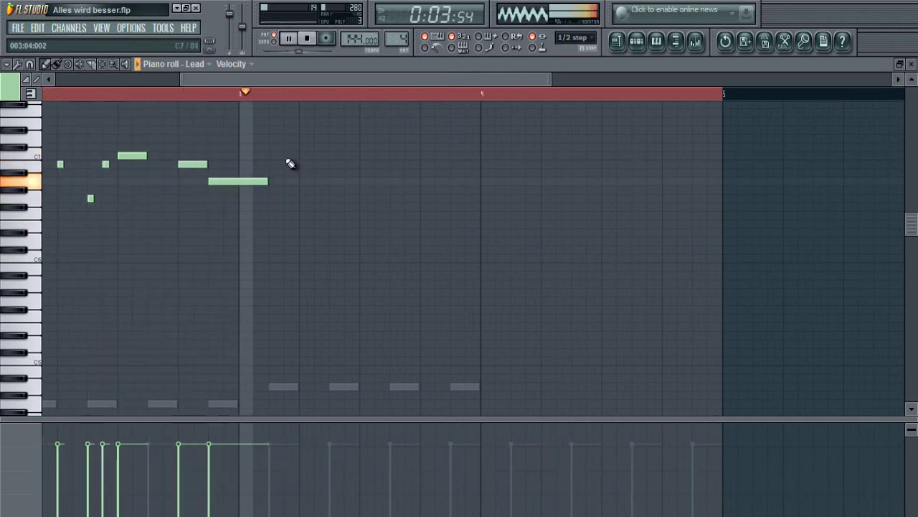
- In bar 3 of the Lead, add two-step A4 notes on beats 1 and 2 and a C7 above beat 2
{"action": "key", "text": "space"}
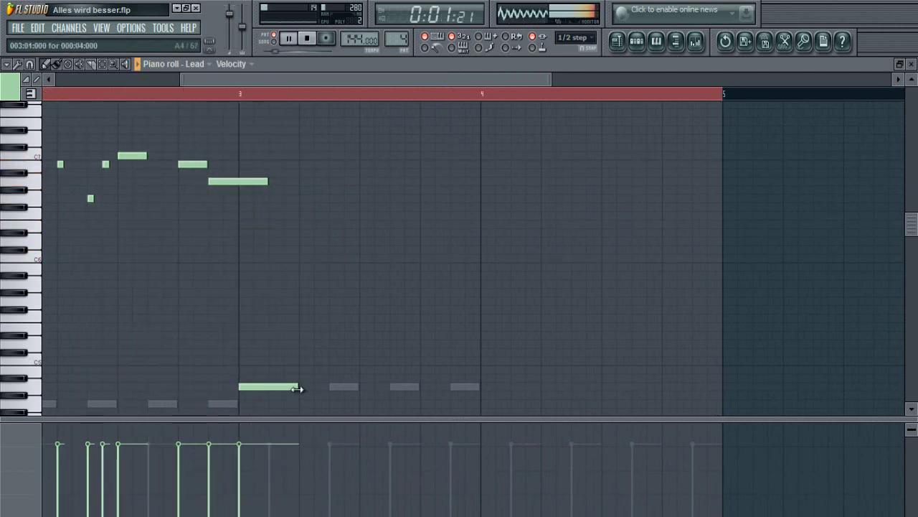
{"action": "left_click", "coordinate": [300, 388]}
{"action": "left_click", "coordinate": [303, 155]}
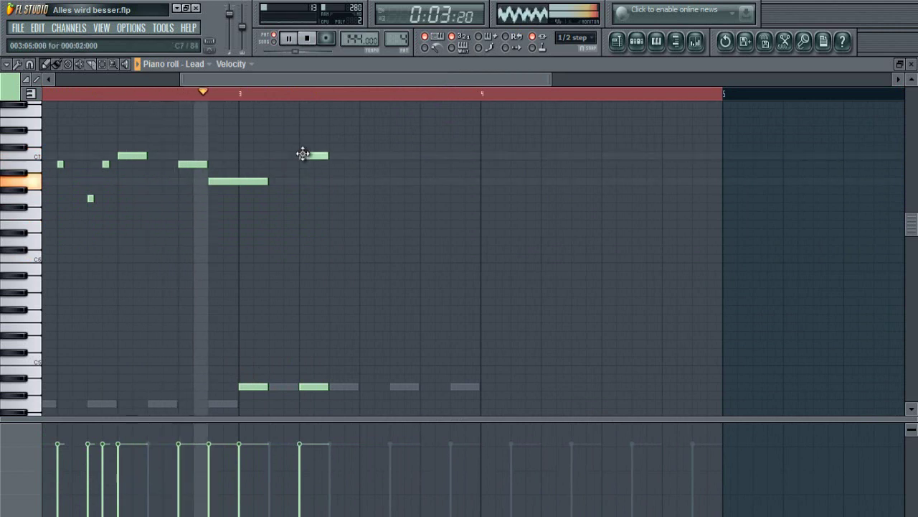
- Complete bar 3 of the Lead with D7 on beat 3 and C7 on beat 4, each over a two-step A4
{"action": "left_click", "coordinate": [363, 164]}
{"action": "key", "text": "space"}
{"action": "key", "text": "space"}
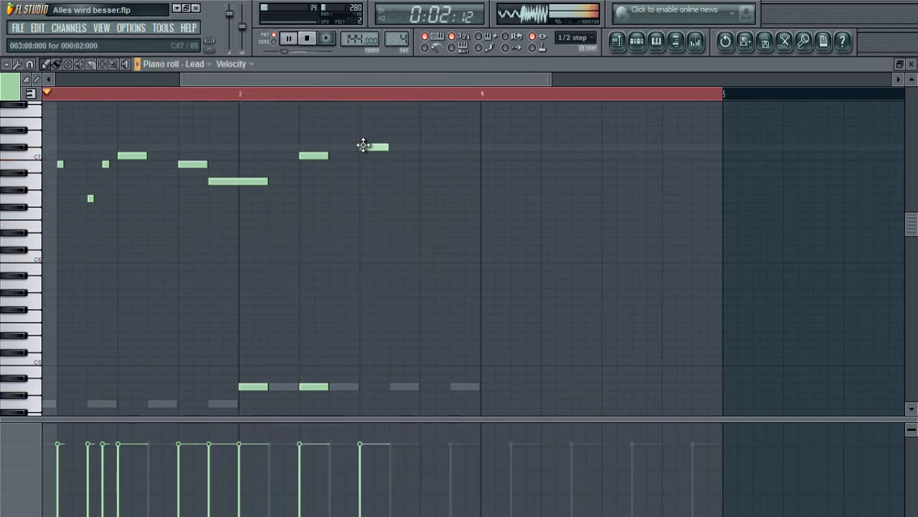
{"action": "left_click_drag", "start_coordinate": [363, 145], "coordinate": [363, 137]}
{"action": "left_click", "coordinate": [363, 386]}
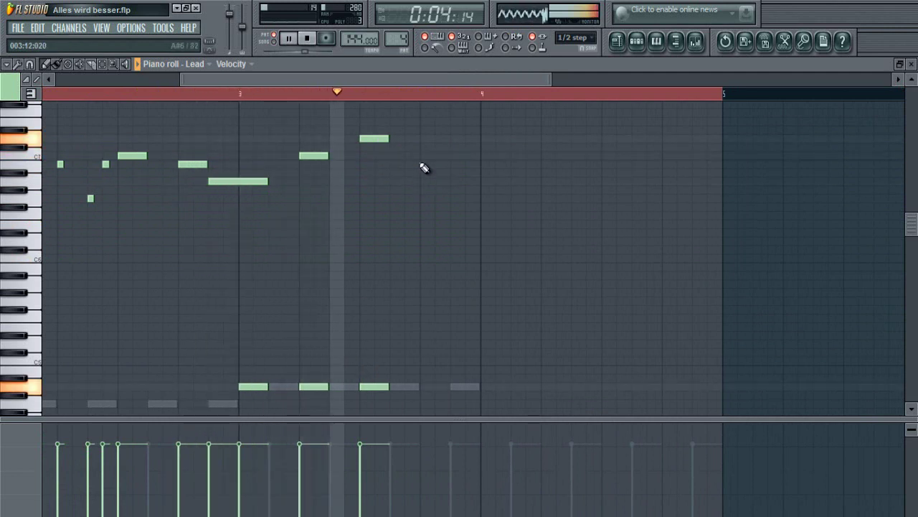
{"action": "mouse_move", "coordinate": [422, 164]}
{"action": "left_mouse_down"}
{"action": "mouse_move", "coordinate": [422, 148]}
{"action": "mouse_move", "coordinate": [424, 164]}
{"action": "mouse_move", "coordinate": [424, 155]}
{"action": "left_mouse_up"}
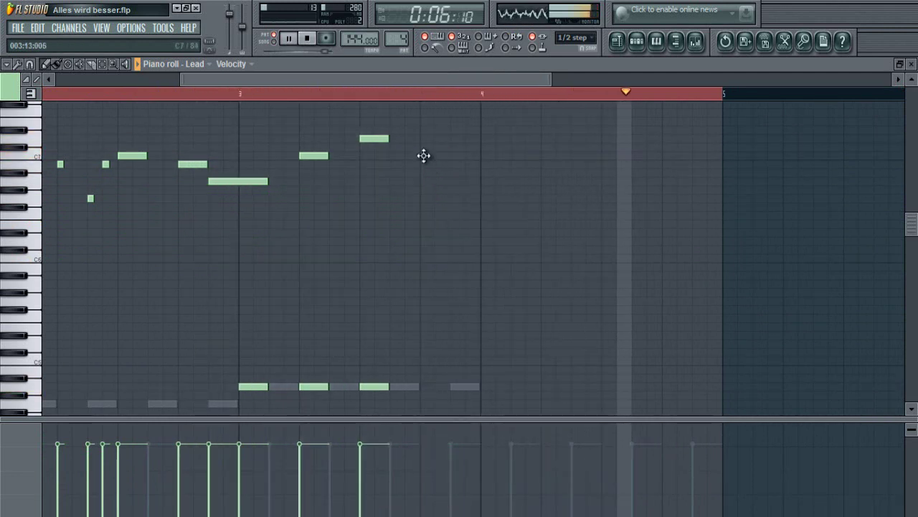
{"action": "scroll", "coordinate": [446, 276], "scroll_direction": "down", "scroll_amount": 5}
{"action": "scroll", "coordinate": [500, 330], "scroll_direction": "up", "scroll_amount": 3}
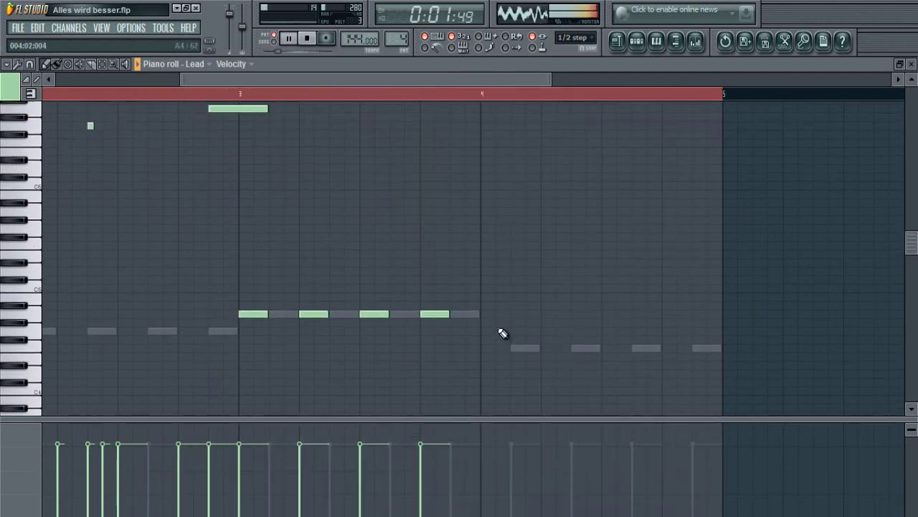
- In bar 4 of the Lead, place a two-step F4 on beat 2 with a D7 above it
{"action": "left_click", "coordinate": [489, 371]}
{"action": "scroll", "coordinate": [493, 367], "scroll_direction": "up", "scroll_amount": 3}
{"action": "scroll", "coordinate": [501, 361], "scroll_direction": "down", "scroll_amount": 4}
{"action": "left_click_drag", "start_coordinate": [504, 346], "coordinate": [557, 338]}
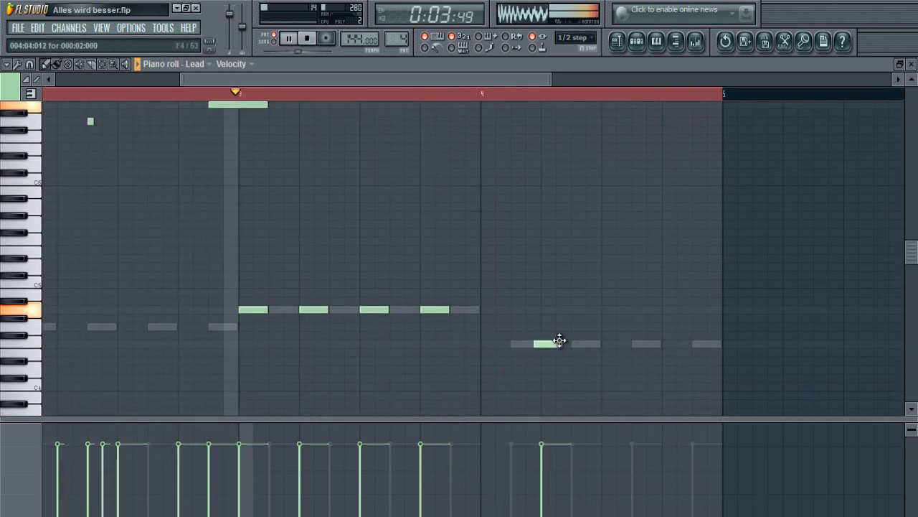
{"action": "scroll", "coordinate": [548, 215], "scroll_direction": "up", "scroll_amount": 4}
{"action": "left_click", "coordinate": [549, 191]}
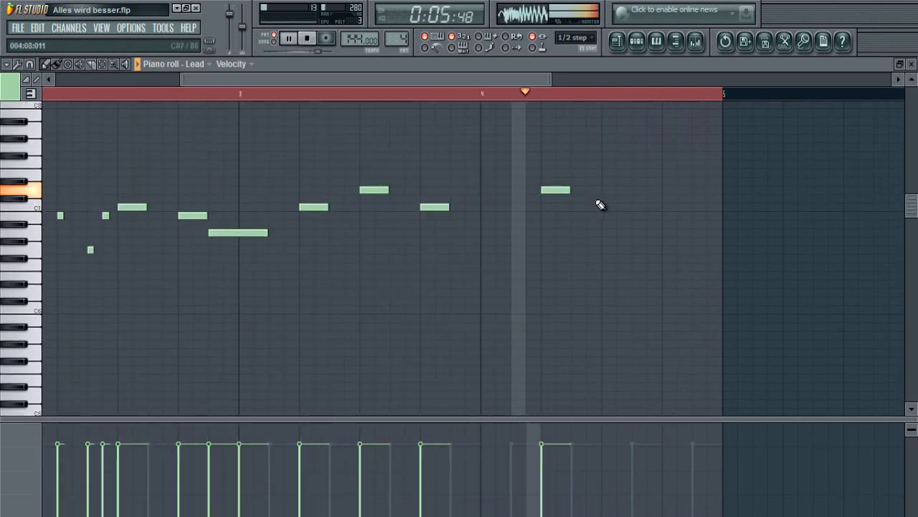
- Set the upper Lead notes of bar 4 to C7, D7 and B6 on beats 2, 3 and 4
{"action": "left_click", "coordinate": [606, 205]}
{"action": "left_click", "coordinate": [665, 213]}
{"action": "scroll", "coordinate": [586, 248], "scroll_direction": "down", "scroll_amount": 4}
{"action": "scroll", "coordinate": [567, 215], "scroll_direction": "up", "scroll_amount": 4}
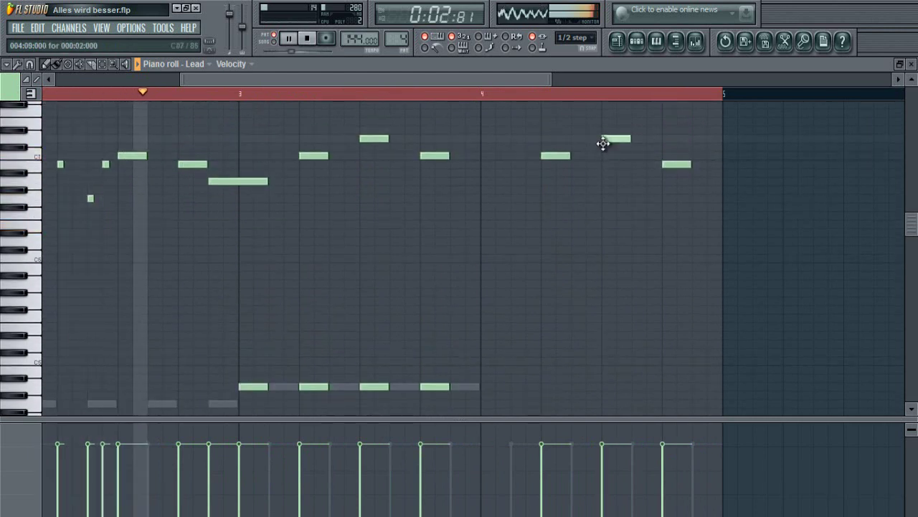
- Add two-step F4 notes under beats 3 and 4 of bar 4 and raise the upper note on beat 4 to C7
{"action": "scroll", "coordinate": [635, 269], "scroll_direction": "down", "scroll_amount": 3}
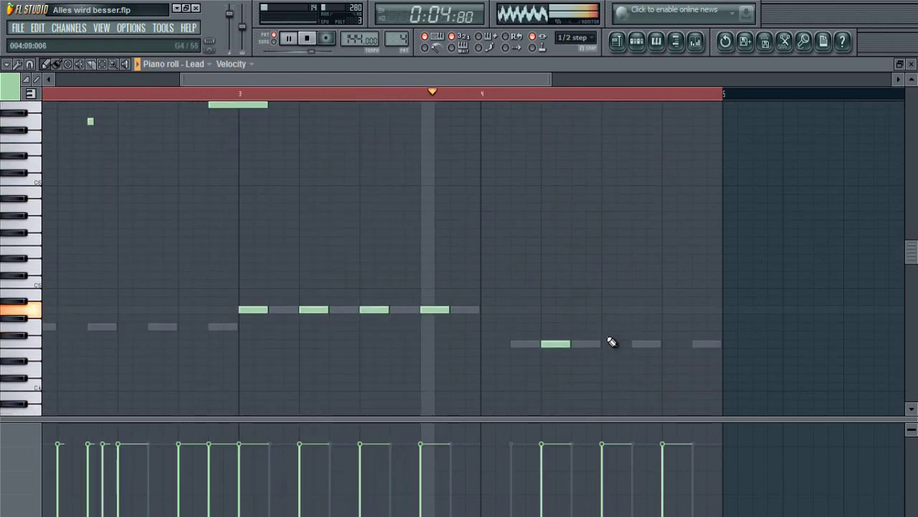
{"action": "scroll", "coordinate": [516, 282], "scroll_direction": "up", "scroll_amount": 4}
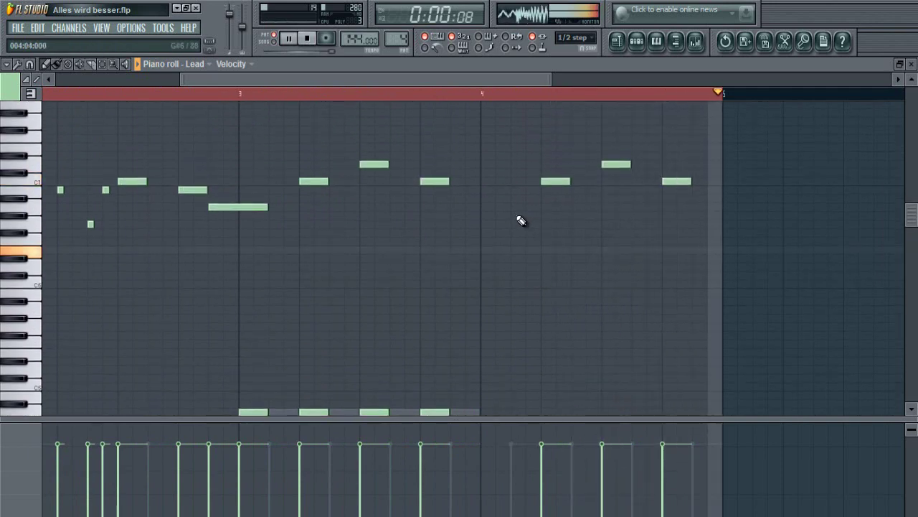
{"action": "scroll", "coordinate": [382, 99], "scroll_direction": "down", "scroll_amount": 4}
{"action": "scroll", "coordinate": [201, 173], "scroll_direction": "down", "scroll_amount": 5}
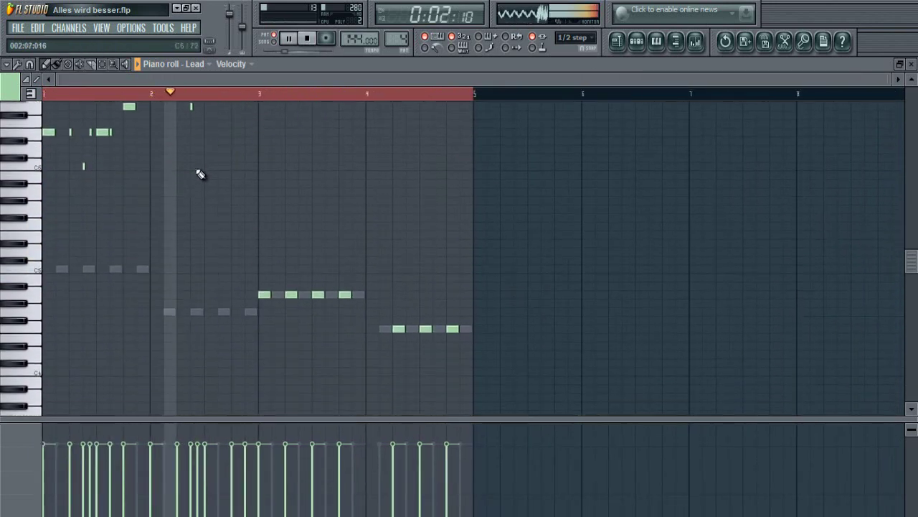
- Add a lower Lead voice on C5 in bar 1, matching the rhythm of the upper melody
{"action": "scroll", "coordinate": [199, 171], "scroll_direction": "up", "scroll_amount": 4}
{"action": "scroll", "coordinate": [203, 102], "scroll_direction": "up", "scroll_amount": 3}
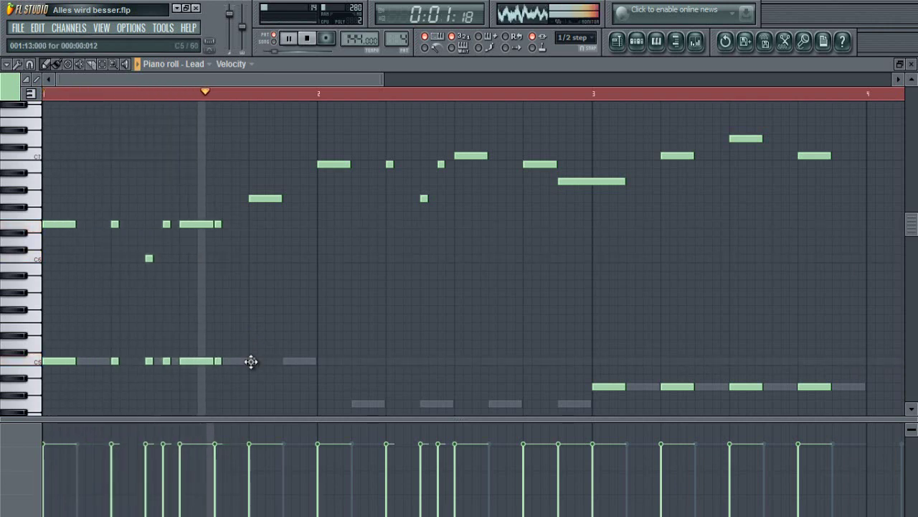
{"action": "scroll", "coordinate": [287, 352], "scroll_direction": "down", "scroll_amount": 3}
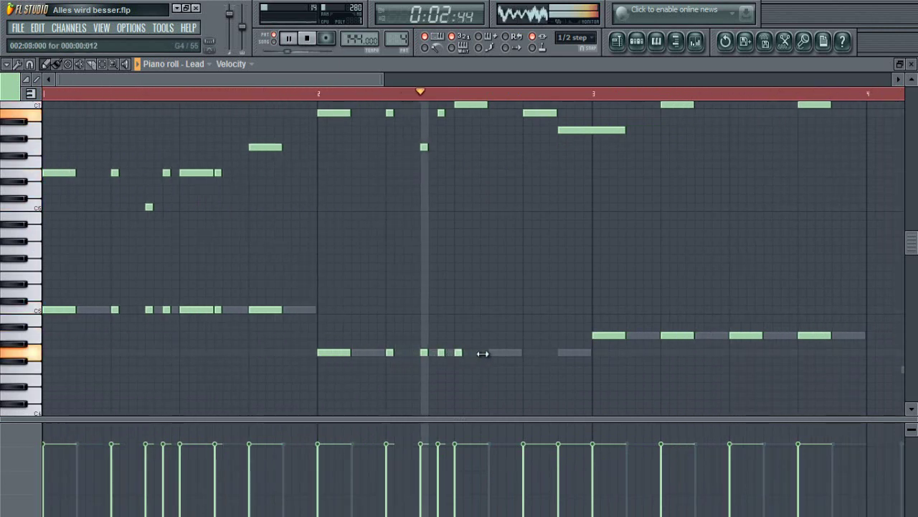
- Add a lower Lead voice on G4 in bar 2, following the upper melody's rhythm up to beat 4
{"action": "scroll", "coordinate": [510, 363], "scroll_direction": "up", "scroll_amount": 3}
{"action": "scroll", "coordinate": [536, 347], "scroll_direction": "down", "scroll_amount": 4}
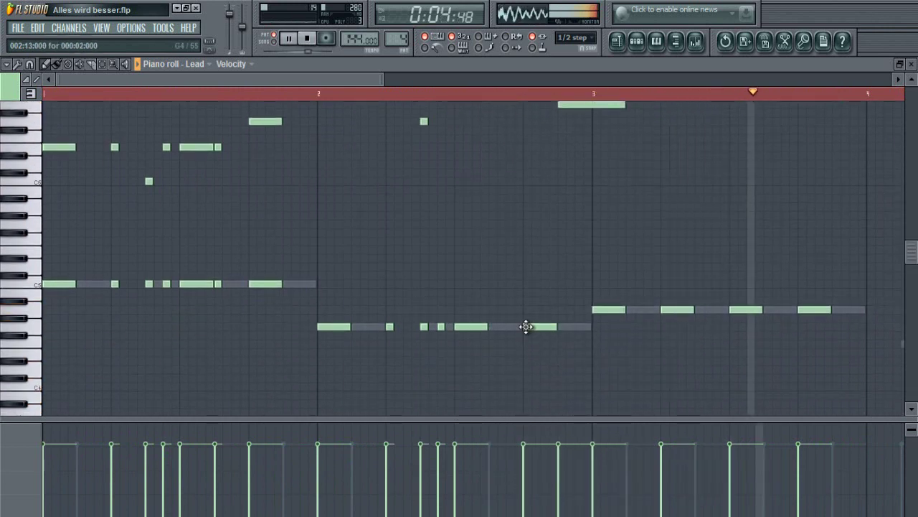
{"action": "scroll", "coordinate": [505, 361], "scroll_direction": "up", "scroll_amount": 3}
{"action": "scroll", "coordinate": [504, 361], "scroll_direction": "down", "scroll_amount": 9}
- Try a low G3 note before beat 4 of bar 2, and place a half-step G4 at step 12 instead
{"action": "left_click", "coordinate": [490, 328]}
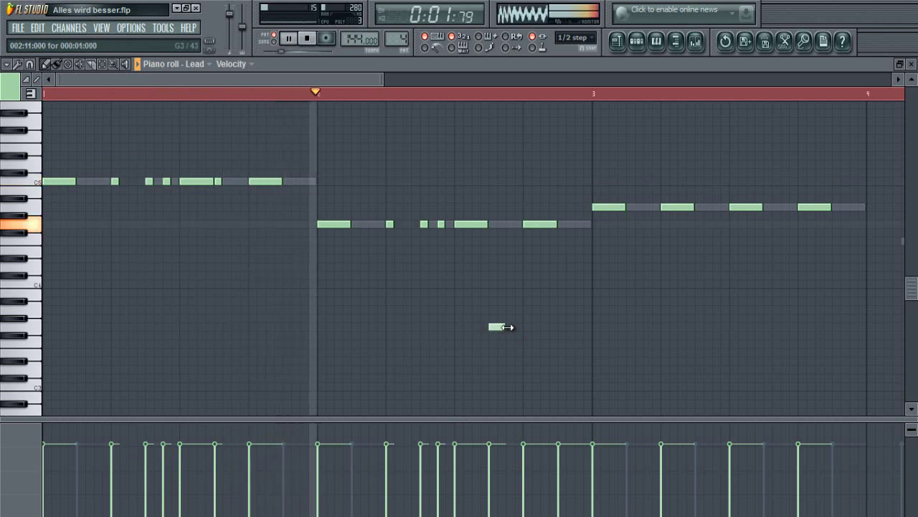
{"action": "left_click_drag", "start_coordinate": [490, 327], "coordinate": [510, 328]}
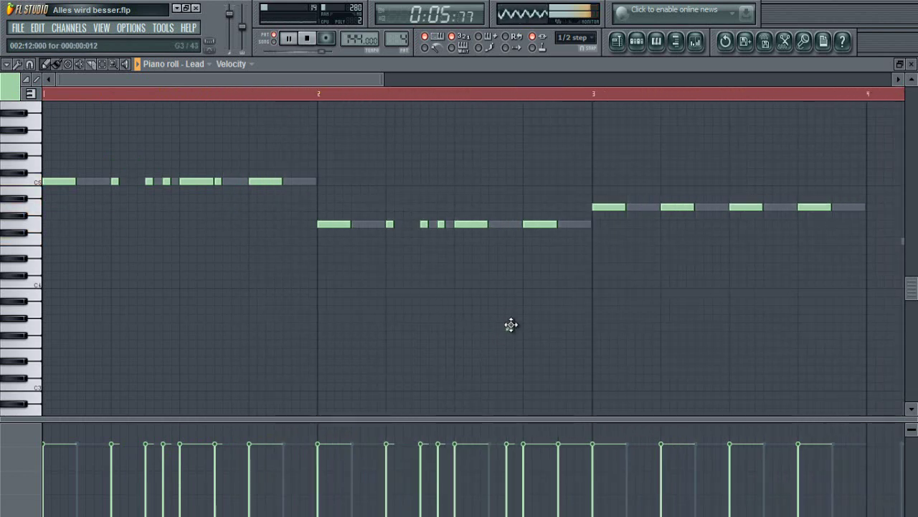
{"action": "scroll", "coordinate": [527, 95], "scroll_direction": "down", "scroll_amount": 4}
{"action": "scroll", "coordinate": [524, 177], "scroll_direction": "up", "scroll_amount": 8}
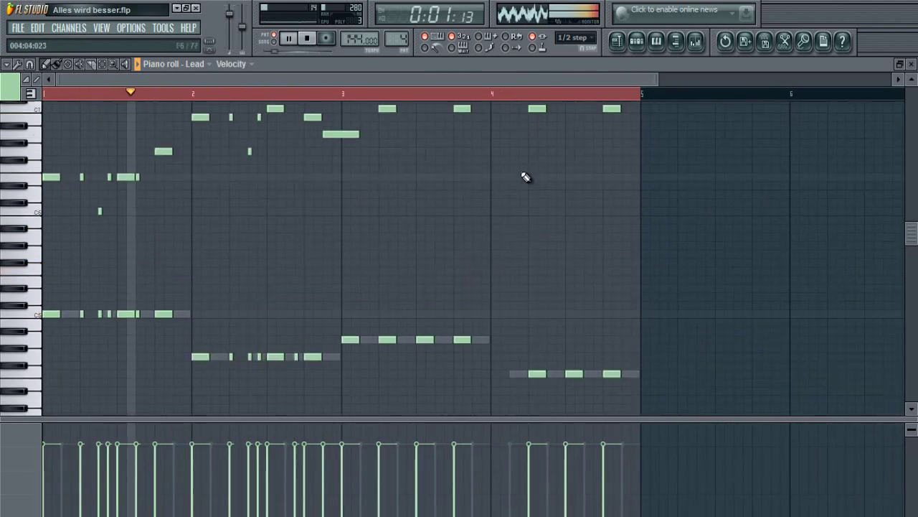
- Add half-step A4 pickup notes at steps 8 and 12 of bar 3 in the lower Lead voice
{"action": "scroll", "coordinate": [448, 224], "scroll_direction": "down", "scroll_amount": 4}
{"action": "scroll", "coordinate": [421, 99], "scroll_direction": "up", "scroll_amount": 1}
{"action": "scroll", "coordinate": [421, 98], "scroll_direction": "up", "scroll_amount": 2}
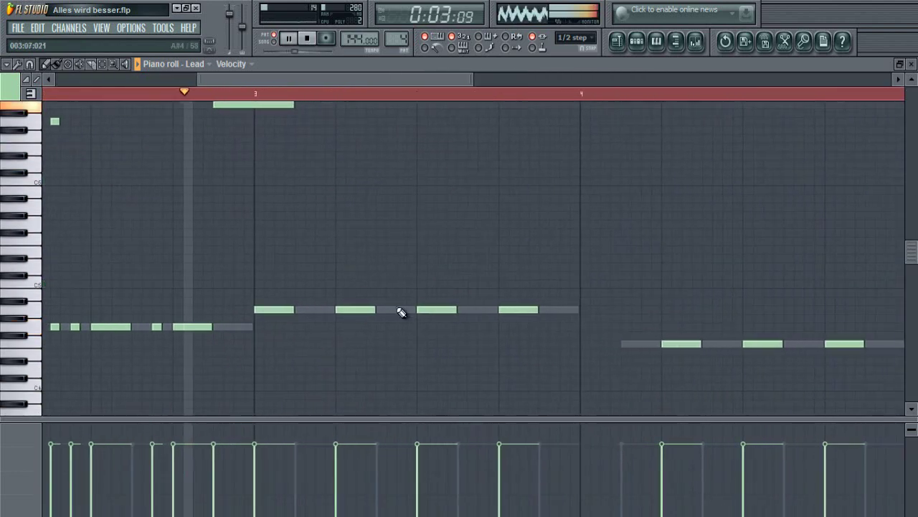
{"action": "left_click", "coordinate": [401, 310]}
{"action": "left_click", "coordinate": [478, 310]}
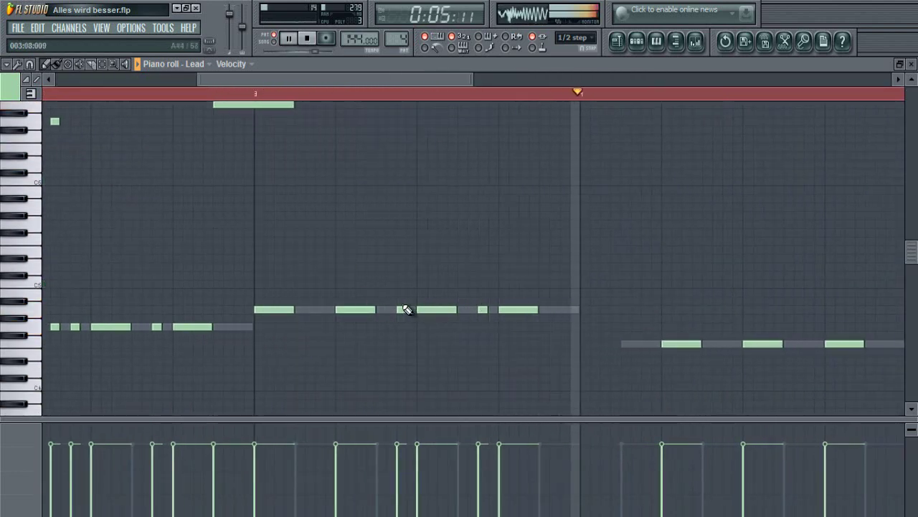
- Remove the A4 pickup at step 8 of bar 3 and add half-step F4 notes at steps 1 and 3 of bar 4
{"action": "scroll", "coordinate": [467, 98], "scroll_direction": "down", "scroll_amount": 3}
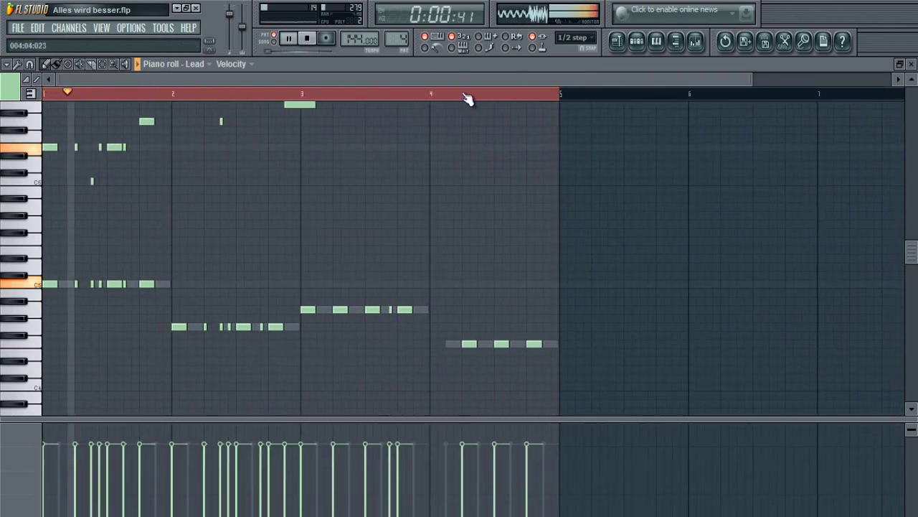
{"action": "scroll", "coordinate": [445, 105], "scroll_direction": "up", "scroll_amount": 3}
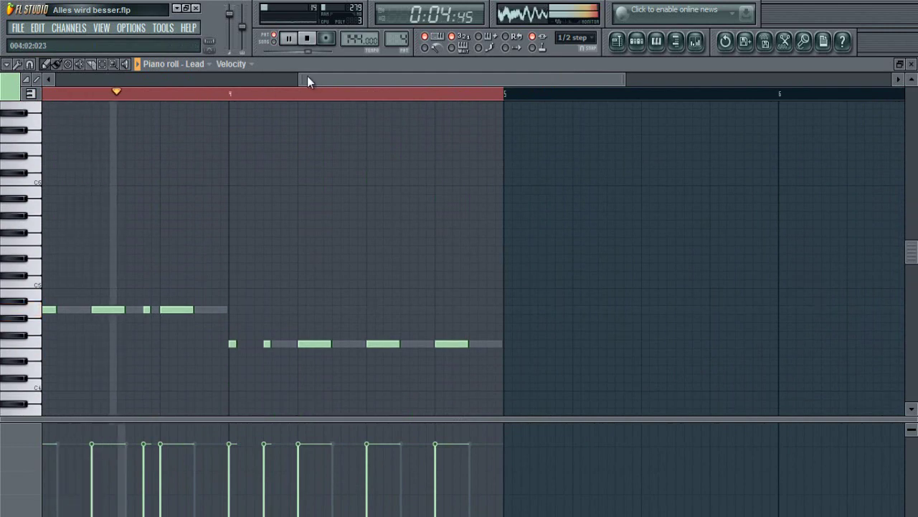
- Stop pattern 4's playback, switch to empty pattern 5 and open its Bass channel's notes
{"action": "left_click_drag", "start_coordinate": [307, 80], "coordinate": [214, 89]}
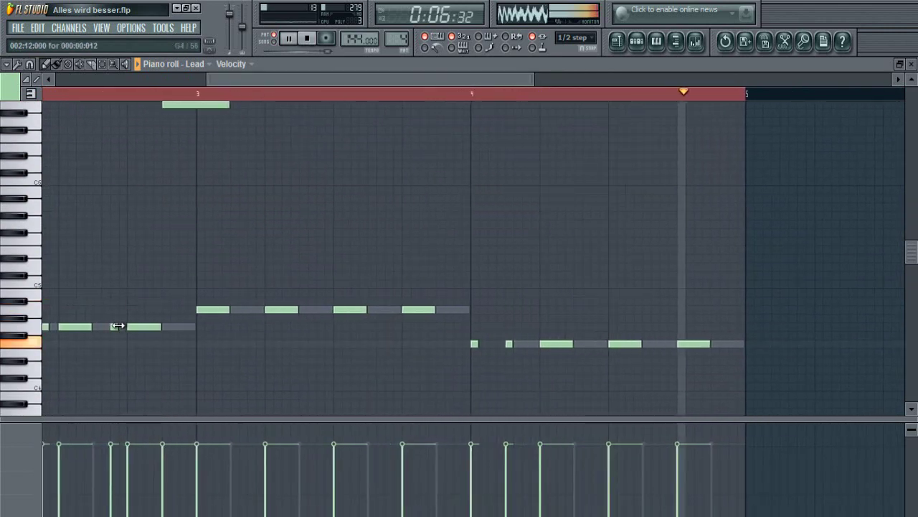
{"action": "scroll", "coordinate": [321, 103], "scroll_direction": "down", "scroll_amount": 2}
{"action": "scroll", "coordinate": [320, 103], "scroll_direction": "down", "scroll_amount": 1}
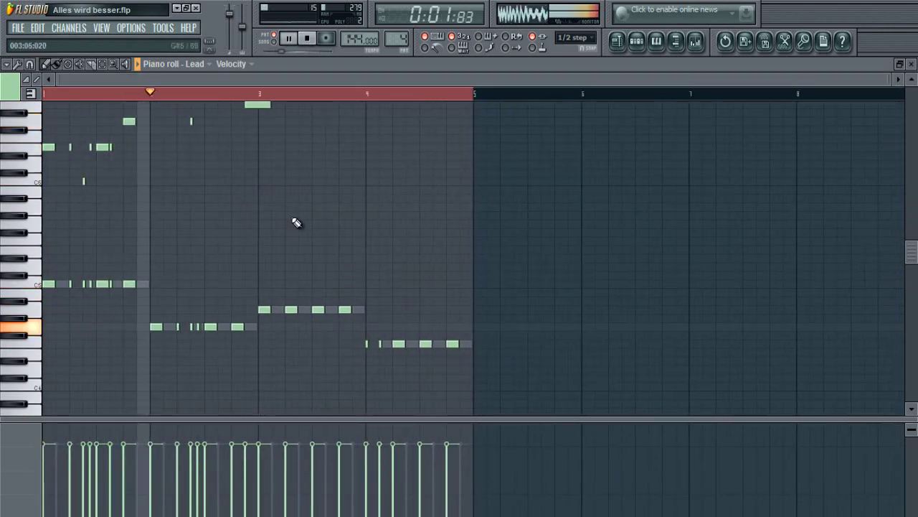
{"action": "scroll", "coordinate": [203, 208], "scroll_direction": "up", "scroll_amount": 5}
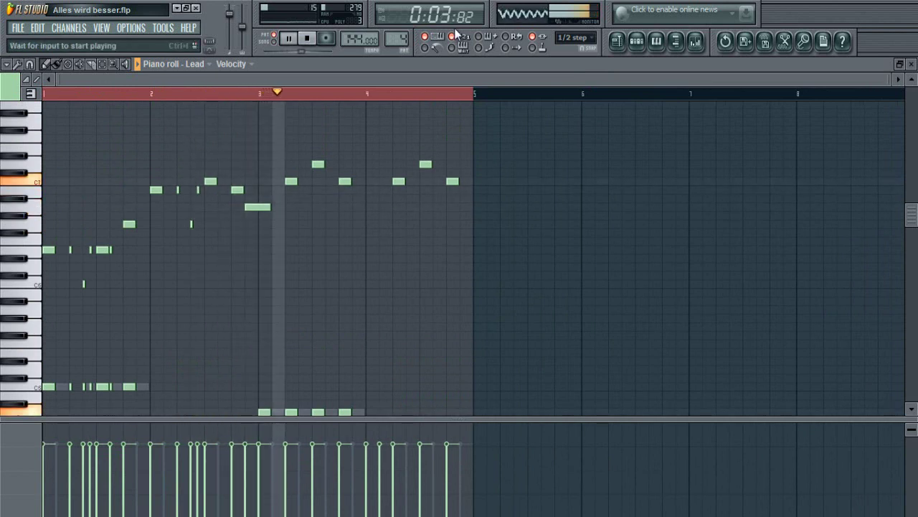
{"action": "key", "text": "space"}
{"action": "scroll", "coordinate": [400, 32], "scroll_direction": "up", "scroll_amount": 1}
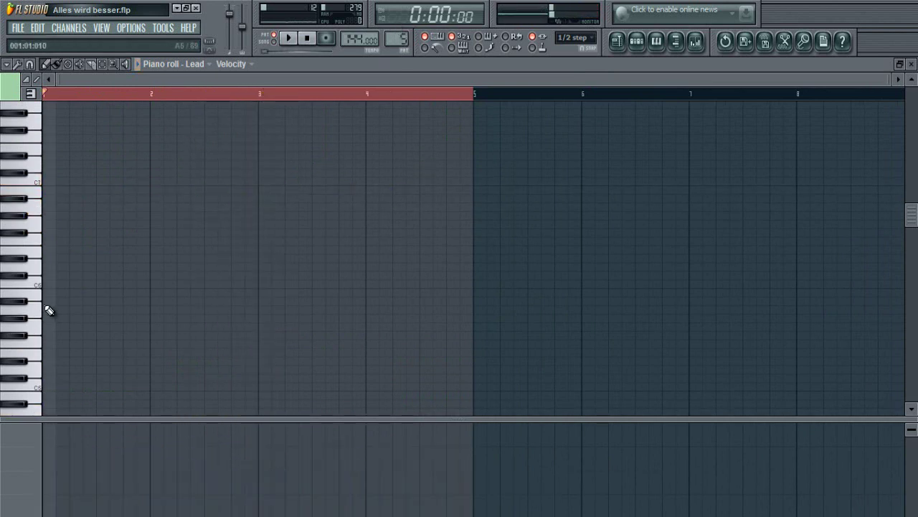
{"action": "scroll", "coordinate": [47, 273], "scroll_direction": "down", "scroll_amount": 3}
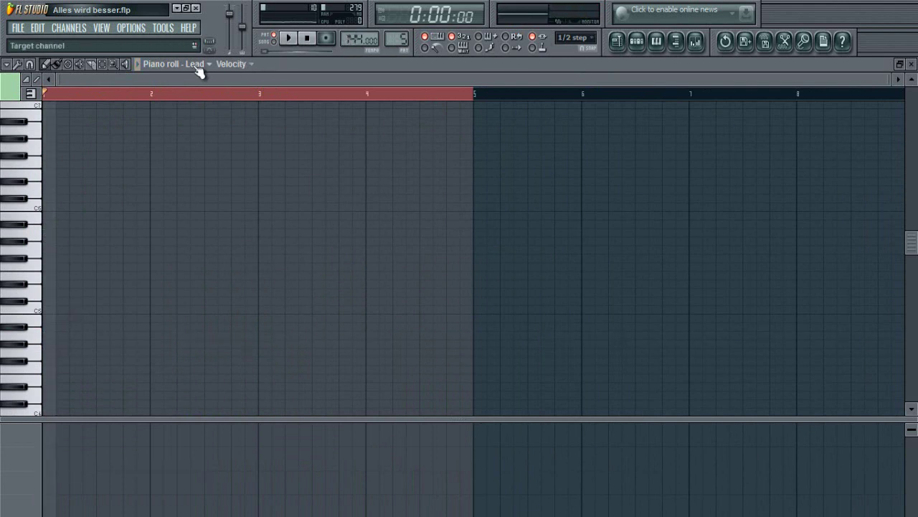
{"action": "left_click", "coordinate": [203, 146]}
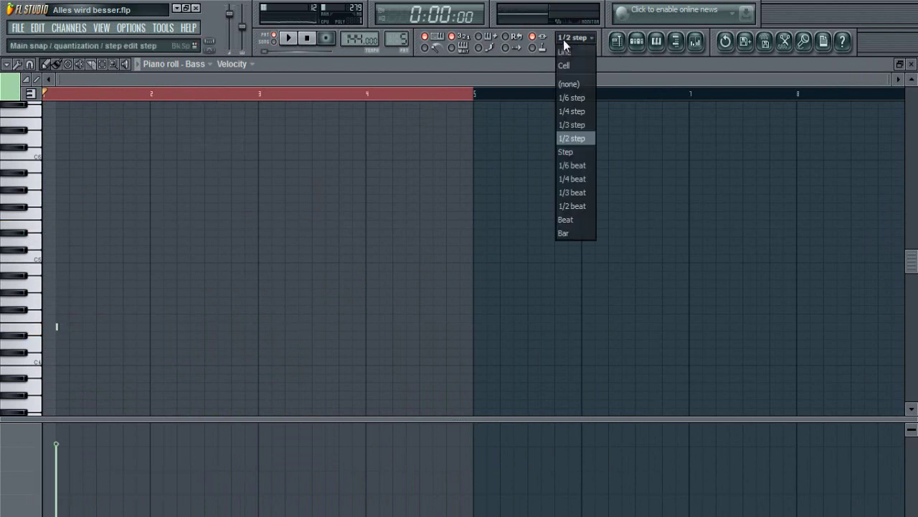
- With Line snapping, write an offbeat bass line of four E4 notes in bar 1, two F4 and two C4 notes in bar 2
{"action": "scroll", "coordinate": [116, 87], "scroll_direction": "up", "scroll_amount": 5}
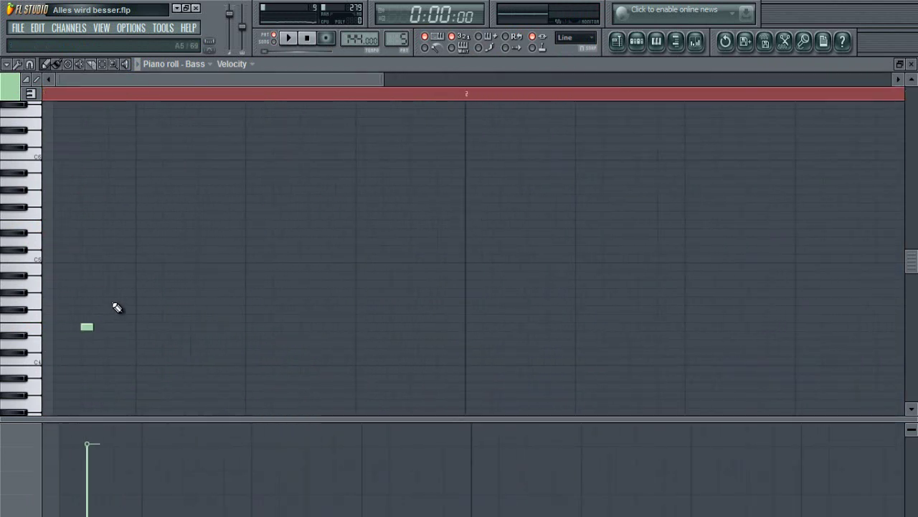
{"action": "scroll", "coordinate": [163, 108], "scroll_direction": "down", "scroll_amount": 10}
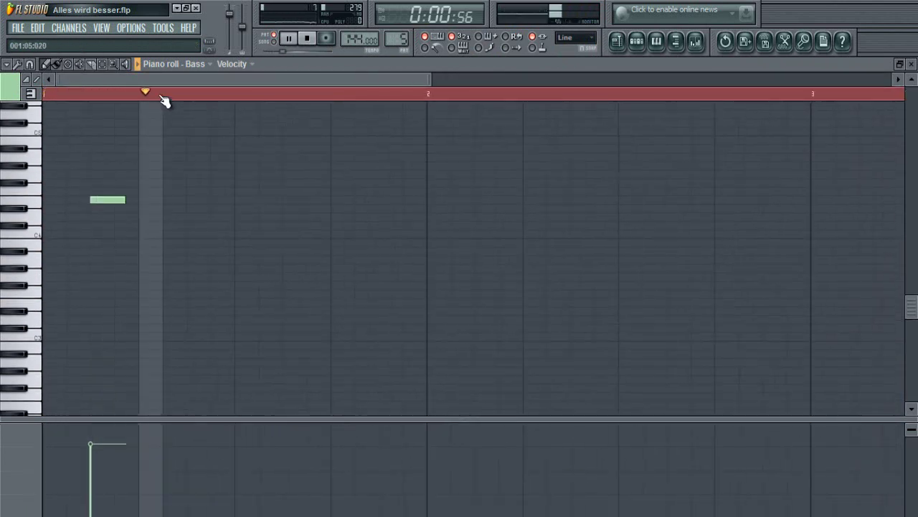
{"action": "scroll", "coordinate": [115, 155], "scroll_direction": "up", "scroll_amount": 1}
{"action": "key", "text": "space"}
{"action": "scroll", "coordinate": [148, 243], "scroll_direction": "up", "scroll_amount": 1}
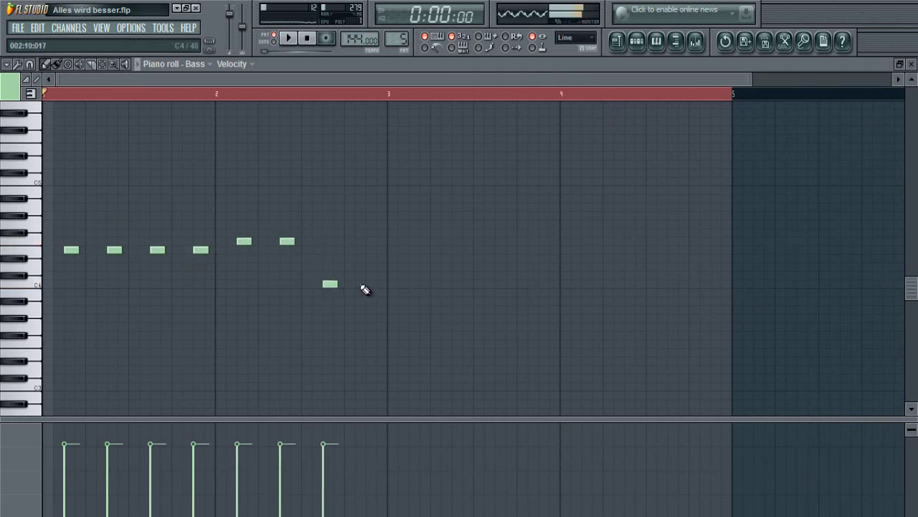
- Fill pattern 5's Kick with a hit every 4 steps
{"action": "left_click", "coordinate": [639, 46]}
{"action": "right_click", "coordinate": [535, 167]}
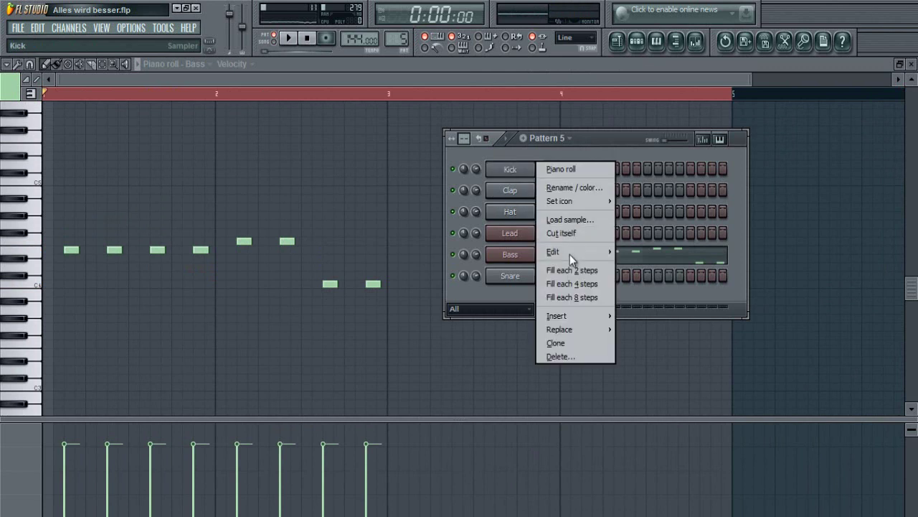
{"action": "left_click", "coordinate": [569, 279]}
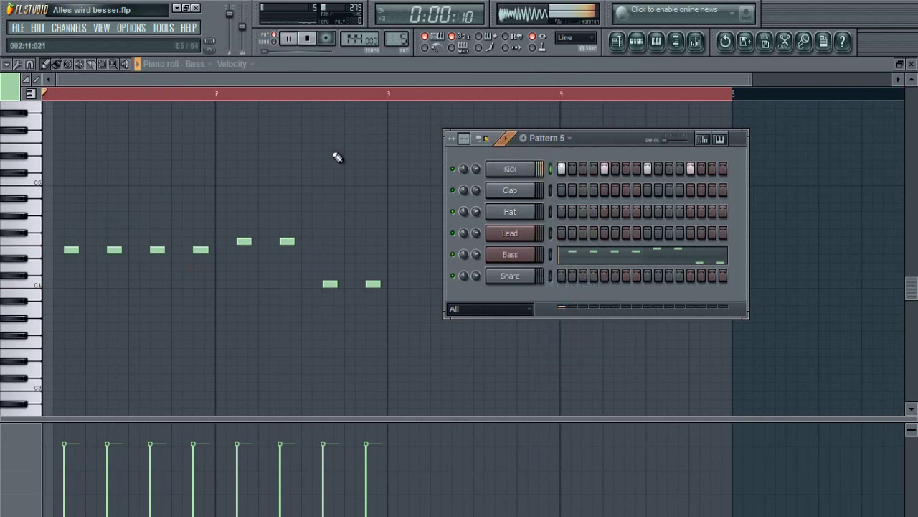
{"action": "key", "text": "F6"}
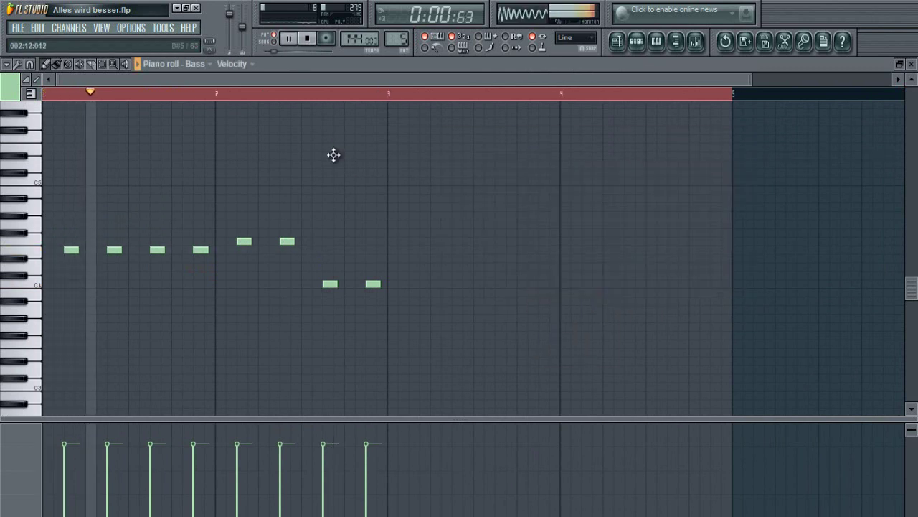
{"action": "left_click", "coordinate": [637, 41]}
{"action": "left_click", "coordinate": [298, 173]}
{"action": "key", "text": "space"}
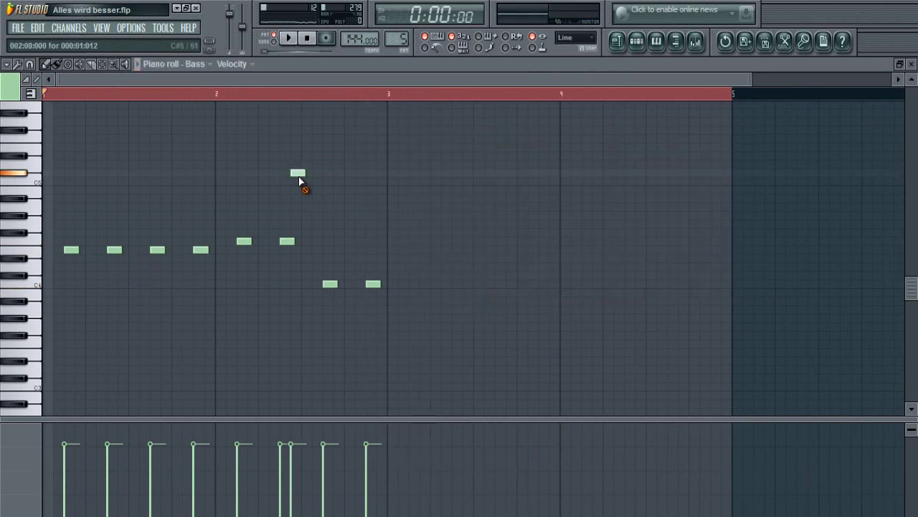
{"action": "right_click", "coordinate": [298, 176]}
- Duplicate the two-bar bass line into bars 3 and 4
{"action": "key", "text": "ctrl+a"}
{"action": "left_click_drag", "start_coordinate": [406, 247], "coordinate": [413, 247]}
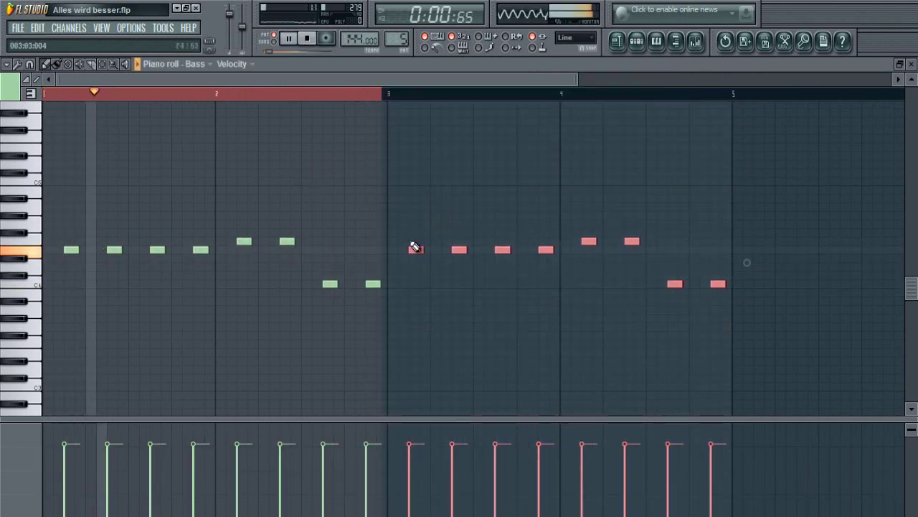
{"action": "left_click", "coordinate": [427, 181]}
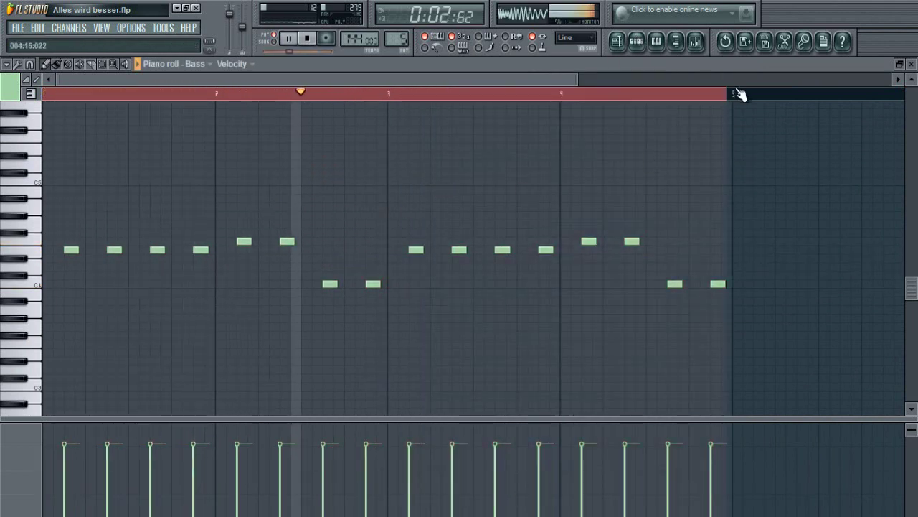
{"action": "key", "text": "ctrl+a"}
{"action": "key", "text": "ctrl+d"}
- Open the Lead channel's notes and add 1.5-step E5 notes at steps 3 and 11 of bar 1
{"action": "left_click", "coordinate": [637, 42]}
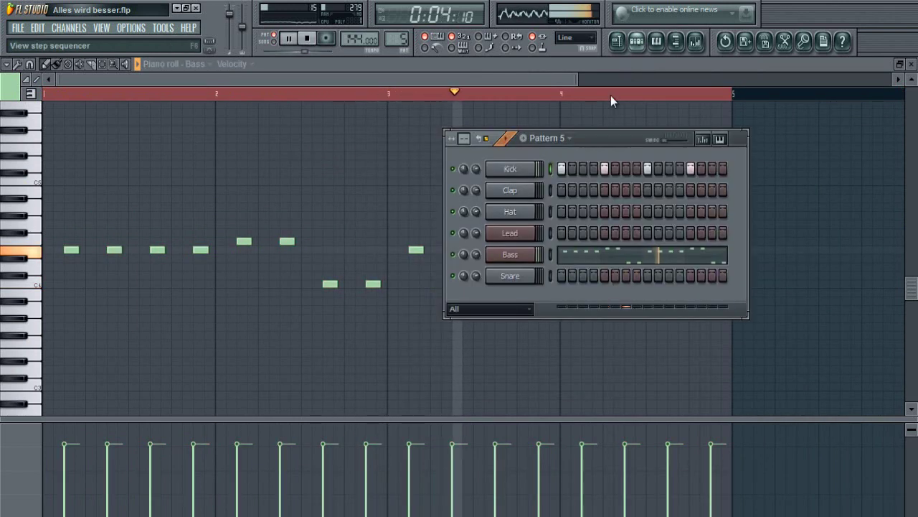
{"action": "right_click", "coordinate": [525, 235]}
{"action": "left_click", "coordinate": [551, 233]}
{"action": "scroll", "coordinate": [351, 245], "scroll_direction": "up", "scroll_amount": 2}
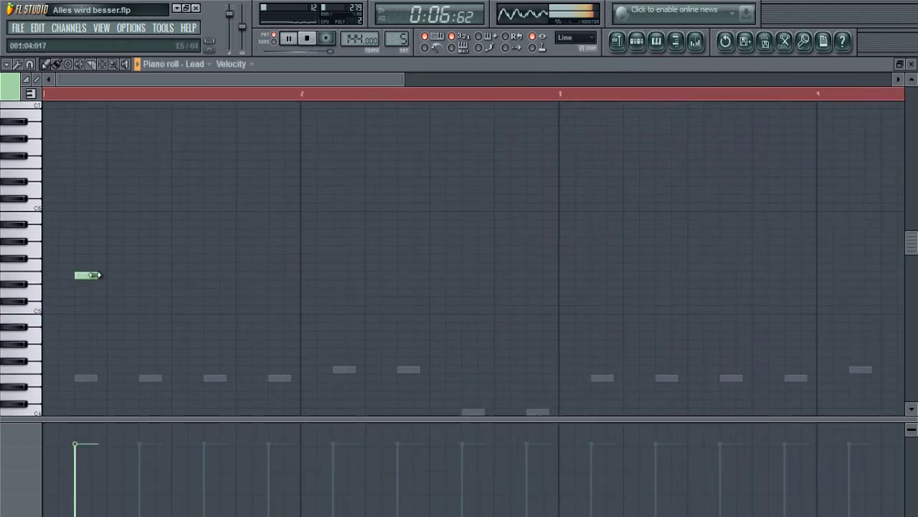
{"action": "left_click", "coordinate": [145, 275]}
{"action": "left_click_drag", "start_coordinate": [150, 274], "coordinate": [211, 277]}
{"action": "key", "text": "space"}
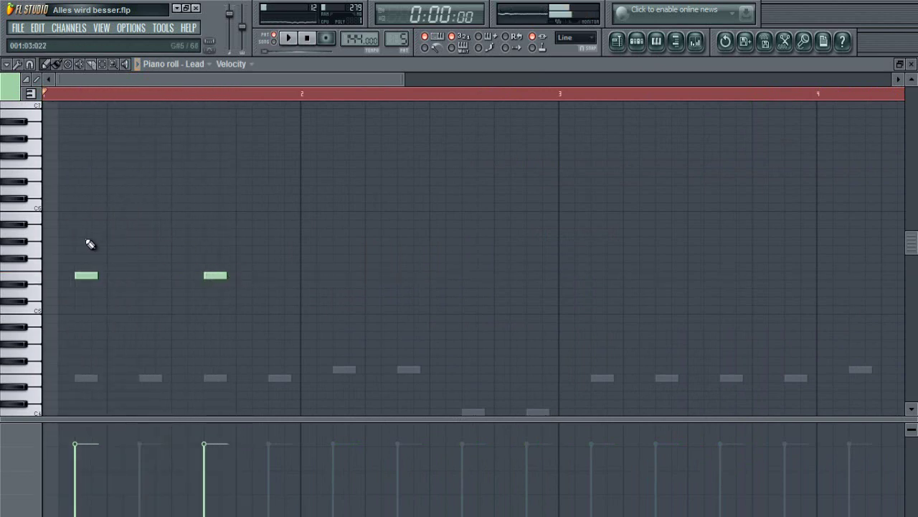
- Add lead notes B5 at steps 1, 9 and 13 and C6 at step 15 of bar 1, and B5 at the start of bar 2
{"action": "left_click", "coordinate": [55, 217]}
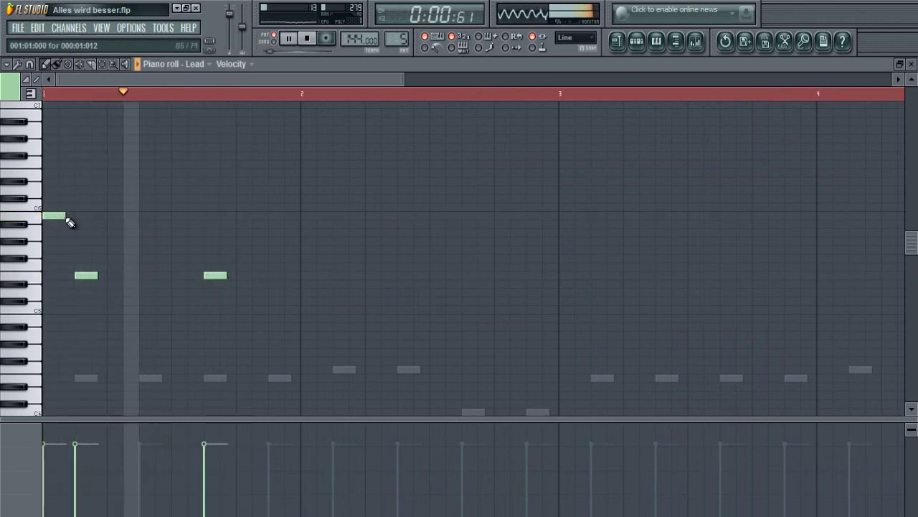
{"action": "key", "text": "space"}
{"action": "left_click", "coordinate": [183, 217]}
{"action": "key", "text": "space"}
{"action": "left_click", "coordinate": [239, 215]}
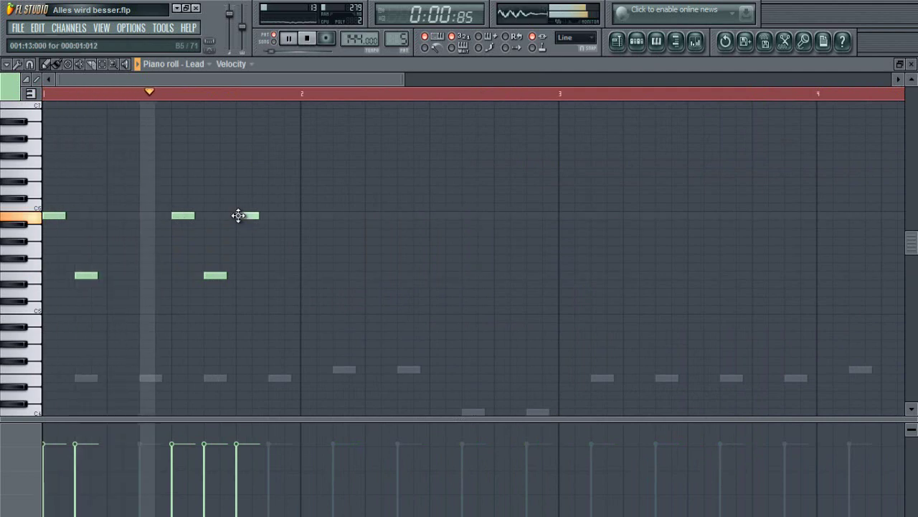
{"action": "left_click", "coordinate": [273, 200]}
{"action": "left_click_drag", "start_coordinate": [272, 207], "coordinate": [277, 216]}
{"action": "left_click", "coordinate": [300, 214]}
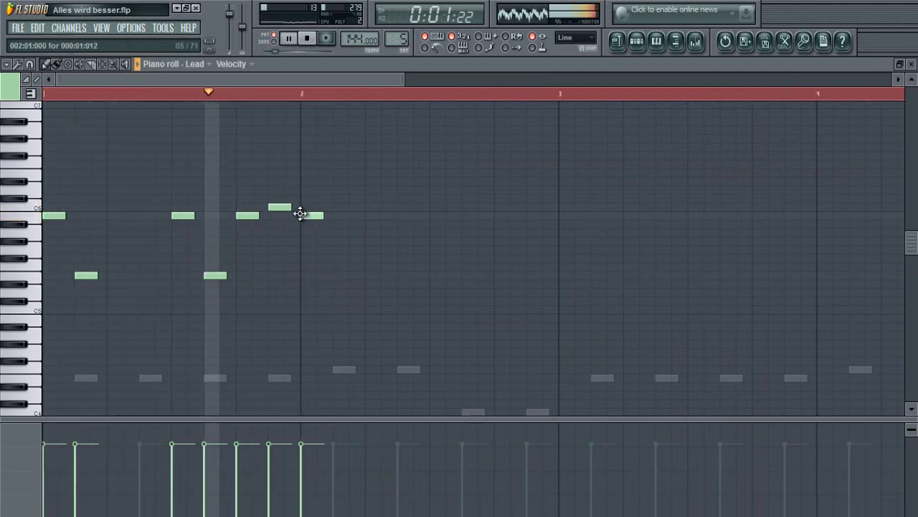
- Continue the lead in bar 2 with G5 at steps 3, 7 and 15 and A5 at steps 9 and 13
{"action": "scroll", "coordinate": [314, 227], "scroll_direction": "down", "scroll_amount": 1}
{"action": "left_click", "coordinate": [336, 223]}
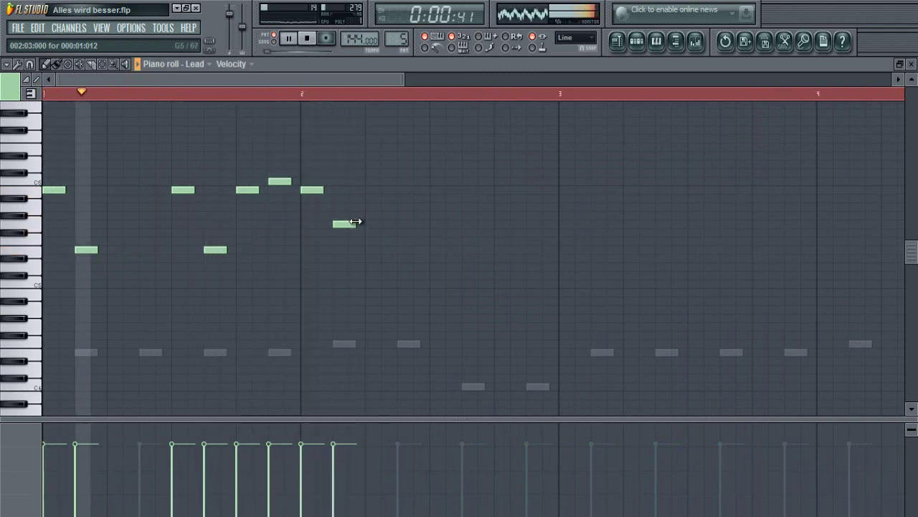
{"action": "left_click", "coordinate": [413, 208]}
{"action": "left_click_drag", "start_coordinate": [414, 211], "coordinate": [406, 222]}
{"action": "left_click", "coordinate": [430, 208]}
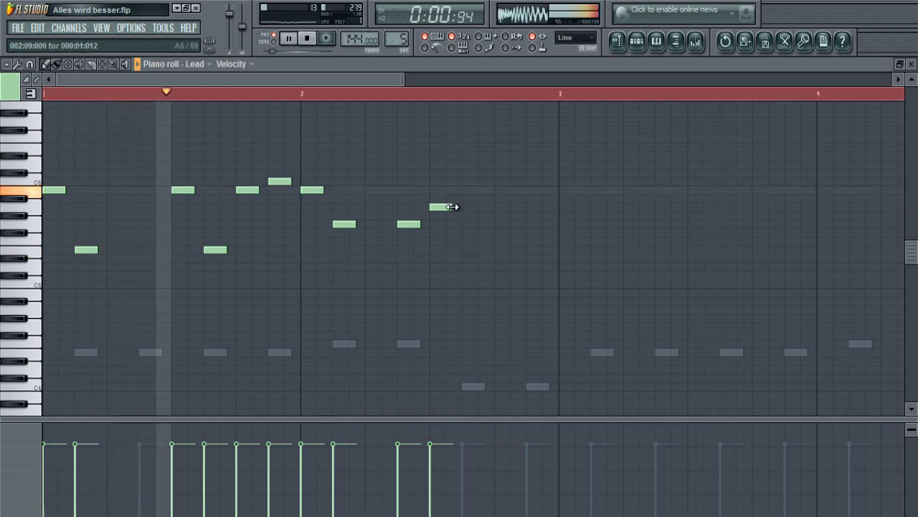
{"action": "left_click", "coordinate": [502, 208]}
{"action": "left_click", "coordinate": [532, 224]}
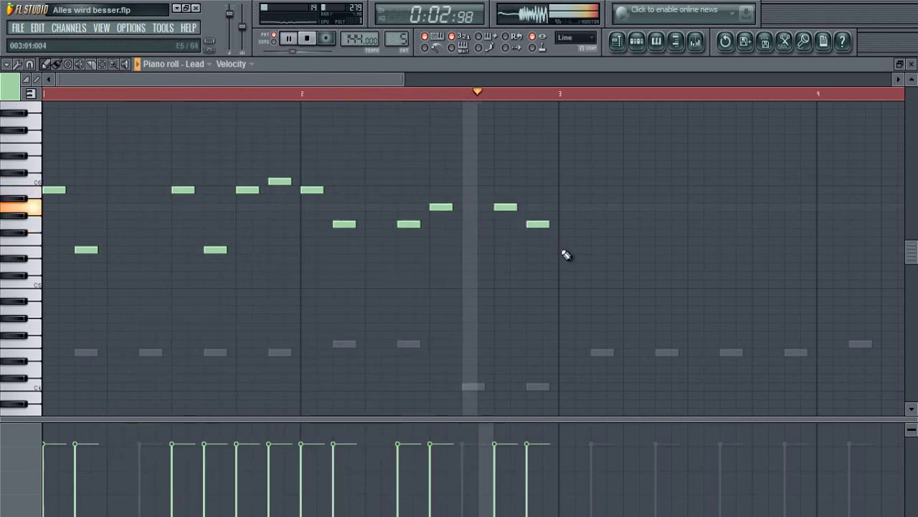
- Start bar 3 of the lead with B5 at step 1 and E5 at step 3
{"action": "left_click", "coordinate": [561, 251]}
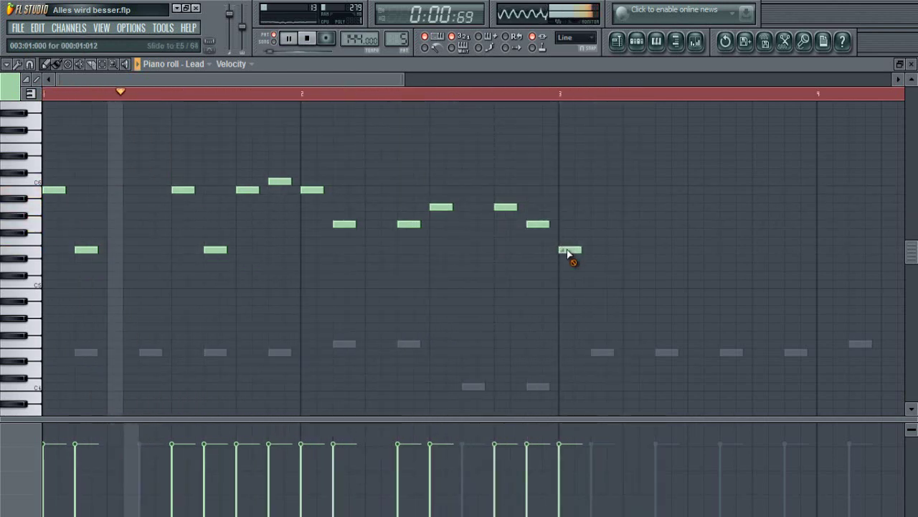
{"action": "right_click", "coordinate": [561, 251]}
{"action": "left_click_drag", "start_coordinate": [560, 206], "coordinate": [558, 190]}
{"action": "left_click_drag", "start_coordinate": [589, 242], "coordinate": [587, 252]}
{"action": "key", "text": "space"}
{"action": "key", "text": "space"}
{"action": "left_click", "coordinate": [419, 80]}
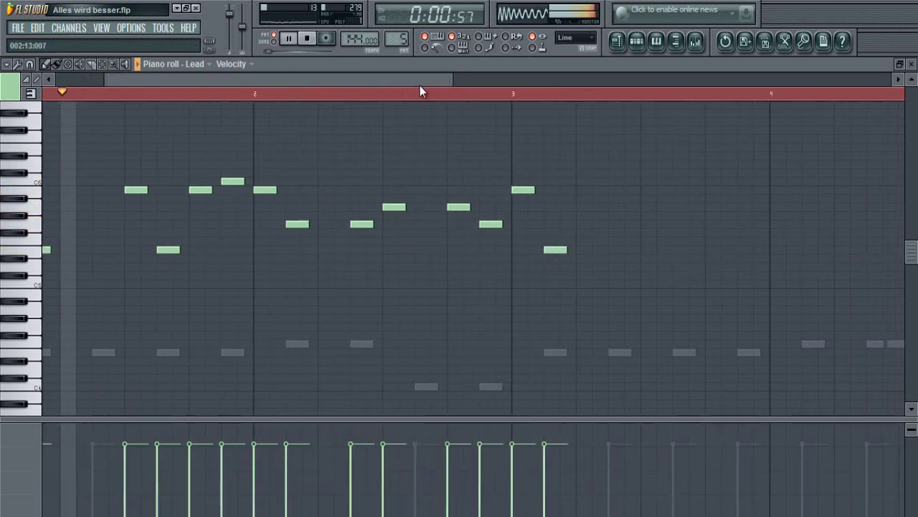
- Extend bar 3 of the lead with B5 at step 7, E5 at 9, B5 at 11, C6 at 13 and B5 at 15
{"action": "left_click", "coordinate": [530, 190]}
{"action": "left_click", "coordinate": [565, 249]}
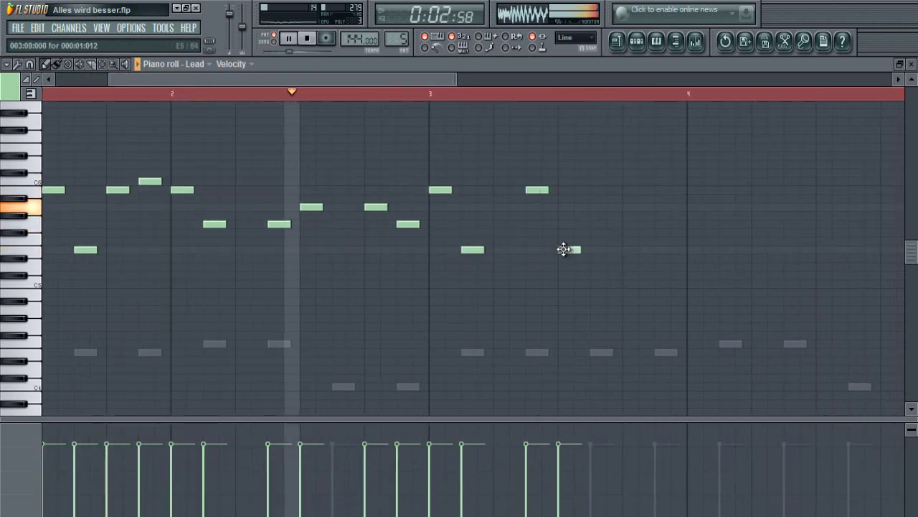
{"action": "left_click", "coordinate": [596, 189]}
{"action": "left_click", "coordinate": [628, 180]}
{"action": "left_click", "coordinate": [659, 189]}
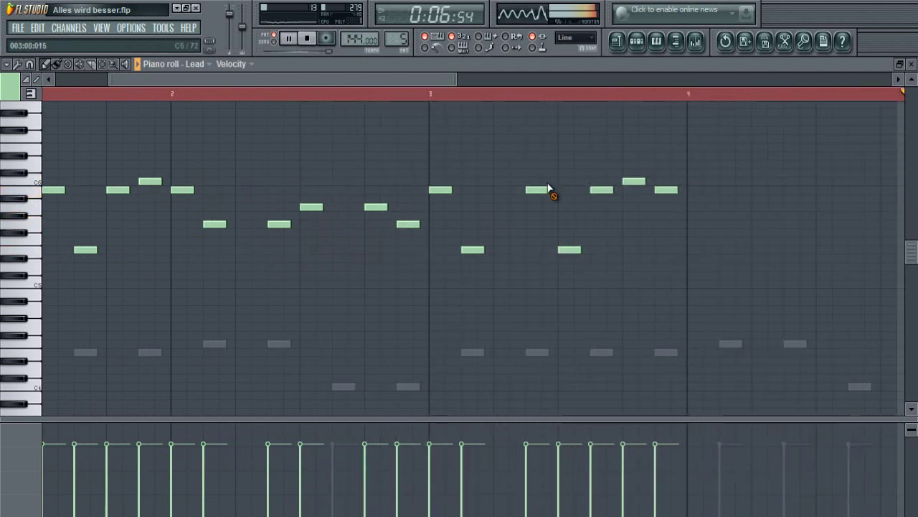
- Rework bar 3 so B5 sits at step 9 instead of 7, and E5 replaces the B5 at step 11
{"action": "scroll", "coordinate": [457, 101], "scroll_direction": "down", "scroll_amount": 3}
{"action": "scroll", "coordinate": [418, 96], "scroll_direction": "up", "scroll_amount": 2}
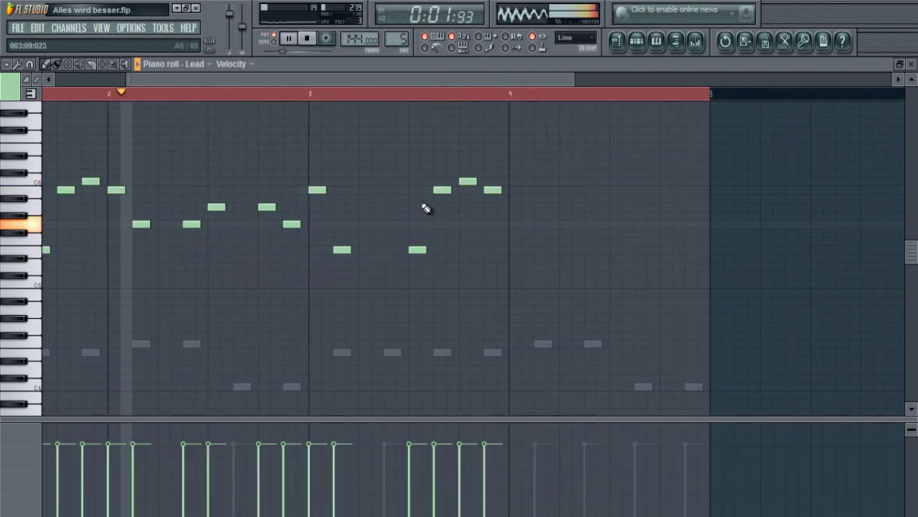
{"action": "left_click", "coordinate": [409, 188]}
{"action": "left_click_drag", "start_coordinate": [419, 251], "coordinate": [444, 251]}
{"action": "right_click", "coordinate": [443, 189]}
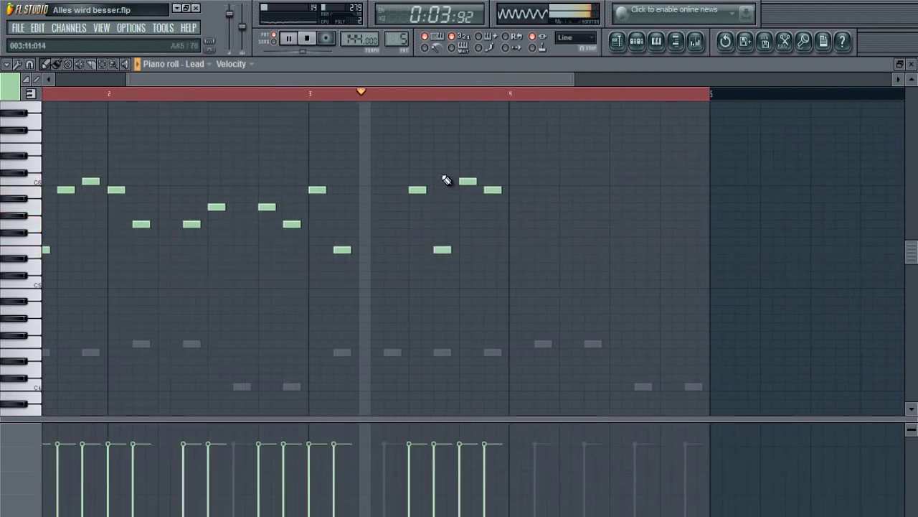
- Set the playback start at step 7 of bar 3 and audition the lead from there
{"action": "left_click", "coordinate": [395, 93]}
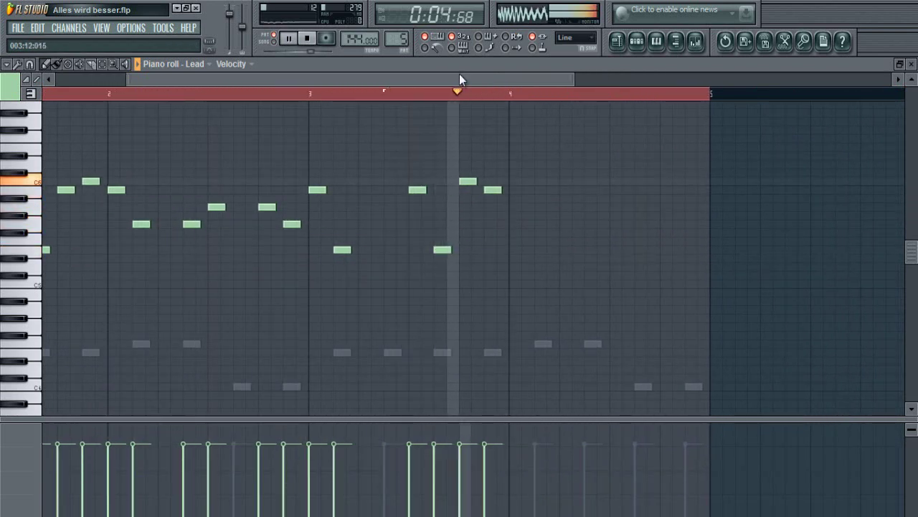
{"action": "left_click_drag", "start_coordinate": [461, 81], "coordinate": [475, 81]}
{"action": "key", "text": "space"}
{"action": "key", "text": "space"}
{"action": "scroll", "coordinate": [502, 186], "scroll_direction": "up", "scroll_amount": 2}
{"action": "key", "text": "space"}
{"action": "key", "text": "space"}
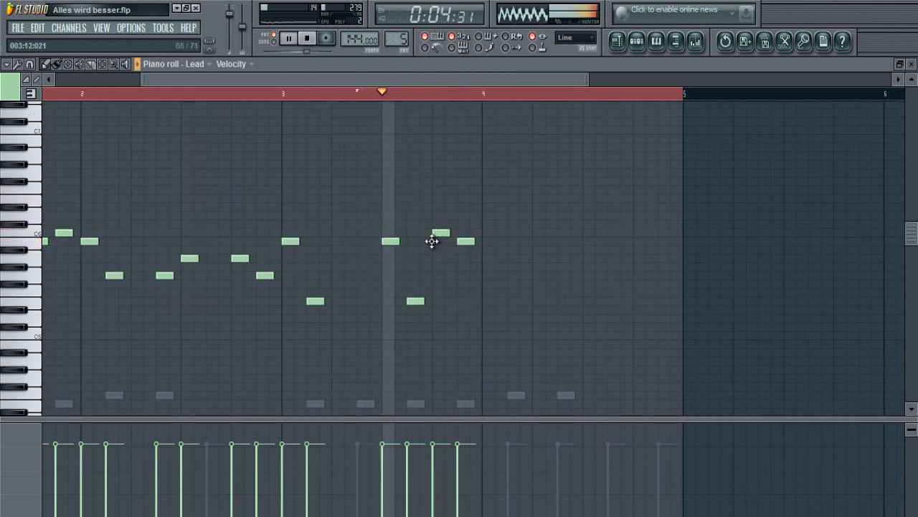
- Replace the C6 at step 13 of bar 3 with an A5 note and replay the passage
{"action": "right_click", "coordinate": [437, 234]}
{"action": "key", "text": "space"}
{"action": "key", "text": "space"}
{"action": "left_click", "coordinate": [438, 257]}
{"action": "key", "text": "space"}
{"action": "key", "text": "space"}
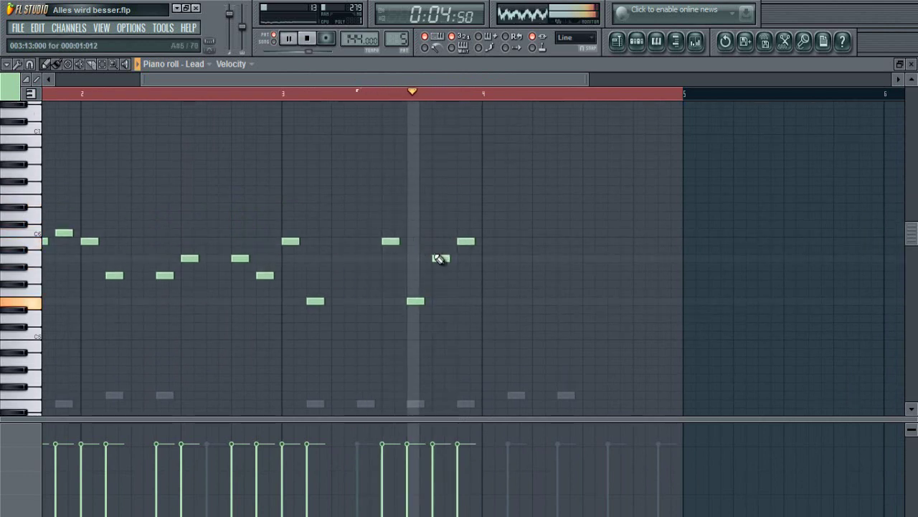
- Try pitches for the lead's first note in bar 4 and place it on D6
{"action": "left_click", "coordinate": [490, 198]}
{"action": "key", "text": "space"}
{"action": "key", "text": "space"}
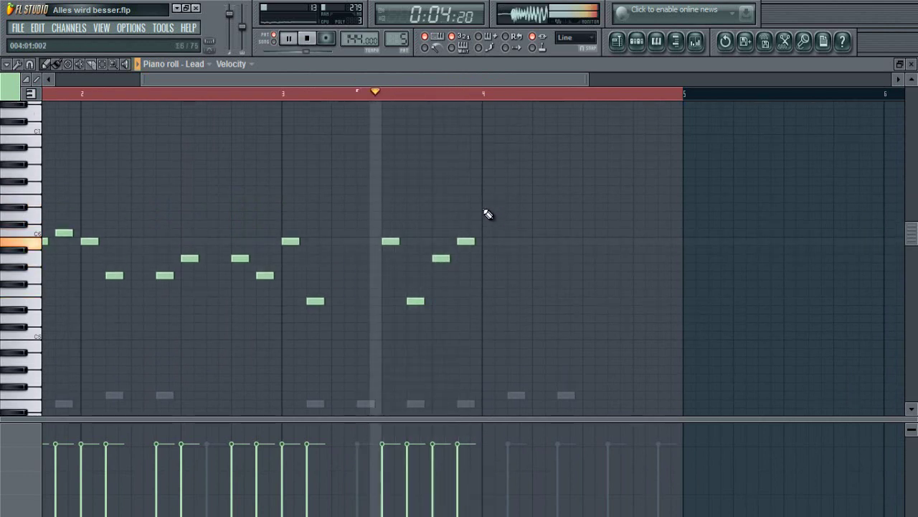
{"action": "left_click_drag", "start_coordinate": [484, 195], "coordinate": [486, 217]}
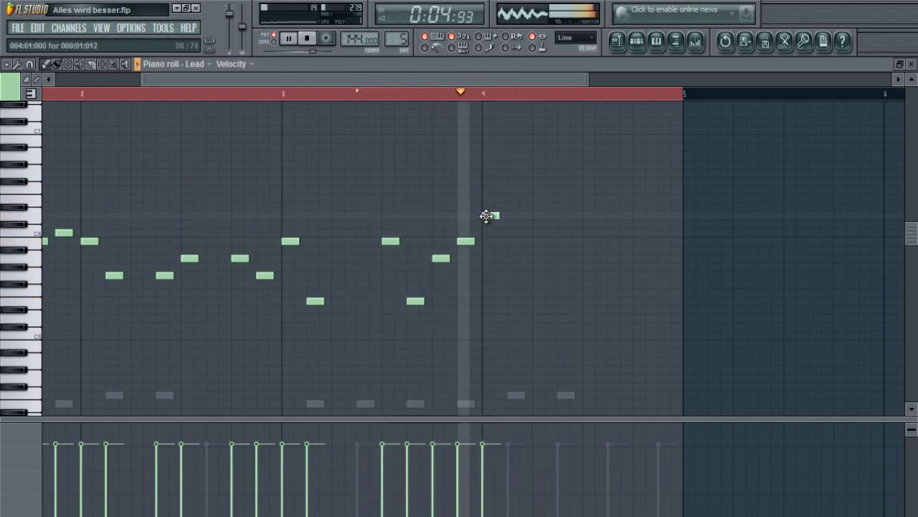
- Restart playback and add a C6 at step 5 and a B5 at step 7 of bar 4
{"action": "key", "text": "space"}
{"action": "key", "text": "space"}
{"action": "left_click", "coordinate": [534, 232]}
{"action": "left_click", "coordinate": [560, 241]}
{"action": "scroll", "coordinate": [596, 212], "scroll_direction": "down", "scroll_amount": 4}
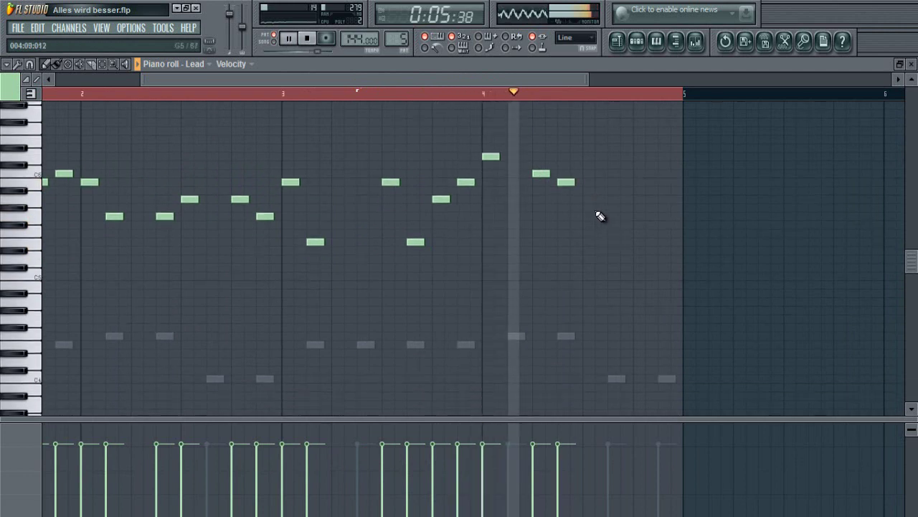
- Try an A5 at steps 9 and 11 of bar 4, remove it, and place G5 notes at steps 11 and 15
{"action": "key", "text": "space"}
{"action": "scroll", "coordinate": [602, 129], "scroll_direction": "up", "scroll_amount": 3}
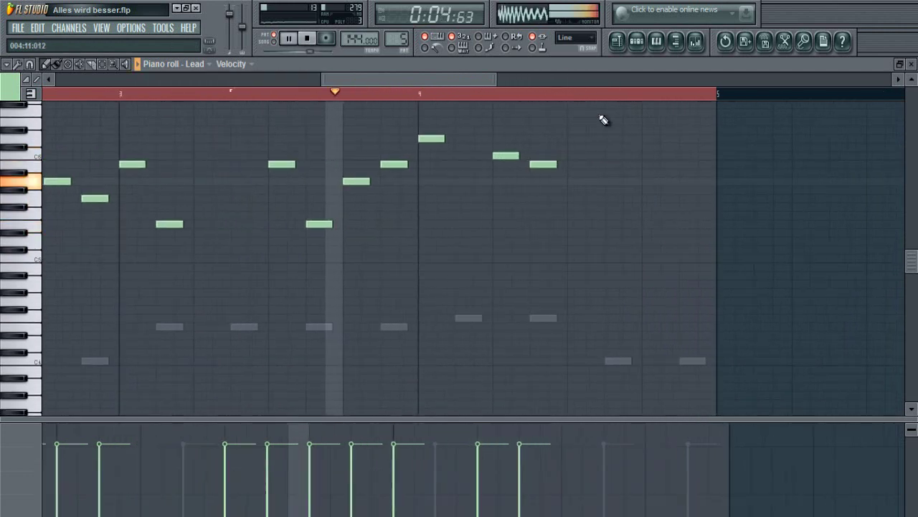
{"action": "right_click", "coordinate": [561, 158]}
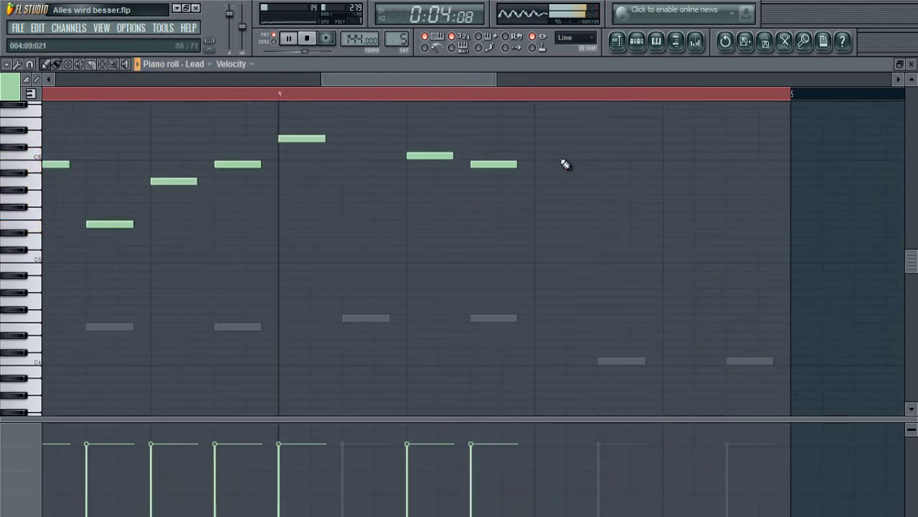
{"action": "left_click", "coordinate": [539, 181]}
{"action": "left_click_drag", "start_coordinate": [553, 187], "coordinate": [601, 182]}
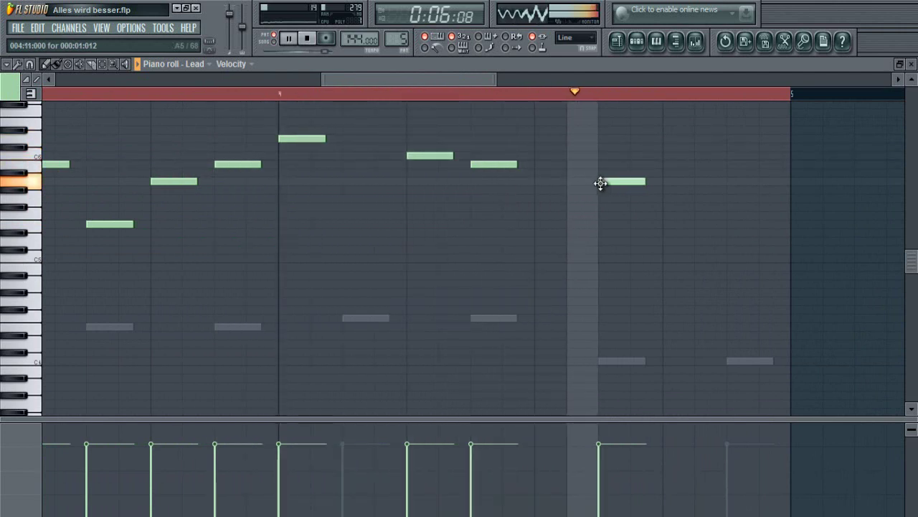
{"action": "right_click", "coordinate": [607, 184]}
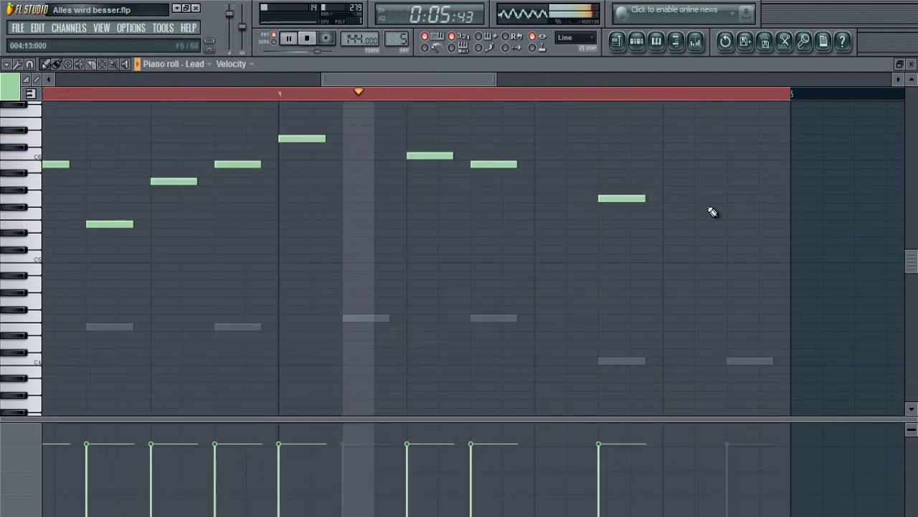
{"action": "left_click", "coordinate": [727, 199]}
- Try an extra E5 note at step 7 of bar 4
{"action": "scroll", "coordinate": [666, 104], "scroll_direction": "down", "scroll_amount": 3}
{"action": "scroll", "coordinate": [667, 106], "scroll_direction": "down", "scroll_amount": 2}
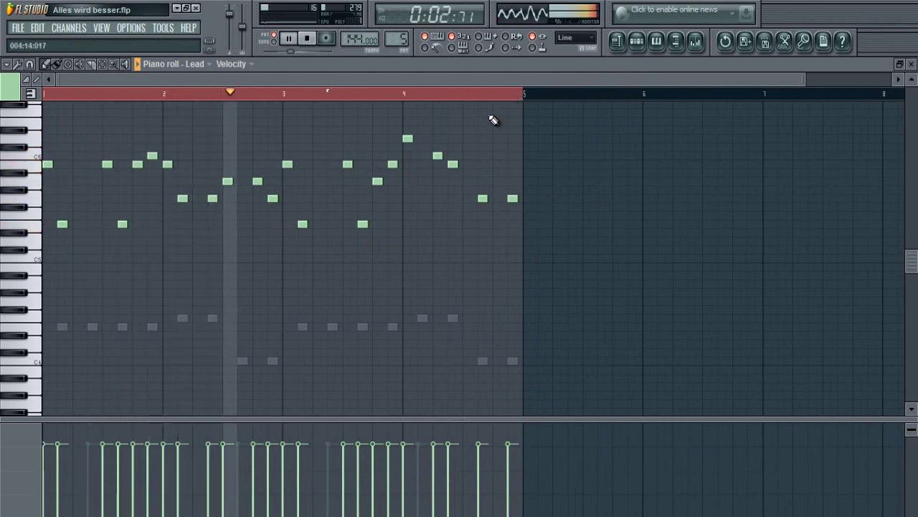
{"action": "left_click", "coordinate": [452, 225]}
{"action": "right_click", "coordinate": [452, 225]}
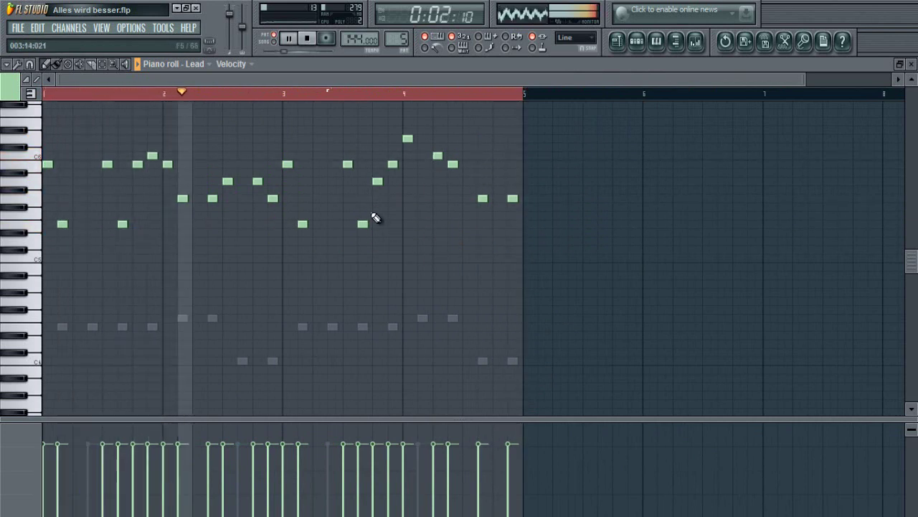
- Double the lead at the bass pitches in the upper lead's rhythm: E4 in bar 1, then F4 and C4 in bar 2
{"action": "key", "text": "space"}
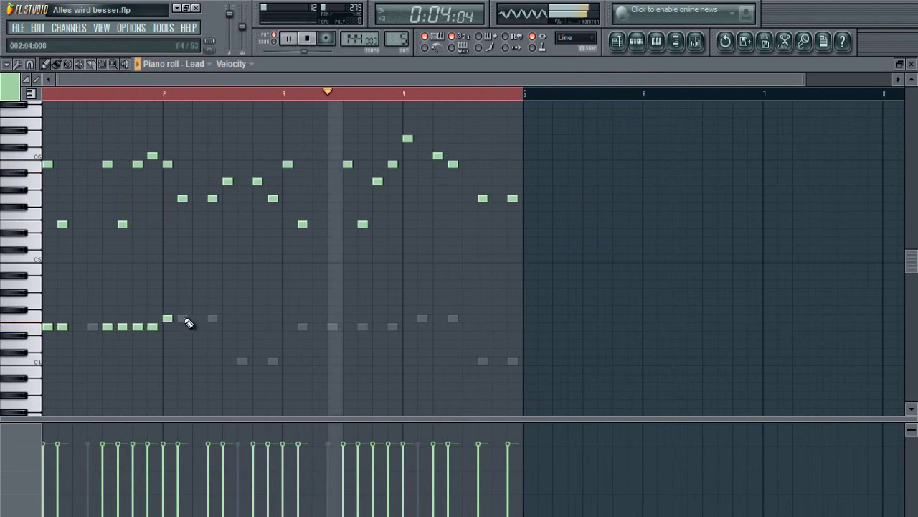
{"action": "left_click", "coordinate": [182, 318]}
{"action": "left_click", "coordinate": [213, 318]}
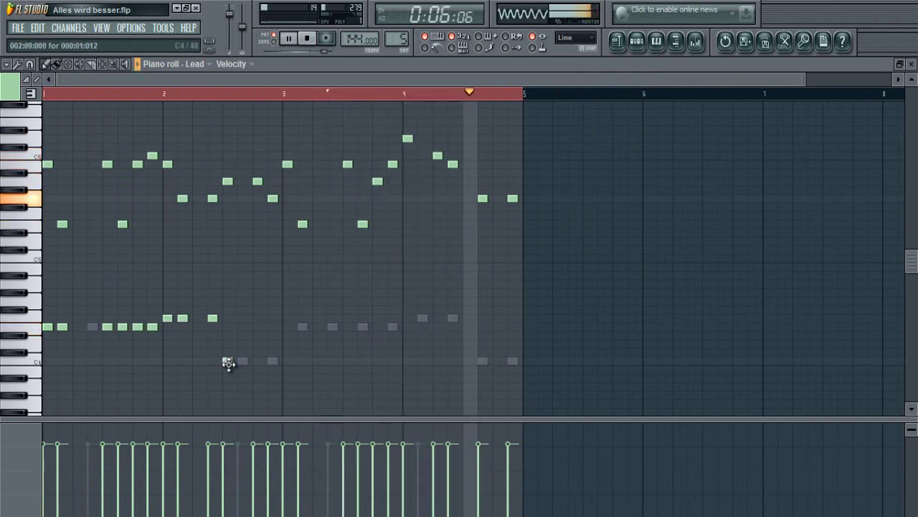
{"action": "left_click", "coordinate": [227, 361]}
{"action": "left_click", "coordinate": [258, 360]}
{"action": "left_click", "coordinate": [273, 360]}
- Add lower E4 notes to bar 3 at steps 1, 3, 9, 11, 13 and 15
{"action": "left_click", "coordinate": [287, 326]}
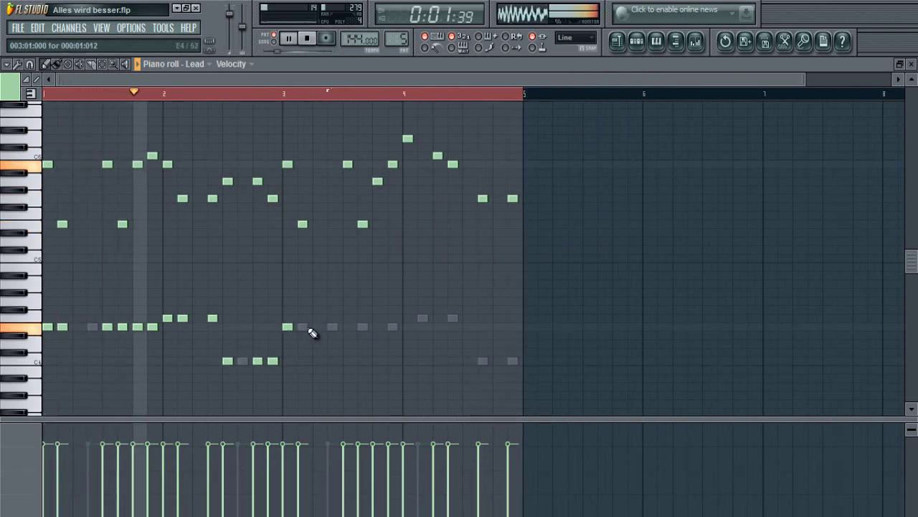
{"action": "left_click", "coordinate": [302, 327]}
{"action": "left_click", "coordinate": [347, 326]}
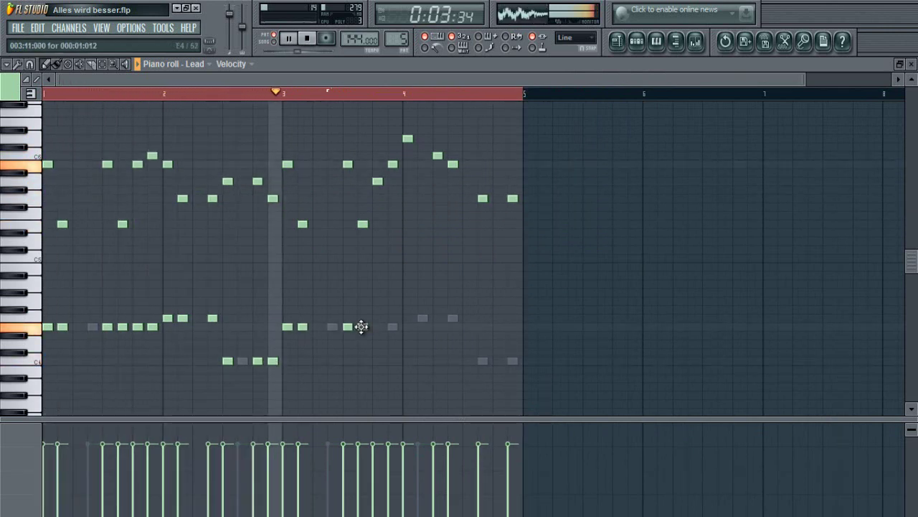
{"action": "left_click", "coordinate": [362, 327]}
{"action": "left_click", "coordinate": [377, 326]}
{"action": "left_click", "coordinate": [392, 326]}
- Add lower lead notes to bar 4: F4 at steps 1, 5 and 7, and C4 at steps 11 and 15
{"action": "left_click", "coordinate": [407, 318]}
{"action": "left_click", "coordinate": [438, 318]}
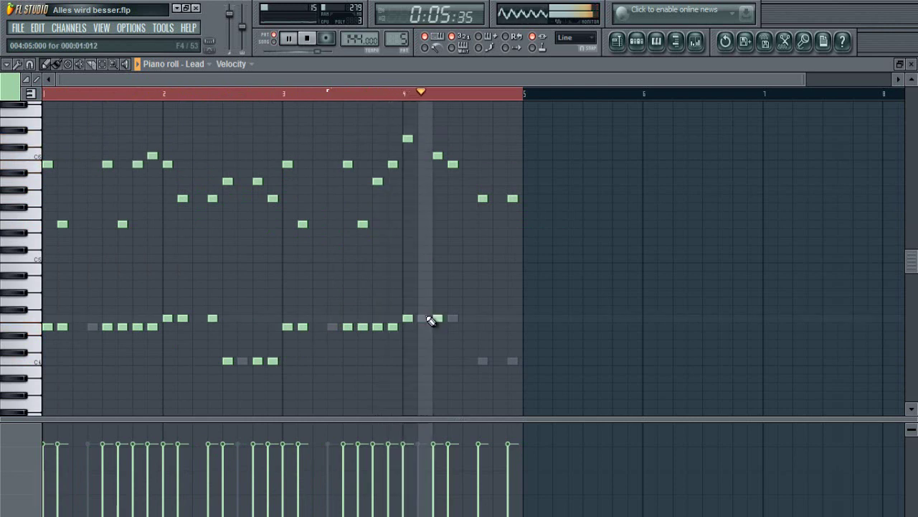
{"action": "left_click", "coordinate": [453, 318]}
{"action": "left_click", "coordinate": [483, 361]}
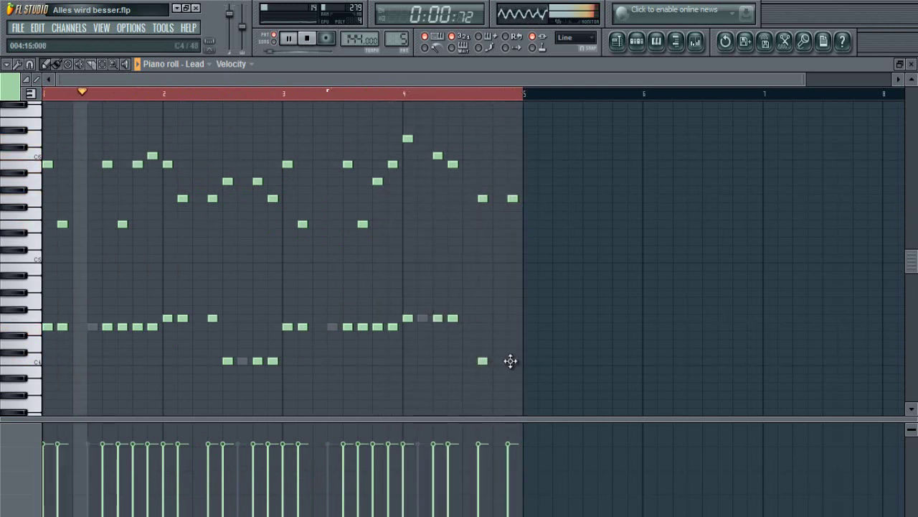
{"action": "left_click", "coordinate": [512, 360]}
- Listen through pattern 5's doubled lead and switch to pattern 6
{"action": "scroll", "coordinate": [381, 256], "scroll_direction": "up", "scroll_amount": 2}
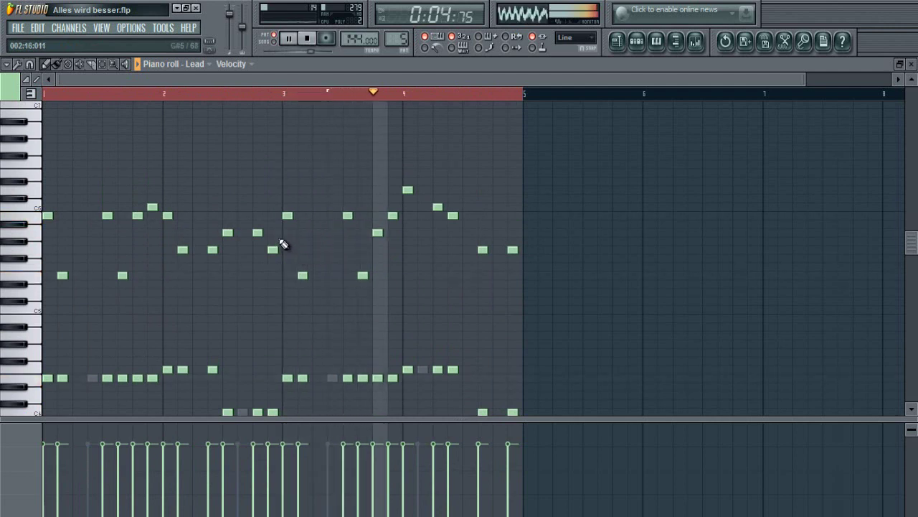
{"action": "scroll", "coordinate": [282, 215], "scroll_direction": "down", "scroll_amount": 2}
{"action": "scroll", "coordinate": [277, 93], "scroll_direction": "up", "scroll_amount": 3}
{"action": "scroll", "coordinate": [277, 92], "scroll_direction": "down", "scroll_amount": 3}
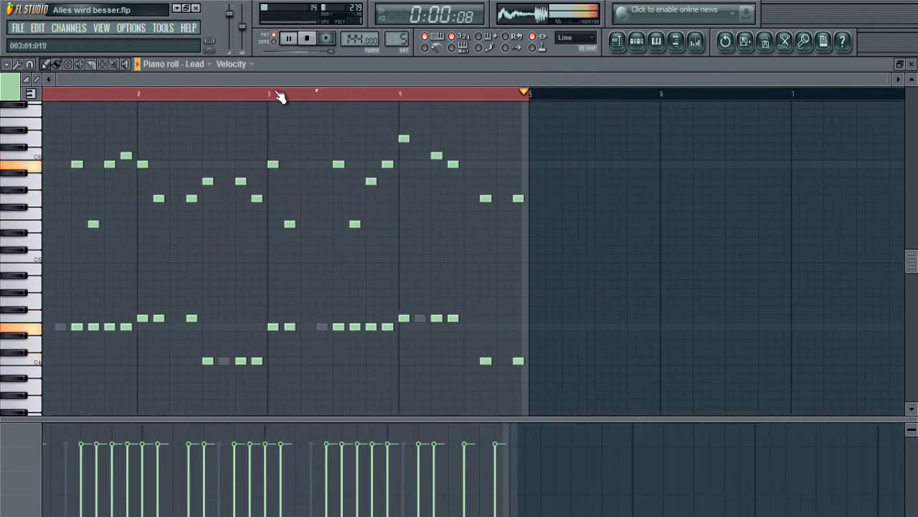
{"action": "scroll", "coordinate": [280, 96], "scroll_direction": "down", "scroll_amount": 1}
{"action": "left_click_drag", "start_coordinate": [397, 38], "coordinate": [398, 29]}
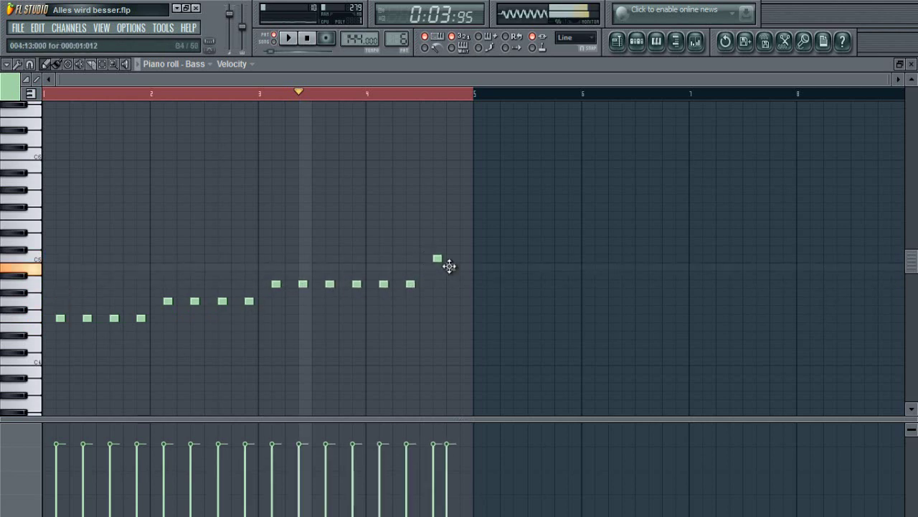
- Fill pattern 6's Kick channel on every fourth step and play it with the bass line
{"action": "left_click", "coordinate": [636, 41]}
{"action": "right_click", "coordinate": [535, 166]}
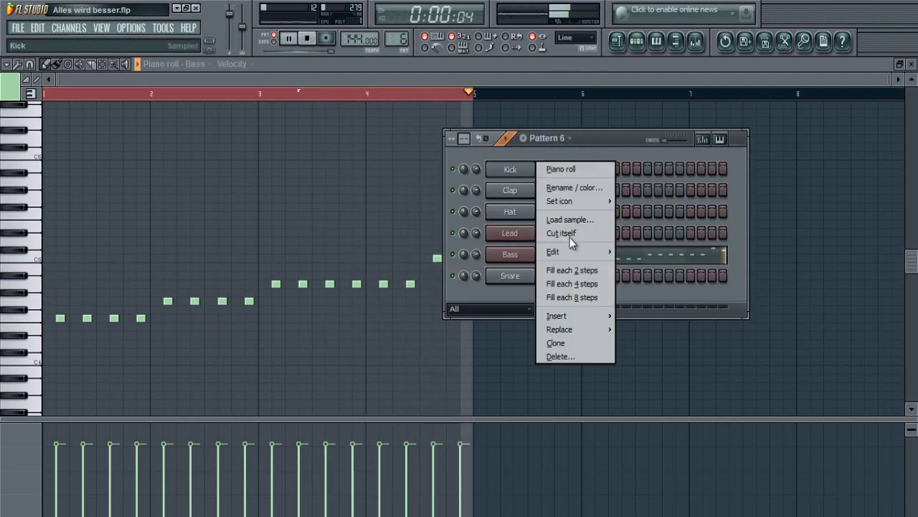
{"action": "left_click", "coordinate": [568, 286]}
{"action": "left_click", "coordinate": [119, 90]}
{"action": "key", "text": "space"}
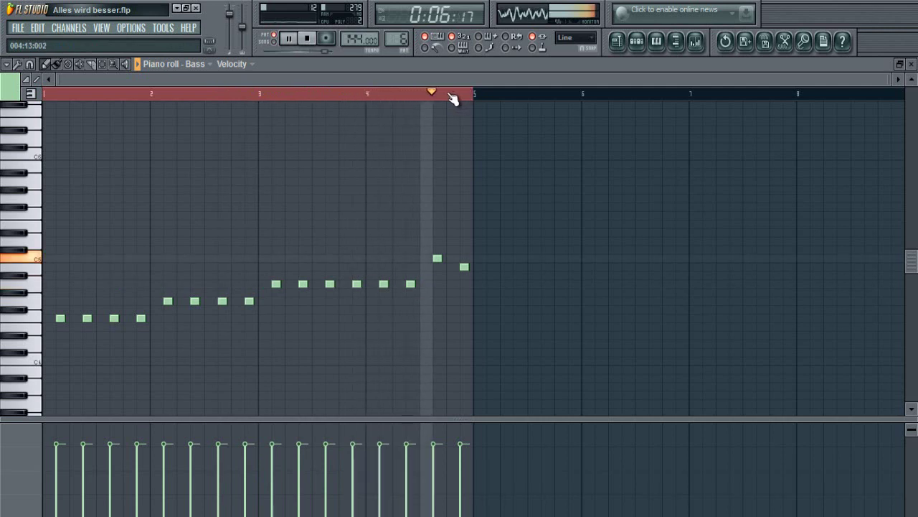
- Stop playback and open pattern 6's Lead channel in the piano roll
{"action": "key", "text": "space"}
{"action": "left_click", "coordinate": [637, 41]}
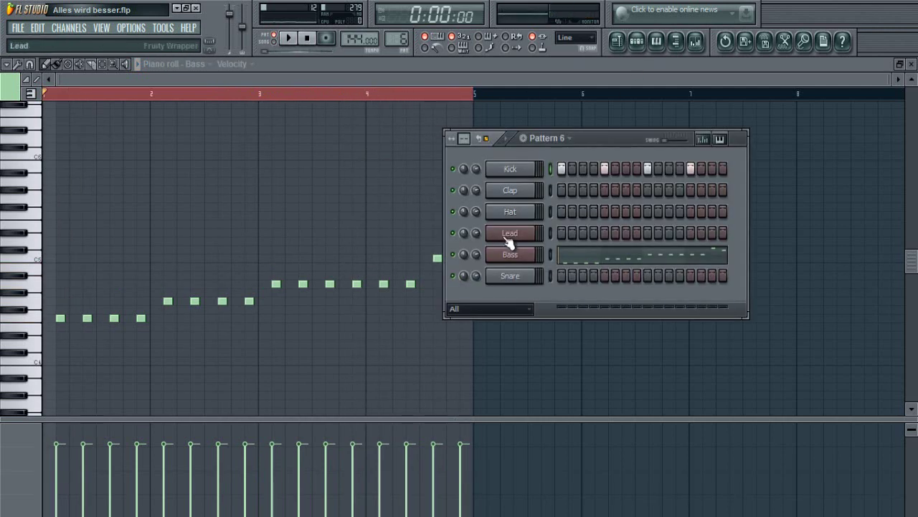
{"action": "right_click", "coordinate": [507, 243]}
{"action": "left_click", "coordinate": [567, 239]}
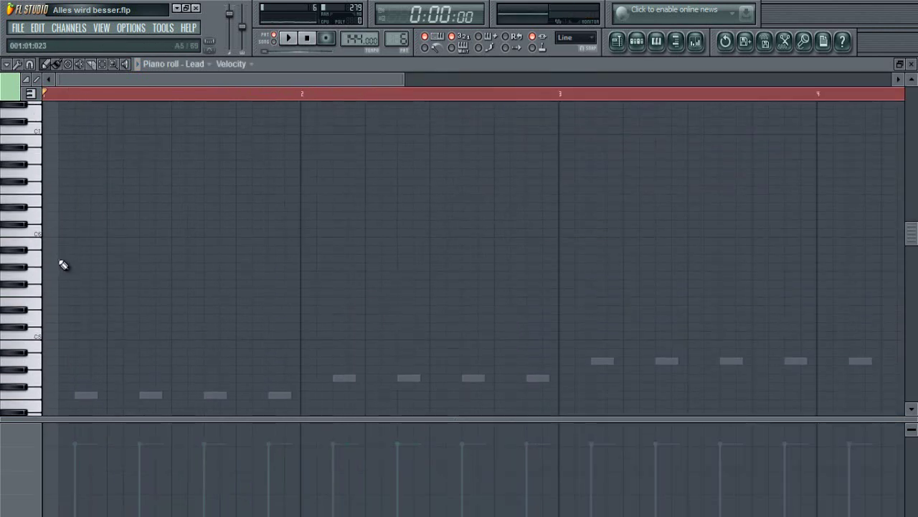
- Add offbeat lead notes at steps 3, 7, 11 and 15: A5 throughout bar 1 and B5 throughout bar 2
{"action": "left_click", "coordinate": [150, 259]}
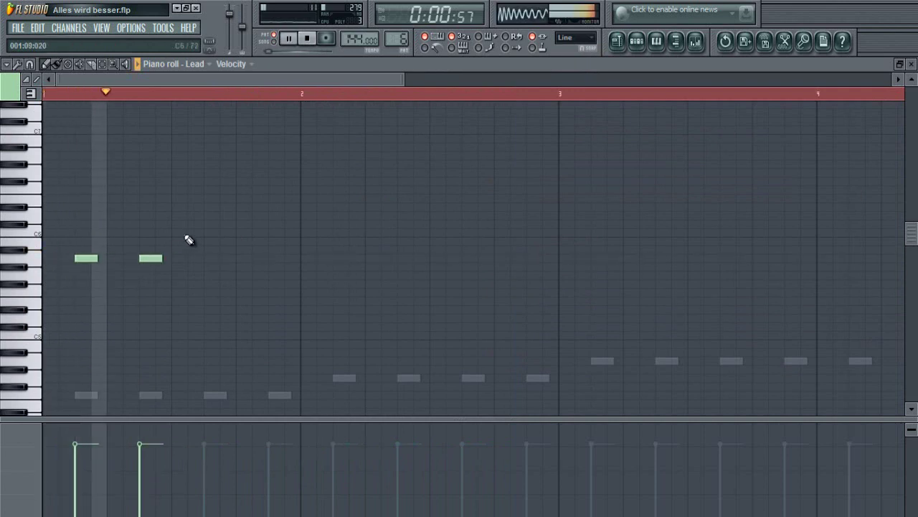
{"action": "left_click", "coordinate": [207, 259]}
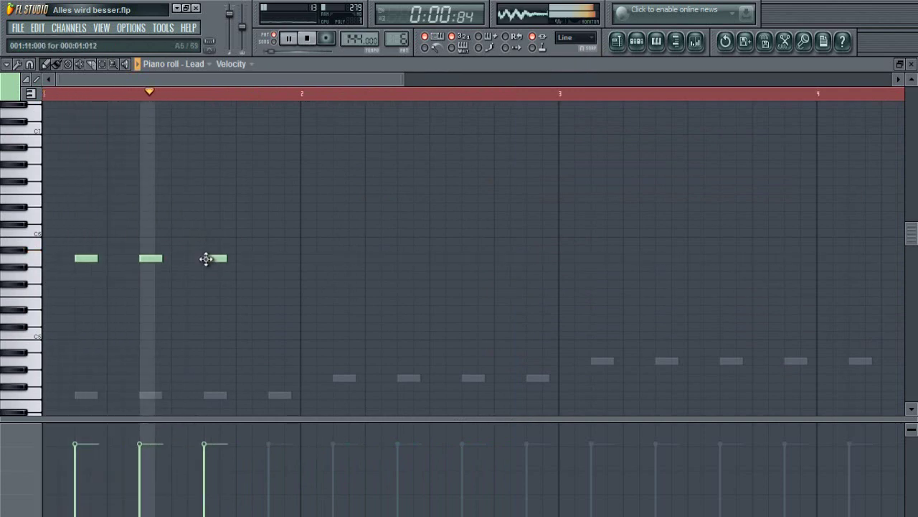
{"action": "left_click", "coordinate": [271, 258]}
{"action": "left_click", "coordinate": [336, 242]}
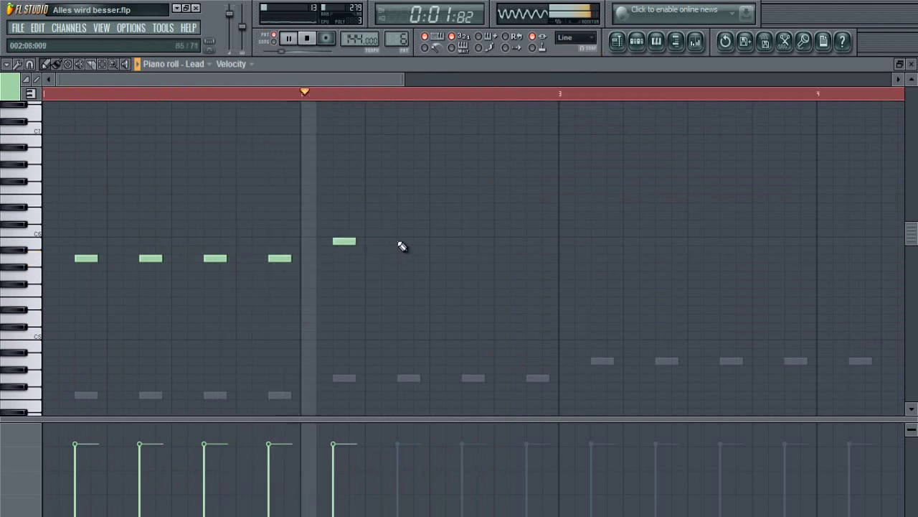
{"action": "left_click", "coordinate": [400, 242]}
{"action": "left_click", "coordinate": [464, 242]}
{"action": "left_click", "coordinate": [530, 242]}
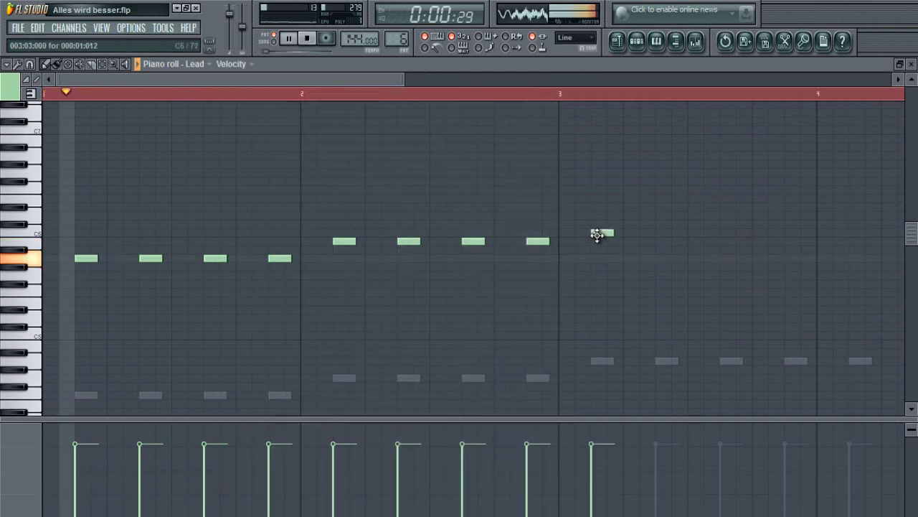
- Add C6 on bar 3's offbeats and at steps 3 and 7 of bar 4, ending with E6 at step 11 and D6 at step 15
{"action": "left_click", "coordinate": [595, 232]}
{"action": "scroll", "coordinate": [583, 92], "scroll_direction": "down", "scroll_amount": 2}
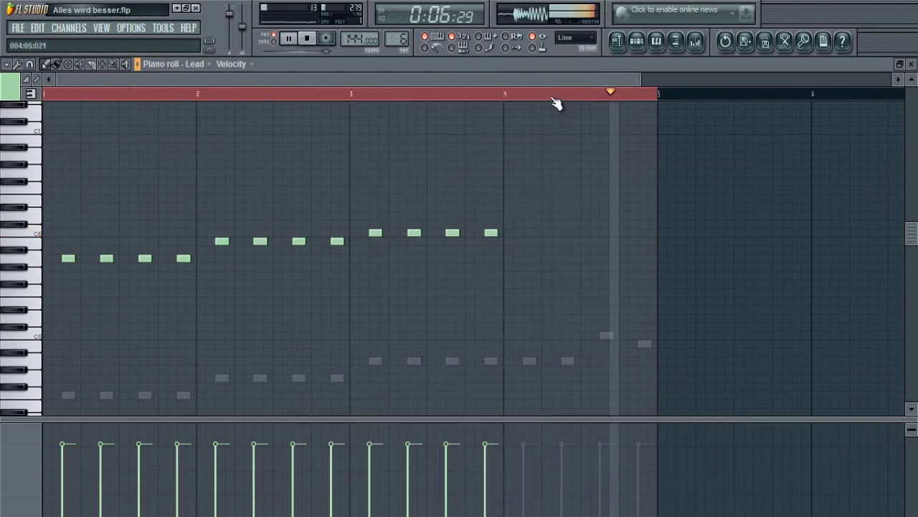
{"action": "scroll", "coordinate": [557, 103], "scroll_direction": "up", "scroll_amount": 2}
{"action": "scroll", "coordinate": [631, 233], "scroll_direction": "up", "scroll_amount": 2}
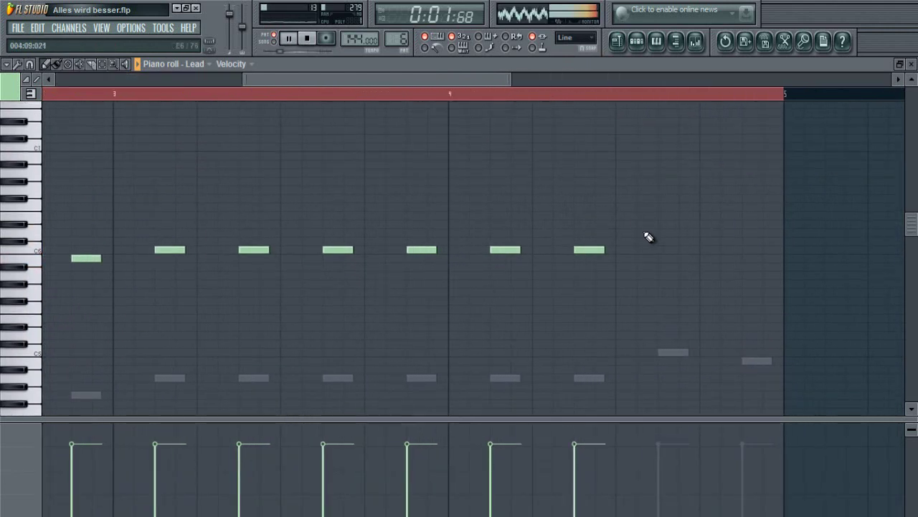
{"action": "left_click", "coordinate": [743, 242]}
{"action": "scroll", "coordinate": [662, 103], "scroll_direction": "down", "scroll_amount": 3}
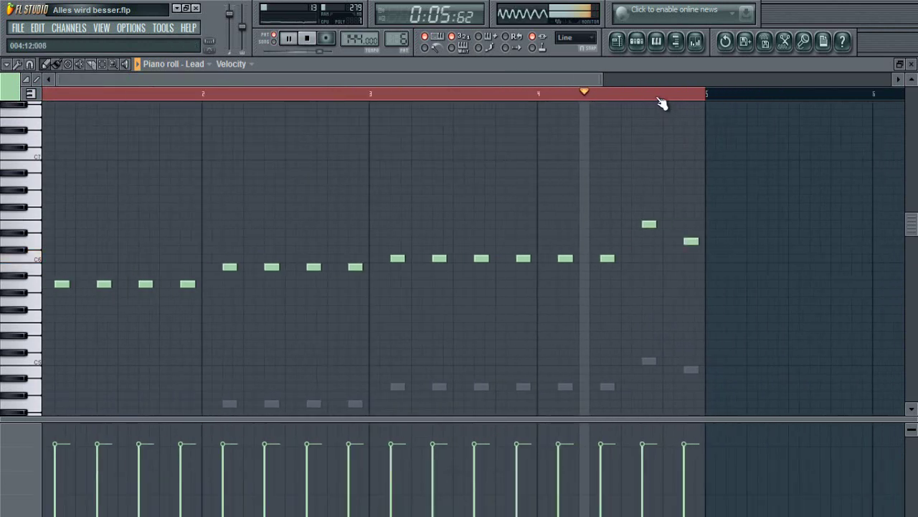
- Replace the E6 at step 11 of bar 4 with C6, add an E6 at step 13, and audition the lead
{"action": "scroll", "coordinate": [662, 102], "scroll_direction": "up", "scroll_amount": 2}
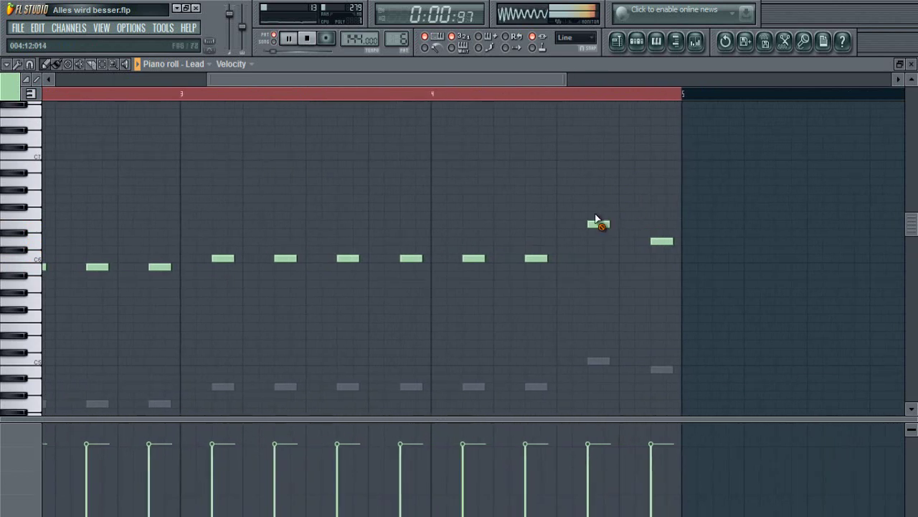
{"action": "scroll", "coordinate": [595, 98], "scroll_direction": "down", "scroll_amount": 2}
{"action": "scroll", "coordinate": [583, 98], "scroll_direction": "up", "scroll_amount": 3}
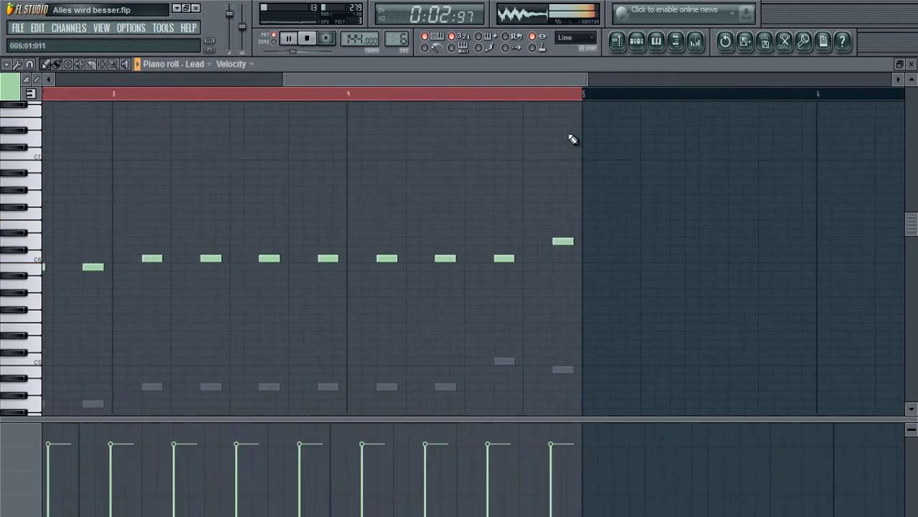
{"action": "left_click", "coordinate": [512, 227]}
{"action": "scroll", "coordinate": [492, 98], "scroll_direction": "down", "scroll_amount": 3}
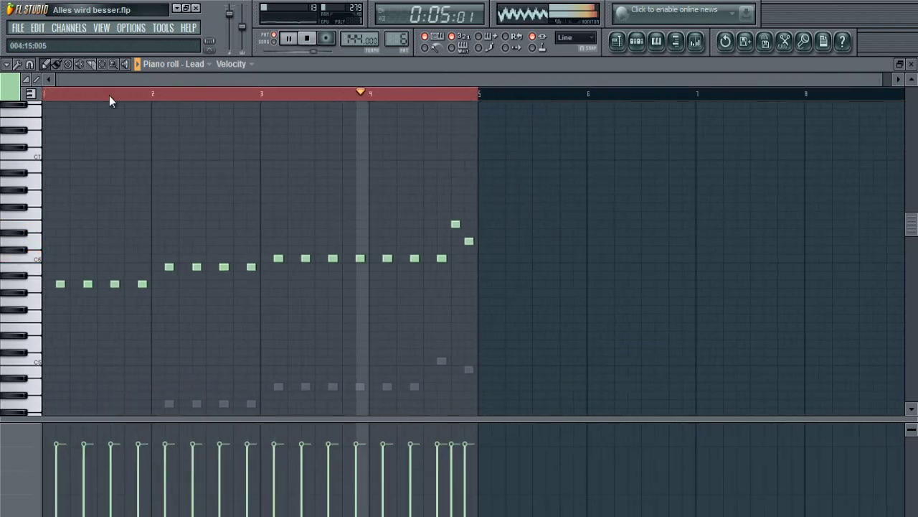
{"action": "scroll", "coordinate": [133, 98], "scroll_direction": "up", "scroll_amount": 2}
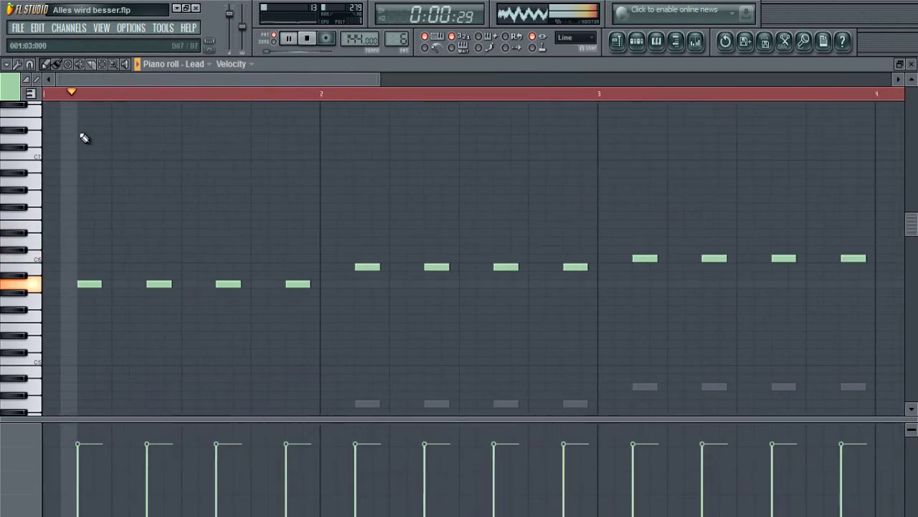
{"action": "key", "text": "space"}
- Add lower lead notes over the bass: F4 at steps 3, 7, 11 and 15 of bar 1, G4 at steps 3, 7 and 11 of bar 2
{"action": "scroll", "coordinate": [75, 254], "scroll_direction": "down", "scroll_amount": 3}
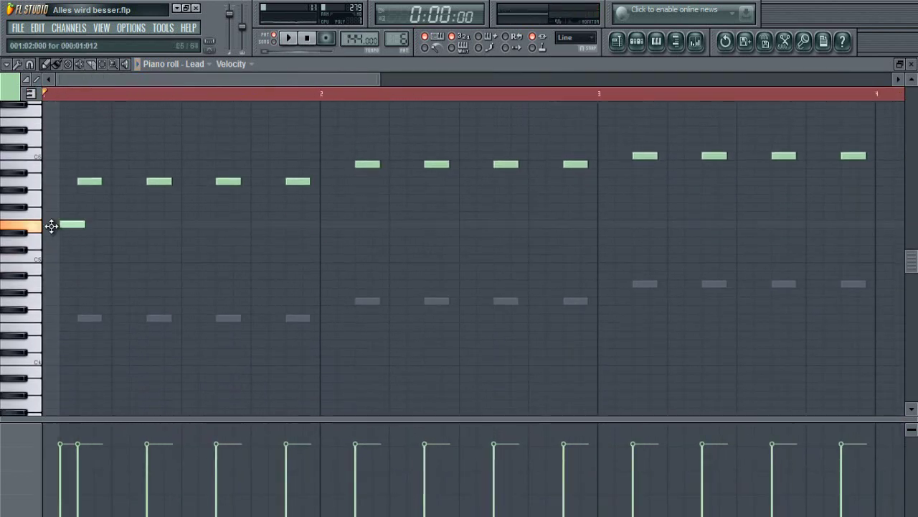
{"action": "left_click", "coordinate": [219, 320]}
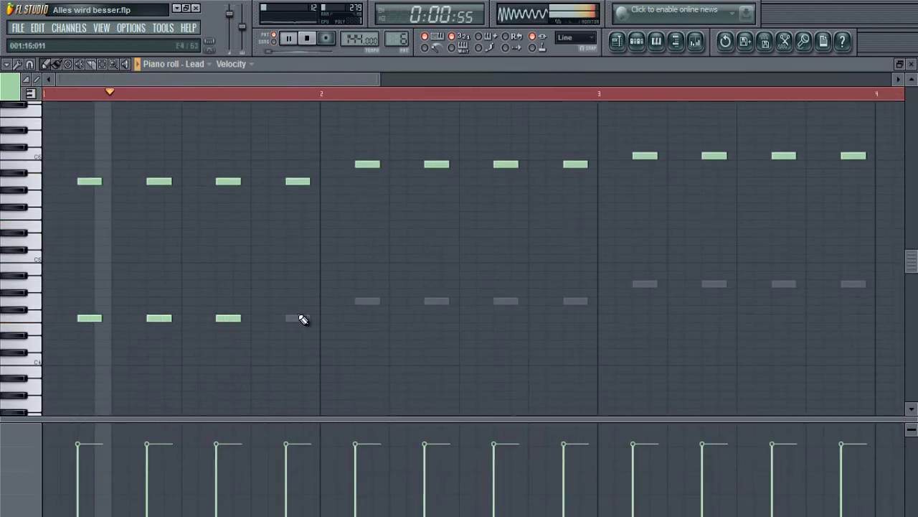
{"action": "left_click", "coordinate": [295, 318]}
{"action": "left_click", "coordinate": [359, 302]}
{"action": "left_click", "coordinate": [437, 304]}
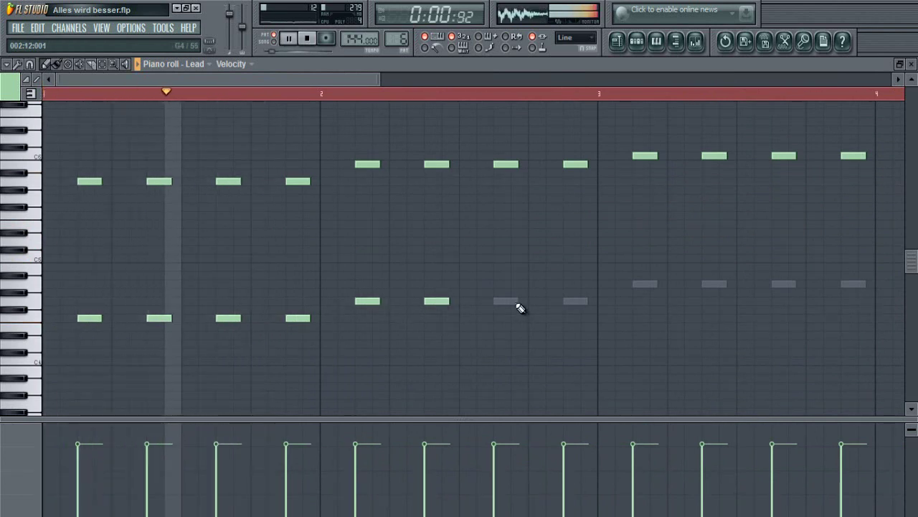
{"action": "left_click", "coordinate": [506, 302]}
- Add G4 at step 15 of bar 2 and short lower lead notes at step 13: F4 in bar 1, G4 in bar 2
{"action": "left_click", "coordinate": [267, 319]}
{"action": "left_click_drag", "start_coordinate": [276, 320], "coordinate": [259, 320]}
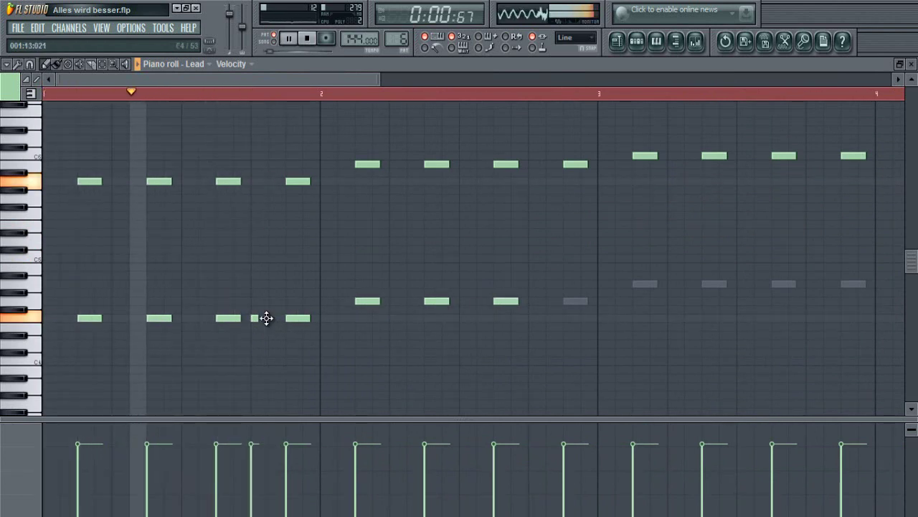
{"action": "left_click", "coordinate": [270, 319]}
{"action": "left_click", "coordinate": [464, 320]}
{"action": "right_click", "coordinate": [463, 320]}
{"action": "right_click", "coordinate": [272, 319]}
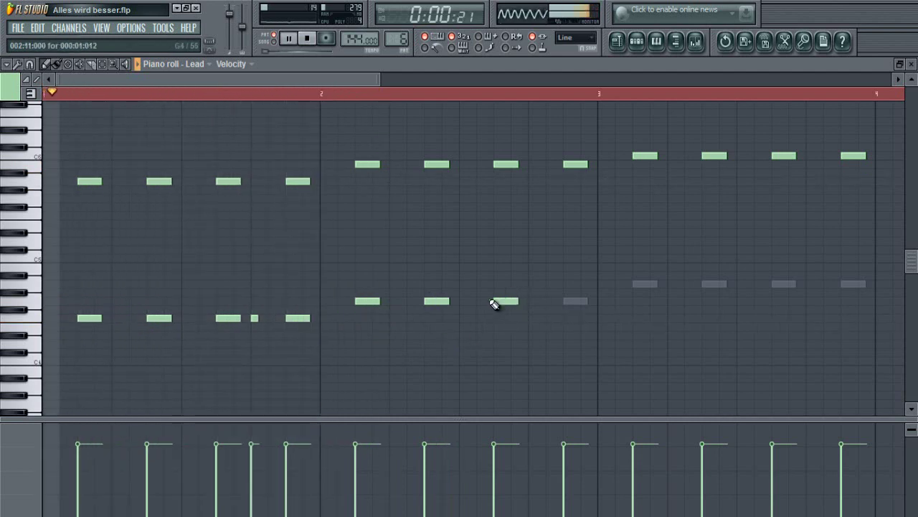
{"action": "left_click", "coordinate": [568, 304]}
{"action": "left_click", "coordinate": [531, 302]}
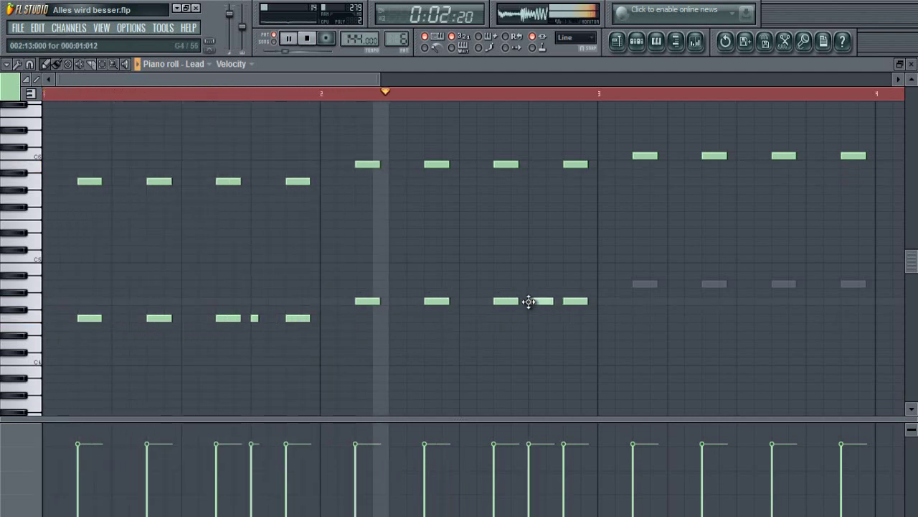
{"action": "left_click_drag", "start_coordinate": [551, 302], "coordinate": [534, 302]}
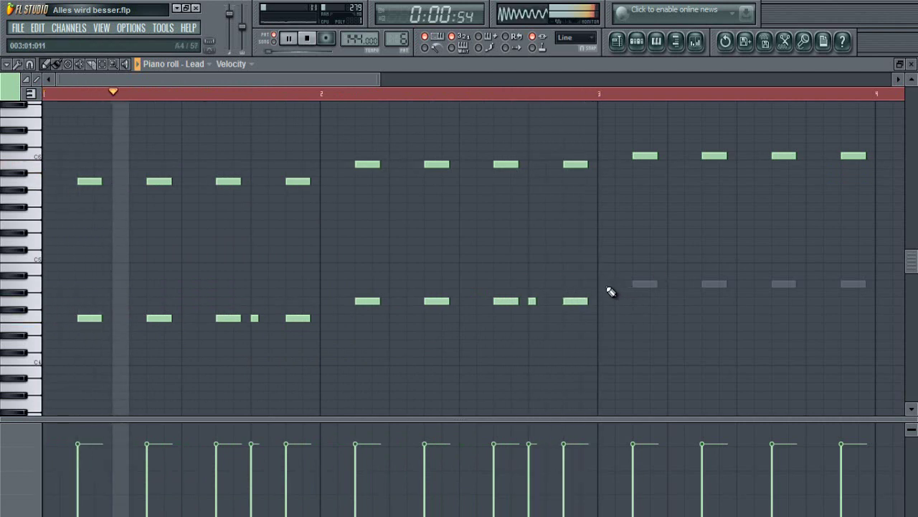
- Add lower lead notes in bar 3: A4 at steps 3, 7, 11 and 15, plus a short A4 at step 13
{"action": "left_click", "coordinate": [631, 284]}
{"action": "scroll", "coordinate": [671, 86], "scroll_direction": "right", "scroll_amount": 2}
{"action": "scroll", "coordinate": [672, 91], "scroll_direction": "right", "scroll_amount": 1}
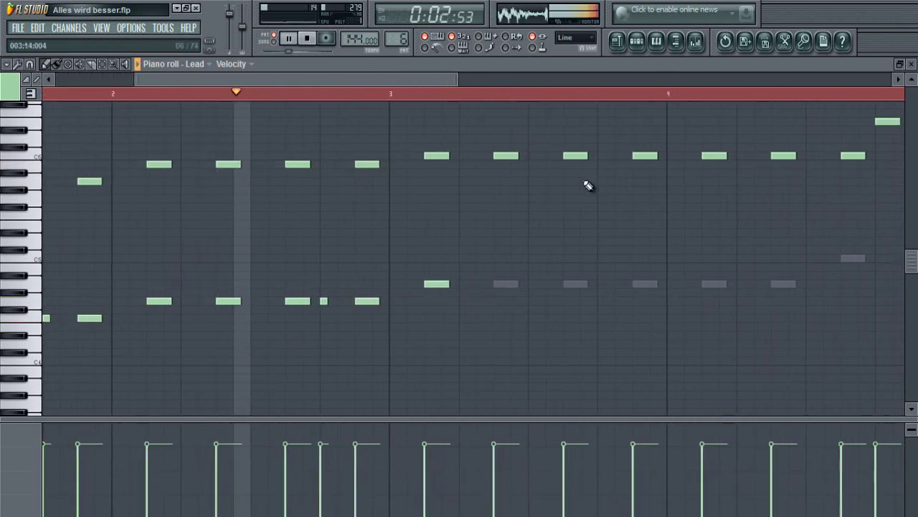
{"action": "left_click", "coordinate": [495, 287]}
{"action": "left_click", "coordinate": [567, 285]}
{"action": "left_click", "coordinate": [635, 285]}
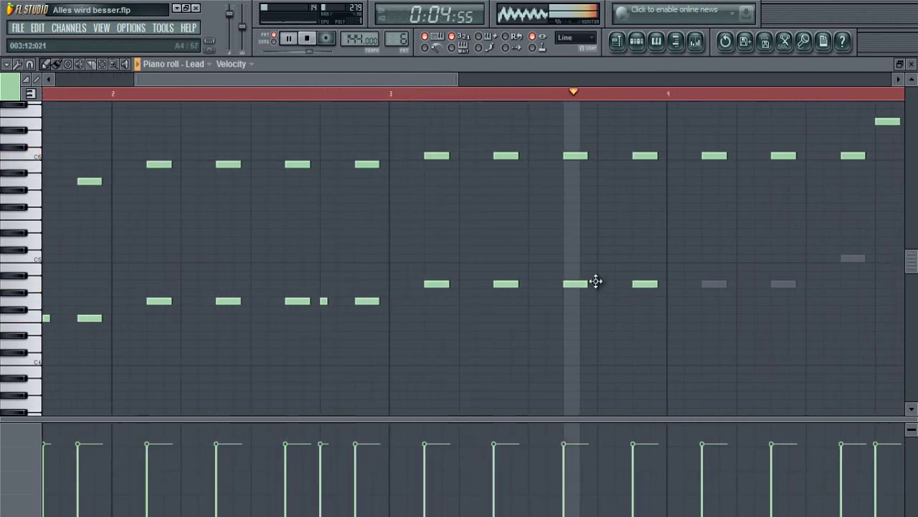
{"action": "left_click", "coordinate": [598, 283]}
{"action": "left_click_drag", "start_coordinate": [621, 284], "coordinate": [593, 283]}
- Add bar 4's lower lead: A4 at steps 3 and 7, C5 at step 11, a short C5 at step 13 and B4 at step 15
{"action": "scroll", "coordinate": [549, 93], "scroll_direction": "down", "scroll_amount": 3}
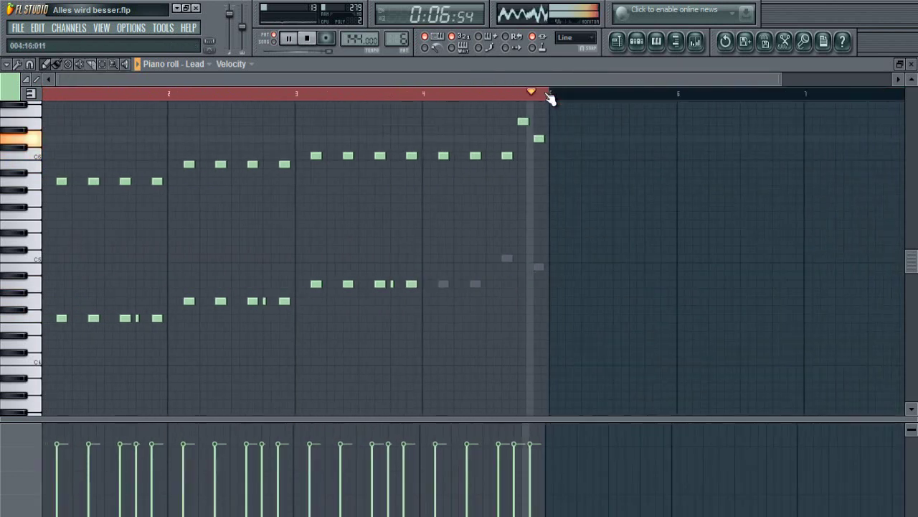
{"action": "scroll", "coordinate": [551, 97], "scroll_direction": "up", "scroll_amount": 3}
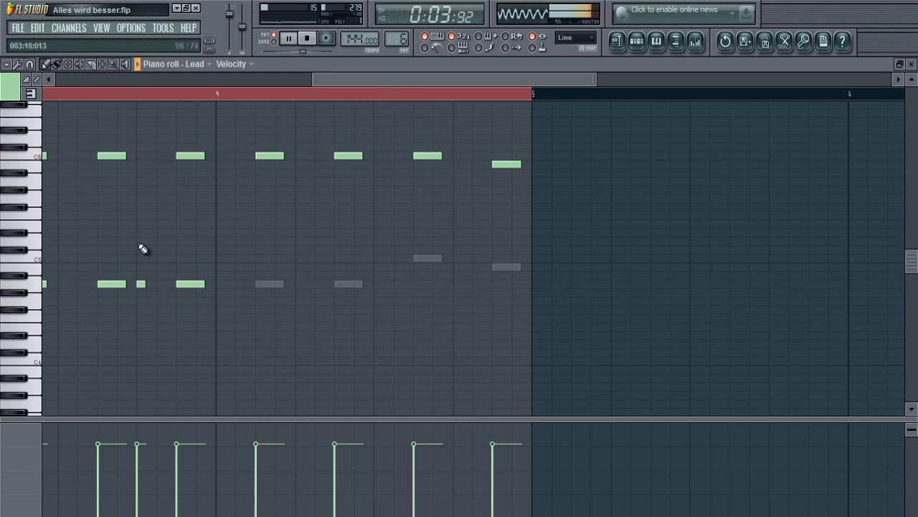
{"action": "left_click", "coordinate": [264, 284]}
{"action": "left_click", "coordinate": [345, 284]}
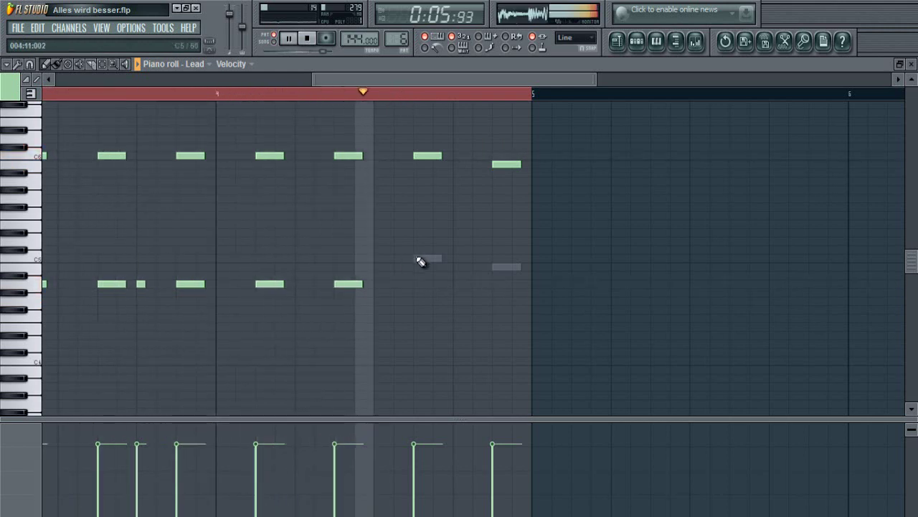
{"action": "left_click", "coordinate": [424, 258]}
{"action": "left_click", "coordinate": [494, 267]}
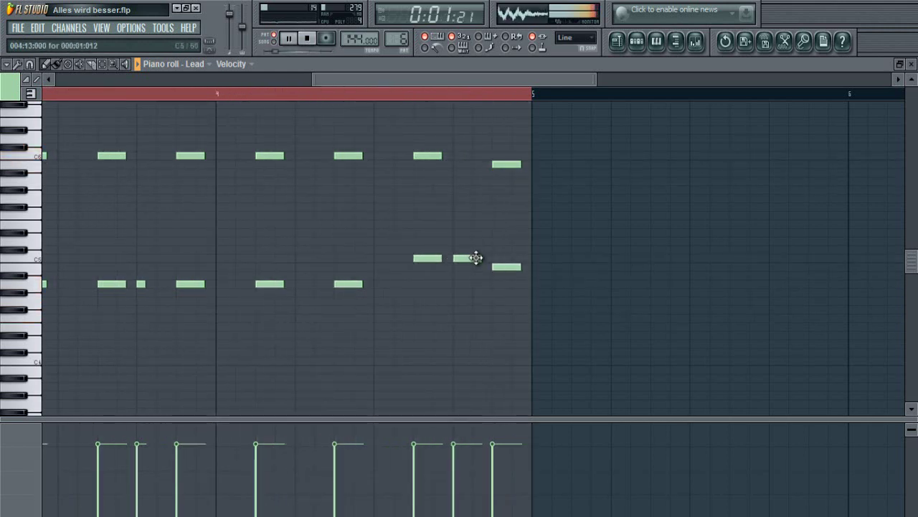
{"action": "scroll", "coordinate": [428, 99], "scroll_direction": "down", "scroll_amount": 3}
{"action": "scroll", "coordinate": [430, 100], "scroll_direction": "up", "scroll_amount": 3}
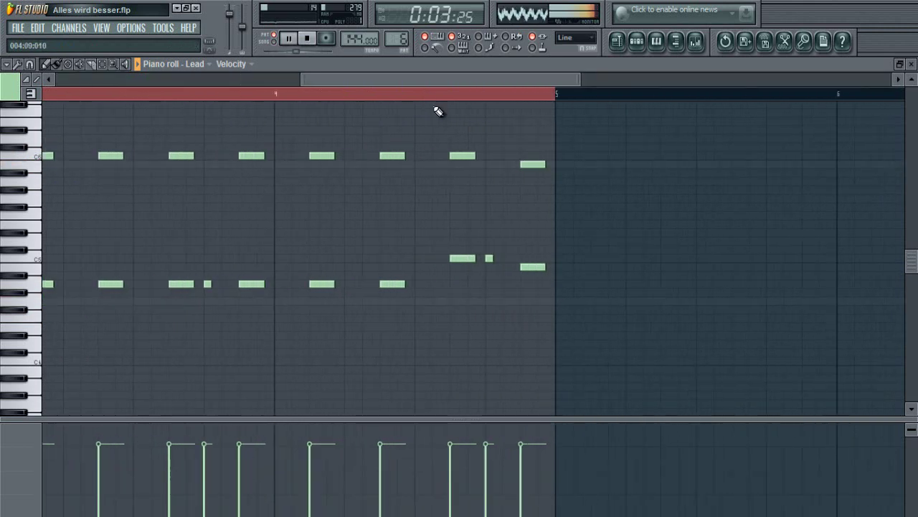
- Raise the upper lead note at step 15 of bar 4 to D6, and try E6 at step 11 before restoring C6
{"action": "scroll", "coordinate": [460, 158], "scroll_direction": "up", "scroll_amount": 2}
{"action": "left_click_drag", "start_coordinate": [464, 207], "coordinate": [464, 172]}
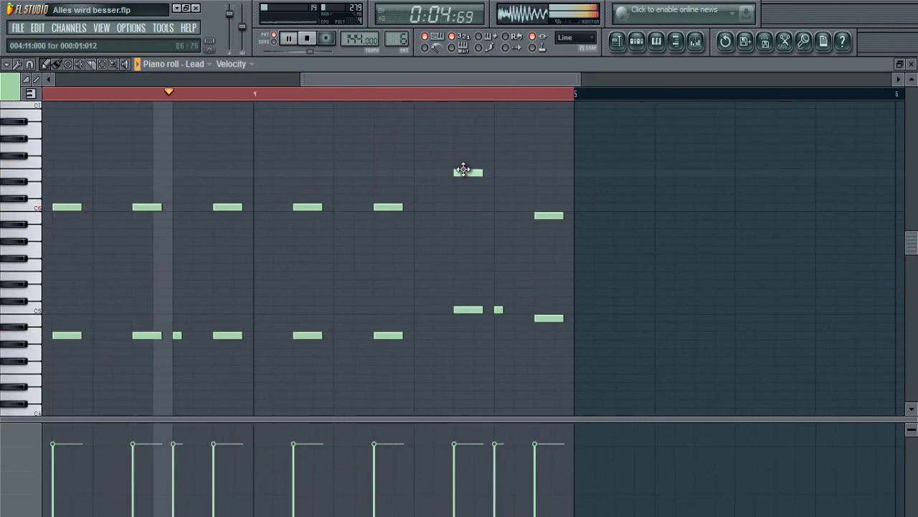
{"action": "left_click_drag", "start_coordinate": [541, 214], "coordinate": [539, 188]}
{"action": "left_click", "coordinate": [537, 208]}
{"action": "right_click", "coordinate": [540, 208]}
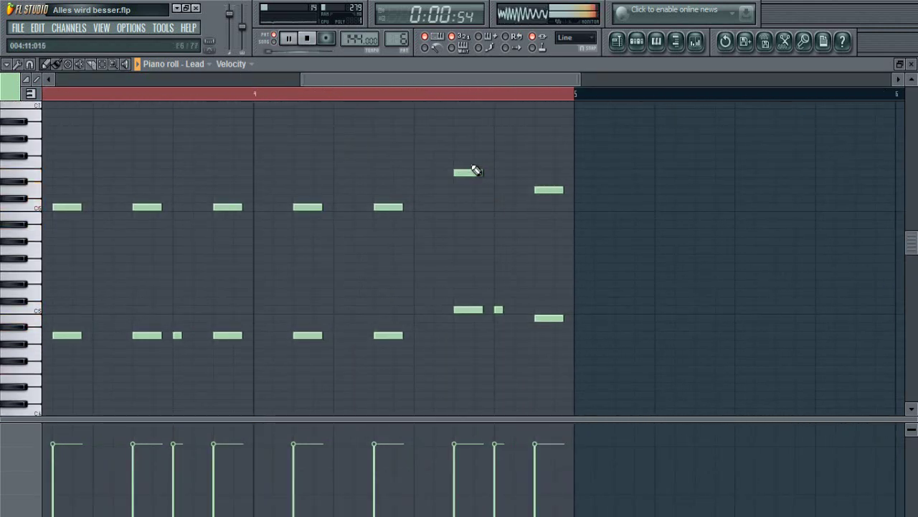
{"action": "left_click", "coordinate": [452, 99]}
{"action": "scroll", "coordinate": [451, 99], "scroll_direction": "down", "scroll_amount": 3}
{"action": "scroll", "coordinate": [451, 99], "scroll_direction": "up", "scroll_amount": 3}
{"action": "left_click", "coordinate": [451, 99]}
{"action": "left_click", "coordinate": [452, 99]}
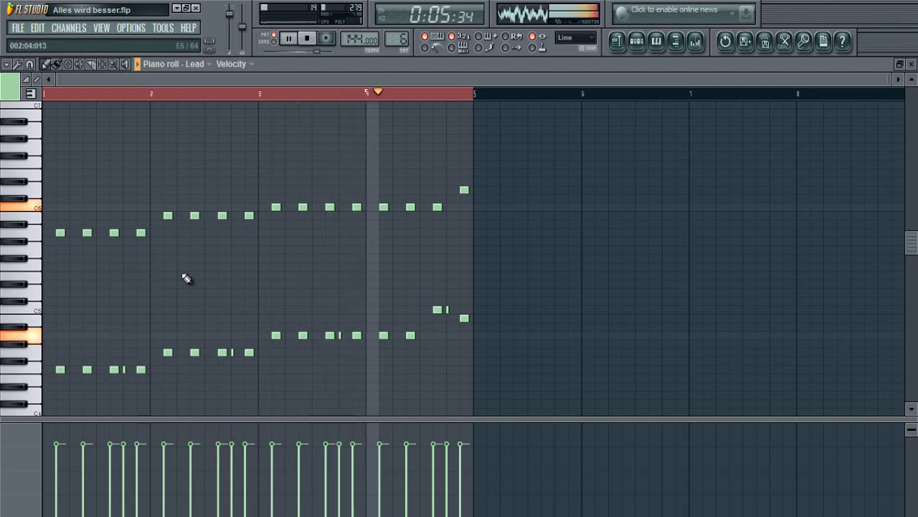
- Select the short lower lead notes at step 13 of all four bars
{"action": "scroll", "coordinate": [232, 94], "scroll_direction": "up", "scroll_amount": 5}
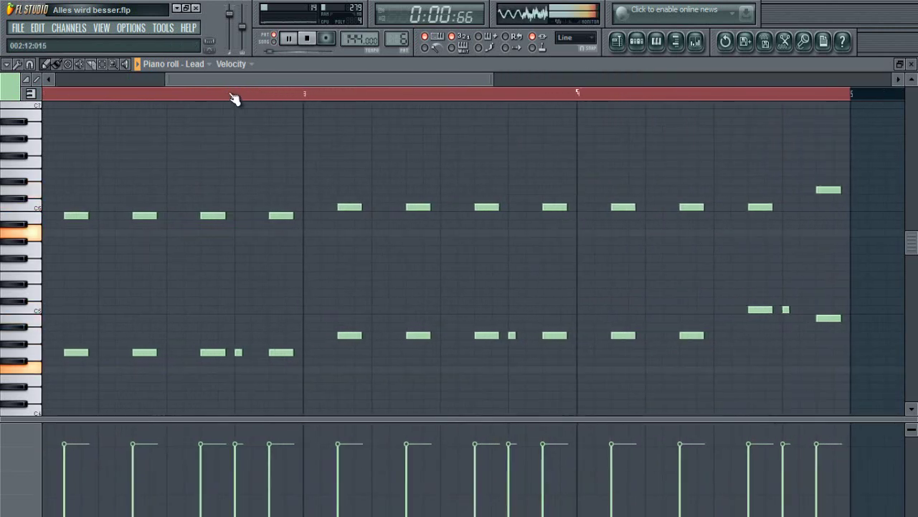
{"action": "left_click_drag", "start_coordinate": [786, 298], "coordinate": [791, 320]}
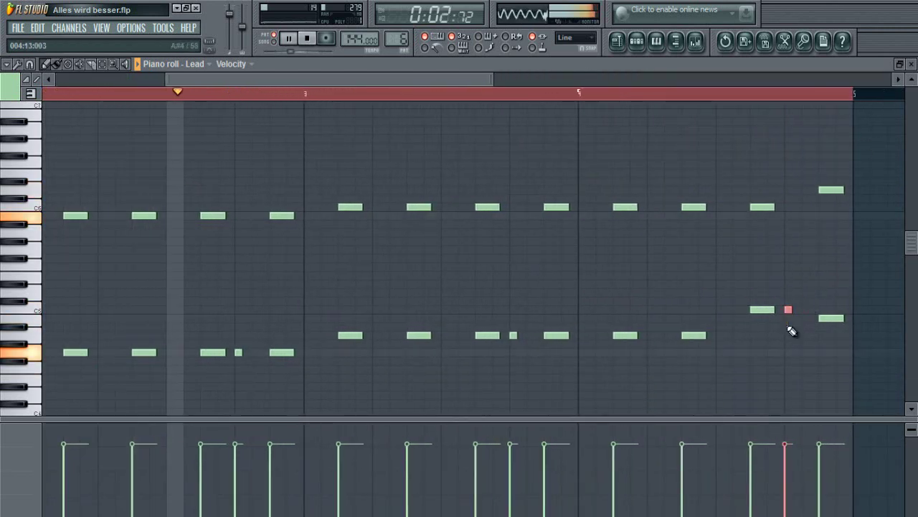
{"action": "left_click_drag", "start_coordinate": [515, 324], "coordinate": [511, 346]}
{"action": "left_click_drag", "start_coordinate": [237, 340], "coordinate": [239, 363]}
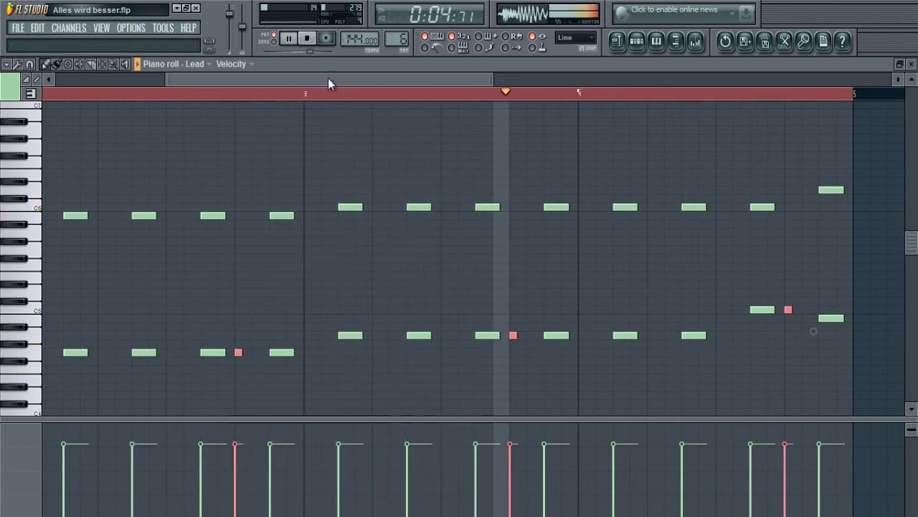
{"action": "left_click_drag", "start_coordinate": [328, 79], "coordinate": [212, 82]}
{"action": "scroll", "coordinate": [244, 291], "scroll_direction": "down", "scroll_amount": 2}
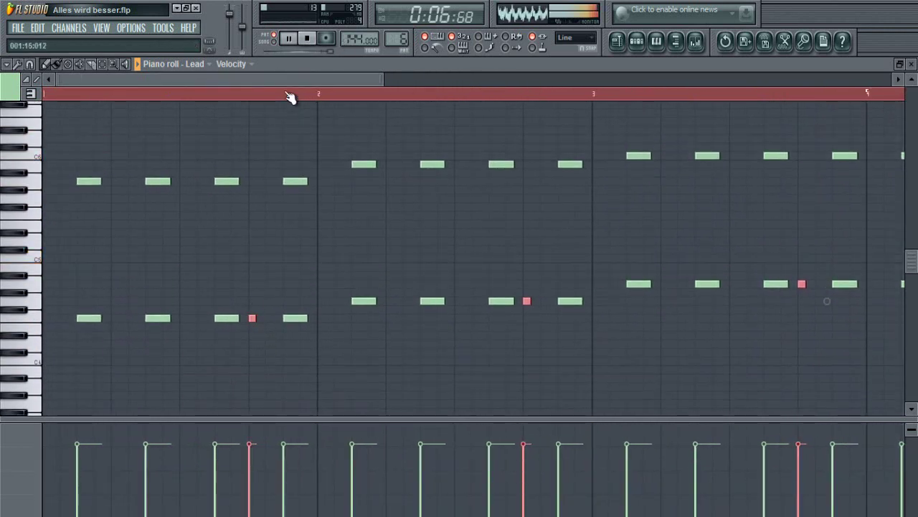
- Try lengthening the selected short notes, reducing them to one step with the snap set to 1/2 step
{"action": "scroll", "coordinate": [291, 97], "scroll_direction": "up", "scroll_amount": 3}
{"action": "left_click_drag", "start_coordinate": [235, 317], "coordinate": [261, 318]}
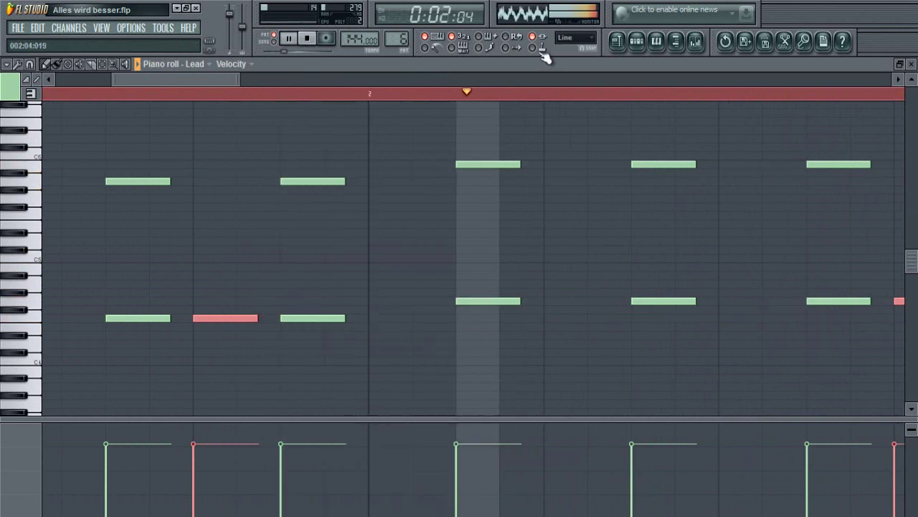
{"action": "left_click", "coordinate": [575, 37]}
{"action": "left_click", "coordinate": [588, 138]}
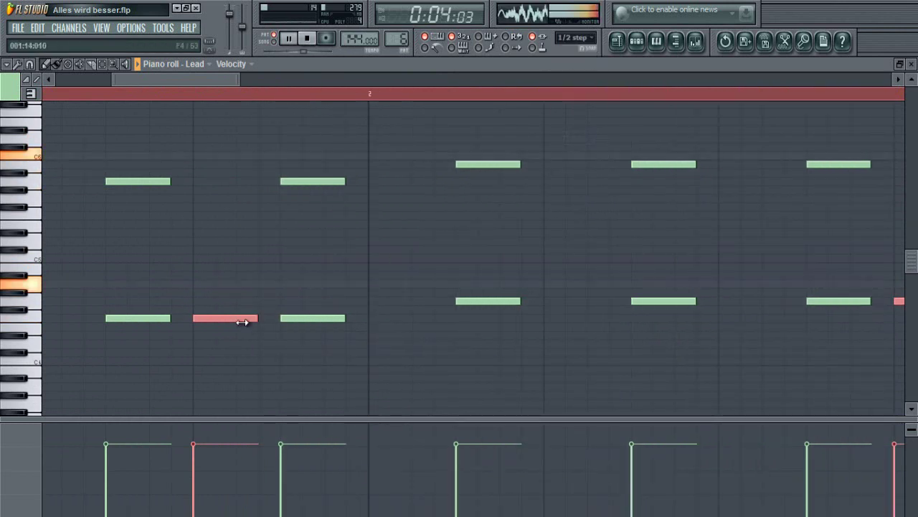
{"action": "scroll", "coordinate": [264, 100], "scroll_direction": "down", "scroll_amount": 4}
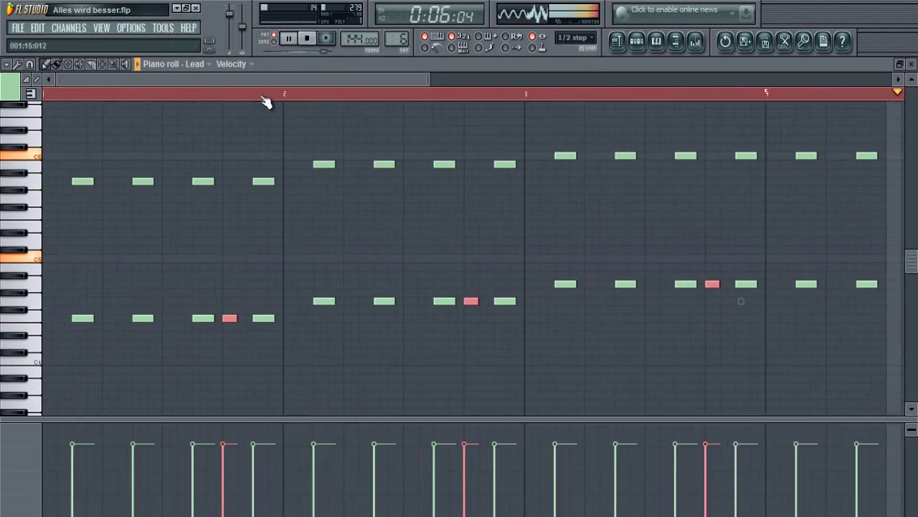
- Set the snap to 1/4 step, resize the selected short notes to three quarters of a step, and deselect them
{"action": "scroll", "coordinate": [266, 100], "scroll_direction": "up", "scroll_amount": 2}
{"action": "left_click", "coordinate": [567, 40]}
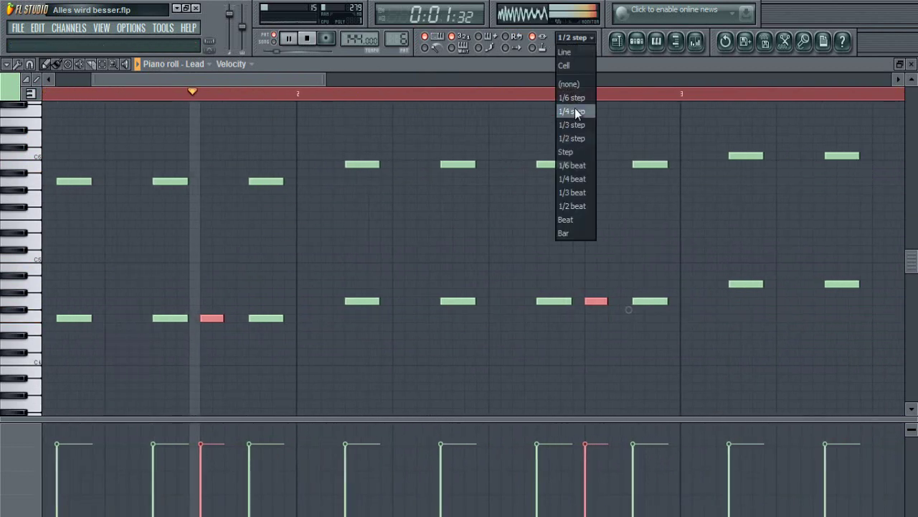
{"action": "left_click", "coordinate": [574, 111]}
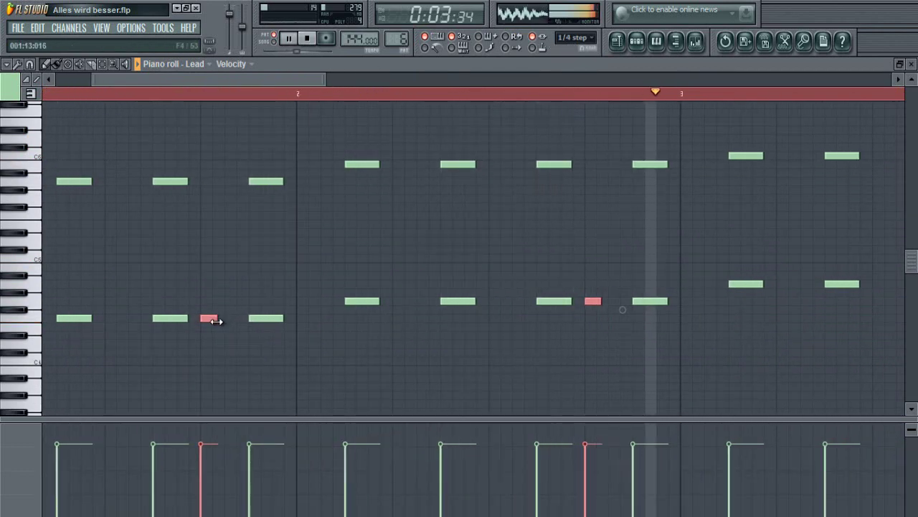
{"action": "scroll", "coordinate": [318, 99], "scroll_direction": "down", "scroll_amount": 4}
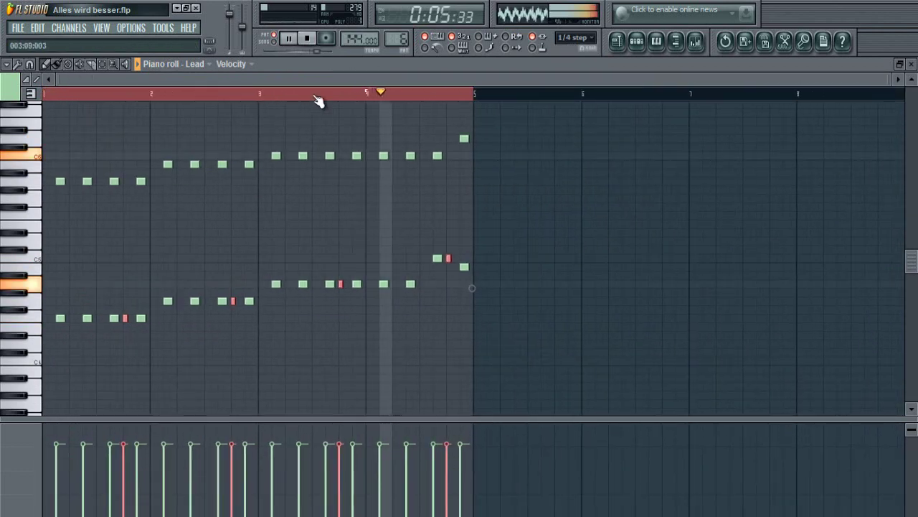
{"action": "left_click", "coordinate": [226, 229], "text": "ctrl"}
{"action": "scroll", "coordinate": [218, 219], "scroll_direction": "up", "scroll_amount": 2}
{"action": "left_click", "coordinate": [214, 276]}
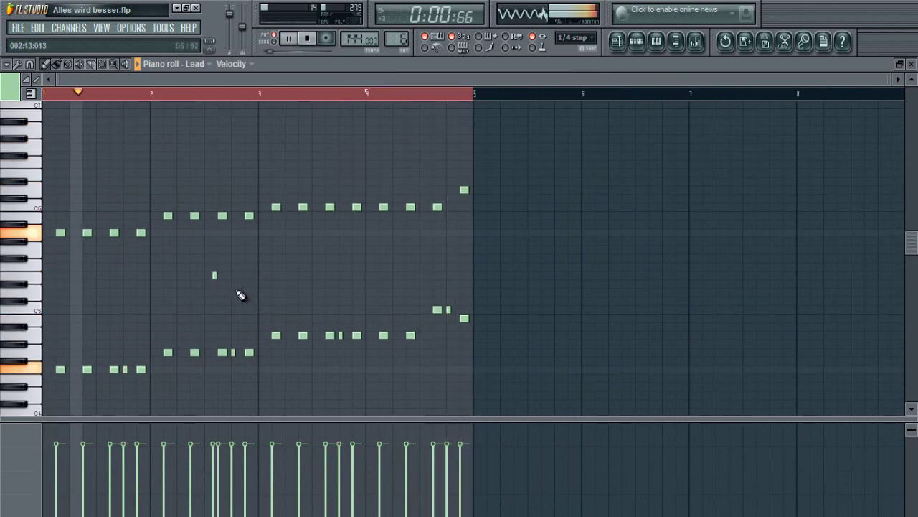
{"action": "key", "text": "space"}
- Add a descending upper lead line in bar 1: E6, D6, C6 and B5 at steps 1, 5, 9 and 13
{"action": "scroll", "coordinate": [132, 84], "scroll_direction": "up", "scroll_amount": 3}
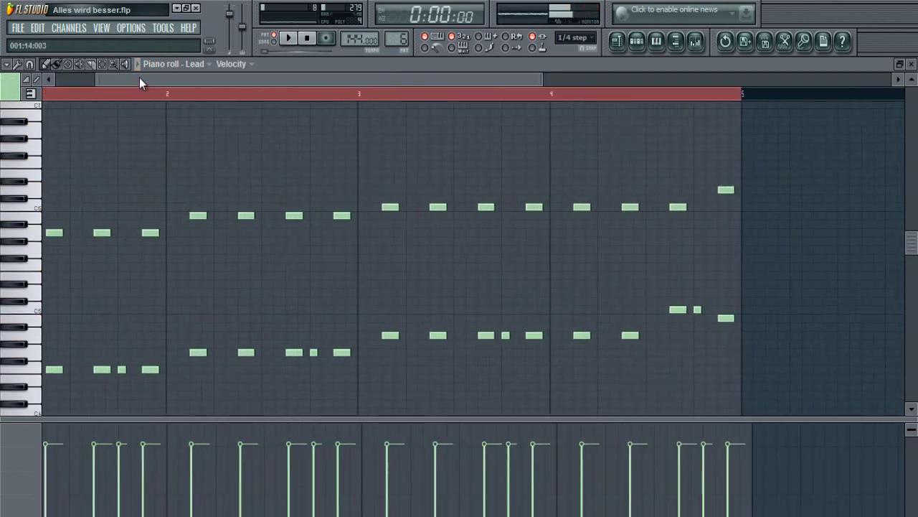
{"action": "scroll", "coordinate": [129, 213], "scroll_direction": "up", "scroll_amount": 2}
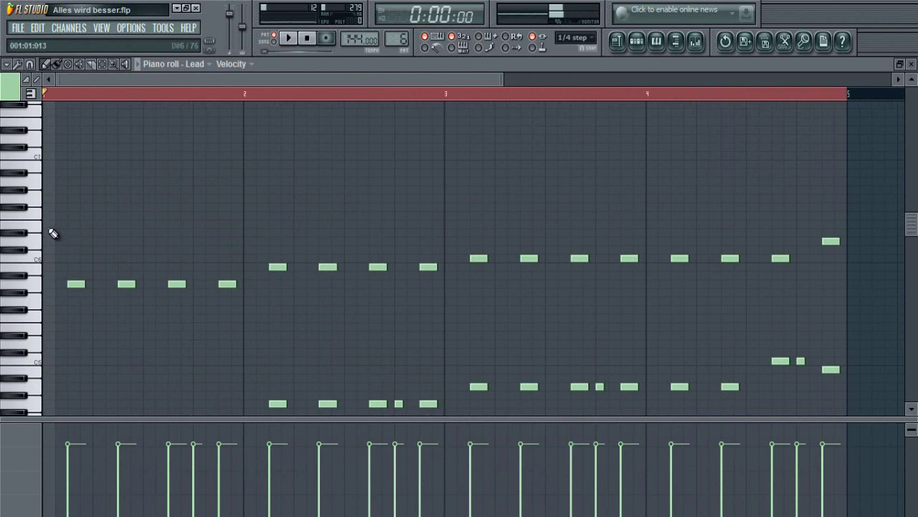
{"action": "left_click", "coordinate": [94, 241]}
{"action": "left_click", "coordinate": [148, 259]}
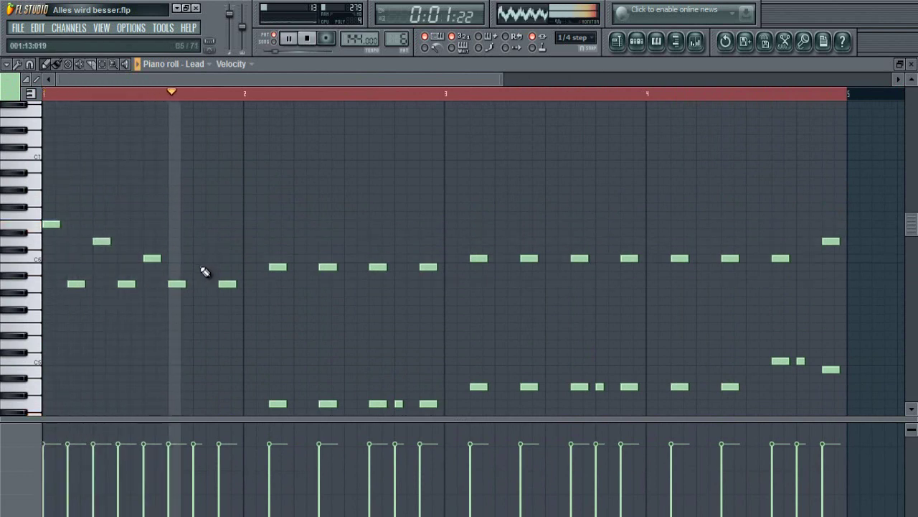
- Add upper lead notes on the beats: E6, D6, C6, D6 in bar 2 and E6, D6, E6, E6 in bar 3
{"action": "left_click", "coordinate": [298, 242]}
{"action": "left_click", "coordinate": [354, 259]}
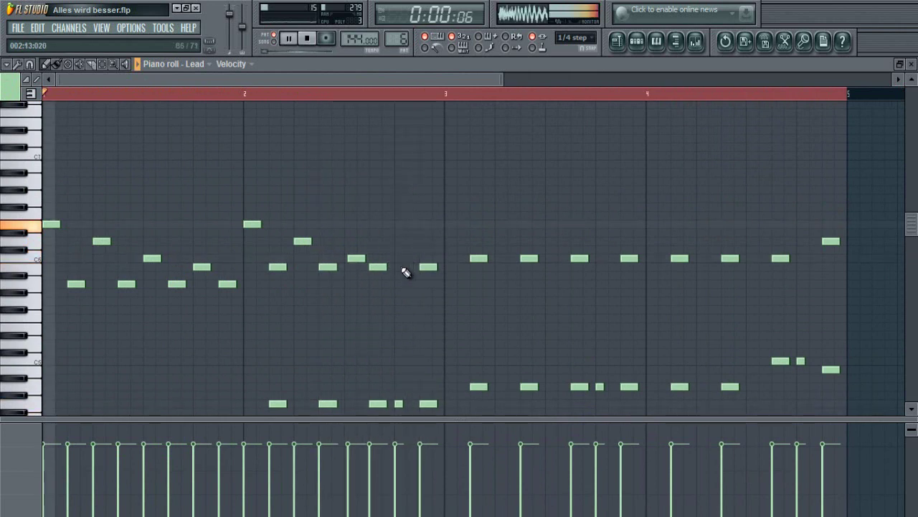
{"action": "left_click", "coordinate": [347, 257]}
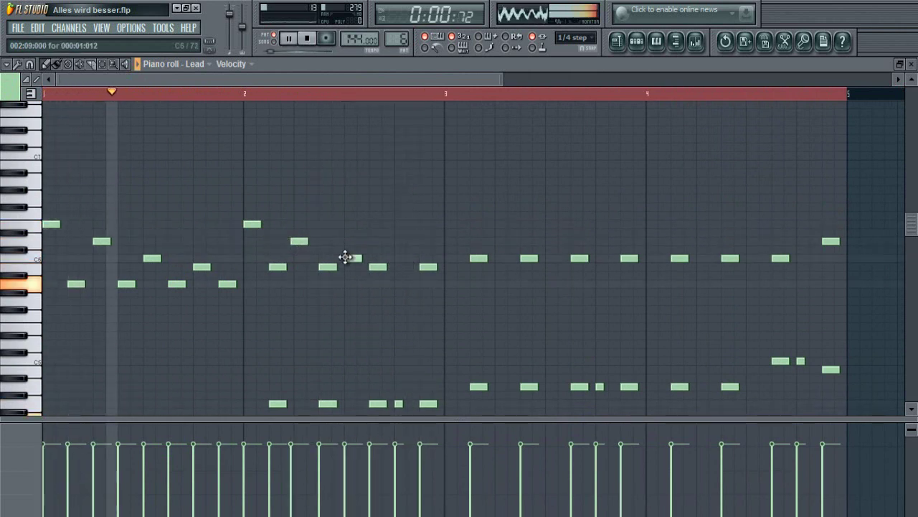
{"action": "left_click_drag", "start_coordinate": [436, 82], "coordinate": [474, 90]}
{"action": "scroll", "coordinate": [439, 126], "scroll_direction": "up", "scroll_amount": 2}
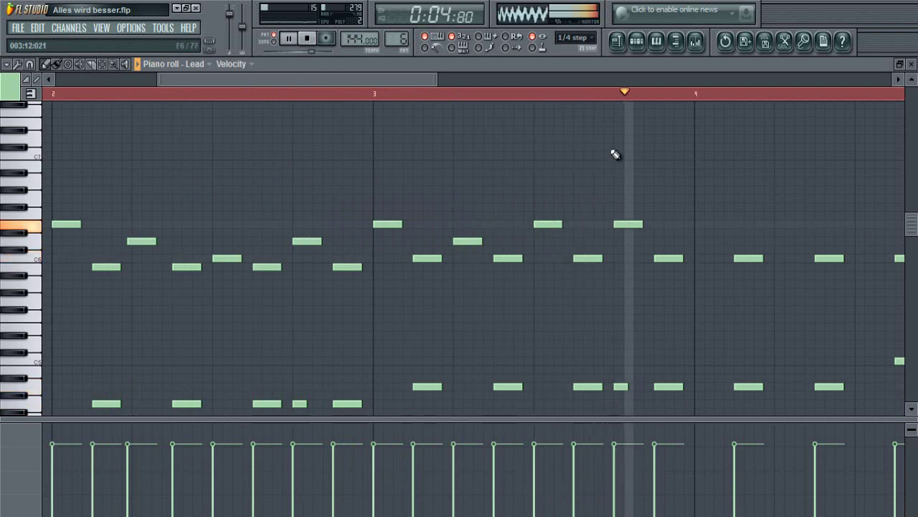
- Add bar 4's upper lead notes on the beats: F6, E6 and D6, then a shortened C6 at step 13
{"action": "scroll", "coordinate": [642, 101], "scroll_direction": "down", "scroll_amount": 2}
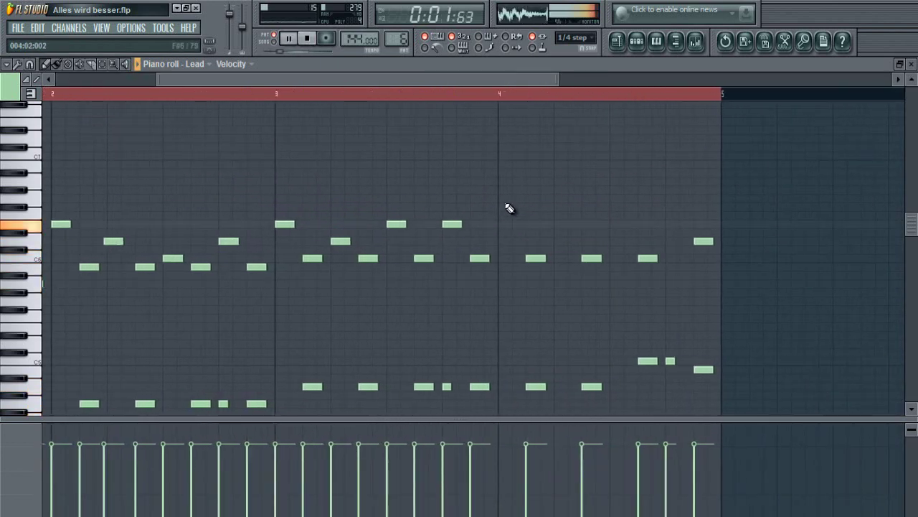
{"action": "scroll", "coordinate": [589, 96], "scroll_direction": "up", "scroll_amount": 2}
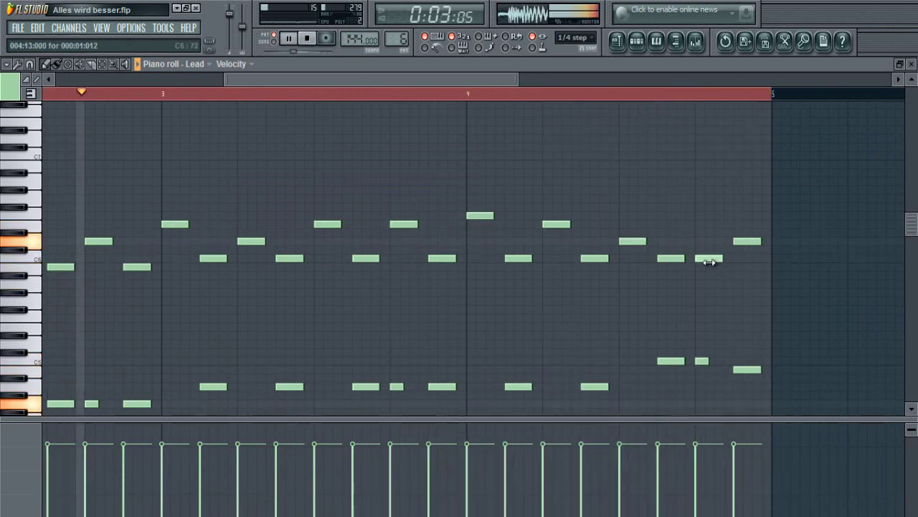
{"action": "scroll", "coordinate": [669, 91], "scroll_direction": "down", "scroll_amount": 4}
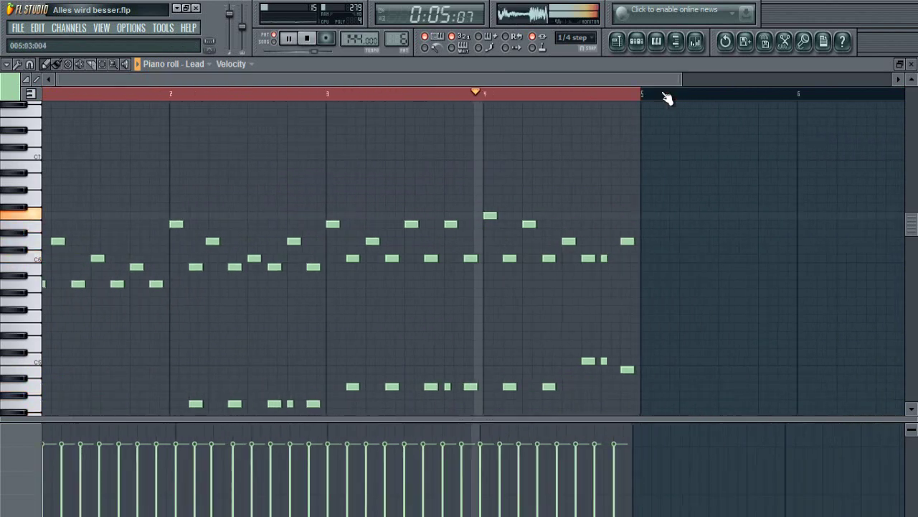
{"action": "scroll", "coordinate": [308, 222], "scroll_direction": "down", "scroll_amount": 1}
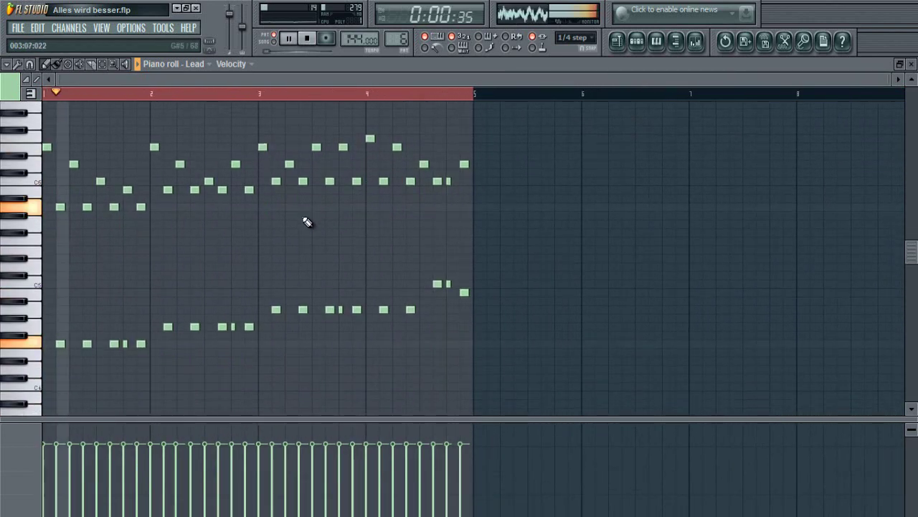
- Listen to pattern 6's layered lead over the full four bars, and stop playback
{"action": "scroll", "coordinate": [294, 237], "scroll_direction": "up", "scroll_amount": 2}
{"action": "right_click", "coordinate": [275, 250]}
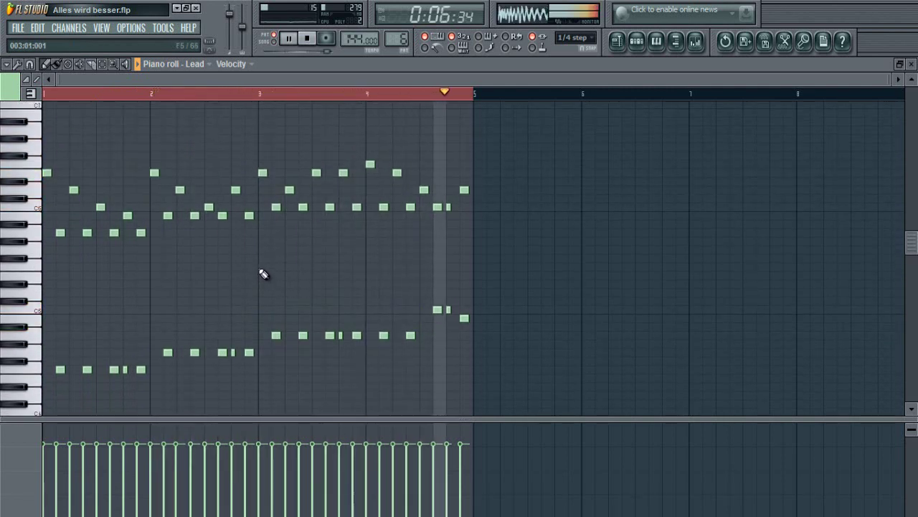
{"action": "key", "text": "space"}
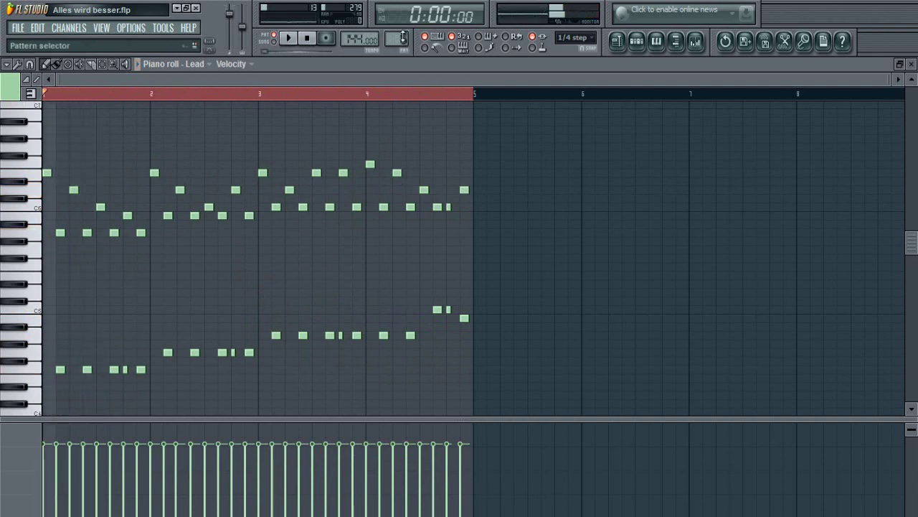
- In pattern 7, draw a half-bar lead riff: C6 at steps 1, 4, 5 and 8 over paired A4 notes from steps 1 and 5
{"action": "scroll", "coordinate": [403, 37], "scroll_direction": "up", "scroll_amount": 1}
{"action": "scroll", "coordinate": [192, 83], "scroll_direction": "up", "scroll_amount": 2}
{"action": "left_click_drag", "start_coordinate": [192, 83], "coordinate": [114, 83]}
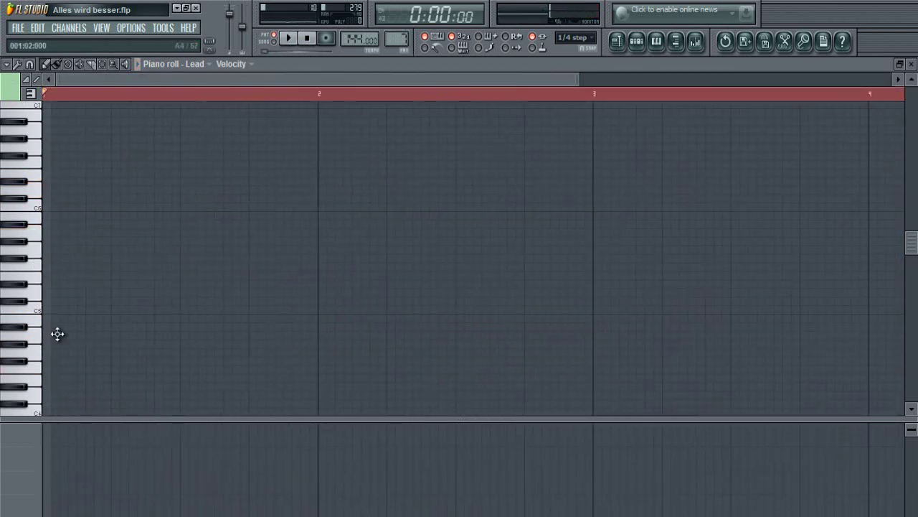
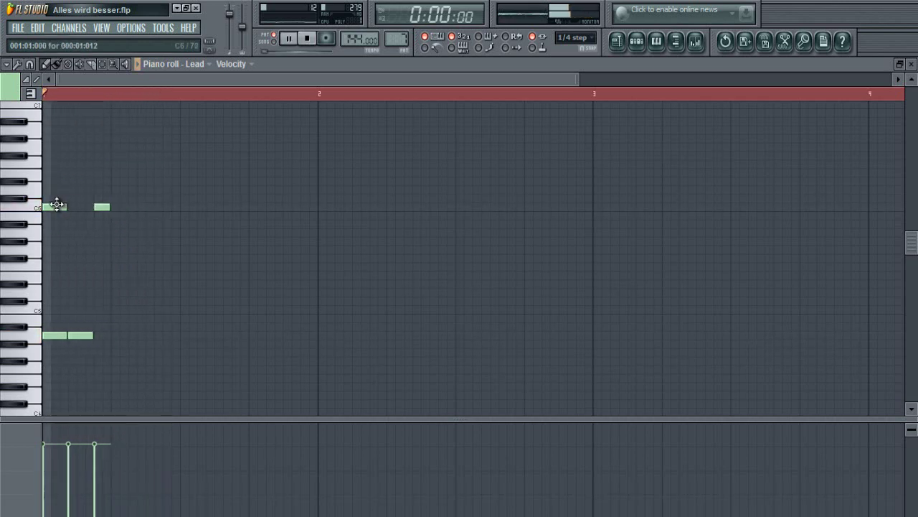
{"action": "left_click", "coordinate": [122, 335]}
{"action": "key", "text": "space"}
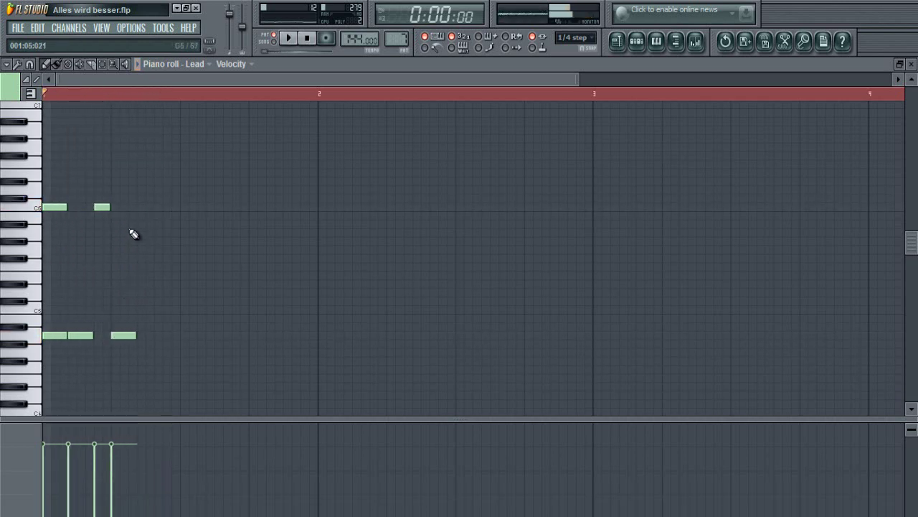
{"action": "left_click", "coordinate": [150, 190]}
{"action": "left_click_drag", "start_coordinate": [159, 209], "coordinate": [157, 211]}
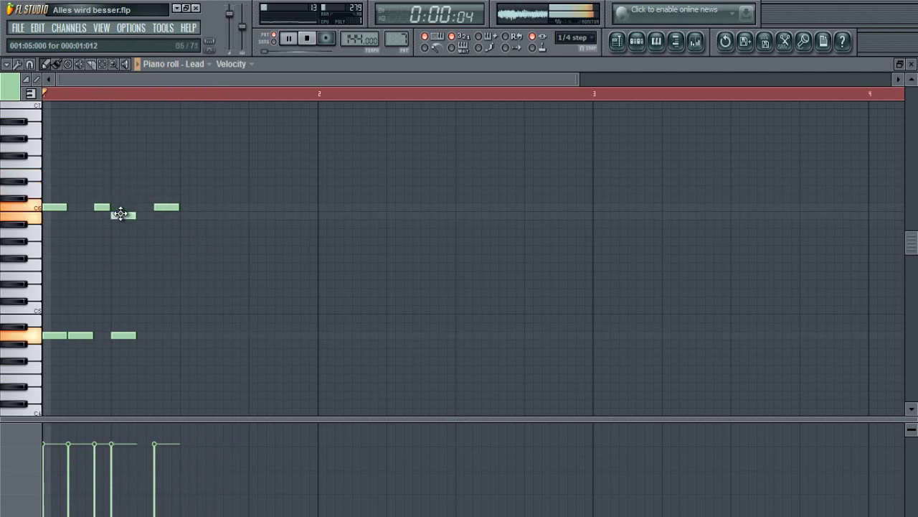
{"action": "left_click", "coordinate": [144, 335]}
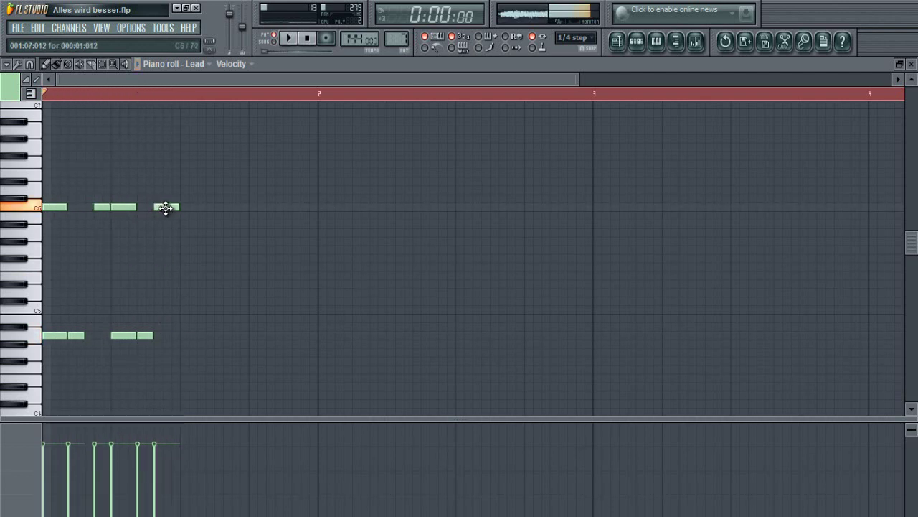
{"action": "left_click_drag", "start_coordinate": [187, 207], "coordinate": [179, 207]}
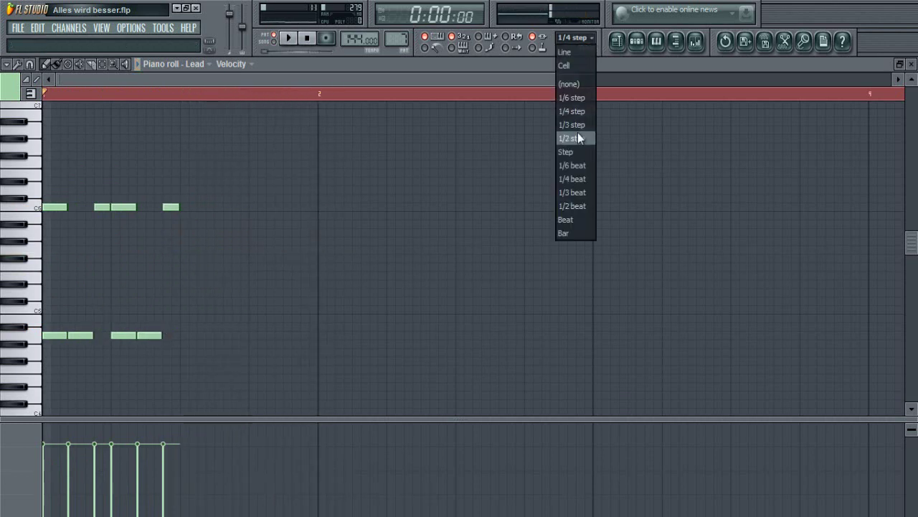
- Set the snap to 1/2 step and transpose the whole riff down one octave
{"action": "left_click", "coordinate": [572, 137]}
{"action": "scroll", "coordinate": [107, 266], "scroll_direction": "down", "scroll_amount": 3}
{"action": "key", "text": "ctrl+a"}
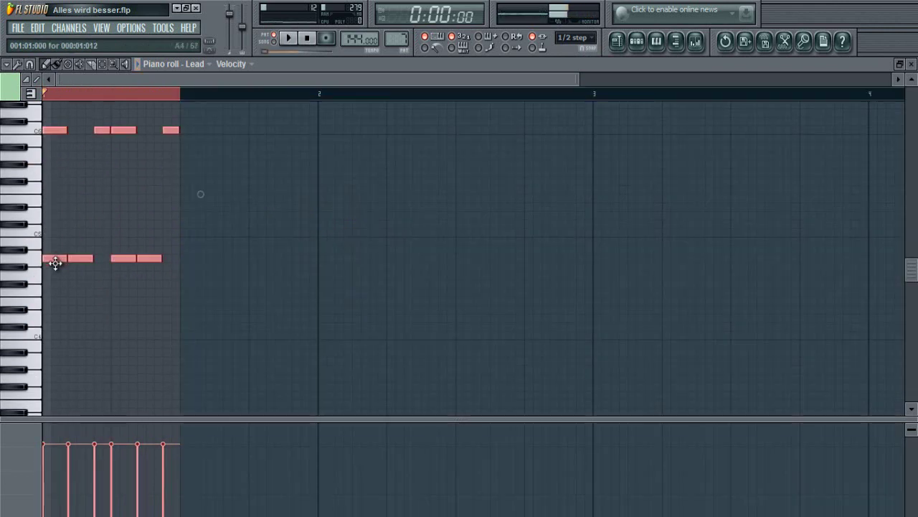
{"action": "left_click", "coordinate": [596, 96], "text": "ctrl"}
{"action": "left_click", "coordinate": [475, 171], "text": "ctrl"}
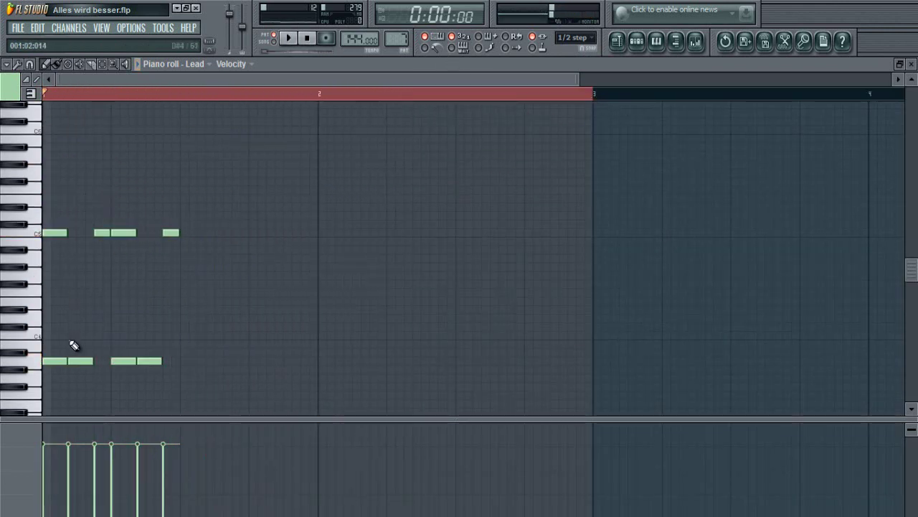
- Duplicate the half-bar riff into the second half of bar 1 and play the result
{"action": "key", "text": "ctrl+a"}
{"action": "left_click_drag", "start_coordinate": [213, 361], "coordinate": [188, 362]}
{"action": "key", "text": "space"}
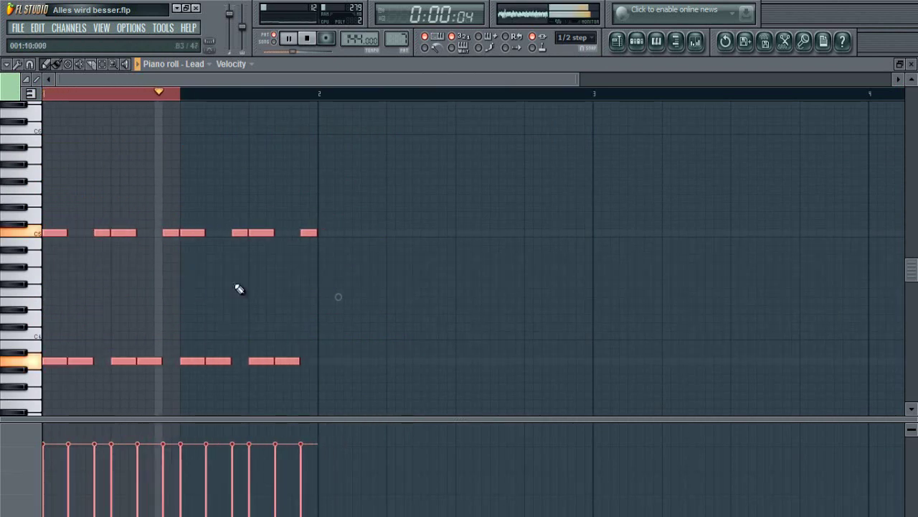
{"action": "left_click", "coordinate": [309, 190], "text": "ctrl"}
{"action": "scroll", "coordinate": [344, 94], "scroll_direction": "down", "scroll_amount": 2}
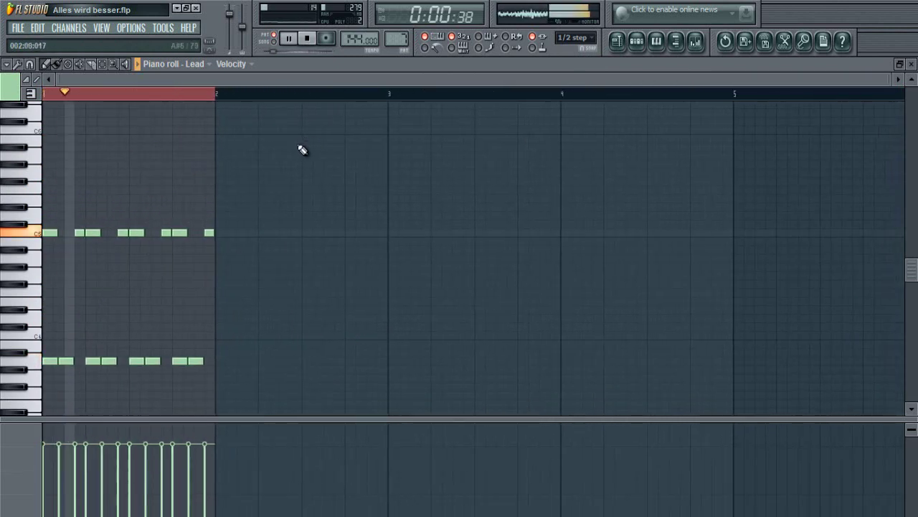
{"action": "key", "text": "space"}
- Copy bar 1's lower notes to bar 2 at E4 and its upper notes to bar 2 at B4
{"action": "left_click_drag", "start_coordinate": [182, 328], "coordinate": [236, 306]}
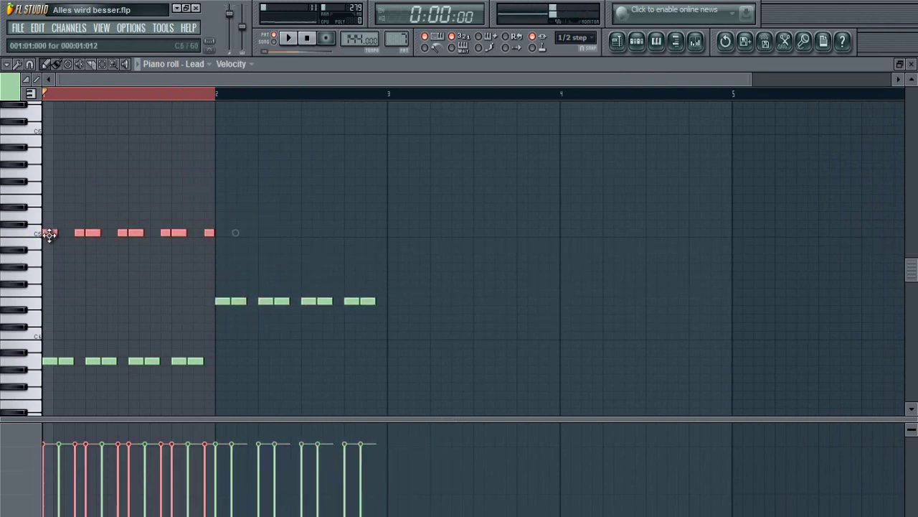
{"action": "key", "text": "ctrl+a"}
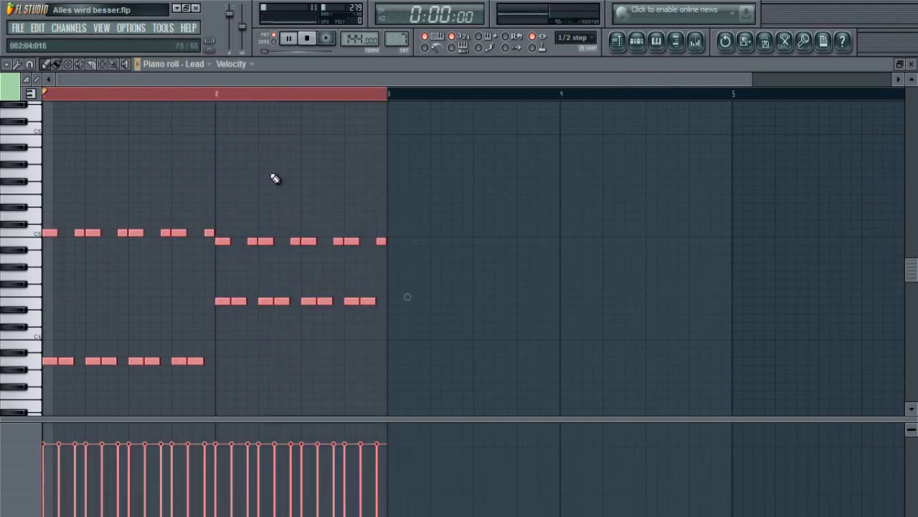
{"action": "key", "text": "space"}
{"action": "left_click", "coordinate": [291, 188], "text": "ctrl"}
- Copy bar 2's lower E4 notes to bar 3, transposed down to C4
{"action": "left_click_drag", "start_coordinate": [455, 272], "coordinate": [210, 326]}
{"action": "key", "text": "ctrl+c"}
{"action": "key", "text": "ctrl+v"}
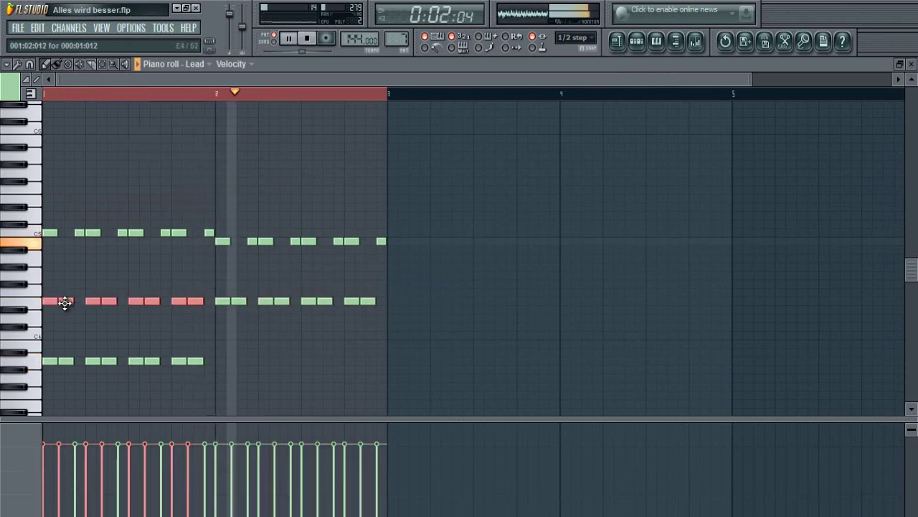
{"action": "left_click_drag", "start_coordinate": [49, 301], "coordinate": [395, 338]}
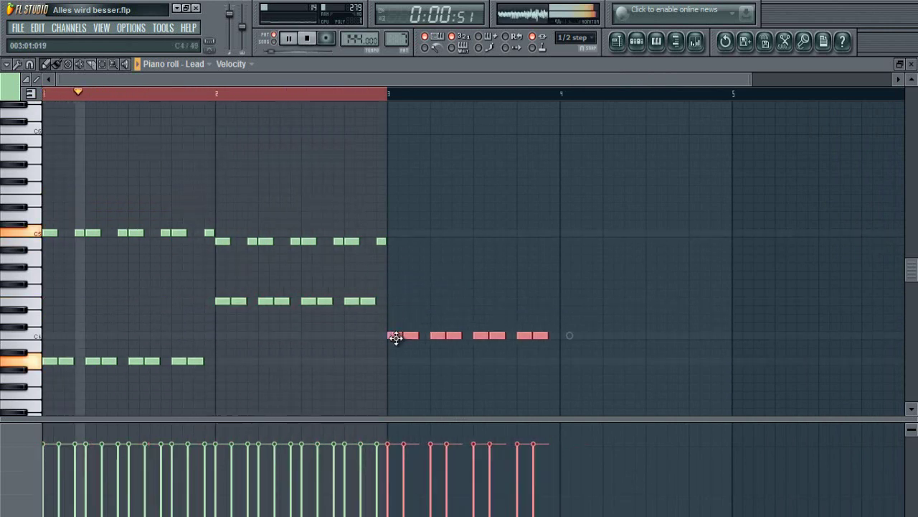
{"action": "left_click", "coordinate": [455, 290], "text": "ctrl"}
- Copy bar 2's upper B4 notes to bar 3, transposed down to A4
{"action": "left_click_drag", "start_coordinate": [416, 222], "coordinate": [231, 251]}
{"action": "key", "text": "ctrl+c"}
{"action": "key", "text": "ctrl+v"}
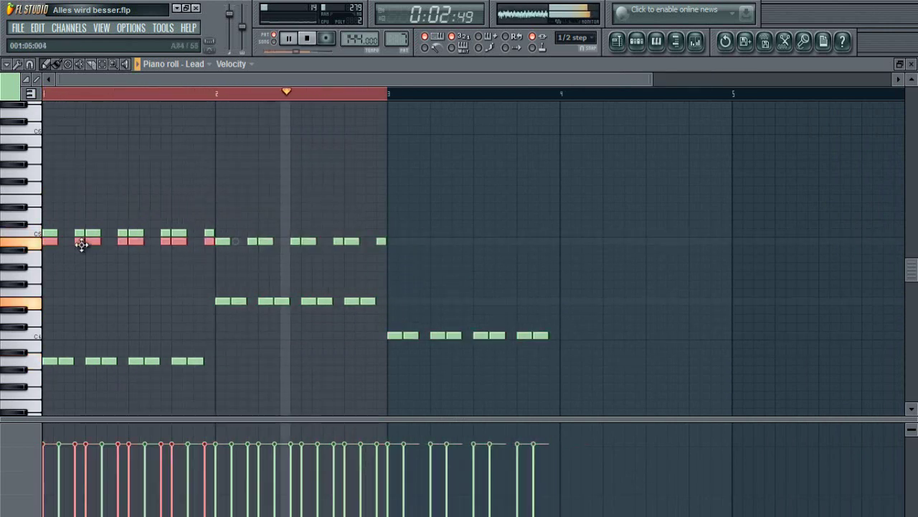
{"action": "left_click_drag", "start_coordinate": [79, 242], "coordinate": [430, 258]}
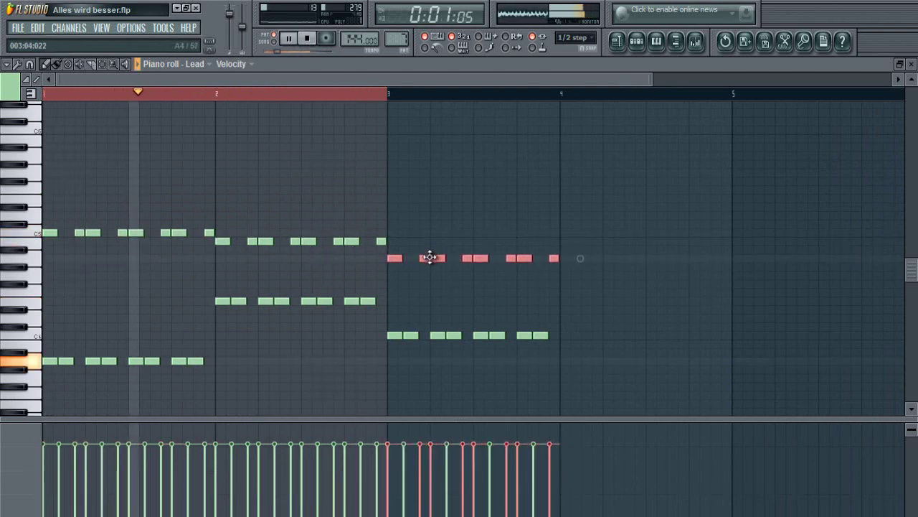
{"action": "key", "text": "ctrl+a"}
{"action": "left_click", "coordinate": [626, 155]}
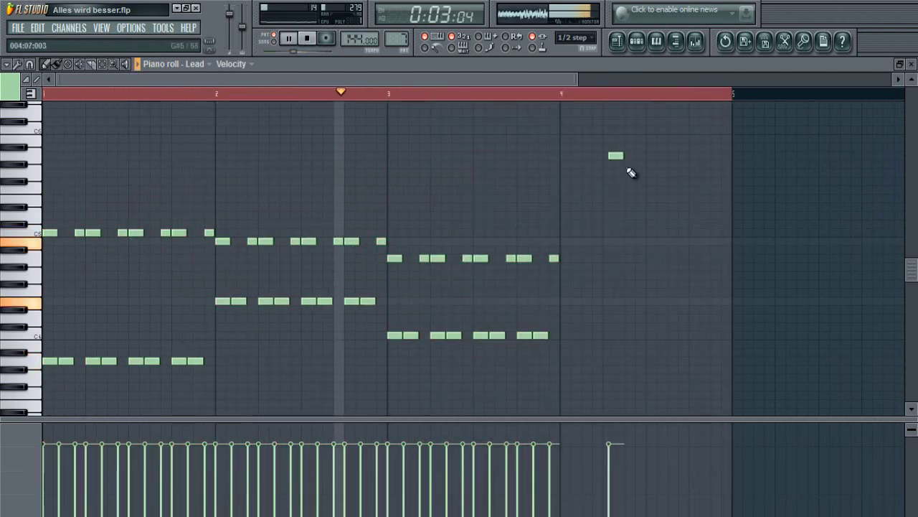
{"action": "right_click", "coordinate": [617, 152]}
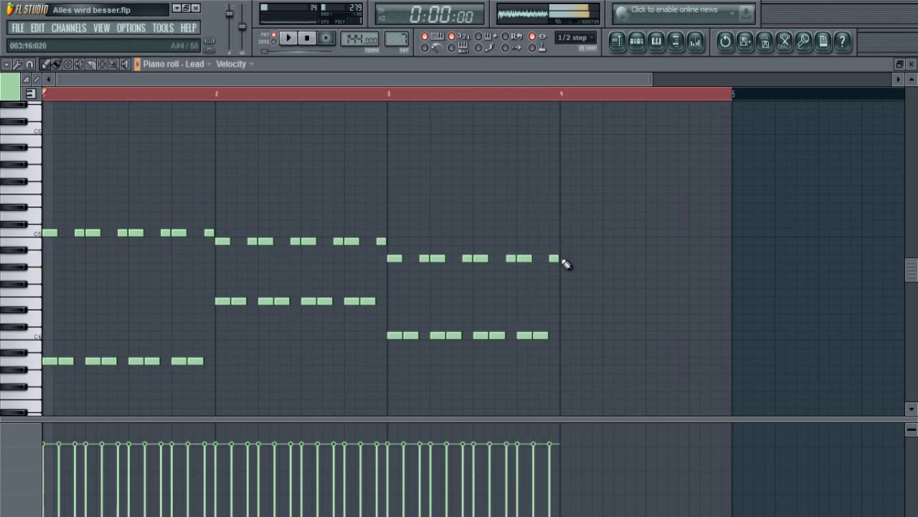
- Copy bar 3's lower C4 notes to the start of bar 4, transposed down to G3
{"action": "left_click_drag", "start_coordinate": [588, 307], "coordinate": [383, 369]}
{"action": "key", "text": "ctrl+c"}
{"action": "key", "text": "ctrl+v"}
{"action": "key", "text": "space"}
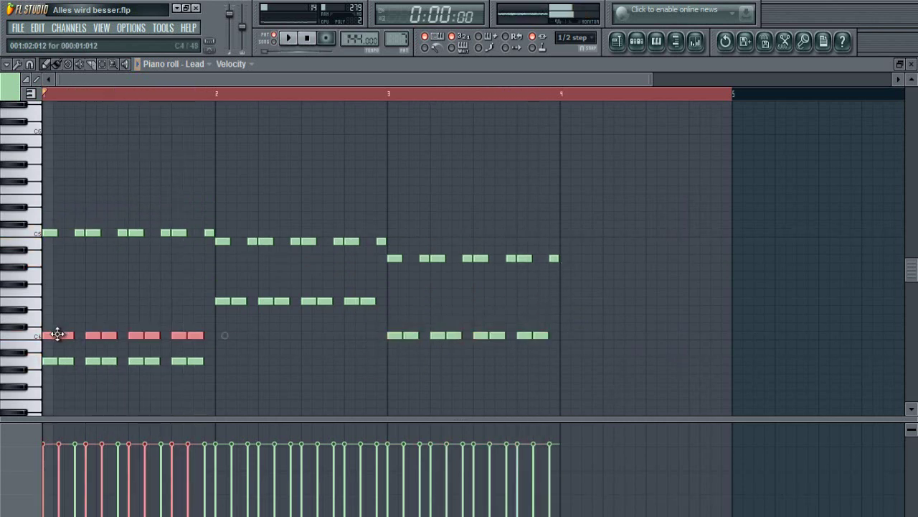
{"action": "left_click_drag", "start_coordinate": [590, 367], "coordinate": [568, 300]}
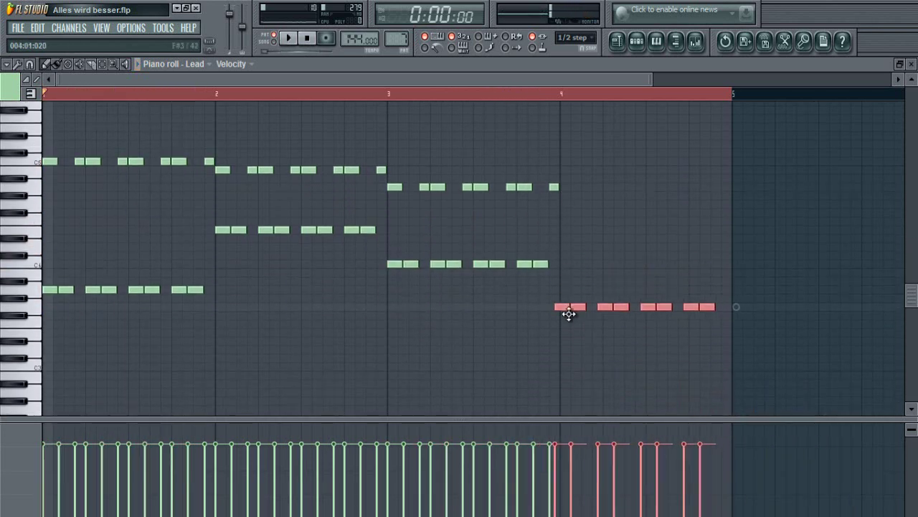
{"action": "right_click", "coordinate": [582, 231]}
{"action": "scroll", "coordinate": [601, 226], "scroll_direction": "up", "scroll_amount": 2}
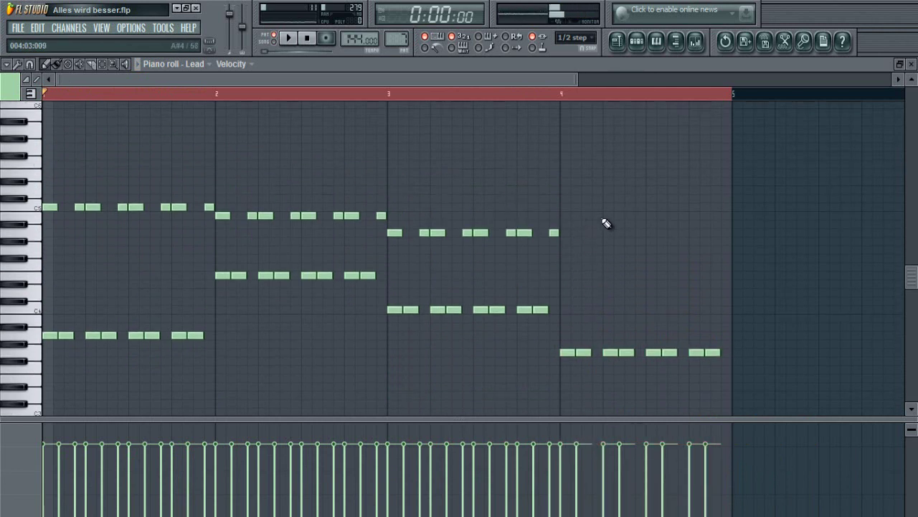
- Copy bar 3's upper A4 notes to the start of bar 4, transposed down to G4
{"action": "left_click_drag", "start_coordinate": [608, 218], "coordinate": [388, 260]}
{"action": "key", "text": "ctrl+c"}
{"action": "key", "text": "ctrl+v"}
{"action": "key", "text": "space"}
{"action": "left_click_drag", "start_coordinate": [50, 238], "coordinate": [564, 259]}
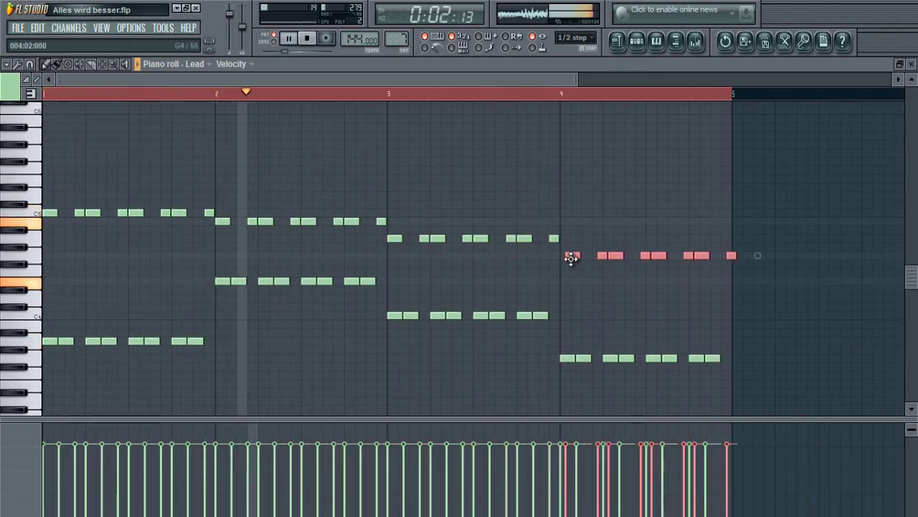
{"action": "left_click", "coordinate": [583, 205]}
{"action": "right_click", "coordinate": [586, 207]}
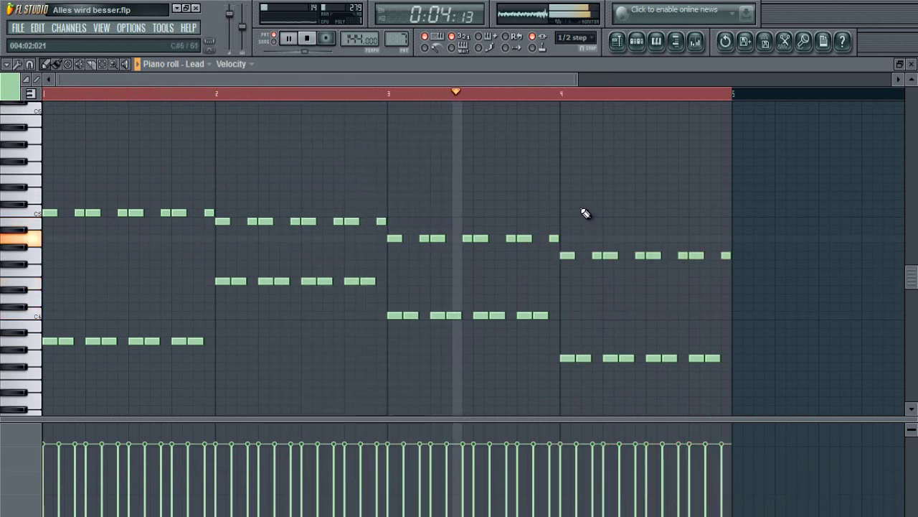
{"action": "left_click", "coordinate": [599, 187]}
{"action": "right_click", "coordinate": [600, 187]}
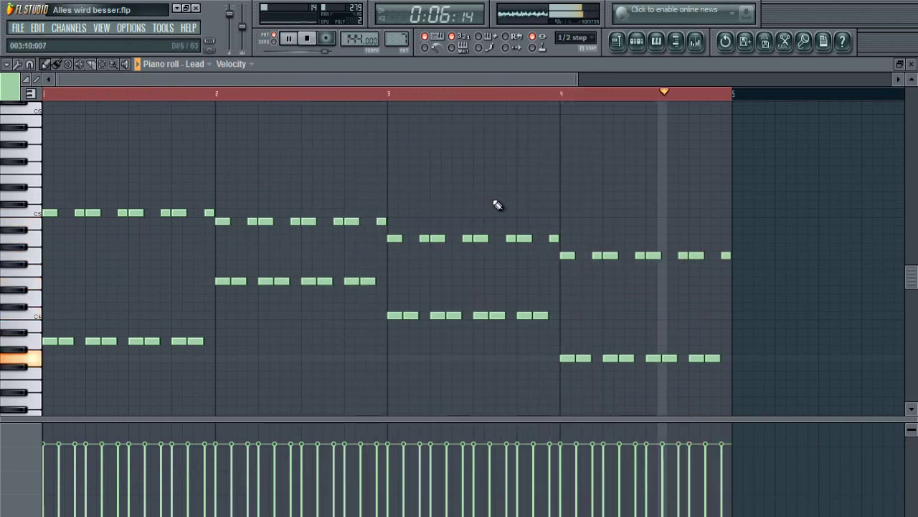
- Raise bar 4's last three upper notes to A4, B4 and C5, and play the pattern
{"action": "key", "text": "space"}
{"action": "key", "text": "space"}
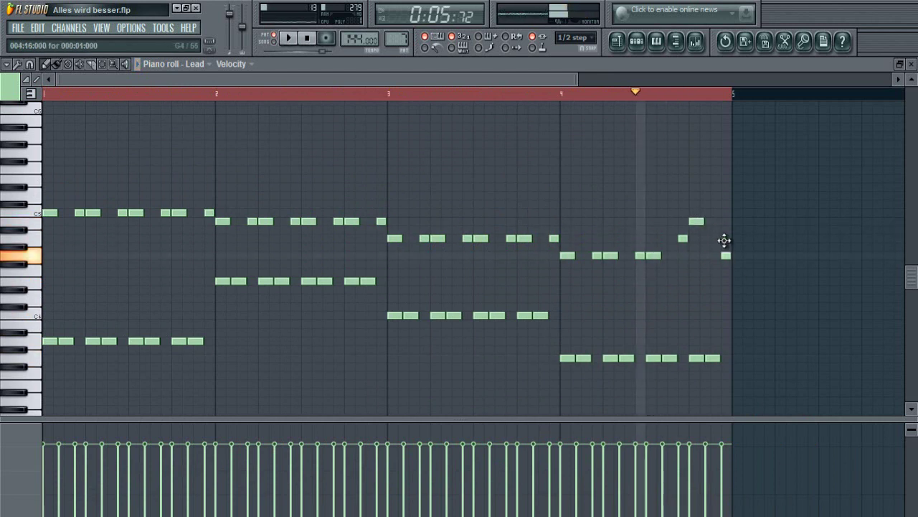
{"action": "left_click", "coordinate": [723, 211]}
{"action": "key", "text": "space"}
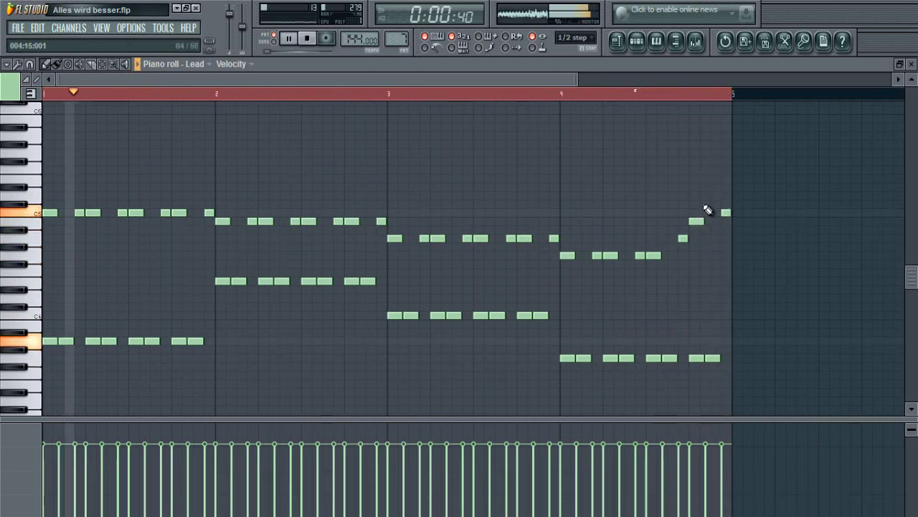
- Lower bar 4's final upper note to B4 and listen to the four-bar melody
{"action": "scroll", "coordinate": [640, 95], "scroll_direction": "down", "scroll_amount": 2}
{"action": "scroll", "coordinate": [639, 94], "scroll_direction": "up", "scroll_amount": 3}
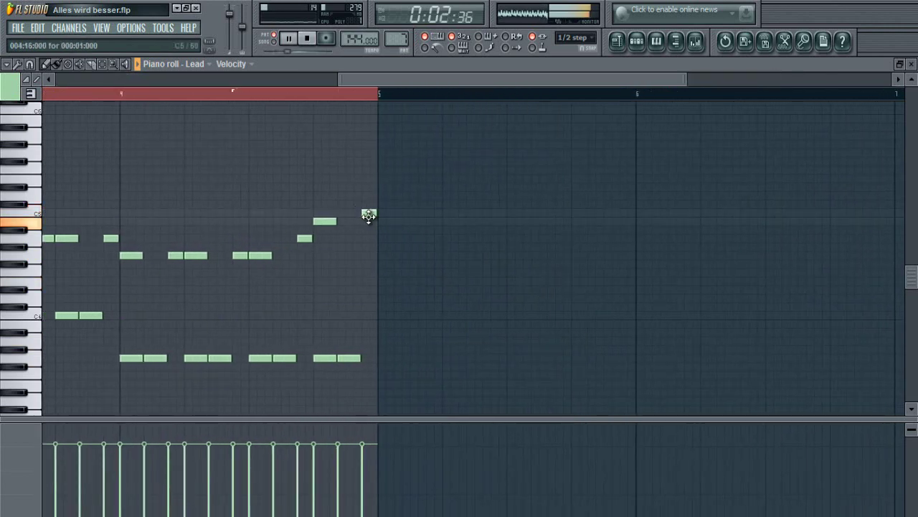
{"action": "scroll", "coordinate": [341, 101], "scroll_direction": "down", "scroll_amount": 3}
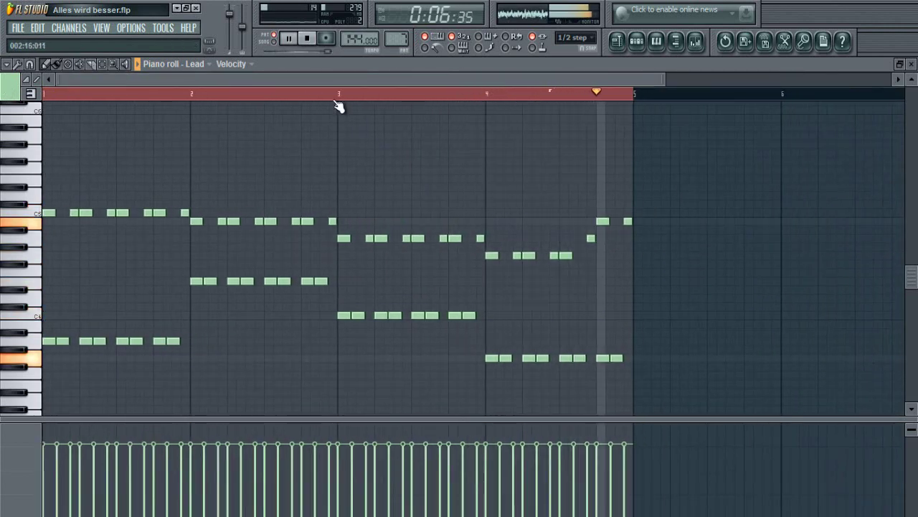
{"action": "scroll", "coordinate": [337, 106], "scroll_direction": "down", "scroll_amount": 1}
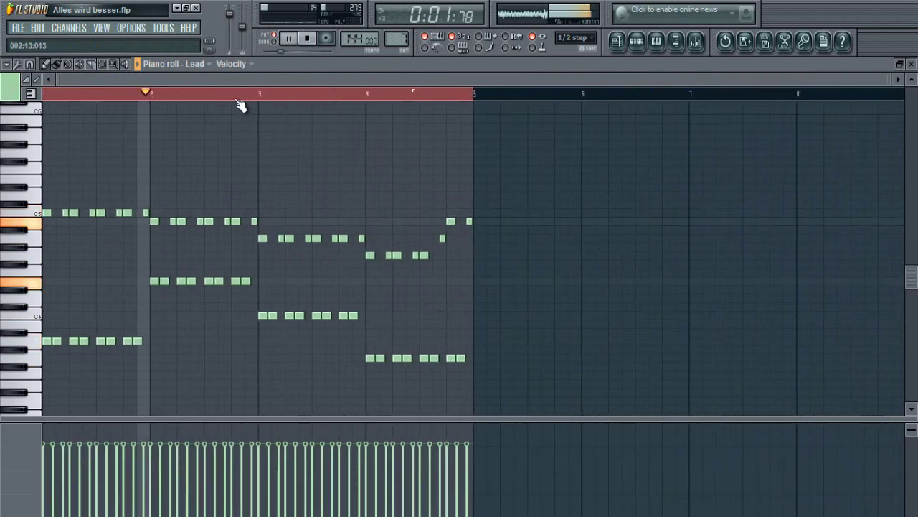
{"action": "scroll", "coordinate": [237, 103], "scroll_direction": "up", "scroll_amount": 1}
{"action": "key", "text": "space"}
- At steps 5 and 13, replace bar 1's C5 notes with E5 and raise bar 2's upper notes to C5
{"action": "scroll", "coordinate": [64, 282], "scroll_direction": "up", "scroll_amount": 2}
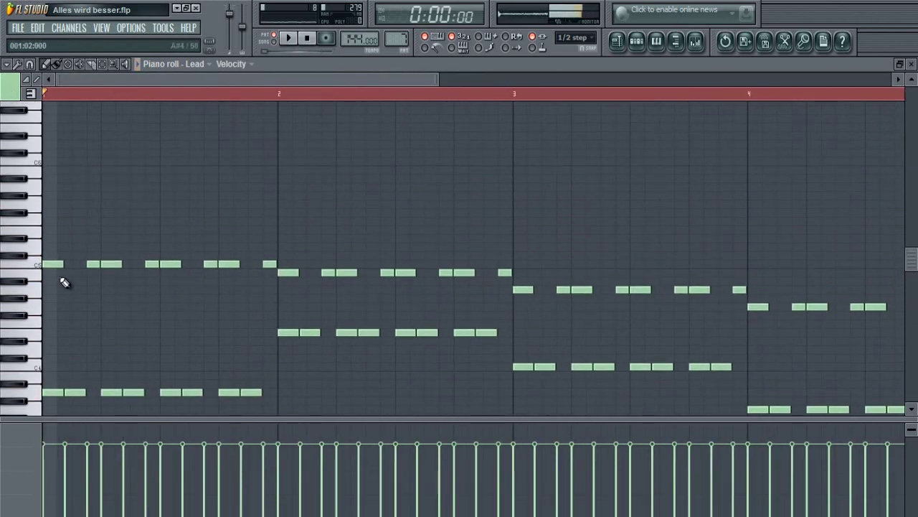
{"action": "left_click", "coordinate": [104, 225]}
{"action": "key", "text": "space"}
{"action": "right_click", "coordinate": [113, 264]}
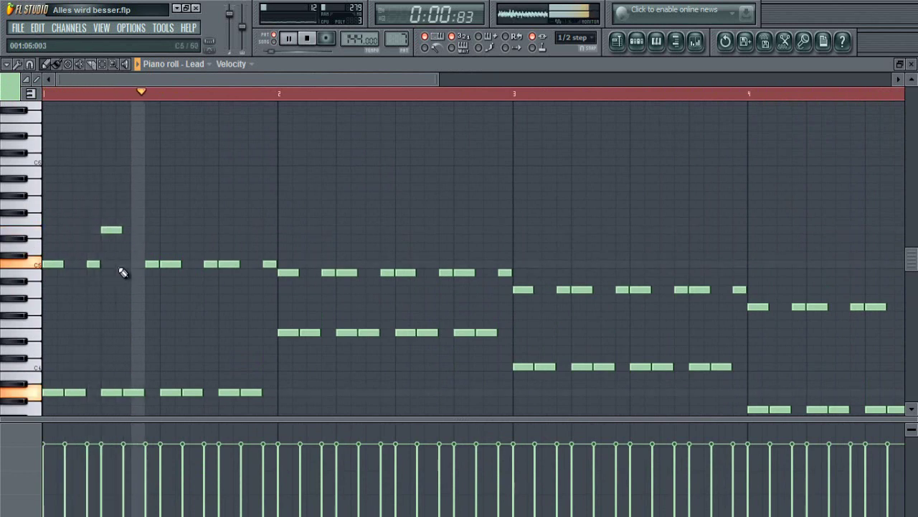
{"action": "right_click", "coordinate": [228, 263]}
{"action": "left_click", "coordinate": [226, 229]}
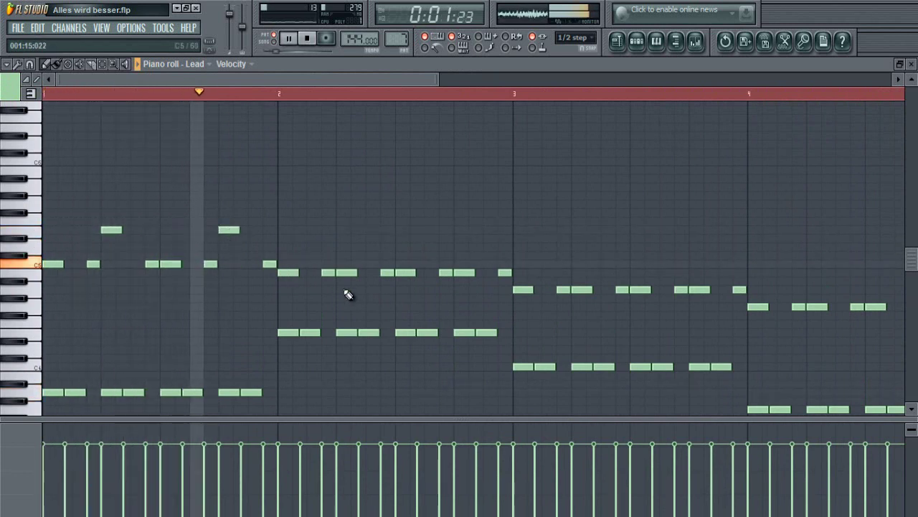
{"action": "left_click_drag", "start_coordinate": [348, 272], "coordinate": [352, 263]}
{"action": "left_click_drag", "start_coordinate": [465, 273], "coordinate": [462, 262]}
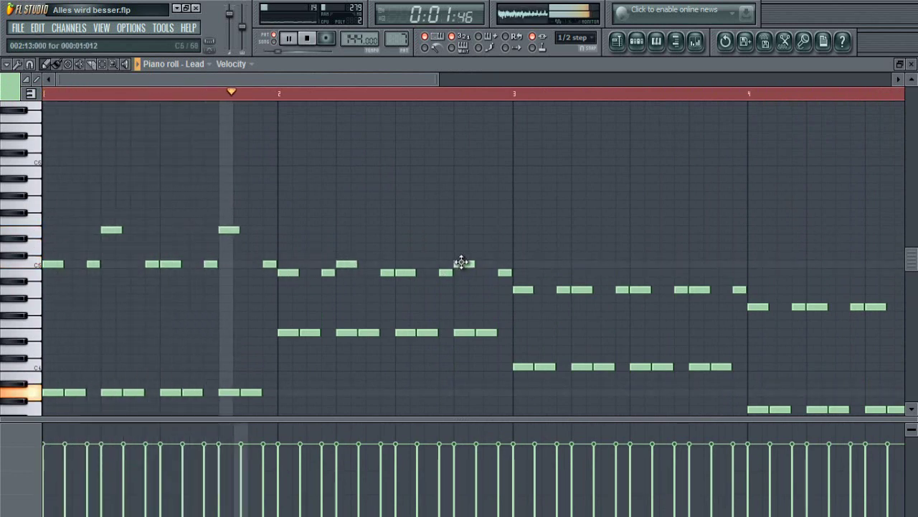
- Raise bar 3's upper notes at steps 5 and 13 to B4
{"action": "left_click_drag", "start_coordinate": [584, 288], "coordinate": [582, 261]}
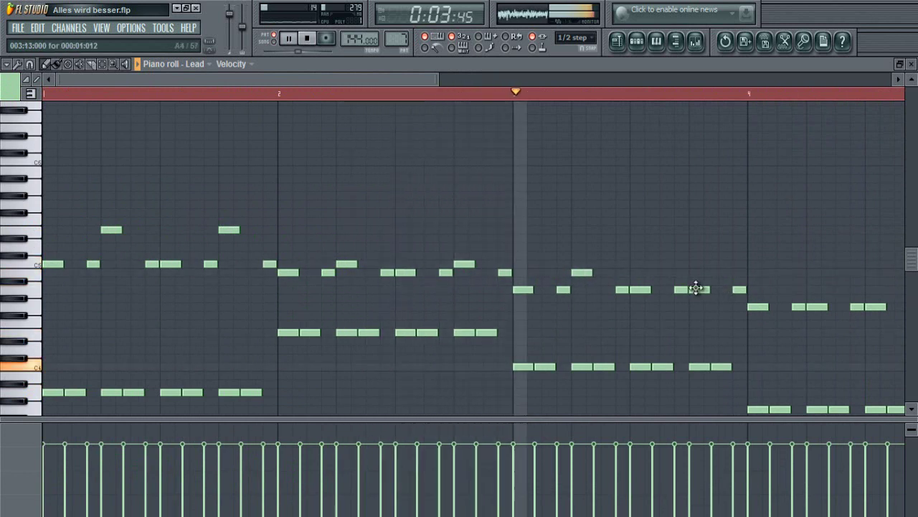
{"action": "left_click_drag", "start_coordinate": [699, 288], "coordinate": [700, 271]}
{"action": "scroll", "coordinate": [680, 99], "scroll_direction": "down", "scroll_amount": 2}
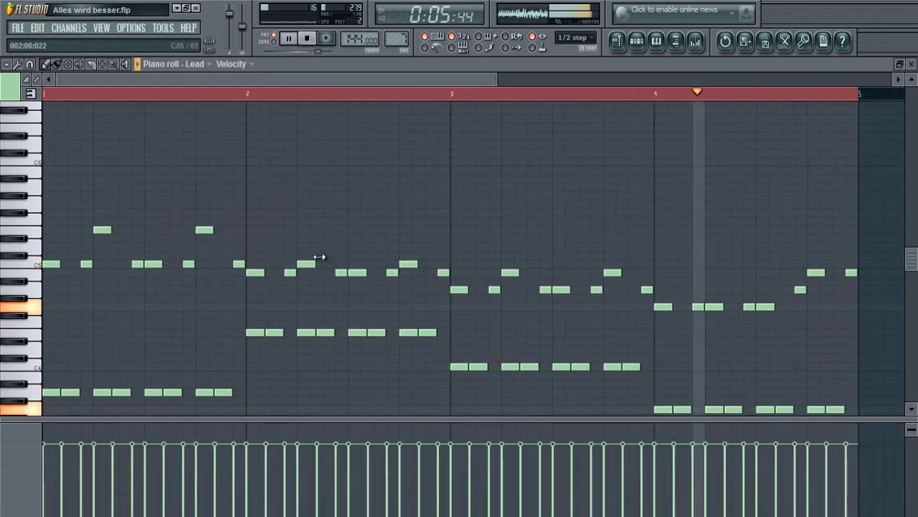
- Raise the upper notes at steps 5 and 13 of bars 2 and 3 to E5, and bar 4's step 5 note to B4
{"action": "left_click_drag", "start_coordinate": [306, 263], "coordinate": [301, 236]}
{"action": "left_click_drag", "start_coordinate": [408, 265], "coordinate": [410, 236]}
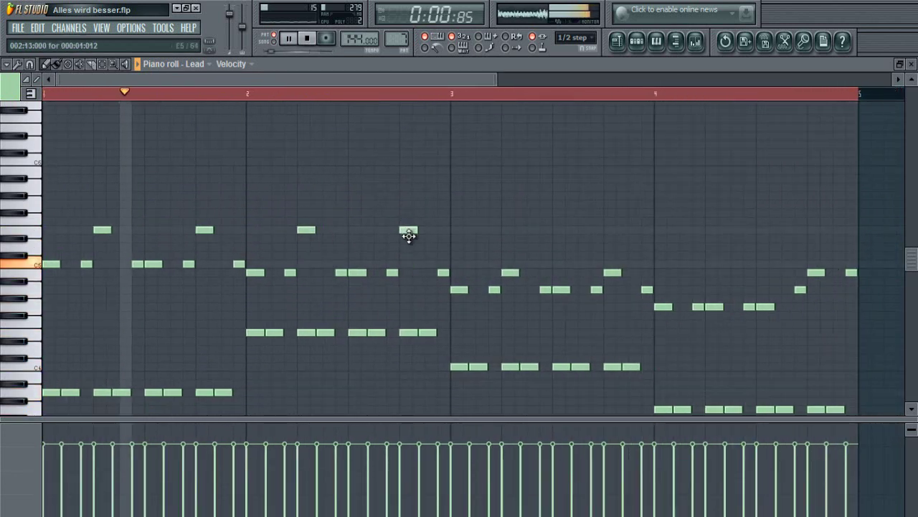
{"action": "left_click_drag", "start_coordinate": [511, 273], "coordinate": [512, 226]}
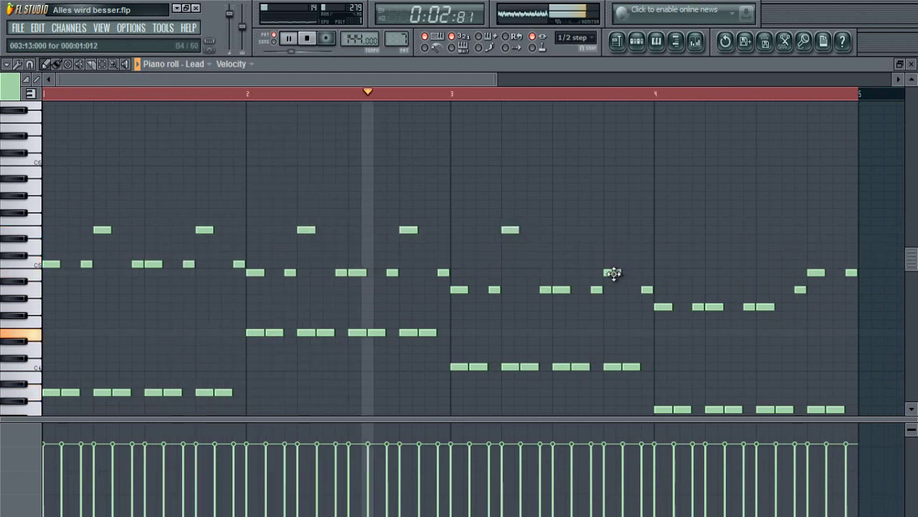
{"action": "left_click_drag", "start_coordinate": [611, 271], "coordinate": [611, 230]}
{"action": "left_click_drag", "start_coordinate": [717, 307], "coordinate": [715, 272]}
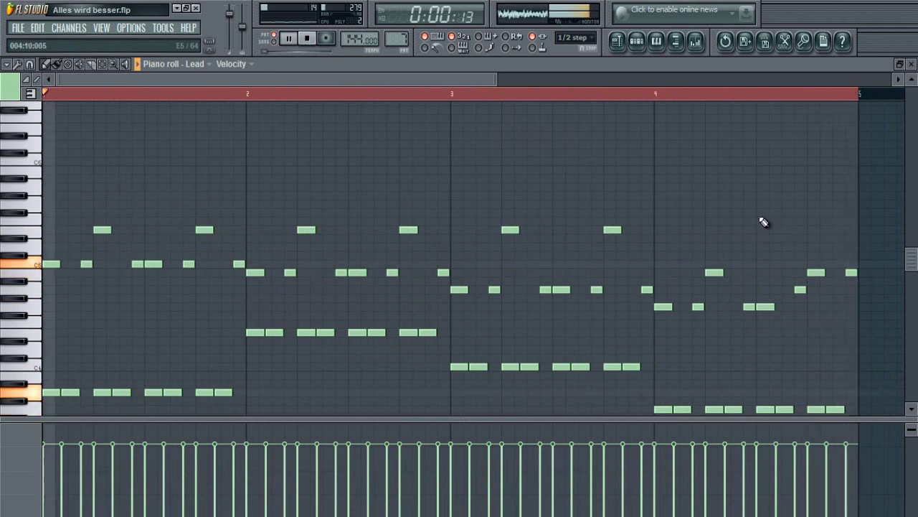
- Replace bar 4's final upper note with D5, replay the bar's ending and listen to the whole melody
{"action": "left_click_drag", "start_coordinate": [849, 264], "coordinate": [849, 255]}
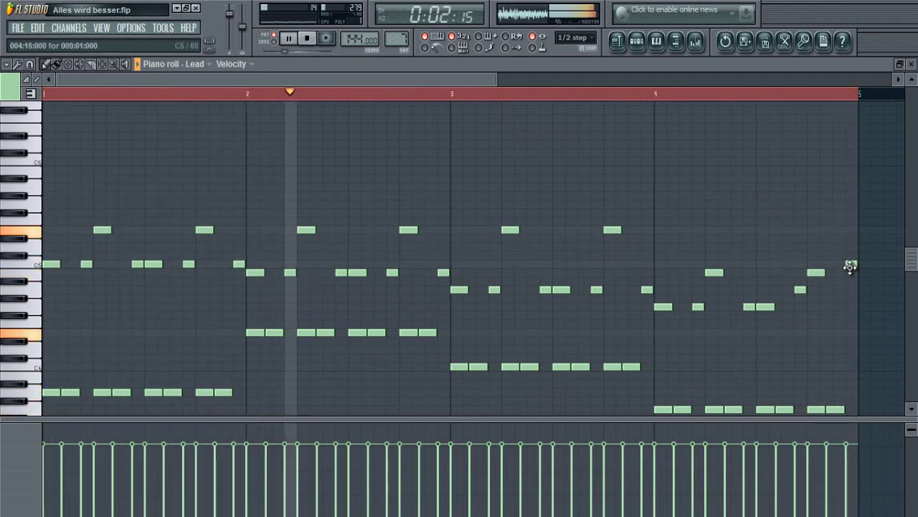
{"action": "left_click", "coordinate": [793, 94]}
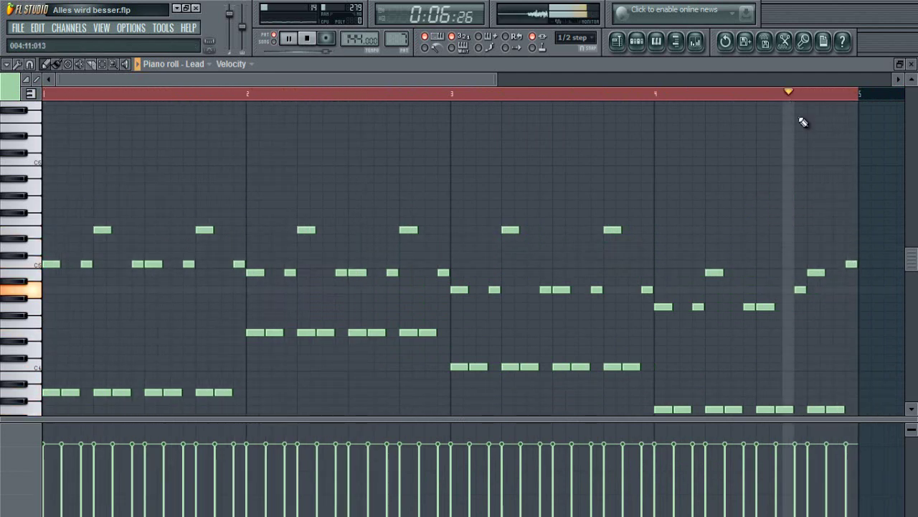
{"action": "right_click", "coordinate": [849, 264]}
{"action": "left_click", "coordinate": [850, 246]}
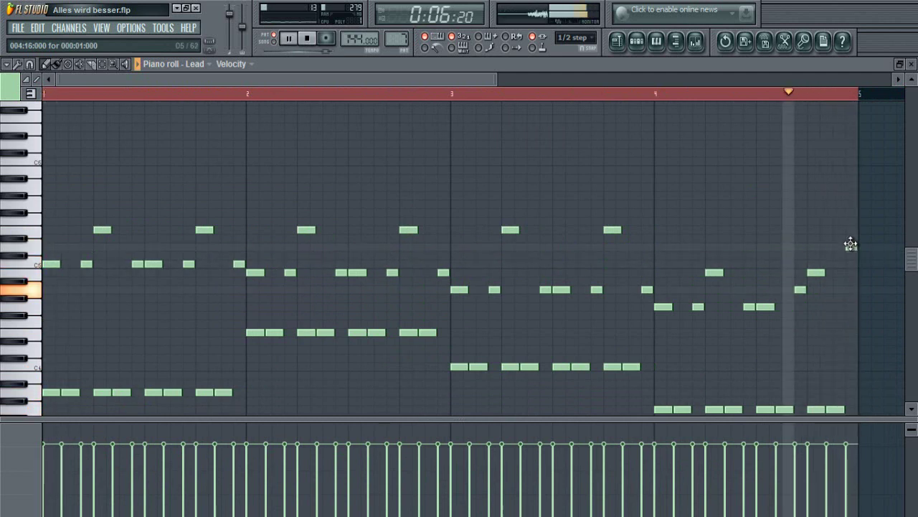
{"action": "scroll", "coordinate": [702, 102], "scroll_direction": "down", "scroll_amount": 1}
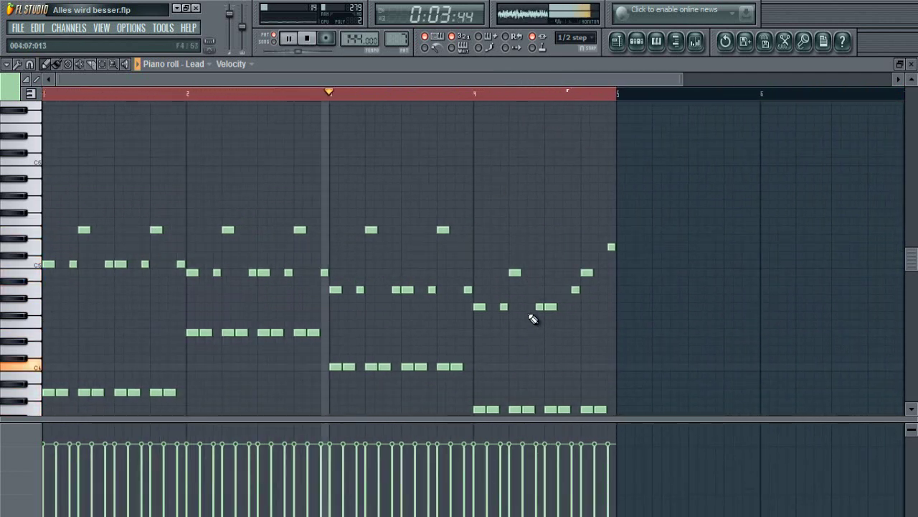
{"action": "scroll", "coordinate": [471, 203], "scroll_direction": "down", "scroll_amount": 3}
{"action": "scroll", "coordinate": [395, 235], "scroll_direction": "up", "scroll_amount": 1}
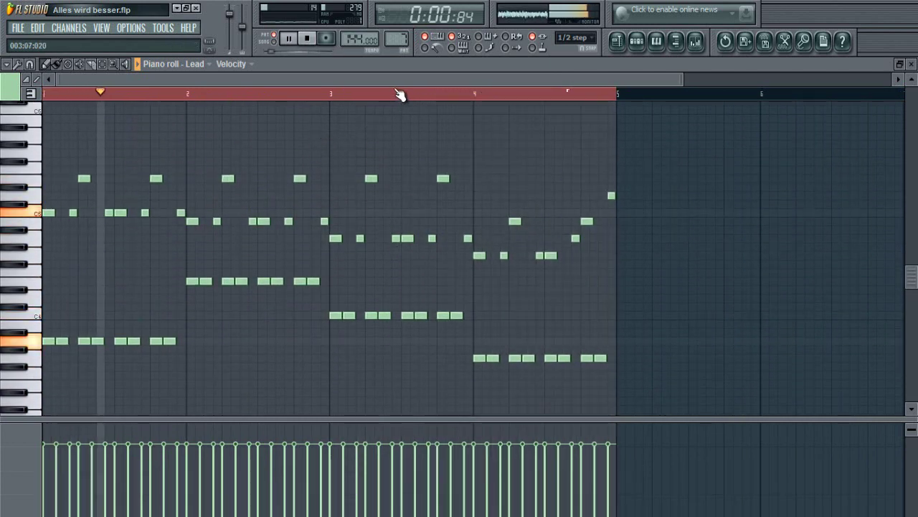
{"action": "scroll", "coordinate": [399, 95], "scroll_direction": "down", "scroll_amount": 2}
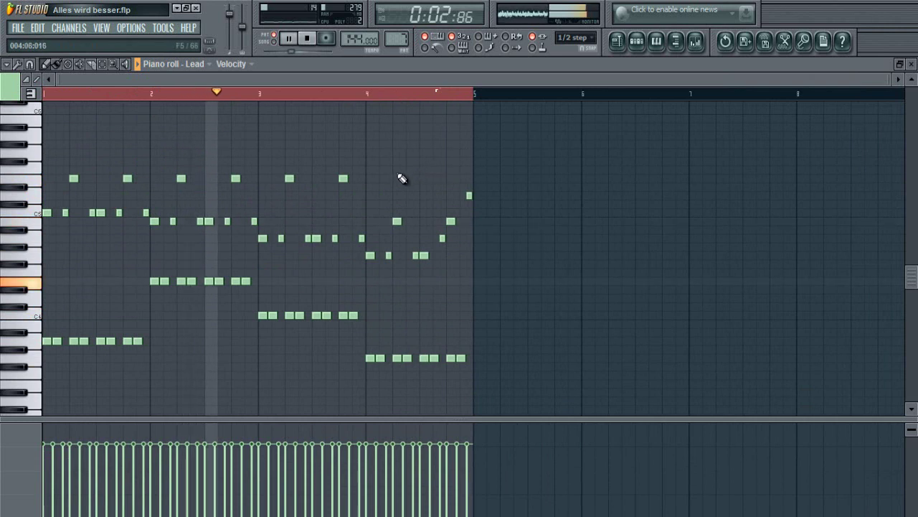
- Fill pattern 7's Kick channel on every fourth step, make it repeat across the pattern, and listen with the lead
{"action": "left_click", "coordinate": [637, 41]}
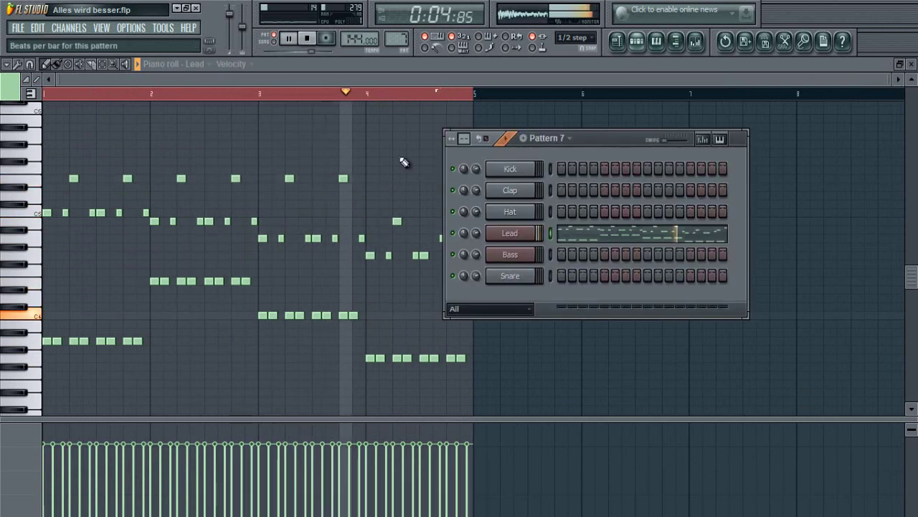
{"action": "right_click", "coordinate": [511, 169]}
{"action": "left_click", "coordinate": [557, 280]}
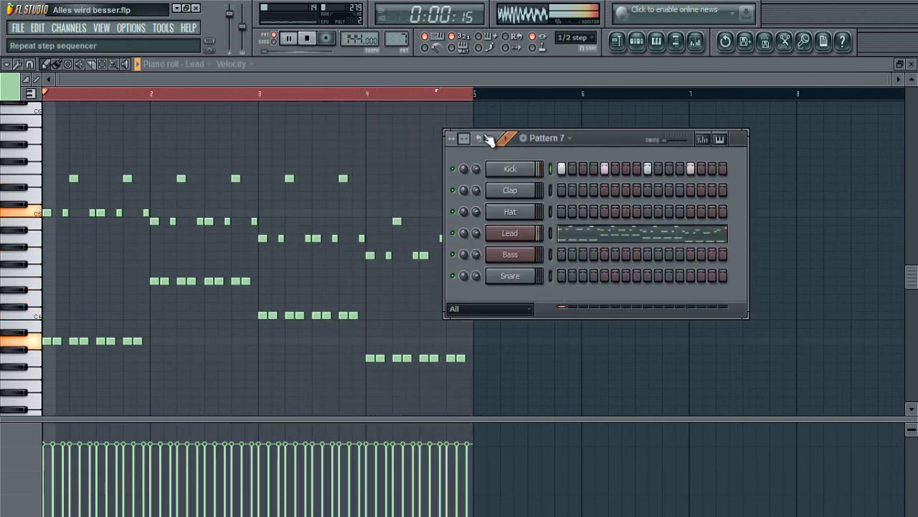
{"action": "key", "text": "space"}
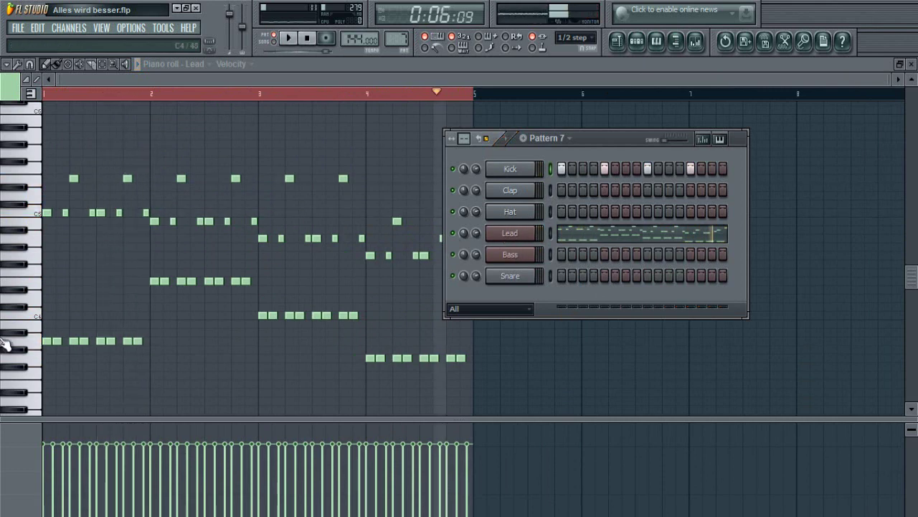
- Transpose all Lead notes up one octave, deselect them and play the pattern
{"action": "key", "text": "F6"}
{"action": "key", "text": "ctrl+a"}
{"action": "left_click_drag", "start_coordinate": [48, 342], "coordinate": [49, 236]}
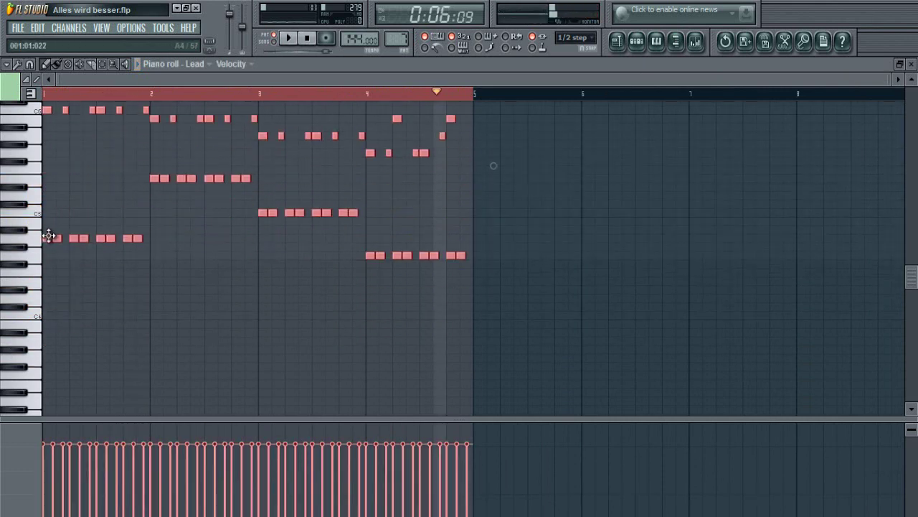
{"action": "left_click", "coordinate": [185, 278], "text": "ctrl"}
{"action": "scroll", "coordinate": [244, 263], "scroll_direction": "up", "scroll_amount": 2}
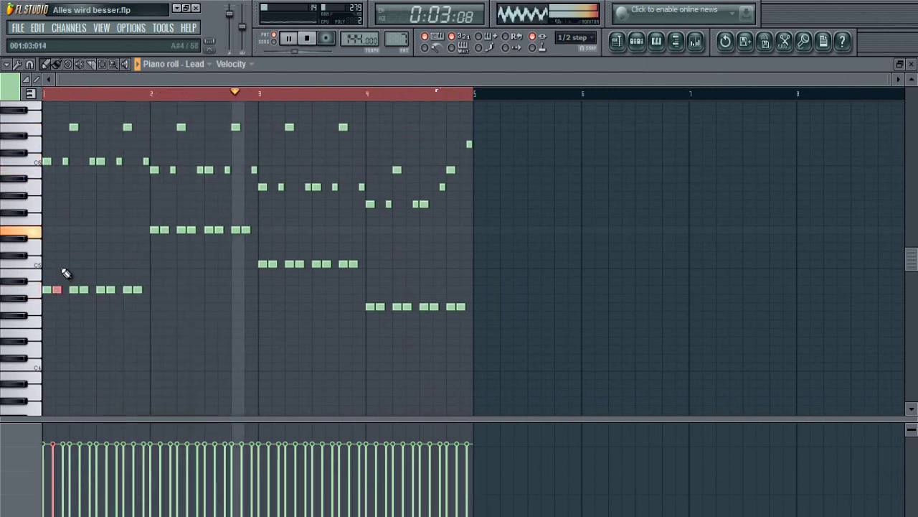
- Copy the first lower Lead note of each of the four bars into the Bass channel's piano roll
{"action": "left_click_drag", "start_coordinate": [44, 283], "coordinate": [50, 294]}
{"action": "mouse_move", "coordinate": [148, 220]}
{"action": "left_mouse_down"}
{"action": "mouse_move", "coordinate": [150, 242]}
{"action": "mouse_move", "coordinate": [157, 233]}
{"action": "left_mouse_up"}
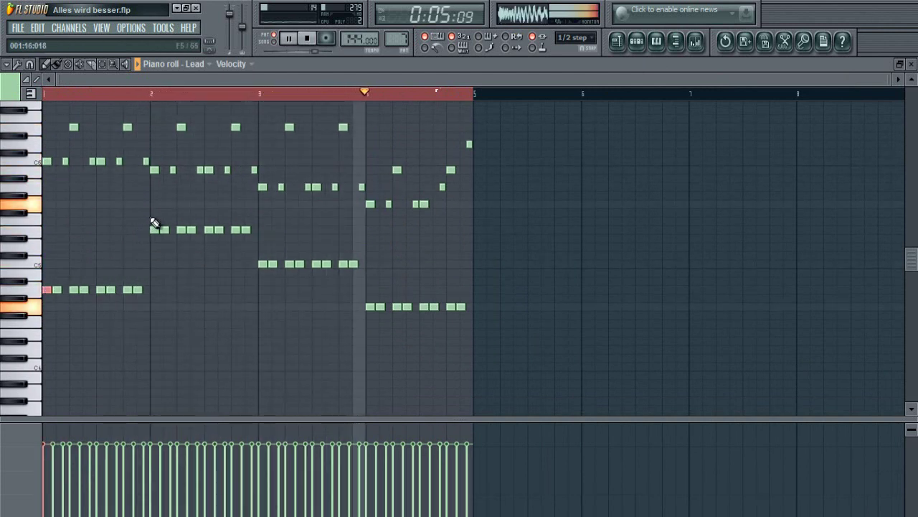
{"action": "left_click_drag", "start_coordinate": [257, 257], "coordinate": [266, 272]}
{"action": "left_click_drag", "start_coordinate": [365, 299], "coordinate": [375, 312]}
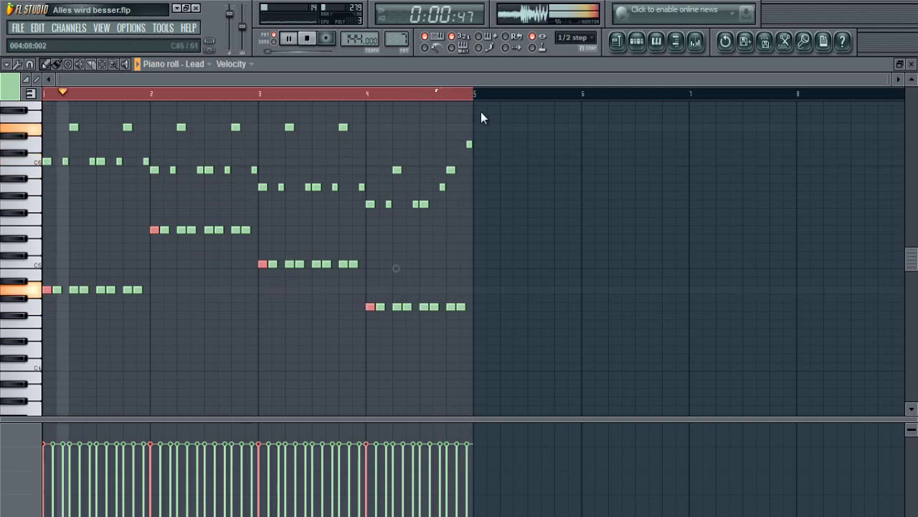
{"action": "key", "text": "space"}
{"action": "left_click", "coordinate": [198, 66]}
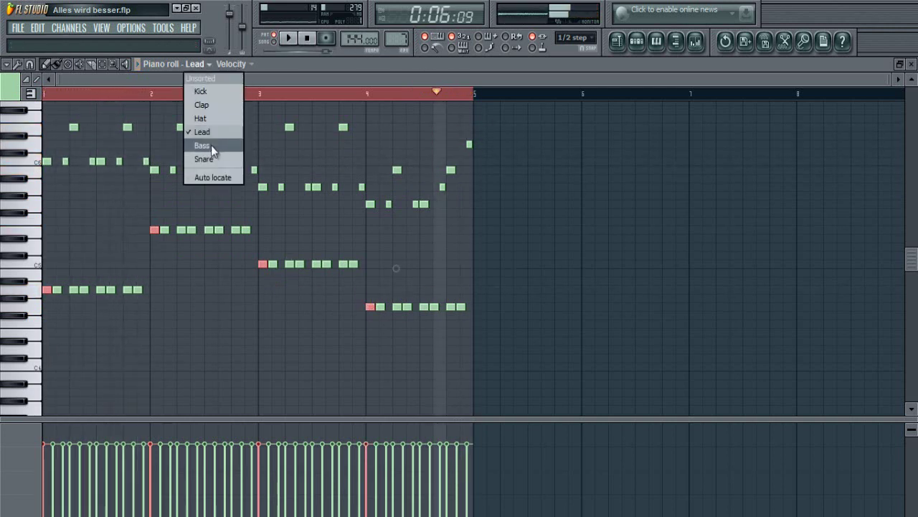
{"action": "left_click", "coordinate": [203, 146]}
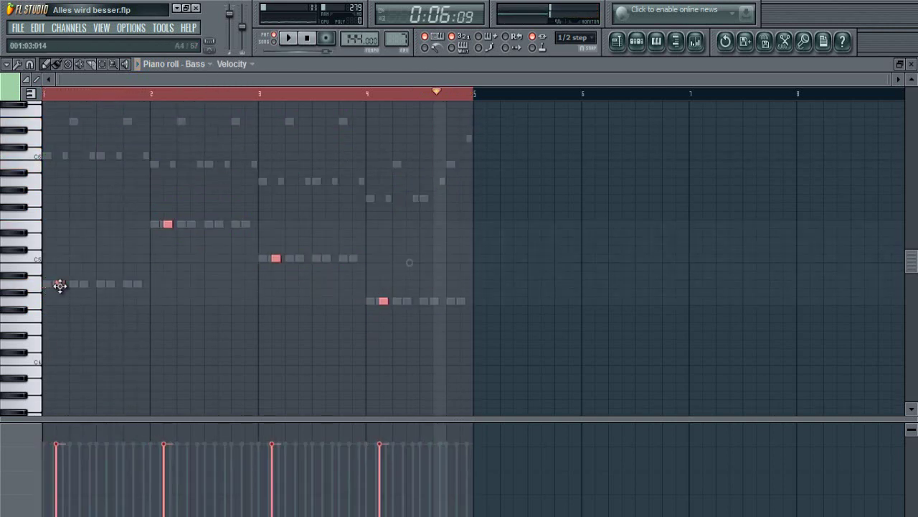
- Set the snap to Line and repeat the copied bass notes on all four offbeats of every bar
{"action": "scroll", "coordinate": [78, 93], "scroll_direction": "up", "scroll_amount": 4}
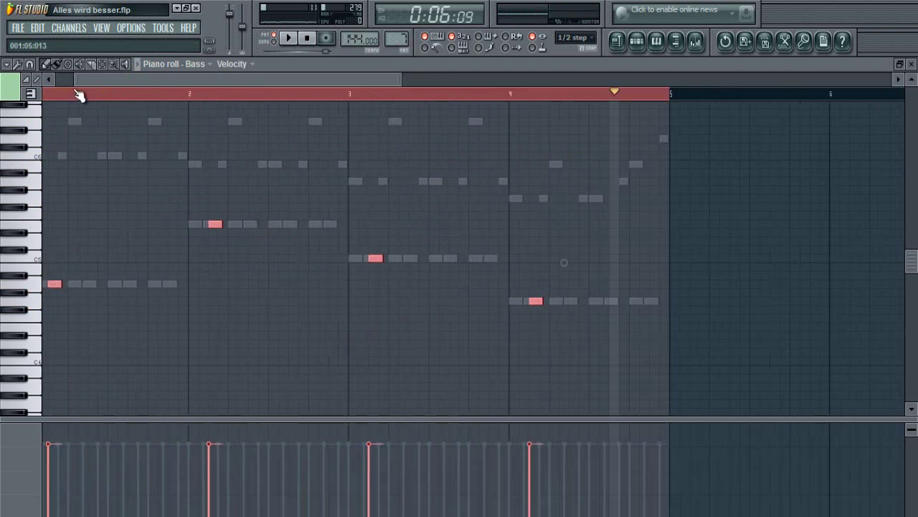
{"action": "left_click", "coordinate": [576, 40]}
{"action": "scroll", "coordinate": [347, 113], "scroll_direction": "down", "scroll_amount": 4}
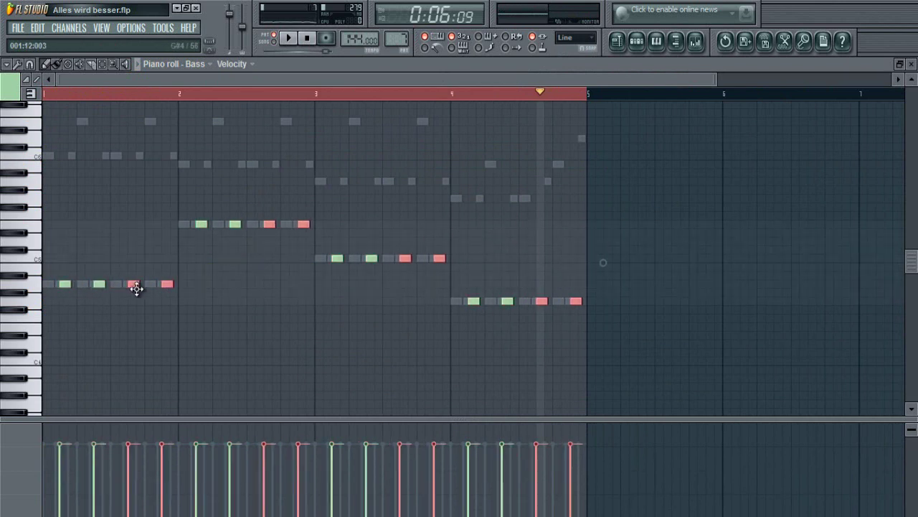
{"action": "left_click", "coordinate": [230, 279]}
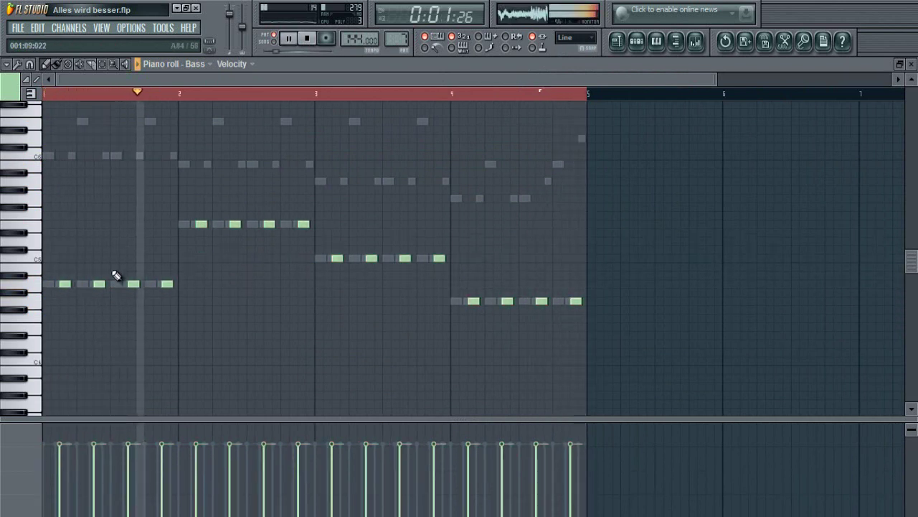
- Return to the Lead piano roll and lower the Lead channel's volume to about 71%
{"action": "right_click", "coordinate": [323, 261]}
{"action": "scroll", "coordinate": [443, 221], "scroll_direction": "up", "scroll_amount": 3}
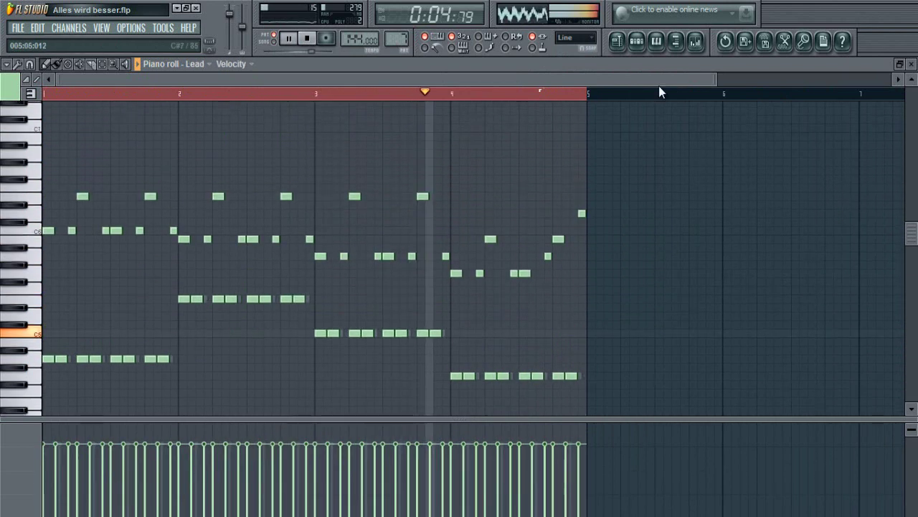
{"action": "left_click", "coordinate": [636, 41]}
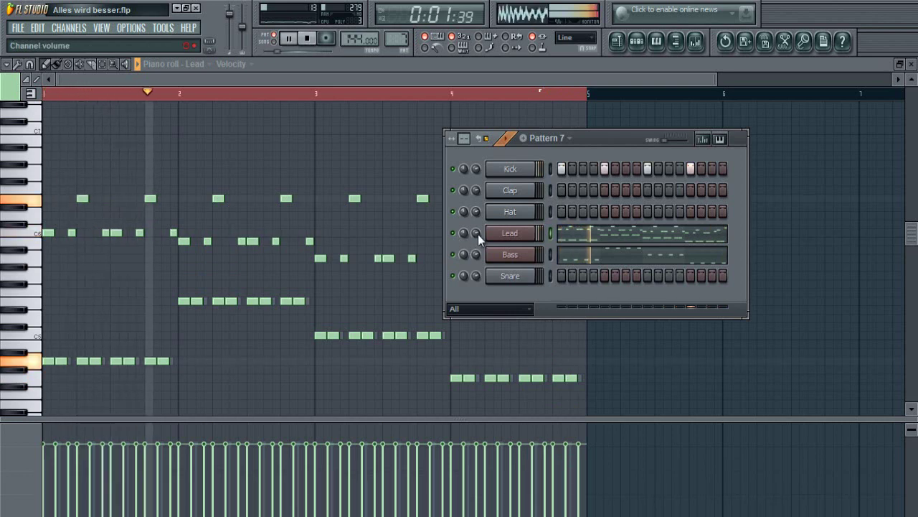
{"action": "mouse_move", "coordinate": [477, 234]}
{"action": "left_mouse_down"}
{"action": "mouse_move", "coordinate": [477, 257]}
{"action": "mouse_move", "coordinate": [475, 244]}
{"action": "left_mouse_up"}
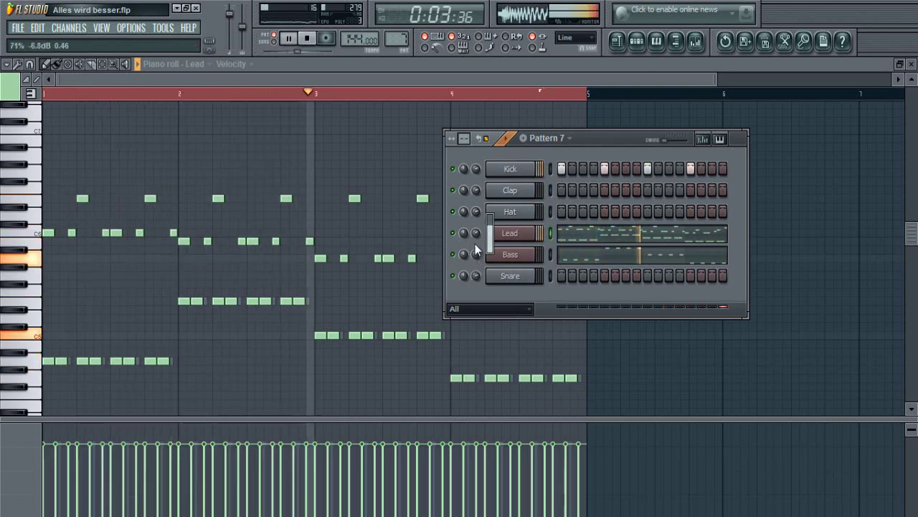
- Inspect the EQUO equalizer on the Lead mixer track while the pattern plays
{"action": "left_click", "coordinate": [695, 43]}
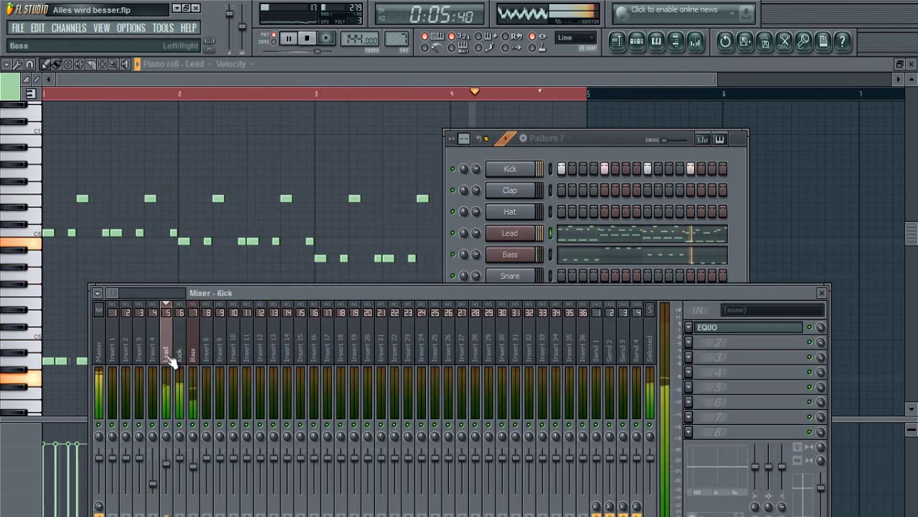
{"action": "left_click", "coordinate": [747, 332]}
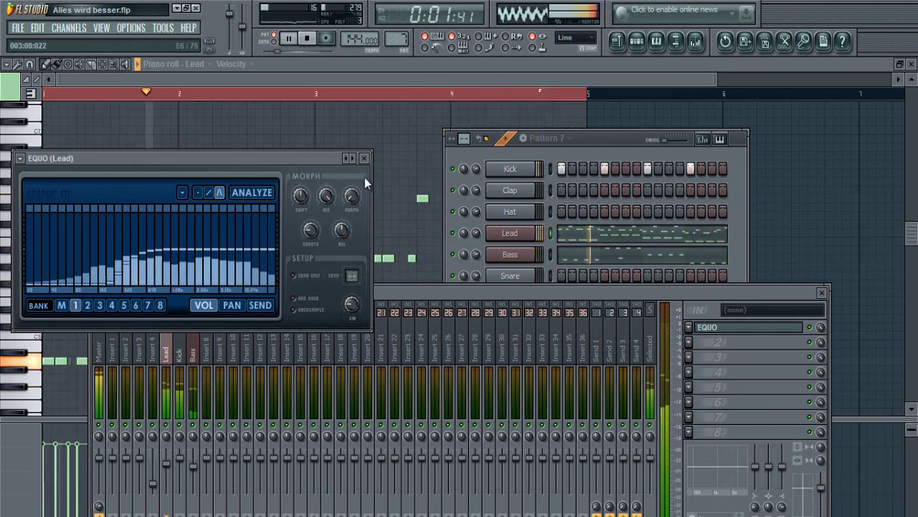
{"action": "left_click", "coordinate": [364, 158]}
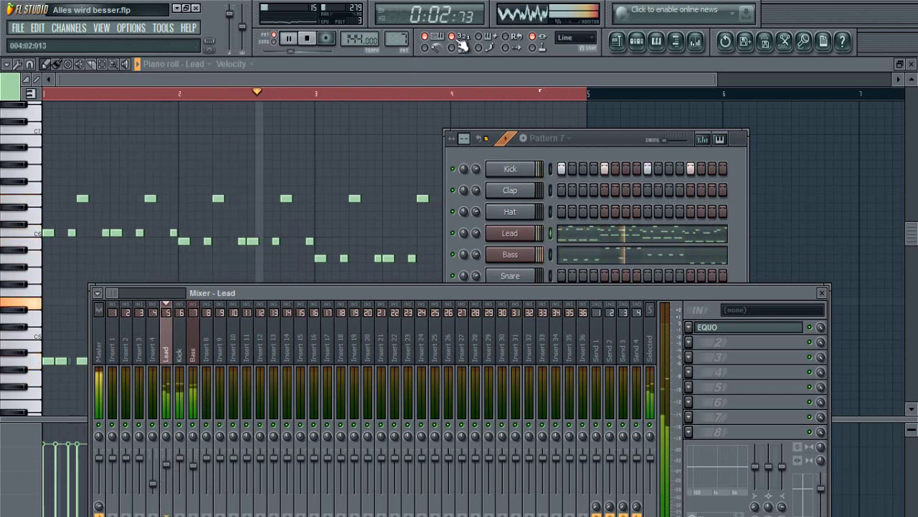
- Switch to the empty pattern 8 and open the Bass channel's piano roll
{"action": "left_click", "coordinate": [404, 66]}
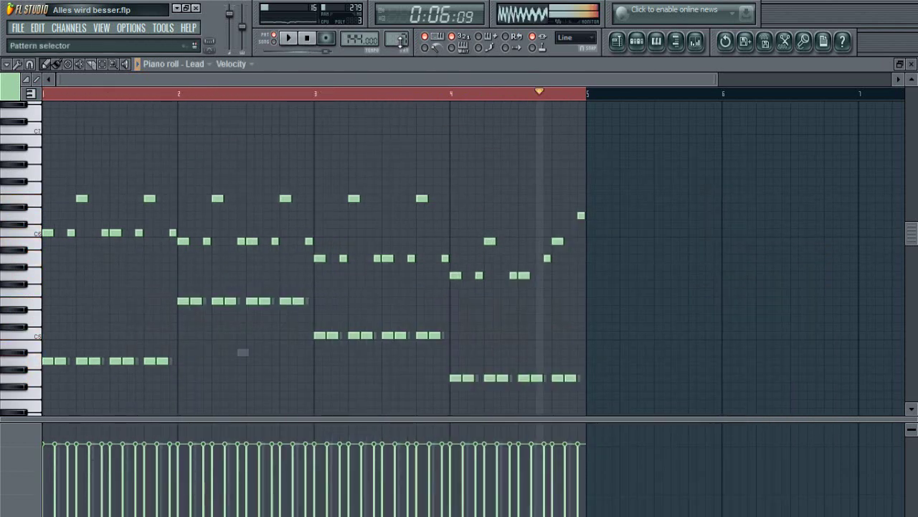
{"action": "scroll", "coordinate": [402, 38], "scroll_direction": "up", "scroll_amount": 1}
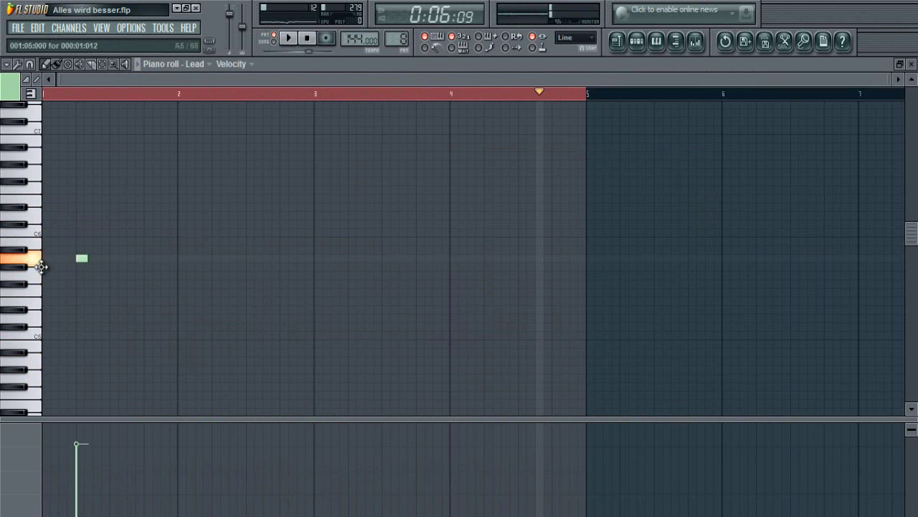
{"action": "left_click", "coordinate": [637, 41]}
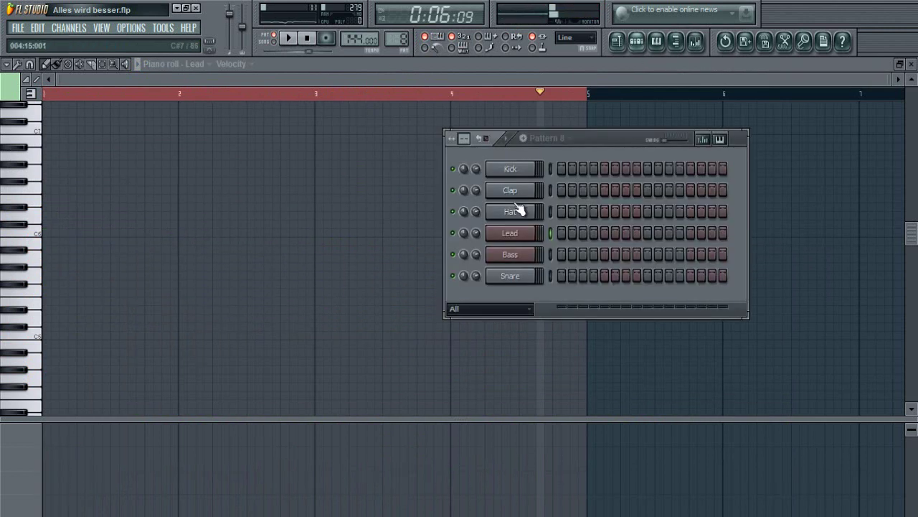
{"action": "right_click", "coordinate": [516, 247]}
{"action": "left_click", "coordinate": [566, 254]}
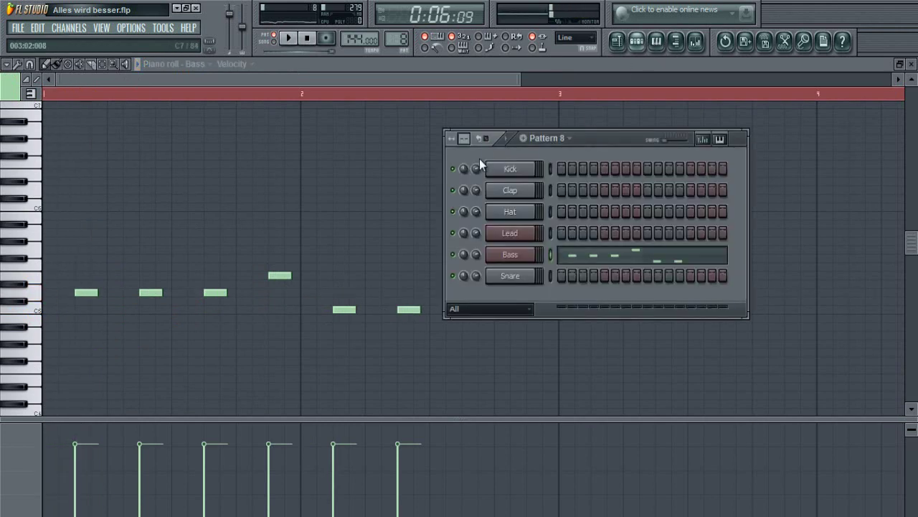
- Fill pattern 8's Kick channel on every fourth step and play it with the bass notes
{"action": "right_click", "coordinate": [535, 167]}
{"action": "left_click", "coordinate": [569, 284]}
{"action": "key", "text": "space"}
{"action": "left_click", "coordinate": [357, 184]}
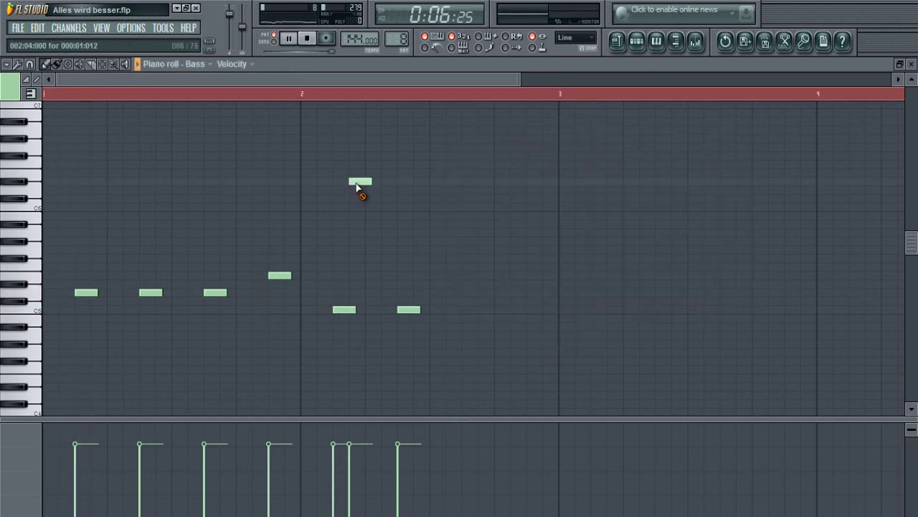
{"action": "scroll", "coordinate": [244, 97], "scroll_direction": "down", "scroll_amount": 1}
{"action": "key", "text": "space"}
{"action": "key", "text": "space"}
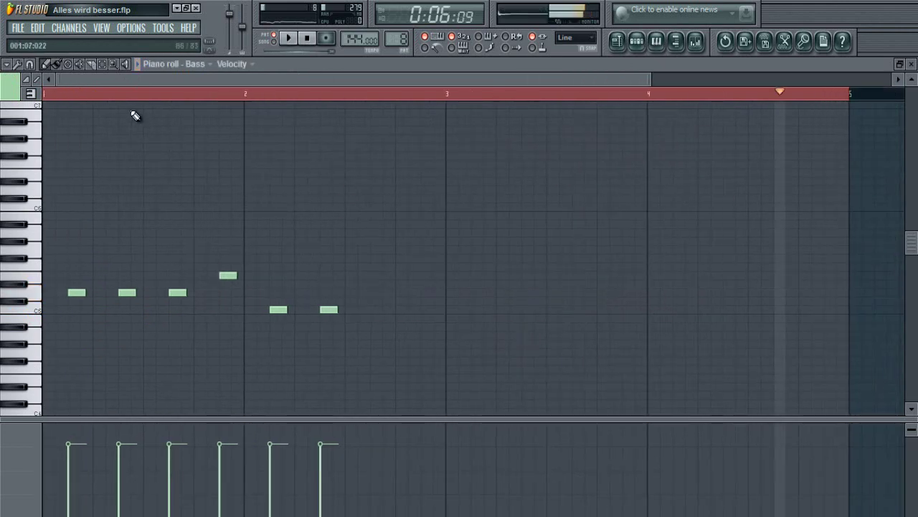
- Try two more offbeat bass notes at the end of bar 2, the first on C5, and replay the pattern
{"action": "left_click", "coordinate": [373, 311]}
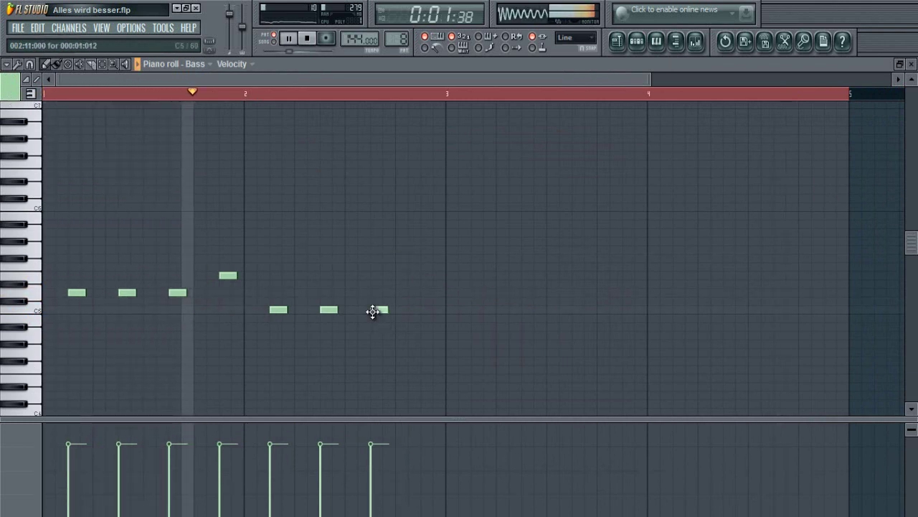
{"action": "mouse_move", "coordinate": [423, 323]}
{"action": "left_mouse_down"}
{"action": "mouse_move", "coordinate": [417, 313]}
{"action": "mouse_move", "coordinate": [425, 339]}
{"action": "left_mouse_up"}
{"action": "key", "text": "space"}
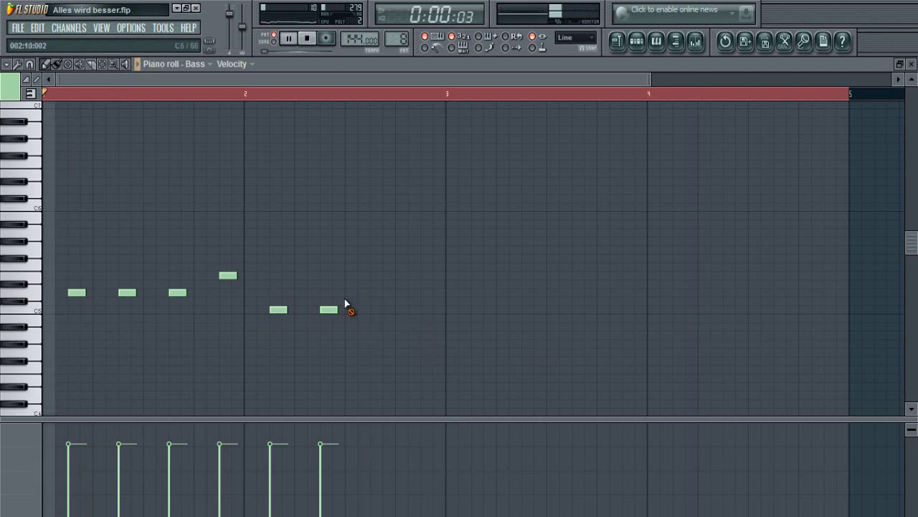
- Replace bar 1's fourth bass note with D5 and clear all bass notes from bar 2
{"action": "right_click", "coordinate": [280, 310]}
{"action": "right_click", "coordinate": [329, 311]}
{"action": "right_click", "coordinate": [226, 275]}
{"action": "left_click", "coordinate": [225, 293]}
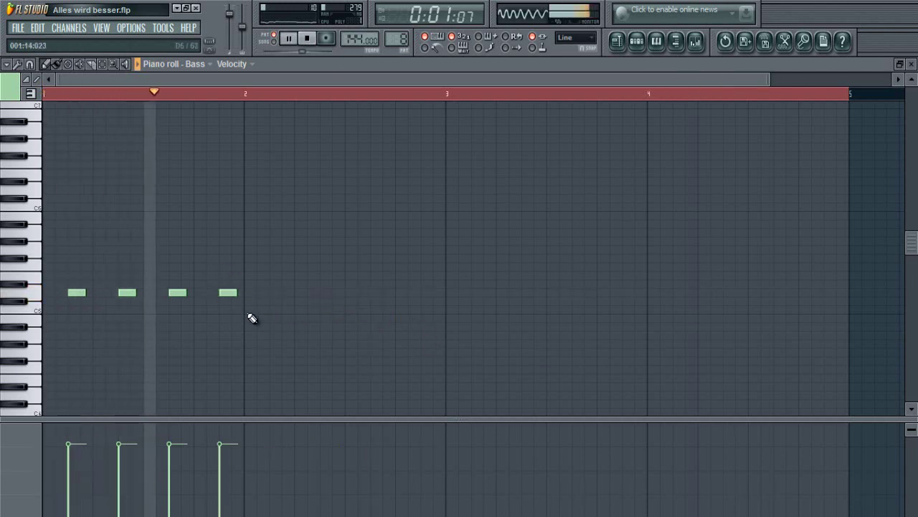
{"action": "left_click", "coordinate": [273, 311]}
{"action": "right_click", "coordinate": [329, 309]}
{"action": "right_click", "coordinate": [278, 310]}
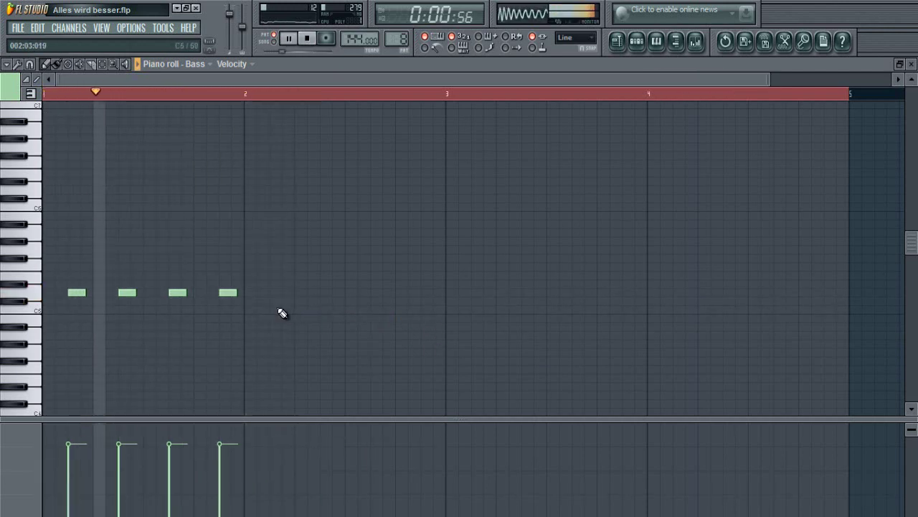
- Place four offbeat bass notes in bar 2 and lower them to A4
{"action": "left_click", "coordinate": [277, 310]}
{"action": "left_click", "coordinate": [324, 311]}
{"action": "left_click", "coordinate": [371, 311]}
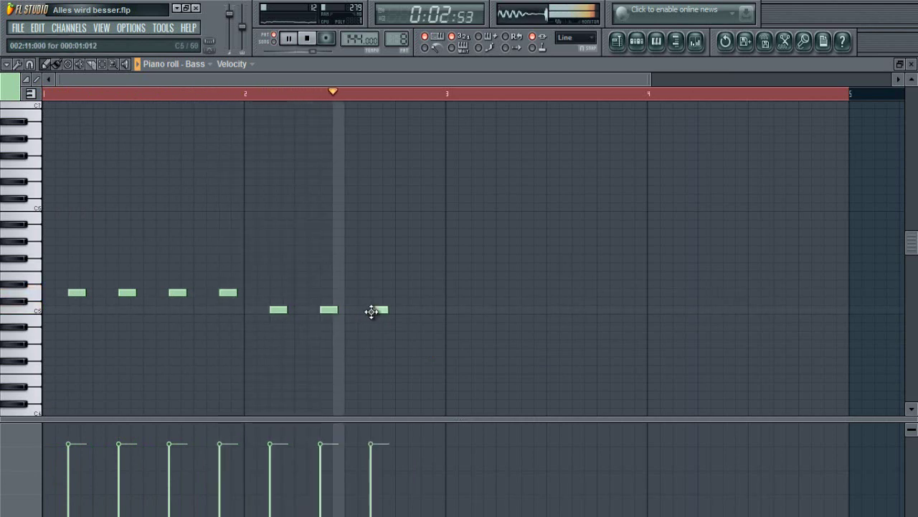
{"action": "left_click", "coordinate": [413, 311]}
{"action": "left_click", "coordinate": [439, 261]}
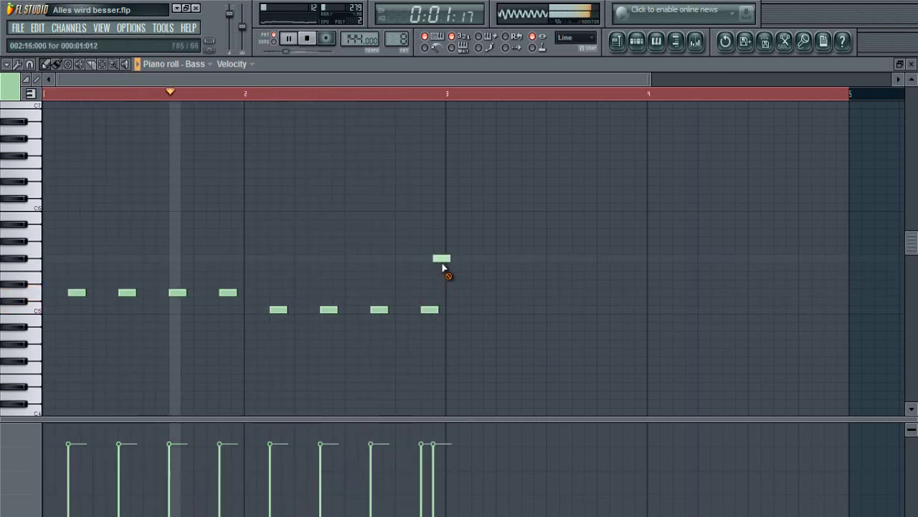
{"action": "right_click", "coordinate": [441, 261]}
{"action": "left_click_drag", "start_coordinate": [485, 281], "coordinate": [269, 327]}
{"action": "key", "text": "space"}
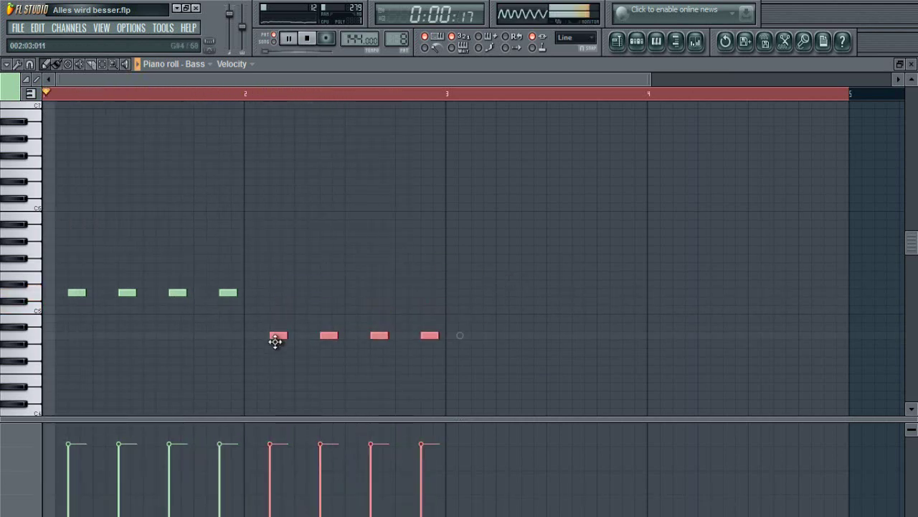
{"action": "left_click", "coordinate": [378, 287]}
- Place four offbeat bass notes in bar 3 and raise them to C5
{"action": "left_click", "coordinate": [480, 319]}
{"action": "left_click", "coordinate": [530, 318]}
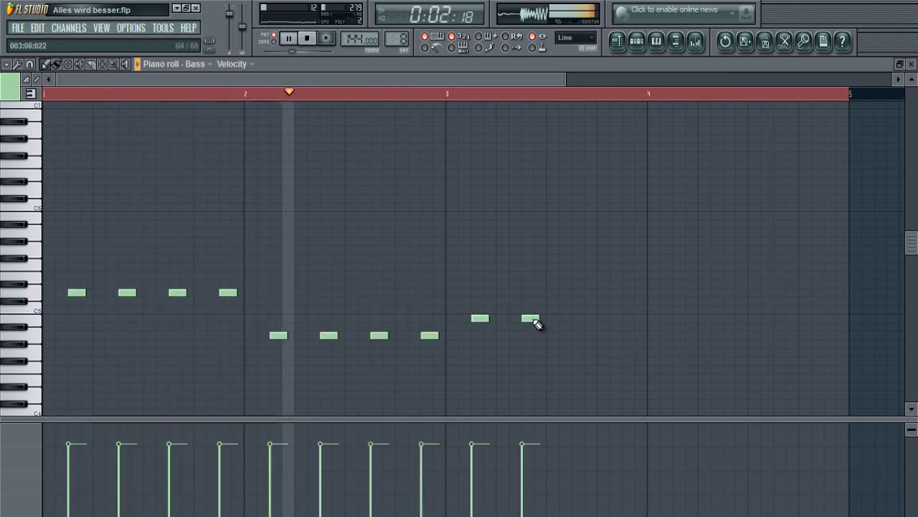
{"action": "left_click", "coordinate": [631, 319]}
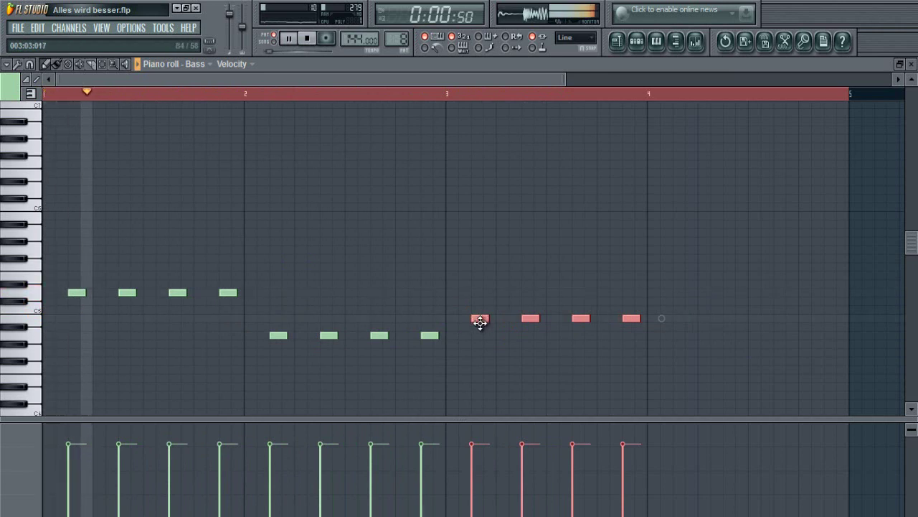
{"action": "left_click_drag", "start_coordinate": [480, 319], "coordinate": [480, 310]}
{"action": "left_click_drag", "start_coordinate": [509, 81], "coordinate": [600, 87]}
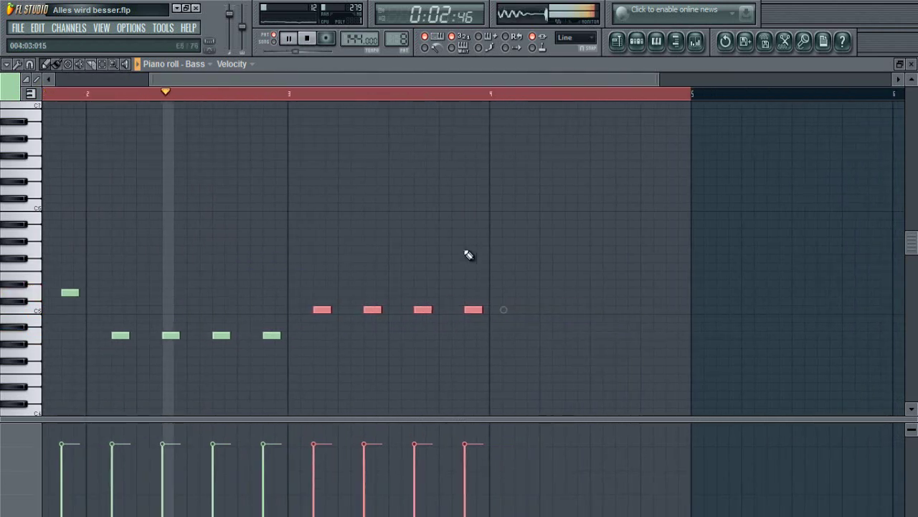
{"action": "left_click", "coordinate": [495, 263]}
- Place four offbeat bass notes on G4 in bar 4
{"action": "left_click", "coordinate": [513, 352]}
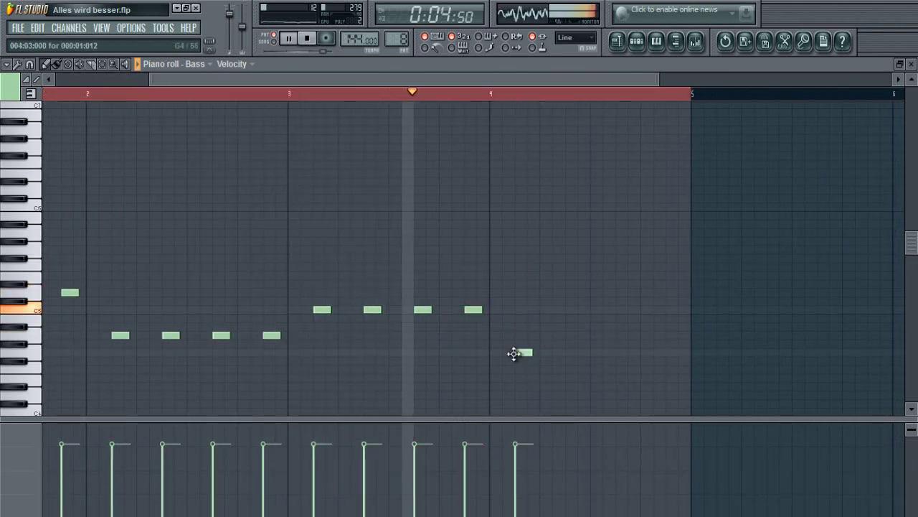
{"action": "left_click", "coordinate": [571, 353]}
{"action": "left_click", "coordinate": [621, 352]}
{"action": "left_click", "coordinate": [671, 352]}
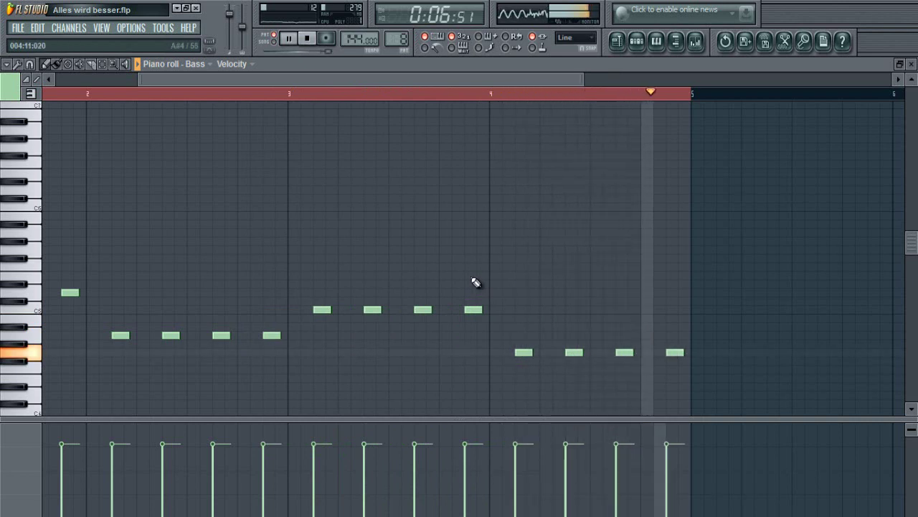
- Lower bar 3's four bass notes to G4 to match bar 4
{"action": "left_click_drag", "start_coordinate": [505, 262], "coordinate": [246, 318]}
{"action": "left_click_drag", "start_coordinate": [321, 347], "coordinate": [322, 354]}
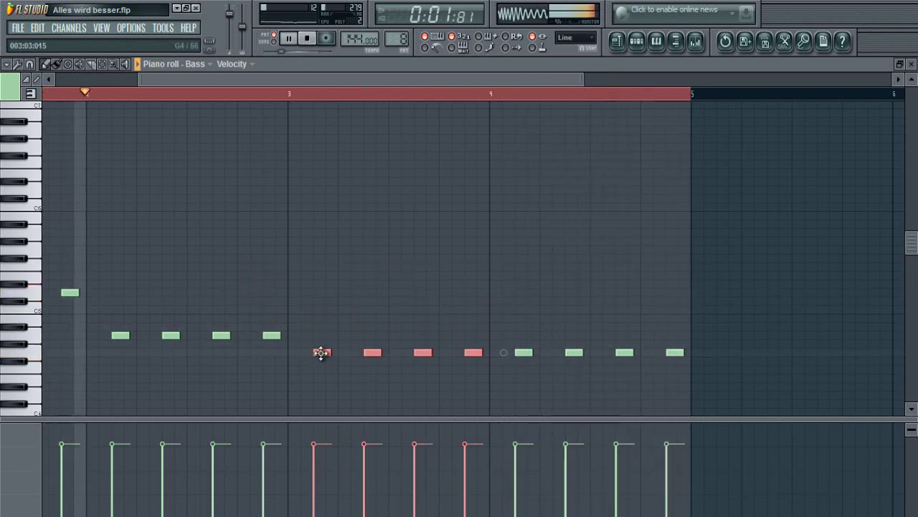
{"action": "left_click", "coordinate": [317, 294]}
{"action": "right_click", "coordinate": [317, 294]}
{"action": "left_click_drag", "start_coordinate": [523, 324], "coordinate": [708, 390]}
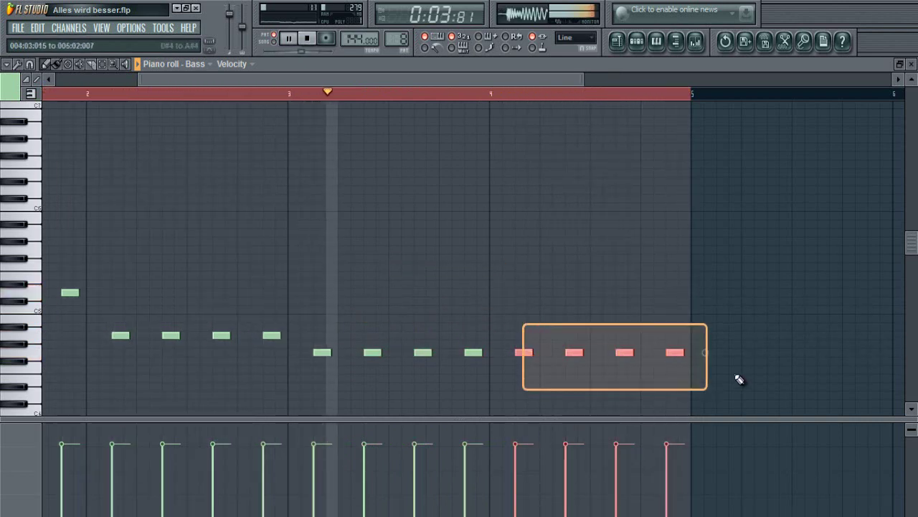
- Transpose the entire bass line up five semitones, so that bar 1 sits on G5, and play it
{"action": "left_click_drag", "start_coordinate": [773, 222], "coordinate": [45, 402]}
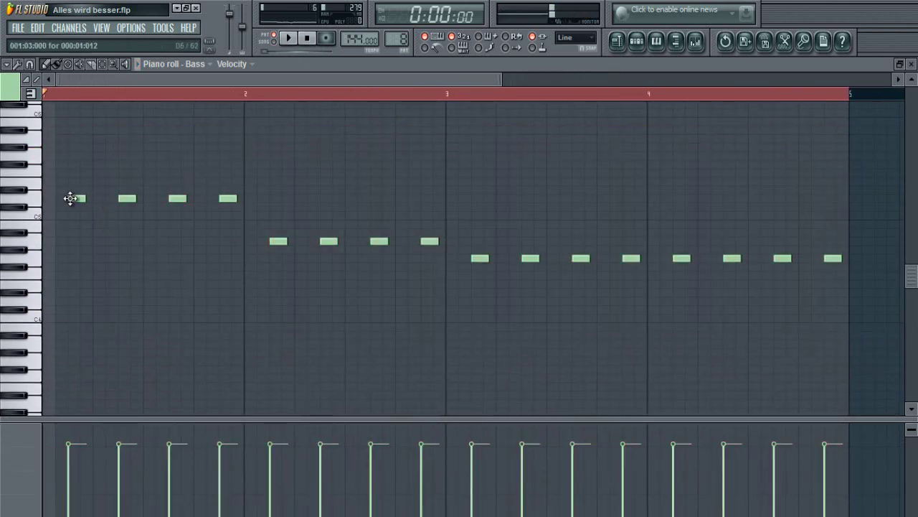
{"action": "left_click_drag", "start_coordinate": [75, 161], "coordinate": [75, 153]}
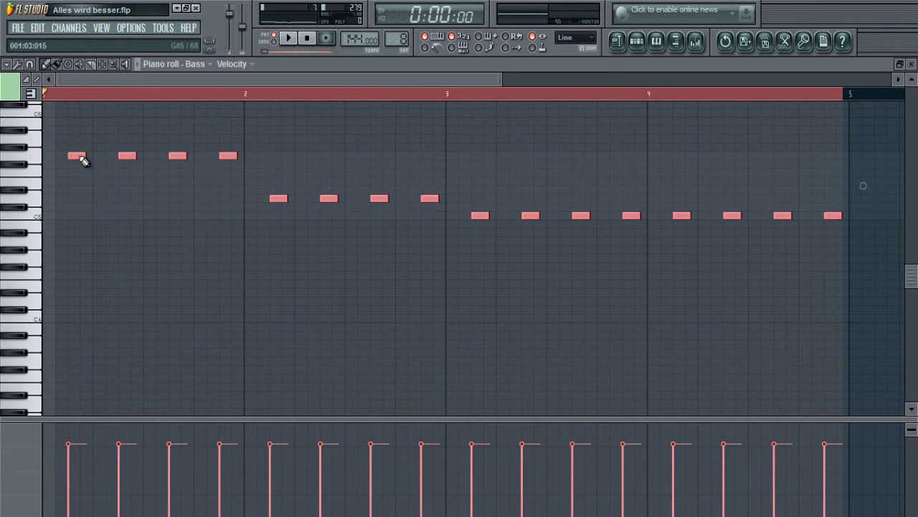
{"action": "key", "text": "space"}
{"action": "scroll", "coordinate": [226, 180], "scroll_direction": "up", "scroll_amount": 3}
- Try bar 2's four bass notes on E5 while the pattern plays
{"action": "left_click", "coordinate": [311, 256], "text": "ctrl"}
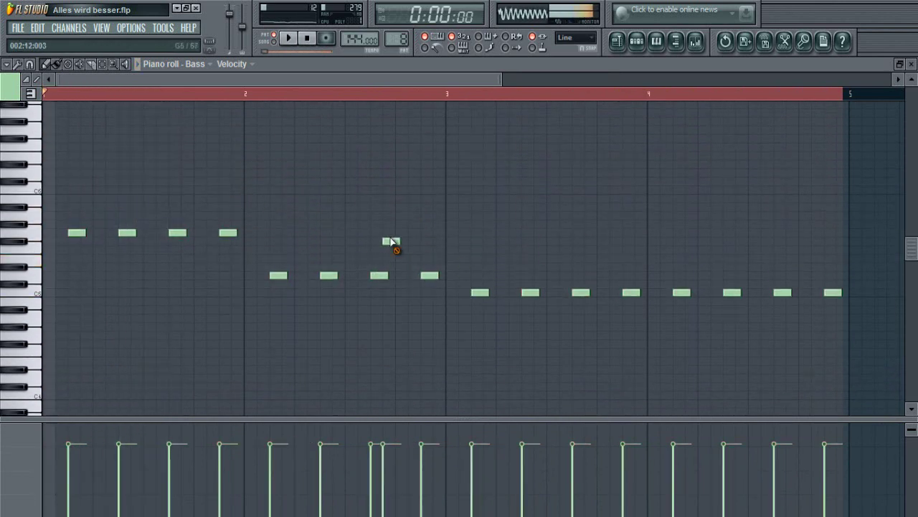
{"action": "left_click", "coordinate": [340, 220], "text": "ctrl"}
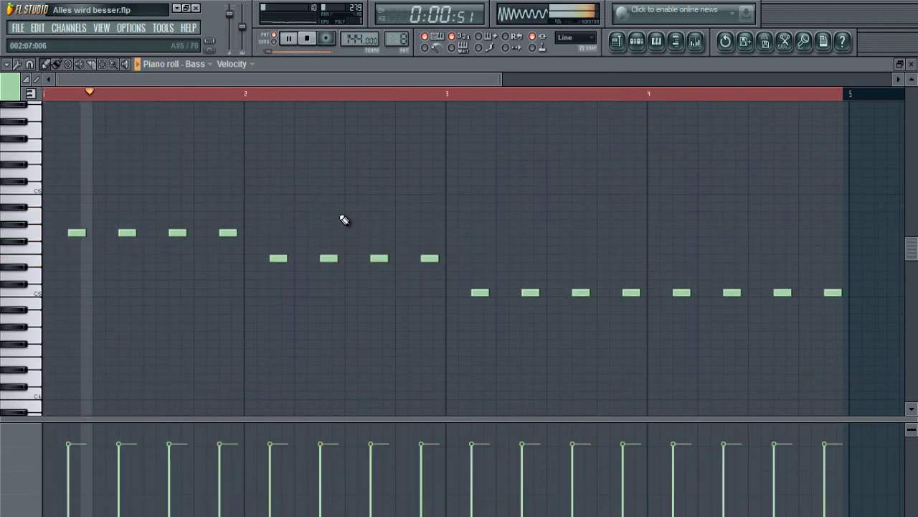
{"action": "left_click", "coordinate": [459, 201]}
{"action": "right_click", "coordinate": [459, 204]}
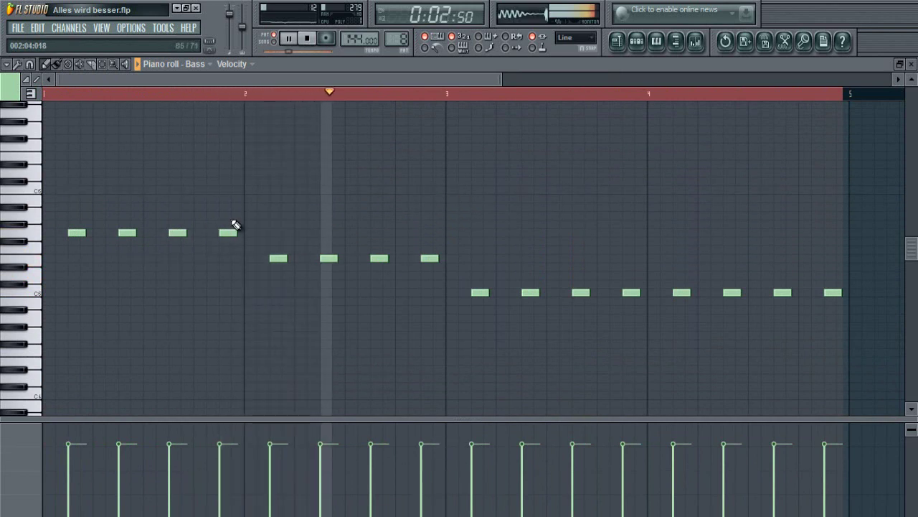
{"action": "key", "text": "space"}
- Set bar 2's bass notes to D5 and raise bar 3's bass notes to F5
{"action": "left_click_drag", "start_coordinate": [273, 214], "coordinate": [21, 258]}
{"action": "key", "text": "space"}
{"action": "left_click", "coordinate": [147, 202], "text": "ctrl"}
{"action": "left_click_drag", "start_coordinate": [240, 248], "coordinate": [638, 246]}
{"action": "key", "text": "space"}
{"action": "left_click", "coordinate": [463, 244], "text": "ctrl"}
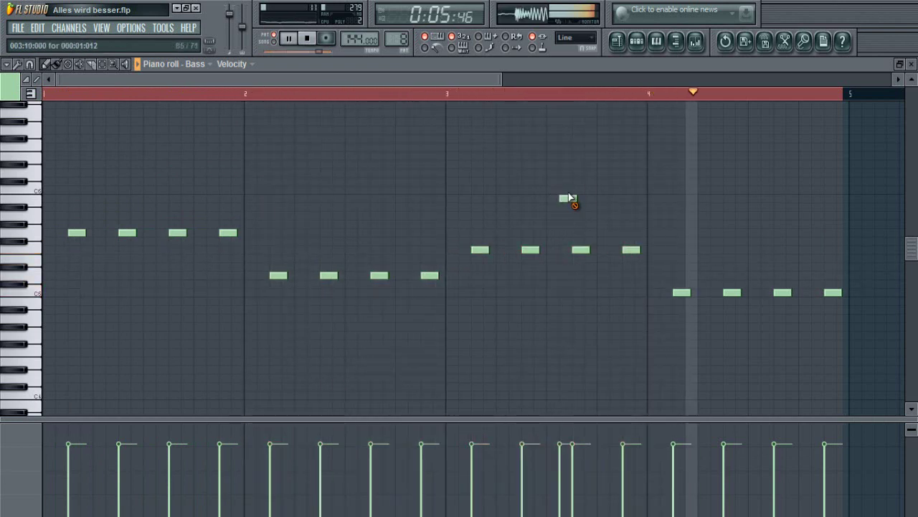
- Transpose the whole bass line down one octave
{"action": "key", "text": "ctrl+a"}
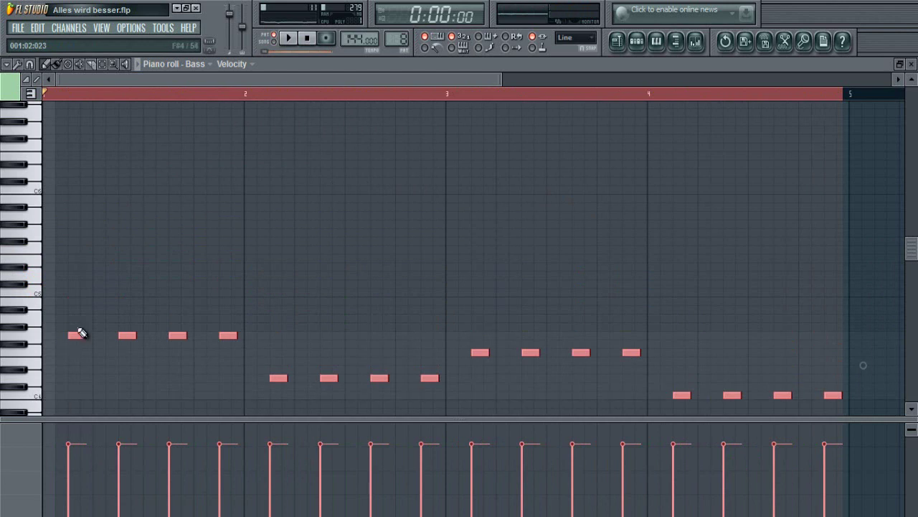
{"action": "key", "text": "space"}
{"action": "left_click", "coordinate": [202, 250]}
{"action": "right_click", "coordinate": [203, 250]}
- Open the piano roll of pattern 8's Lead channel
{"action": "left_click", "coordinate": [635, 42]}
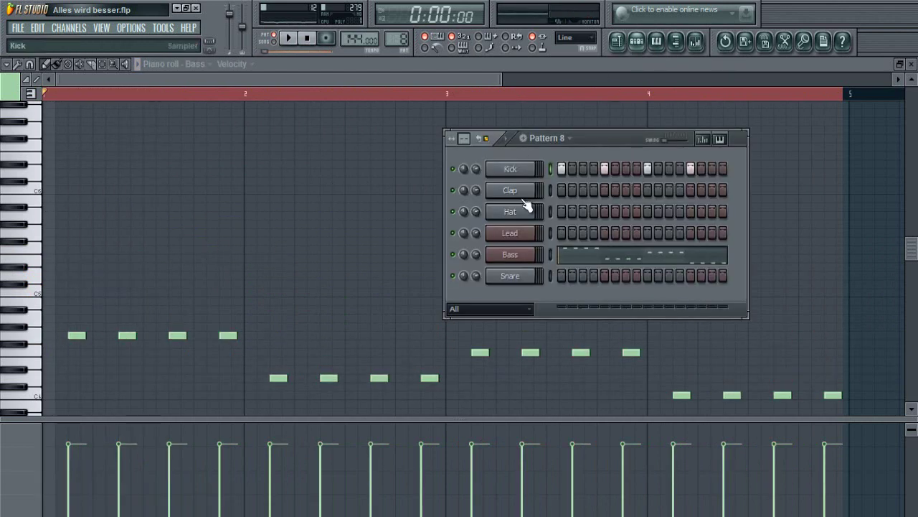
{"action": "right_click", "coordinate": [515, 233]}
{"action": "left_click", "coordinate": [565, 233]}
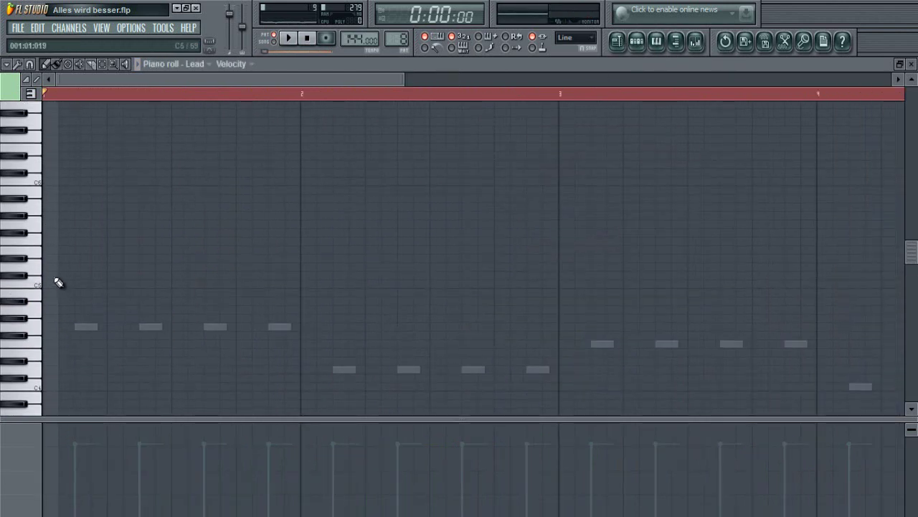
- Enter bar 1 of the lead with B4 on steps 3, 7, 11 and 15 and A4 on step 13
{"action": "left_click", "coordinate": [144, 293]}
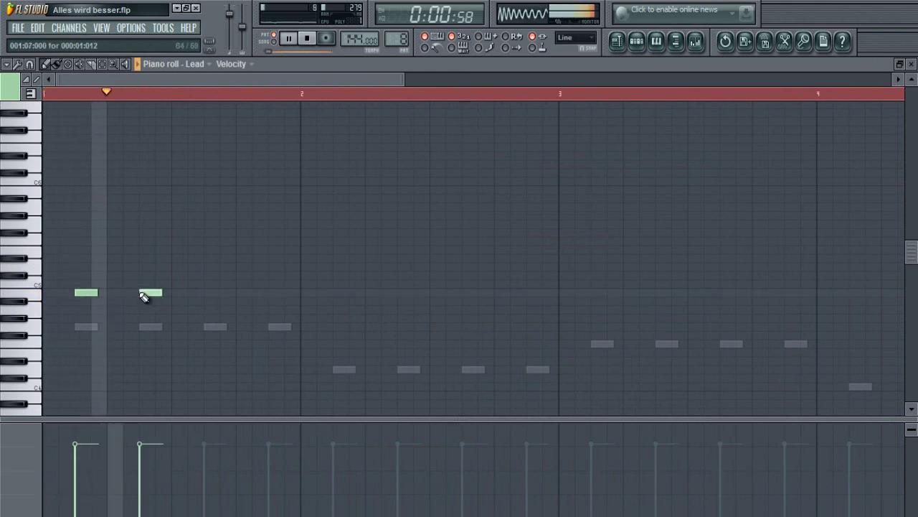
{"action": "left_click", "coordinate": [208, 292]}
{"action": "left_click", "coordinate": [242, 284]}
{"action": "left_click", "coordinate": [276, 293]}
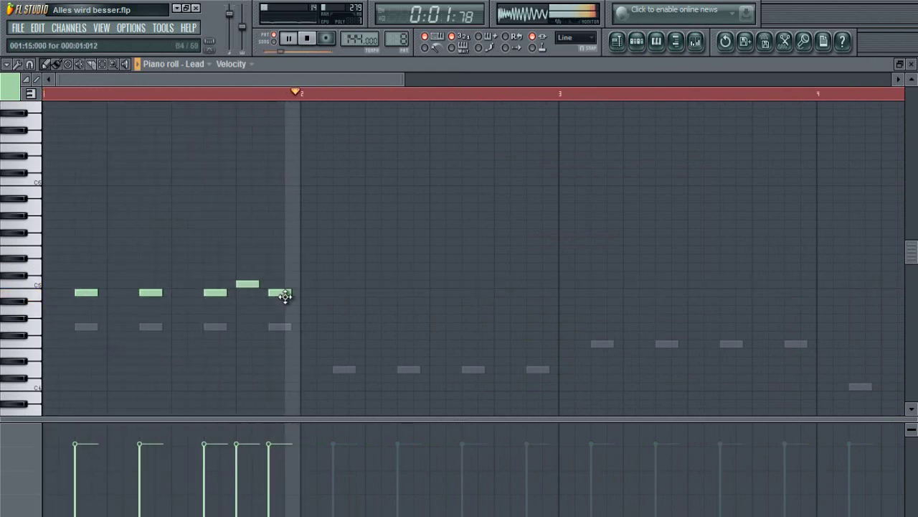
{"action": "left_click_drag", "start_coordinate": [236, 290], "coordinate": [240, 309]}
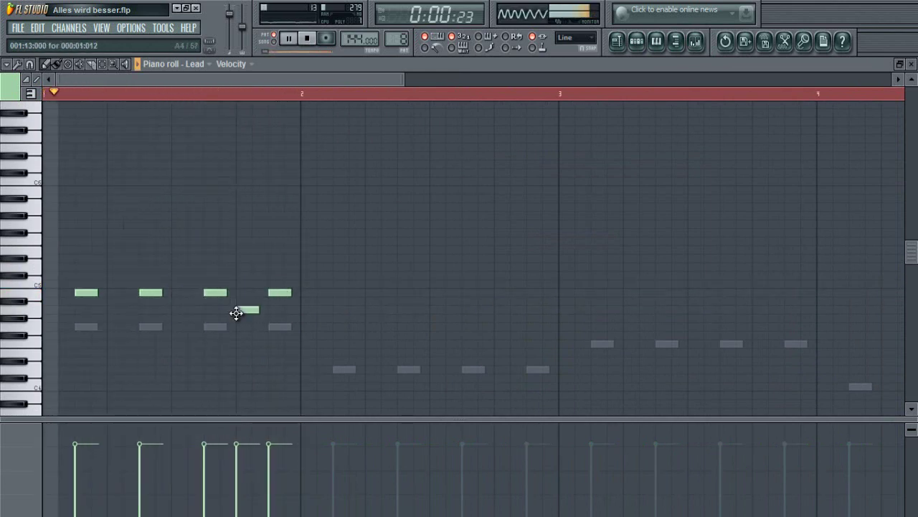
- Place lead notes on steps 3 and 7 of bar 2 and raise both to A5
{"action": "left_click", "coordinate": [303, 289]}
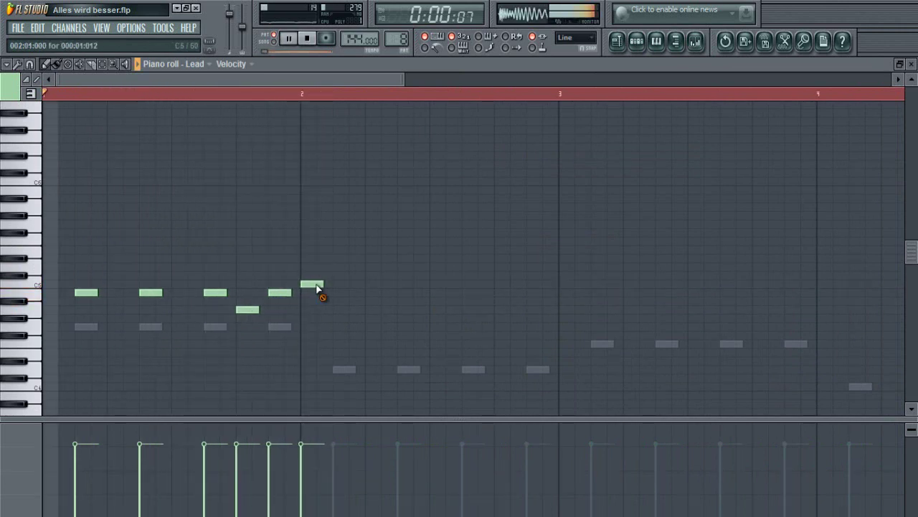
{"action": "right_click", "coordinate": [317, 287]}
{"action": "left_click", "coordinate": [303, 247]}
{"action": "left_click_drag", "start_coordinate": [302, 248], "coordinate": [328, 220]}
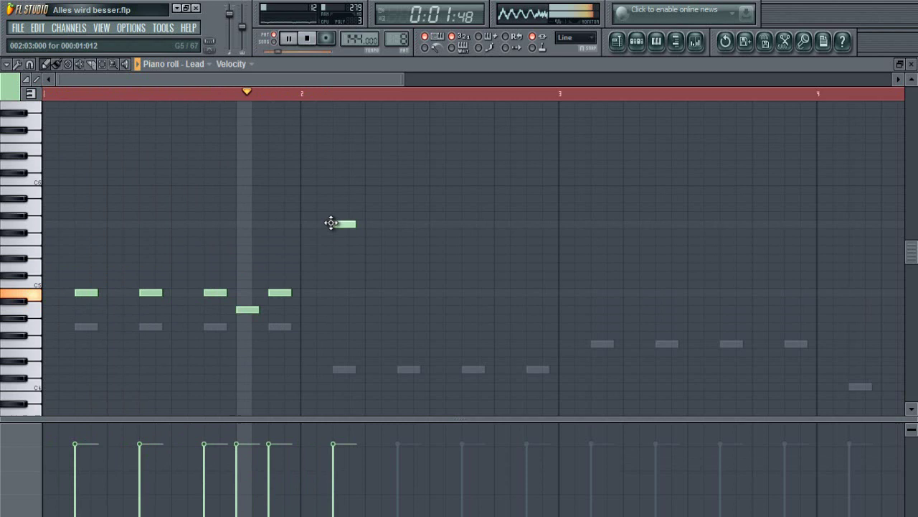
{"action": "left_click", "coordinate": [403, 224]}
{"action": "left_click_drag", "start_coordinate": [432, 214], "coordinate": [338, 205], "text": "ctrl"}
{"action": "key", "text": "space"}
{"action": "key", "text": "space"}
{"action": "left_click", "coordinate": [463, 178], "text": "ctrl"}
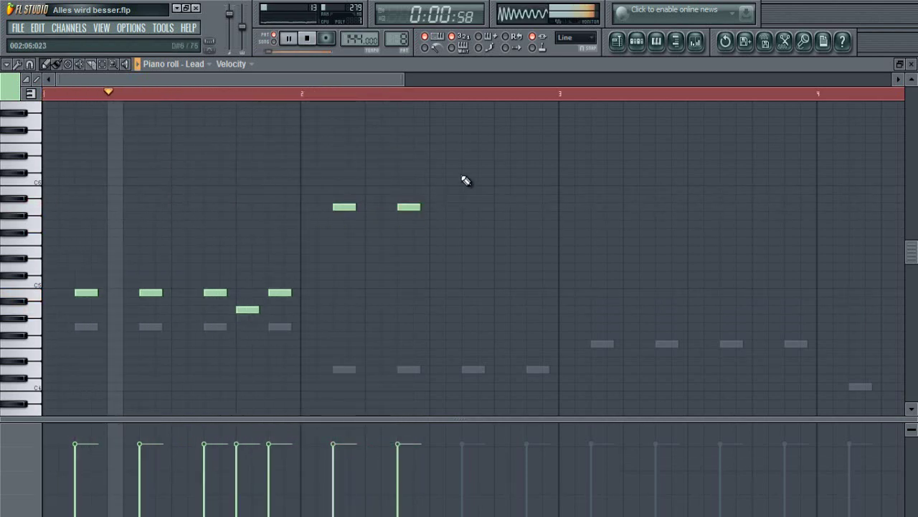
- Continue bar 2 of the lead with B5 on step 11 and C6 on step 15
{"action": "left_click", "coordinate": [465, 190]}
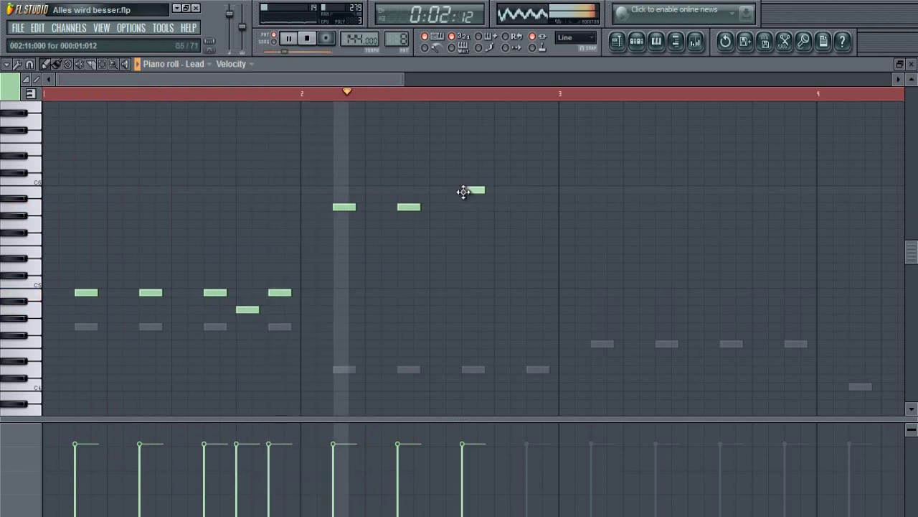
{"action": "left_click", "coordinate": [530, 191]}
{"action": "right_click", "coordinate": [532, 190]}
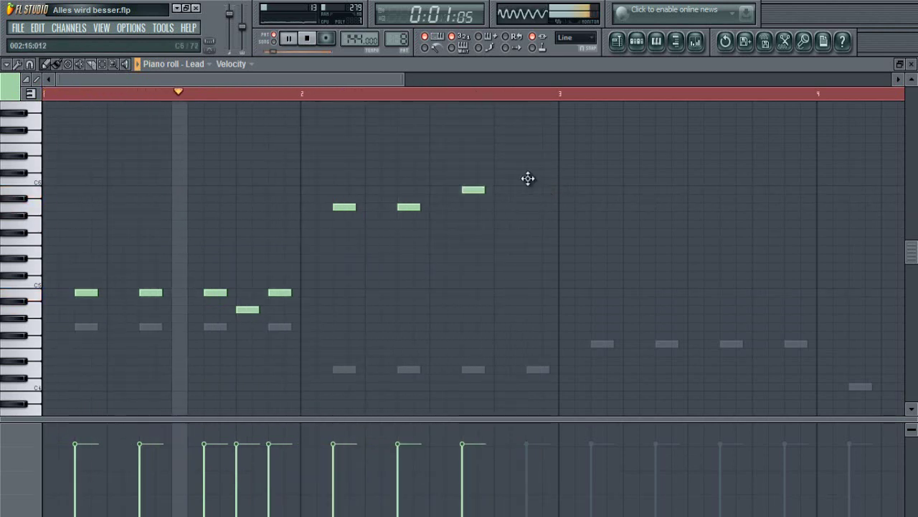
{"action": "left_click", "coordinate": [528, 180]}
{"action": "left_click_drag", "start_coordinate": [387, 82], "coordinate": [456, 84]}
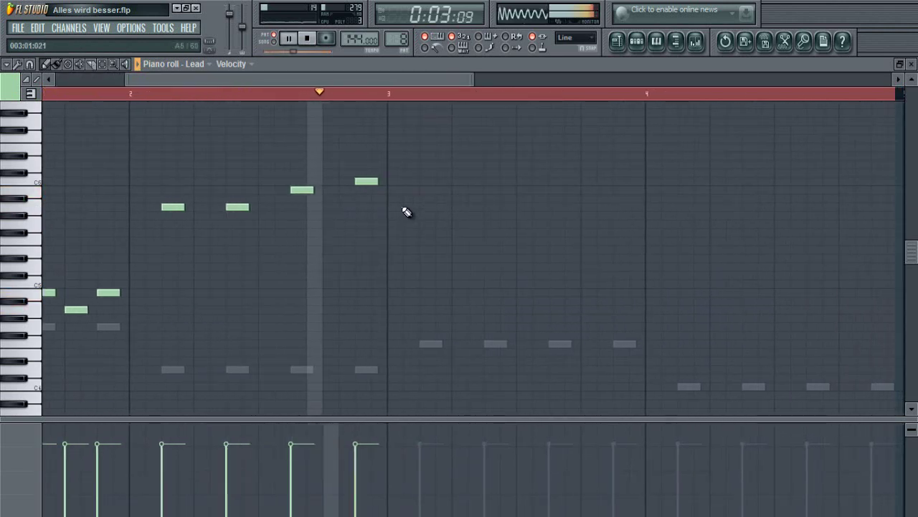
- Make bar 2's last lead note a long A5 reaching into bar 3, followed by C6 on step 3 and B5 on step 5
{"action": "key", "text": "space"}
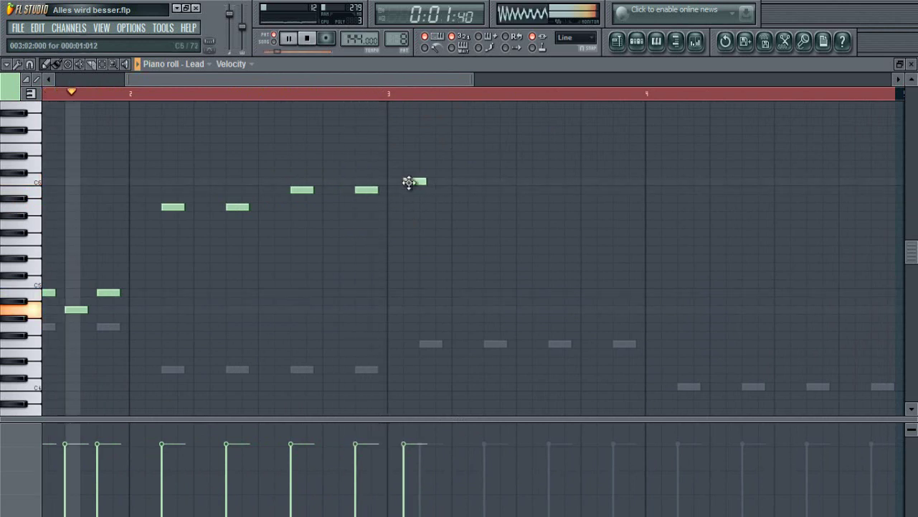
{"action": "left_click_drag", "start_coordinate": [408, 182], "coordinate": [409, 206]}
{"action": "key", "text": "space"}
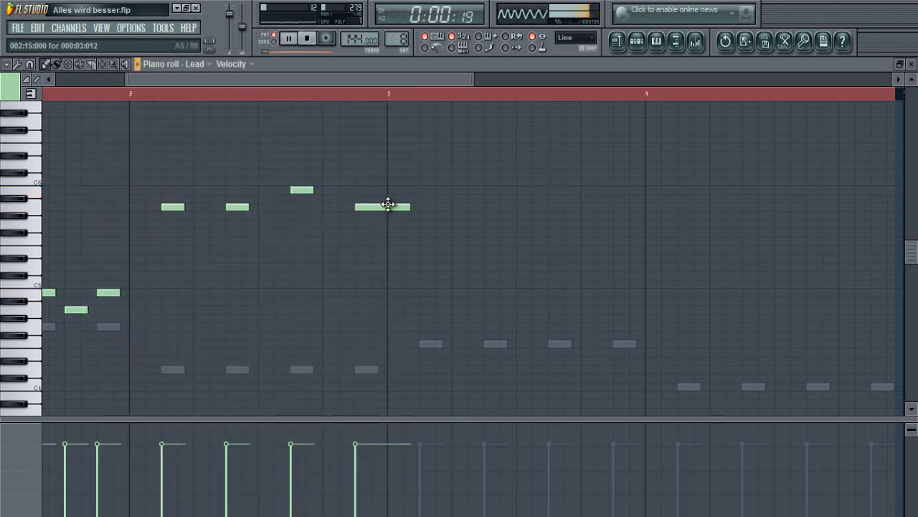
{"action": "left_click", "coordinate": [463, 189]}
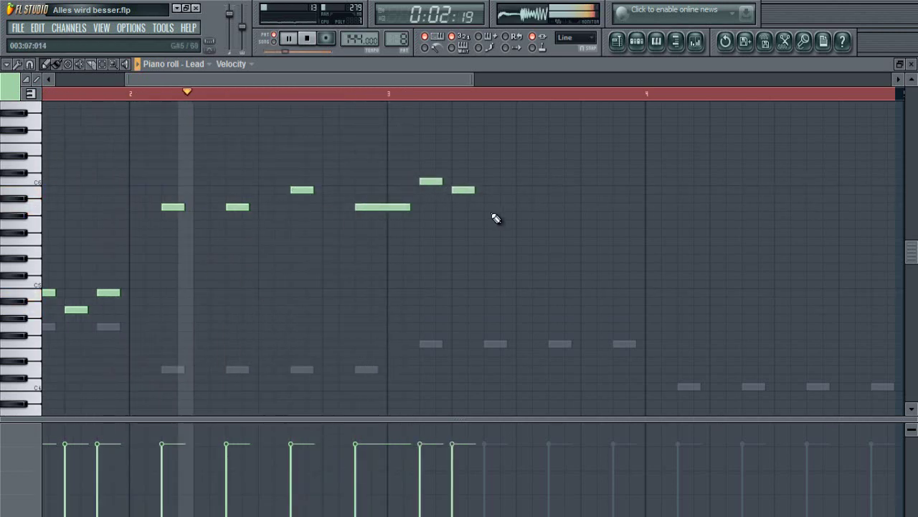
- Continue bar 3 of the lead with A5 on step 7 and C6 on steps 11 and 15, and restart playback
{"action": "left_click", "coordinate": [495, 206]}
{"action": "left_click", "coordinate": [550, 181]}
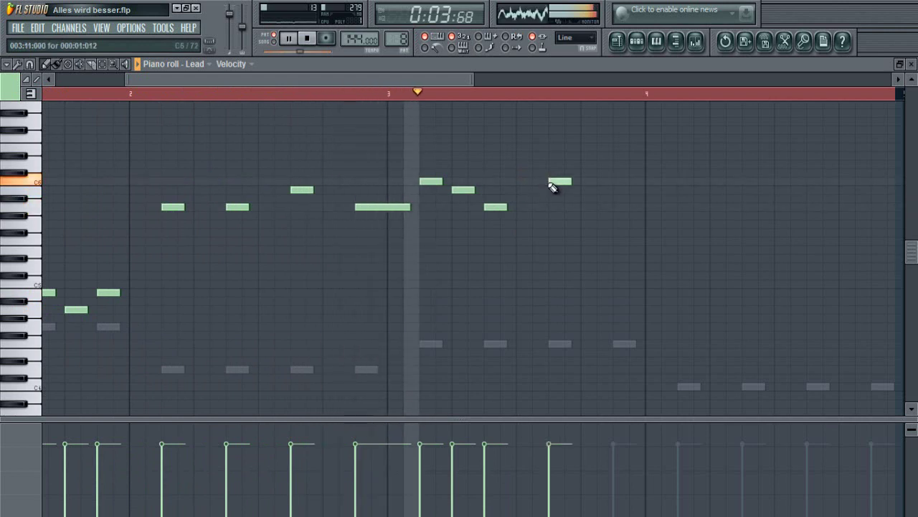
{"action": "left_click", "coordinate": [615, 181]}
{"action": "key", "text": "space"}
{"action": "key", "text": "space"}
- Add a B5 on step 13 of bar 3 in the lead and shorten it to a brief note
{"action": "scroll", "coordinate": [559, 97], "scroll_direction": "down", "scroll_amount": 3}
{"action": "scroll", "coordinate": [554, 96], "scroll_direction": "up", "scroll_amount": 3}
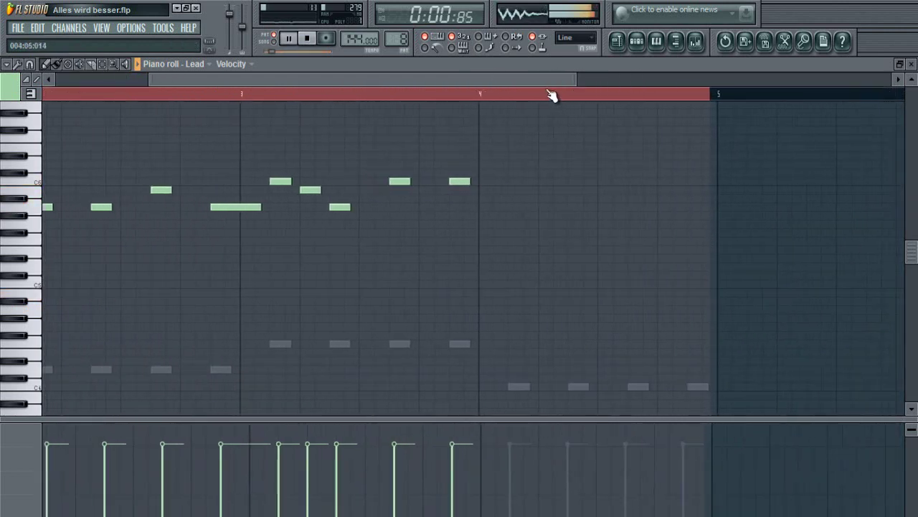
{"action": "scroll", "coordinate": [534, 98], "scroll_direction": "down", "scroll_amount": 2}
{"action": "scroll", "coordinate": [526, 97], "scroll_direction": "up", "scroll_amount": 2}
{"action": "left_click", "coordinate": [429, 189]}
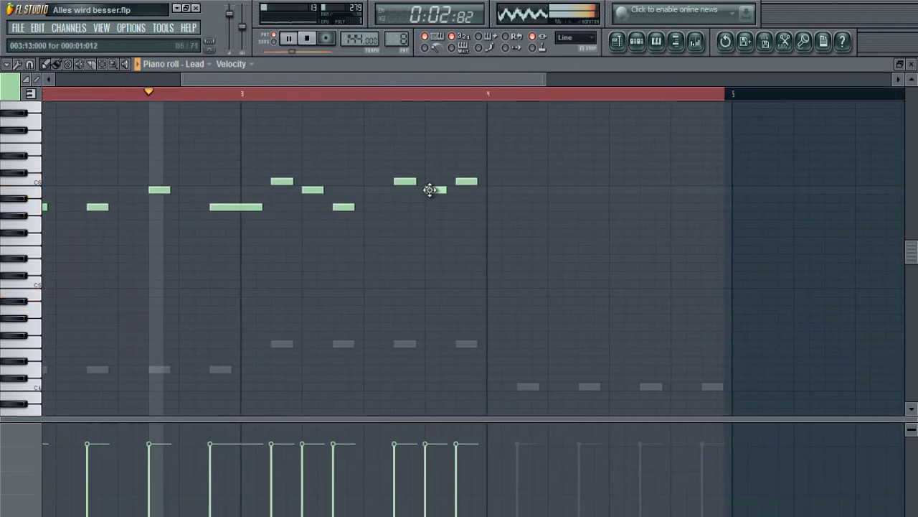
{"action": "left_click_drag", "start_coordinate": [501, 81], "coordinate": [518, 82]}
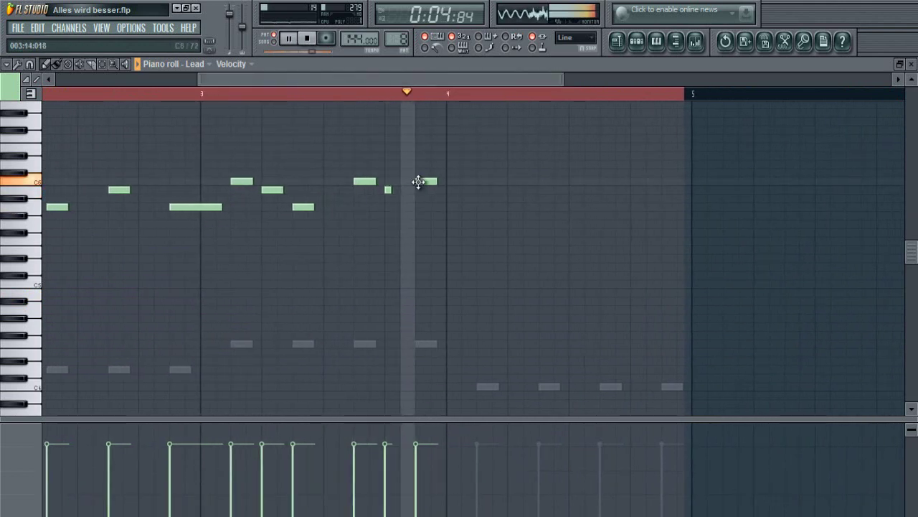
- Fill bar 4 of the lead with E6 on steps 3 and 7, D6 on step 11 and C6 on step 15
{"action": "scroll", "coordinate": [474, 206], "scroll_direction": "up", "scroll_amount": 2}
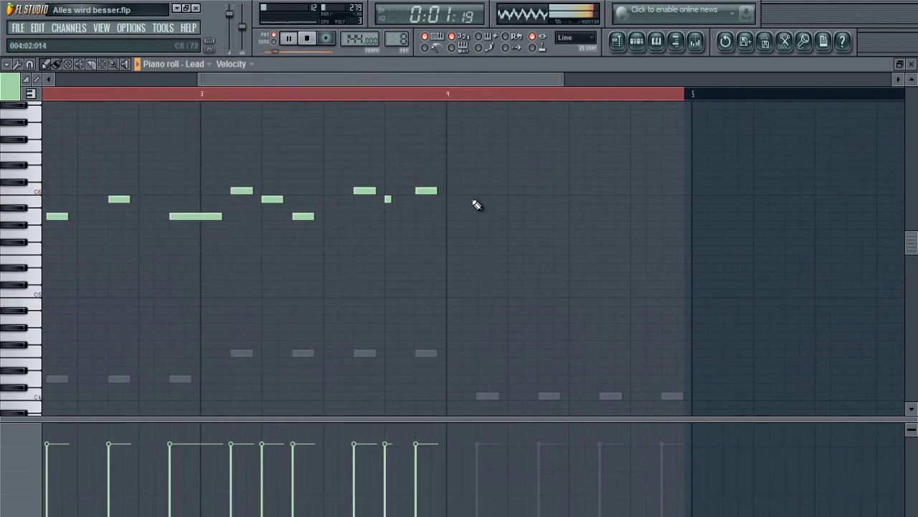
{"action": "left_click", "coordinate": [478, 179]}
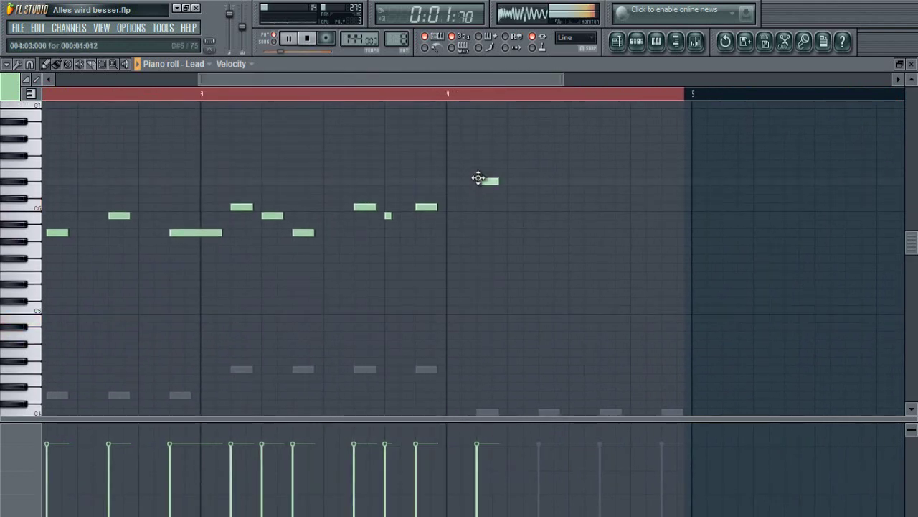
{"action": "left_click", "coordinate": [541, 173]}
{"action": "left_click", "coordinate": [603, 189]}
{"action": "left_click", "coordinate": [664, 206]}
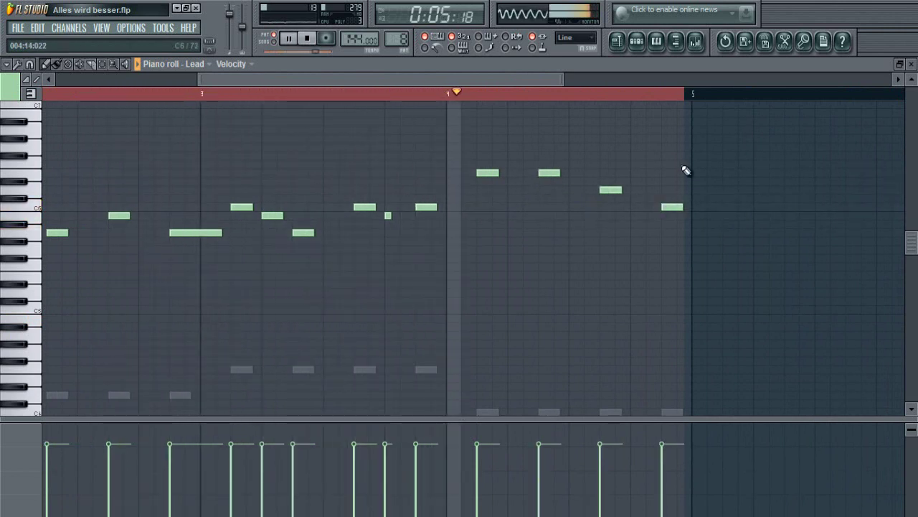
- Try extra B5 lead notes on steps 1 and 5 of bar 1 during playback and remove them
{"action": "scroll", "coordinate": [617, 86], "scroll_direction": "down", "scroll_amount": 2}
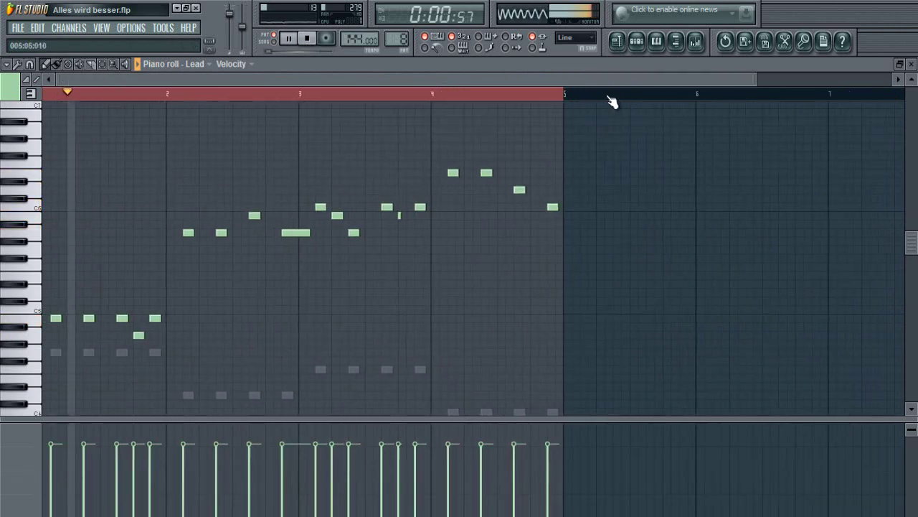
{"action": "scroll", "coordinate": [158, 109], "scroll_direction": "down", "scroll_amount": 3}
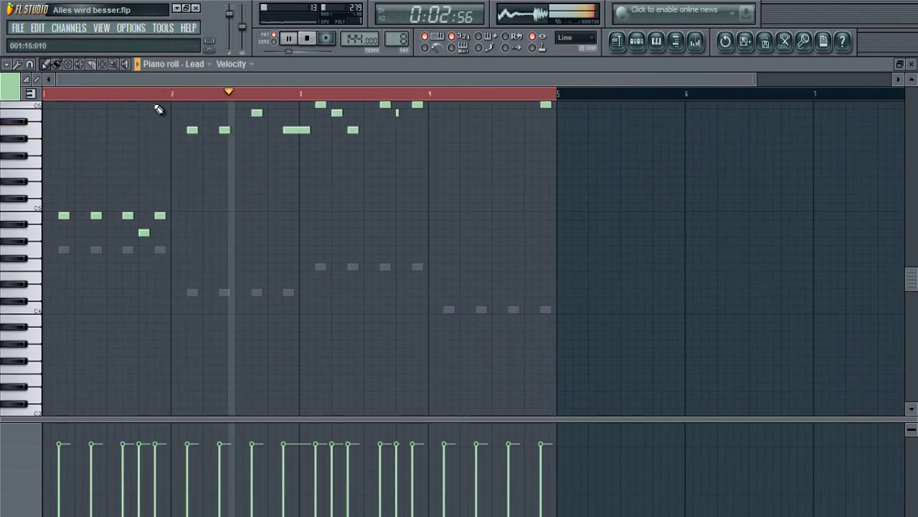
{"action": "scroll", "coordinate": [159, 109], "scroll_direction": "up", "scroll_amount": 6}
{"action": "key", "text": "space"}
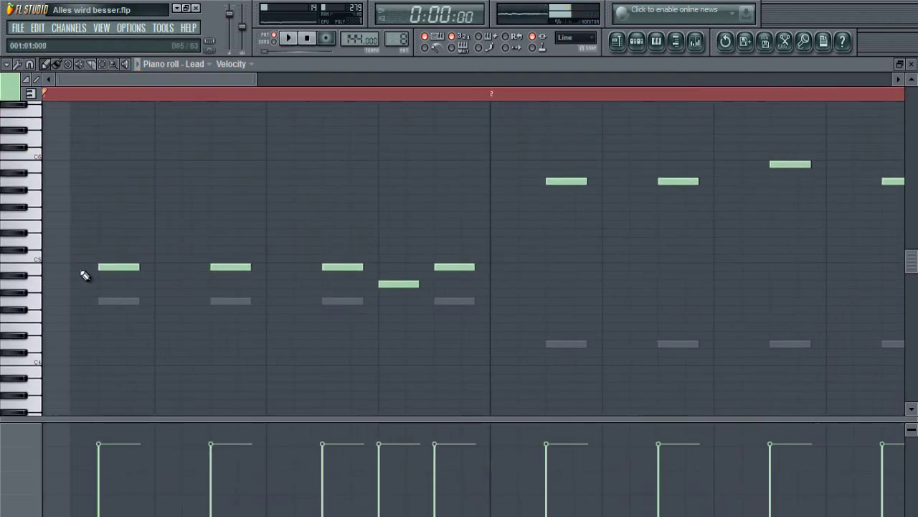
{"action": "left_click", "coordinate": [157, 163]}
{"action": "scroll", "coordinate": [244, 102], "scroll_direction": "down", "scroll_amount": 1}
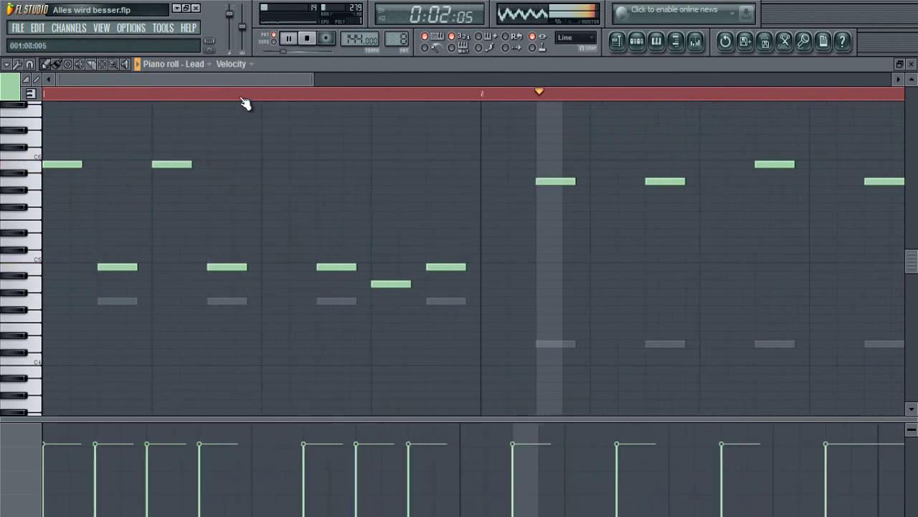
{"action": "scroll", "coordinate": [242, 99], "scroll_direction": "down", "scroll_amount": 2}
{"action": "right_click", "coordinate": [94, 166]}
{"action": "right_click", "coordinate": [56, 165]}
{"action": "left_click", "coordinate": [152, 165]}
{"action": "right_click", "coordinate": [161, 166]}
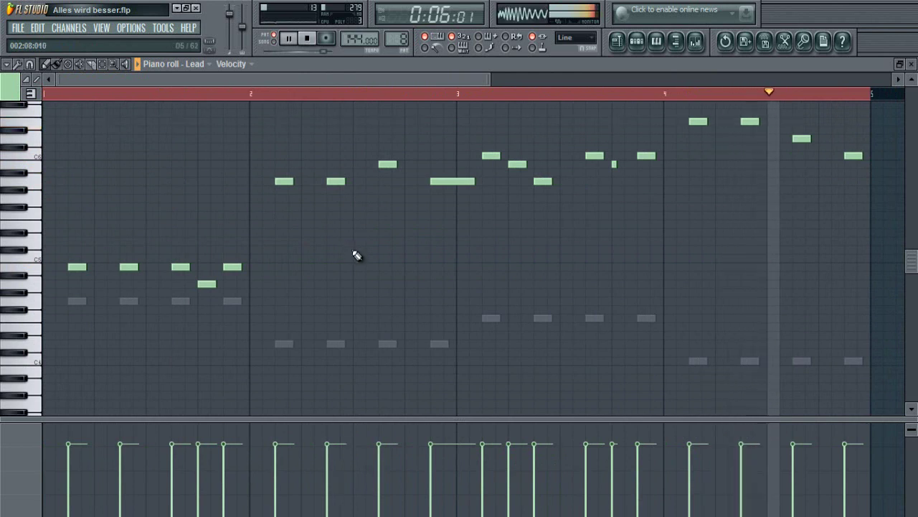
- Shift the whole lead melody two steps earlier and one octave higher, and play it back
{"action": "scroll", "coordinate": [170, 303], "scroll_direction": "up", "scroll_amount": 3}
{"action": "key", "text": "ctrl+a"}
{"action": "key", "text": "space"}
{"action": "left_click_drag", "start_coordinate": [70, 319], "coordinate": [29, 266]}
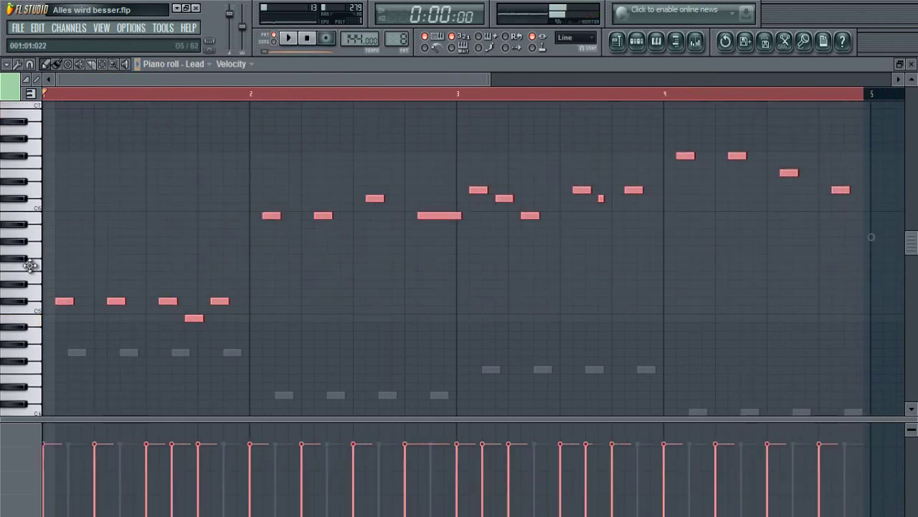
{"action": "key", "text": "space"}
{"action": "scroll", "coordinate": [126, 242], "scroll_direction": "up", "scroll_amount": 3}
{"action": "left_click", "coordinate": [310, 251]}
{"action": "right_click", "coordinate": [312, 252]}
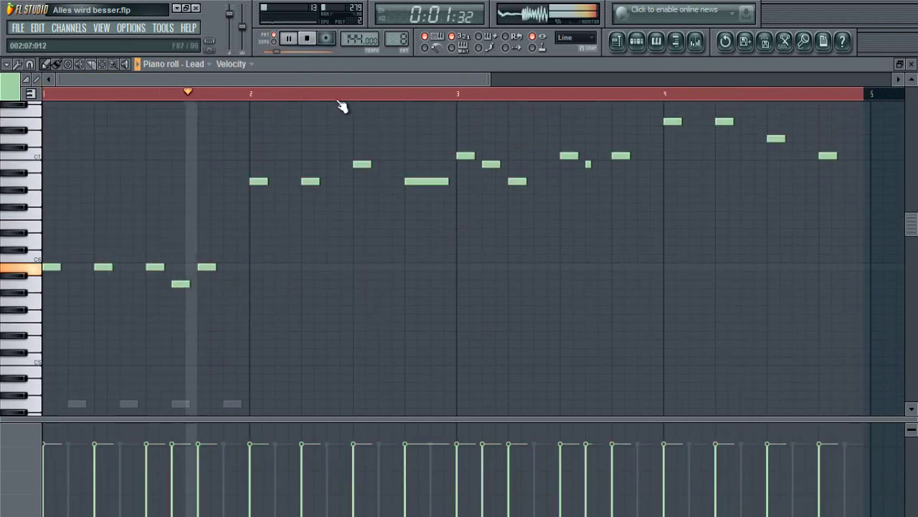
- Add a short B6 on step 15 of bar 3 in the lead melody
{"action": "scroll", "coordinate": [339, 99], "scroll_direction": "down", "scroll_amount": 2}
{"action": "scroll", "coordinate": [341, 103], "scroll_direction": "down", "scroll_amount": 1}
{"action": "scroll", "coordinate": [180, 119], "scroll_direction": "up", "scroll_amount": 2}
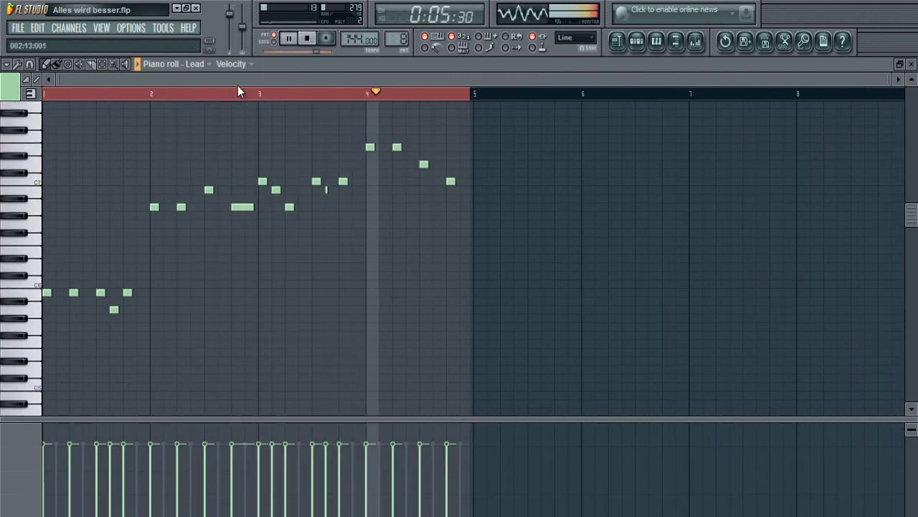
{"action": "scroll", "coordinate": [351, 108], "scroll_direction": "up", "scroll_amount": 2}
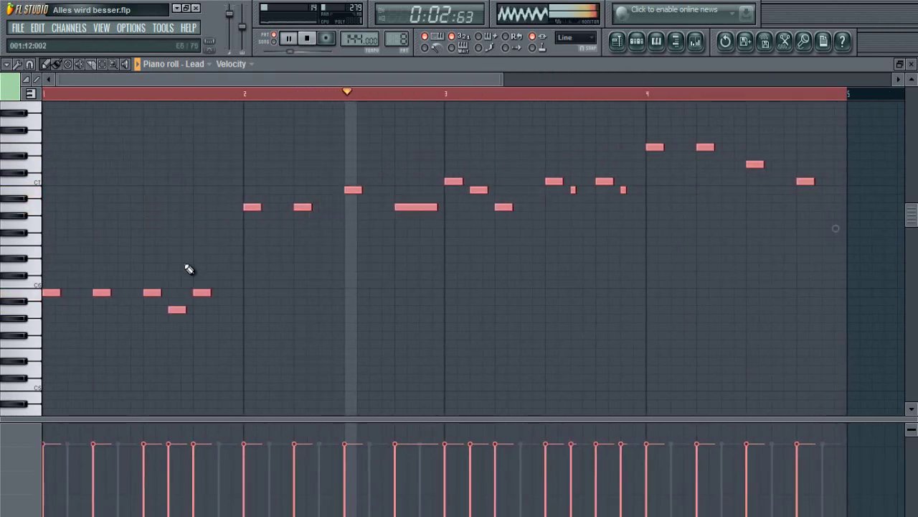
- Add an A5 on step 15 of bar 1 and a B6 on step 11 of bar 2 to the lead
{"action": "left_click", "coordinate": [223, 310]}
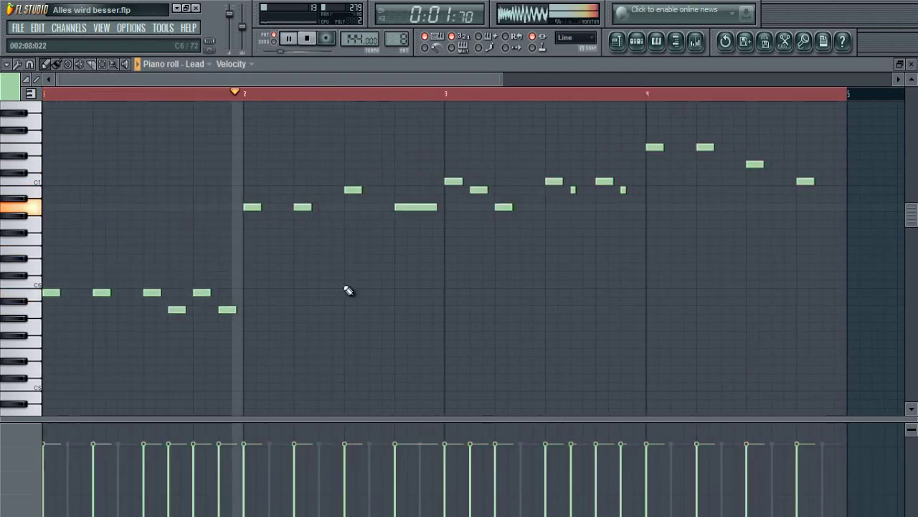
{"action": "key", "text": "space"}
{"action": "key", "text": "space"}
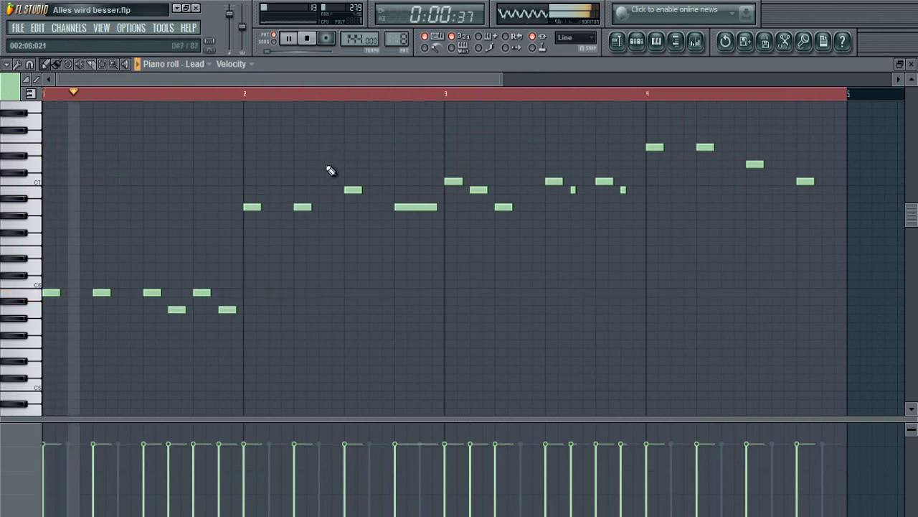
{"action": "left_click", "coordinate": [384, 190]}
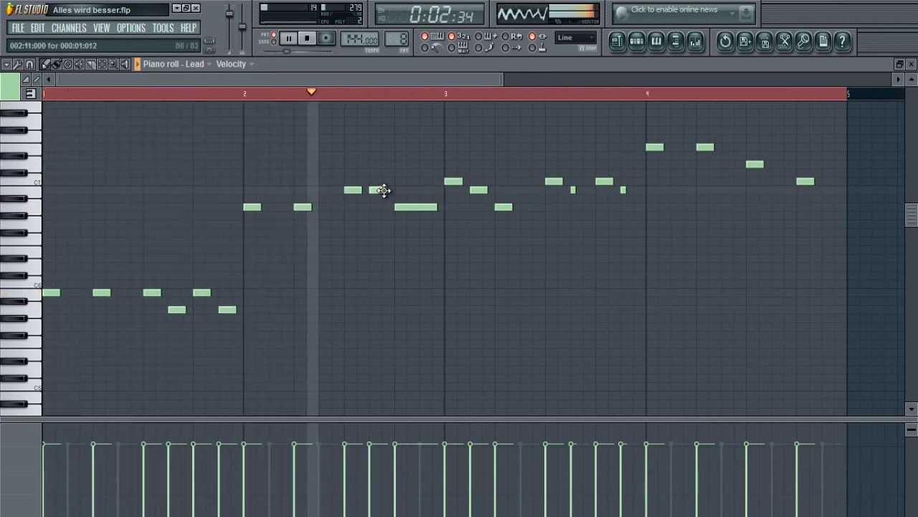
{"action": "left_click_drag", "start_coordinate": [385, 190], "coordinate": [372, 189]}
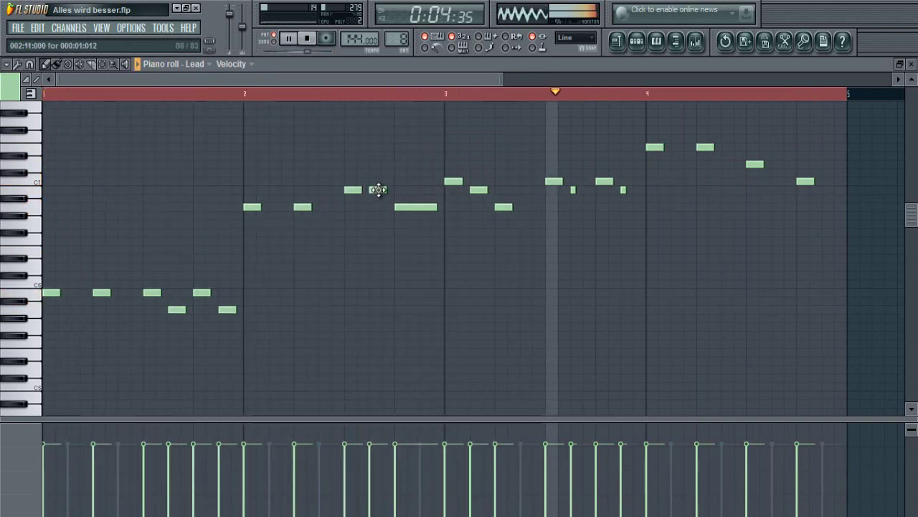
- Add a low G4 beneath each bar 1 melody note, on steps 1, 5, 9, 11, 13 and 15, and replay the pattern
{"action": "scroll", "coordinate": [341, 175], "scroll_direction": "down", "scroll_amount": 3}
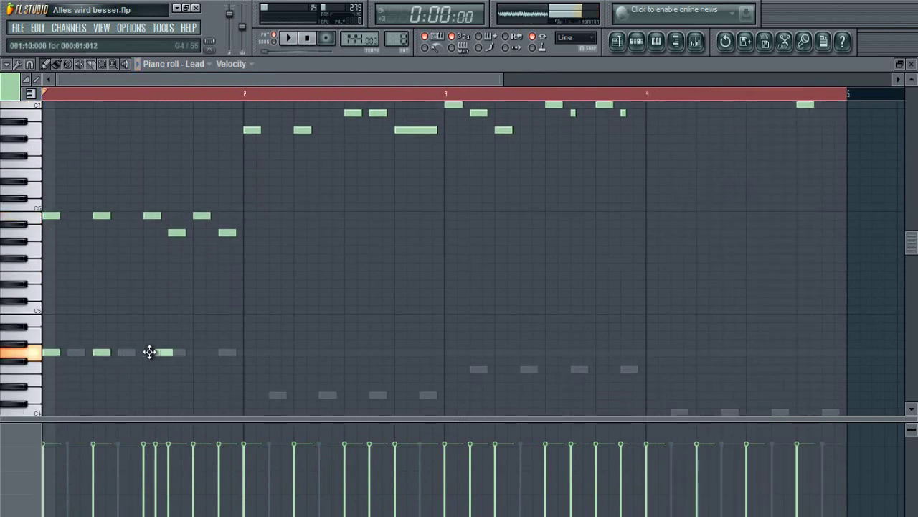
{"action": "left_click", "coordinate": [172, 352]}
{"action": "left_click", "coordinate": [198, 352]}
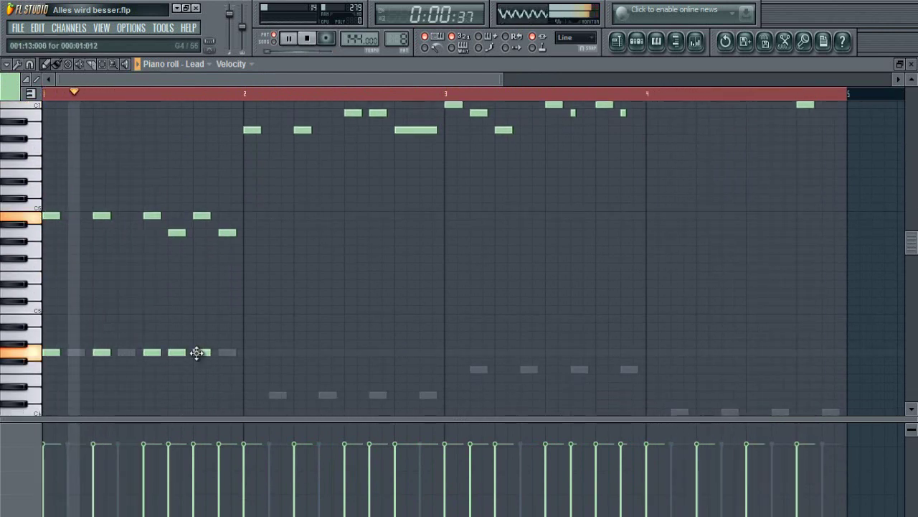
{"action": "left_click", "coordinate": [223, 353]}
{"action": "scroll", "coordinate": [246, 348], "scroll_direction": "down", "scroll_amount": 2}
{"action": "key", "text": "space"}
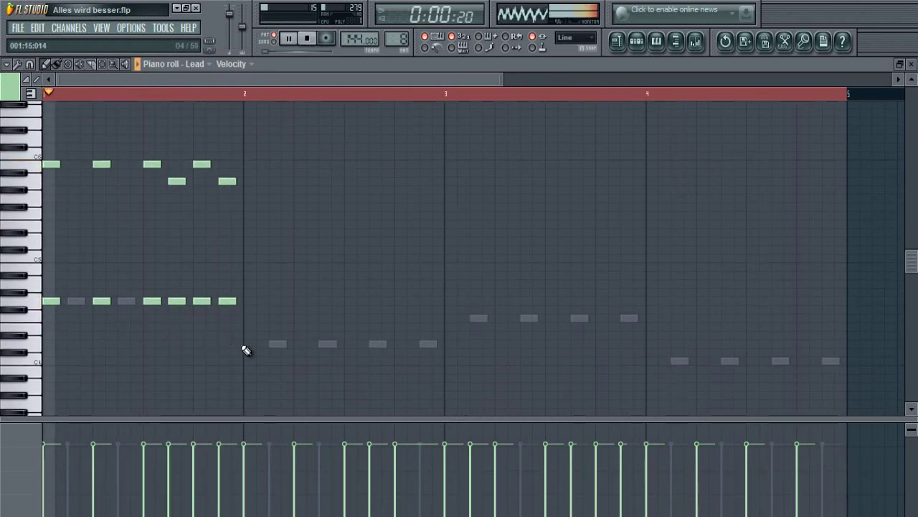
- Add low D4 notes to bar 2 on steps 1, 5, 9 and 11, plus a long D4 on step 13
{"action": "left_click", "coordinate": [248, 344]}
{"action": "scroll", "coordinate": [287, 352], "scroll_direction": "up", "scroll_amount": 3}
{"action": "scroll", "coordinate": [301, 350], "scroll_direction": "down", "scroll_amount": 3}
{"action": "left_click", "coordinate": [302, 344]}
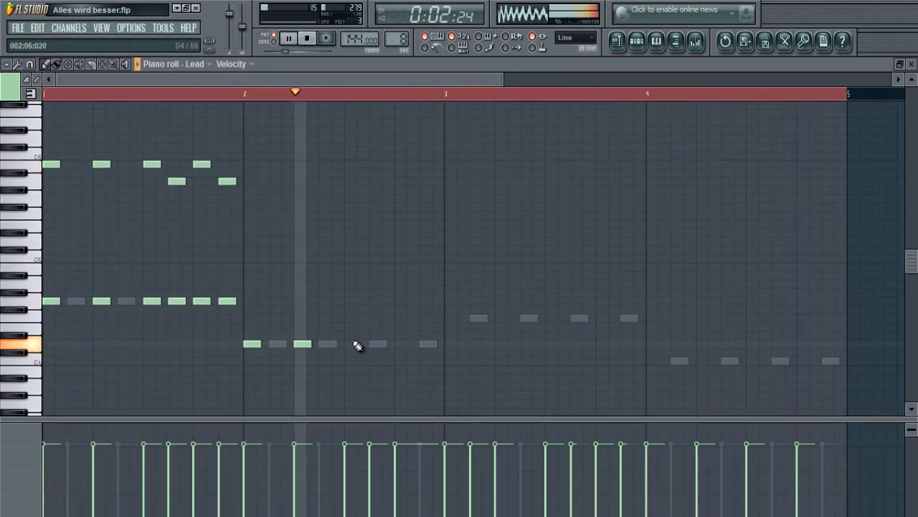
{"action": "scroll", "coordinate": [352, 359], "scroll_direction": "up", "scroll_amount": 3}
{"action": "left_click", "coordinate": [349, 343]}
{"action": "left_click", "coordinate": [373, 395]}
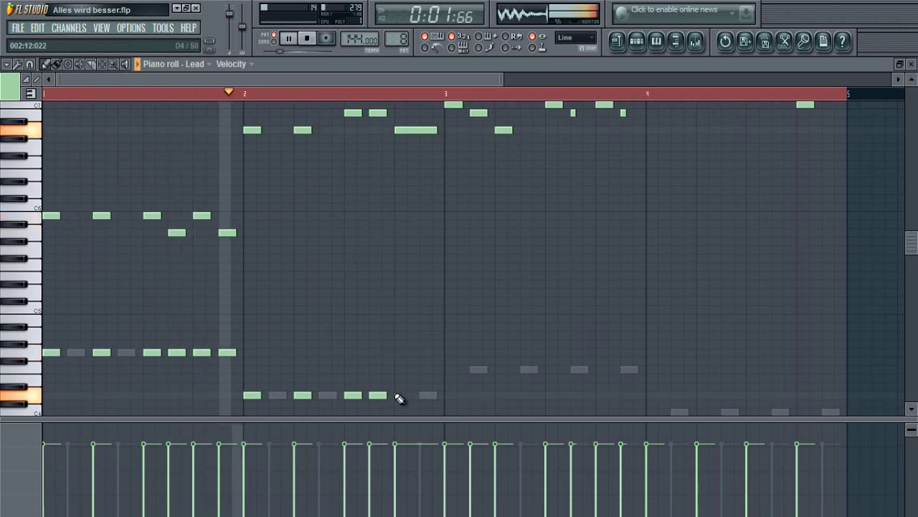
{"action": "left_click", "coordinate": [400, 396]}
{"action": "left_click_drag", "start_coordinate": [410, 397], "coordinate": [433, 397]}
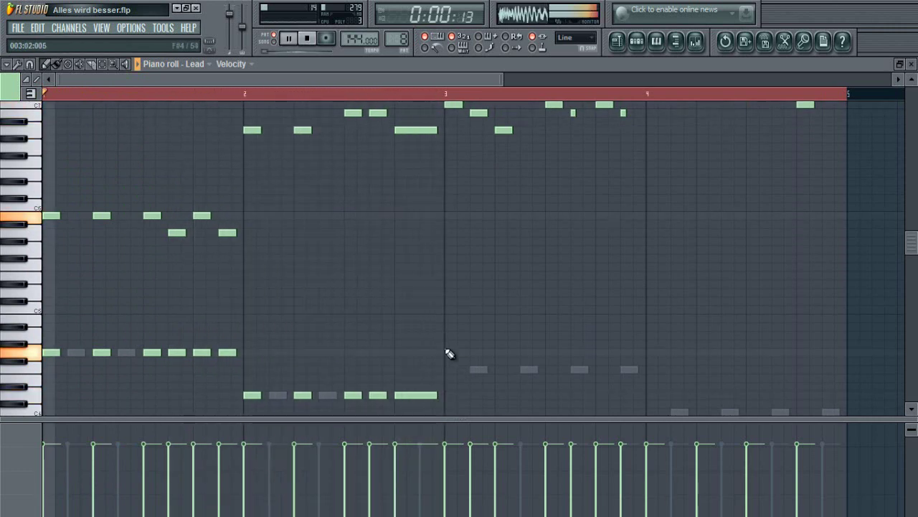
- Add low F4 notes to bar 3 on steps 1, 3, 5, 9 and 13, plus short ones on steps 11 and 15
{"action": "scroll", "coordinate": [401, 384], "scroll_direction": "up", "scroll_amount": 1}
{"action": "scroll", "coordinate": [427, 365], "scroll_direction": "down", "scroll_amount": 2}
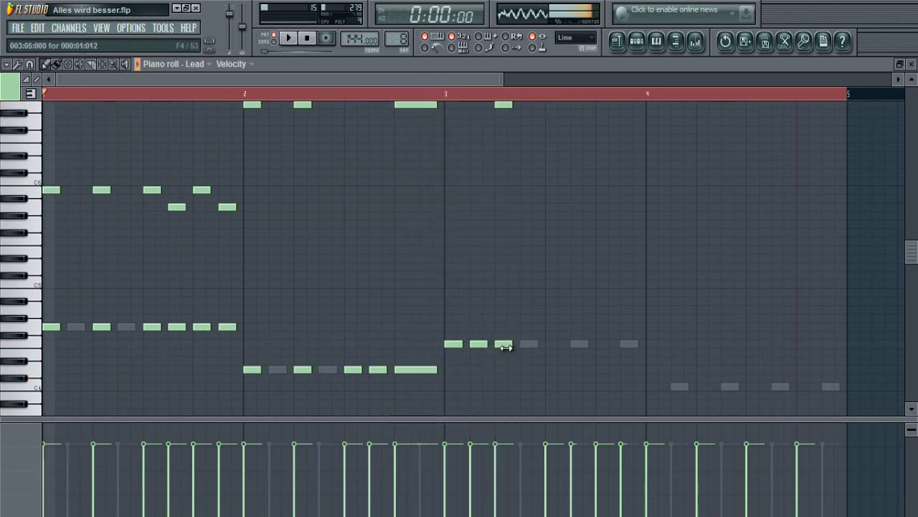
{"action": "key", "text": "space"}
{"action": "scroll", "coordinate": [523, 361], "scroll_direction": "up", "scroll_amount": 3}
{"action": "scroll", "coordinate": [549, 373], "scroll_direction": "down", "scroll_amount": 2}
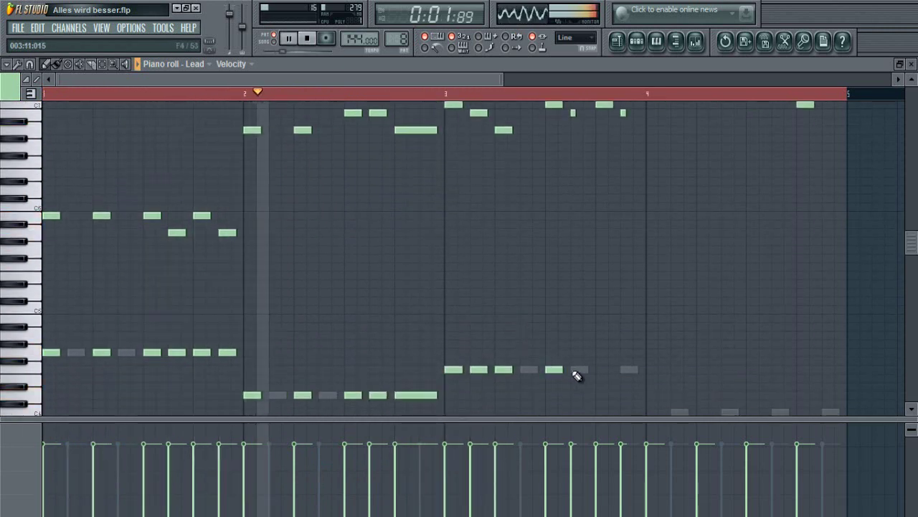
{"action": "left_click", "coordinate": [574, 369]}
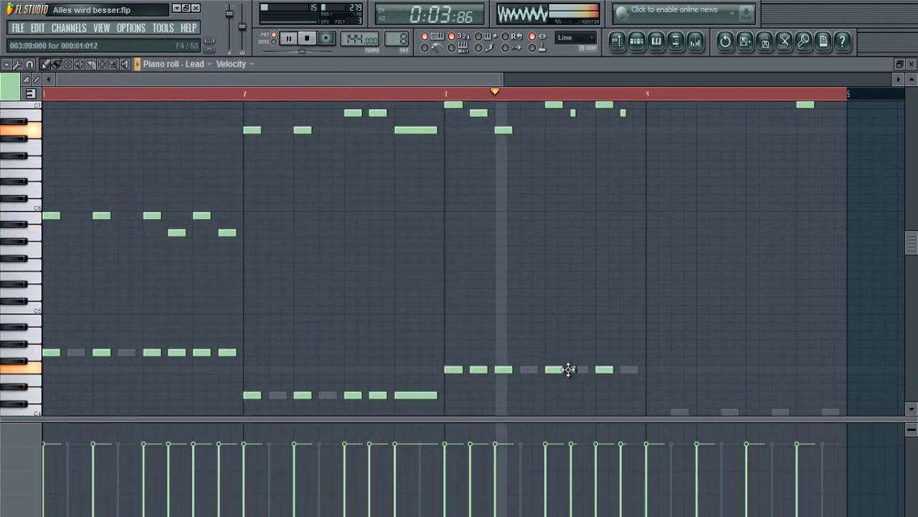
{"action": "scroll", "coordinate": [622, 364], "scroll_direction": "down", "scroll_amount": 3}
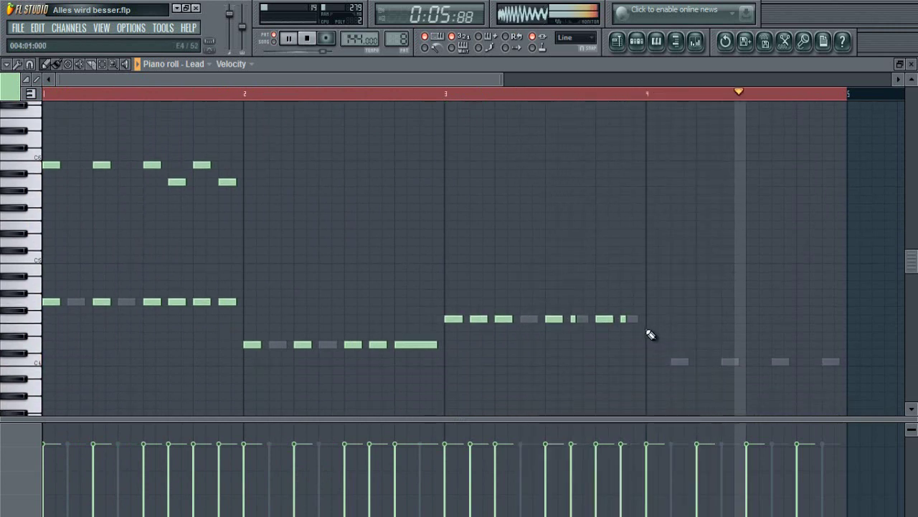
- Add low C4 notes to bar 4 of the lead on steps 1, 5 and 9
{"action": "left_click", "coordinate": [649, 360]}
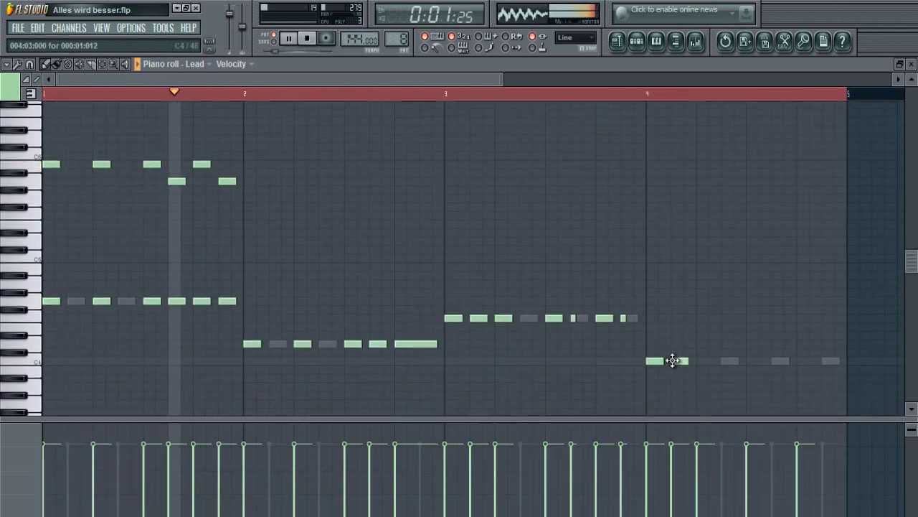
{"action": "left_click", "coordinate": [702, 360]}
{"action": "left_click", "coordinate": [748, 360]}
- Lower bar 4's four upper melody notes by one octave and lengthen each by one step
{"action": "scroll", "coordinate": [760, 330], "scroll_direction": "up", "scroll_amount": 6}
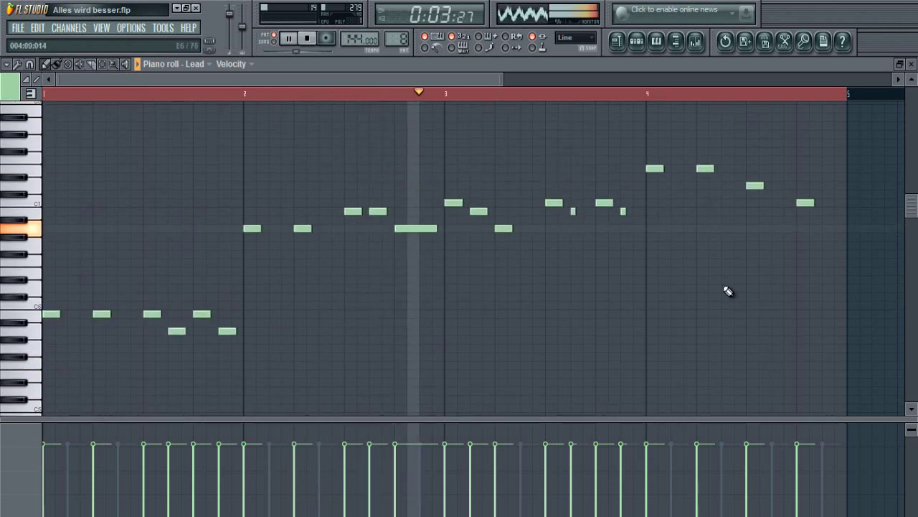
{"action": "left_click_drag", "start_coordinate": [830, 168], "coordinate": [652, 238]}
{"action": "left_click_drag", "start_coordinate": [650, 172], "coordinate": [838, 328]}
{"action": "left_click", "coordinate": [684, 207], "text": "ctrl"}
{"action": "left_click", "coordinate": [687, 200]}
{"action": "right_click", "coordinate": [691, 200]}
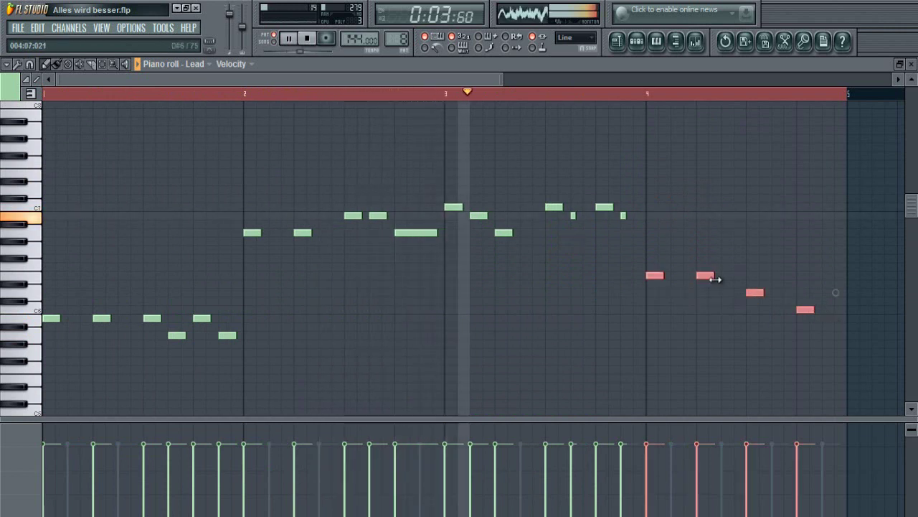
{"action": "mouse_move", "coordinate": [714, 276]}
{"action": "left_mouse_down"}
{"action": "mouse_move", "coordinate": [741, 277]}
{"action": "mouse_move", "coordinate": [727, 277]}
{"action": "left_mouse_up"}
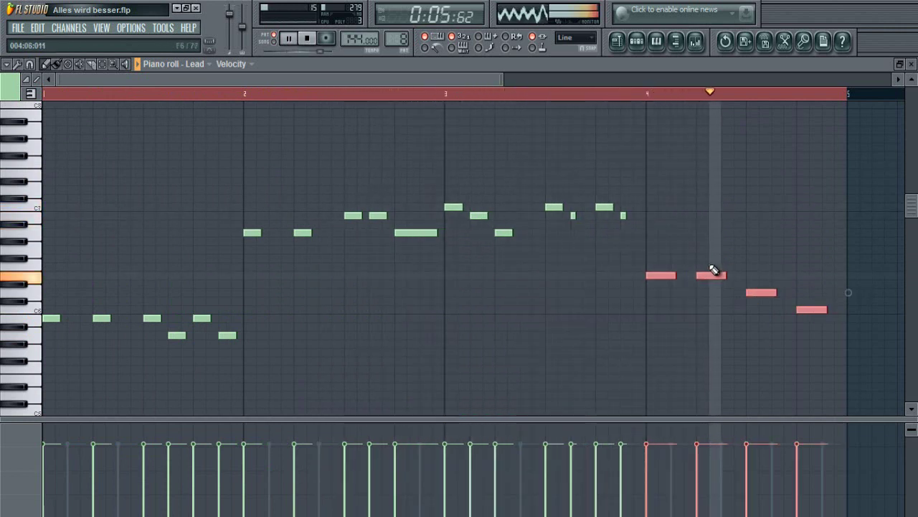
{"action": "left_click", "coordinate": [582, 287], "text": "ctrl"}
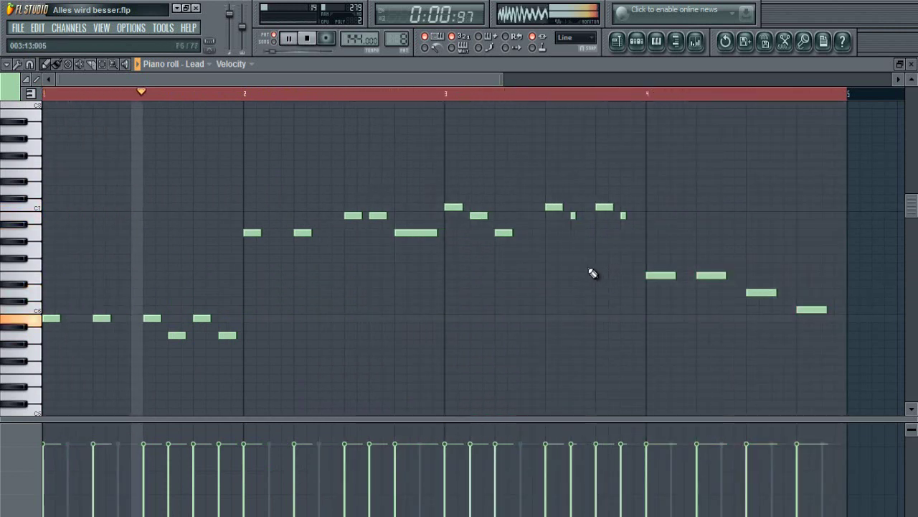
- Listen to pattern 8's edited lead melody with the kick and bass, and stop playback
{"action": "left_click", "coordinate": [487, 293]}
{"action": "right_click", "coordinate": [488, 294]}
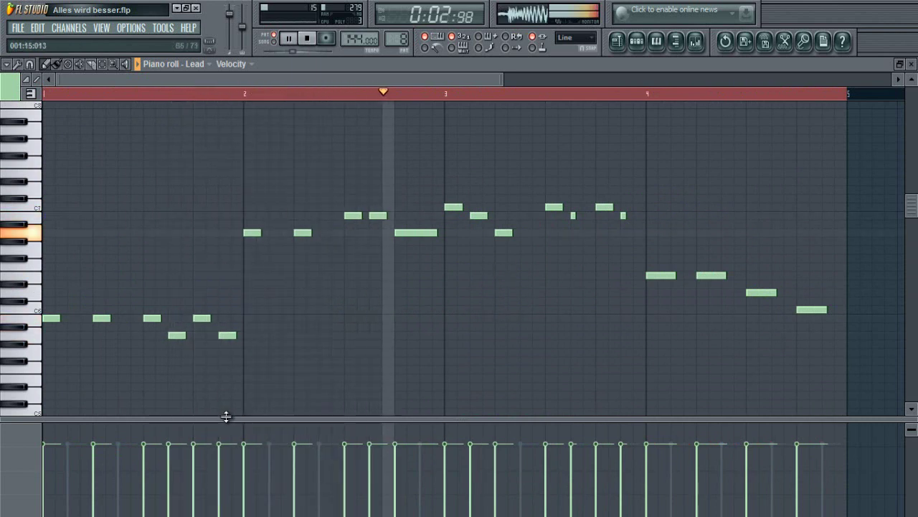
{"action": "key", "text": "space"}
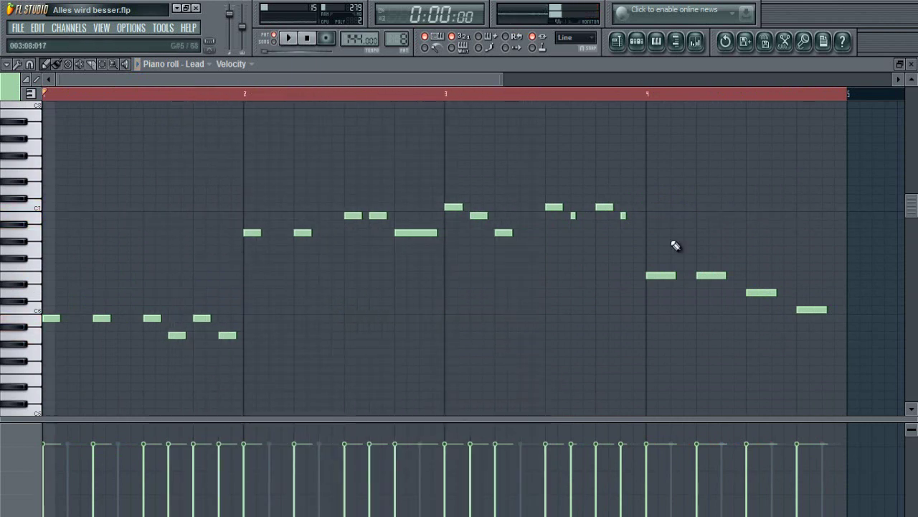
- Lay out patterns 2 to 8 one after another in the playlist from bar 1, two repeats each with a one-bar gap between patterns
{"action": "left_click", "coordinate": [636, 47]}
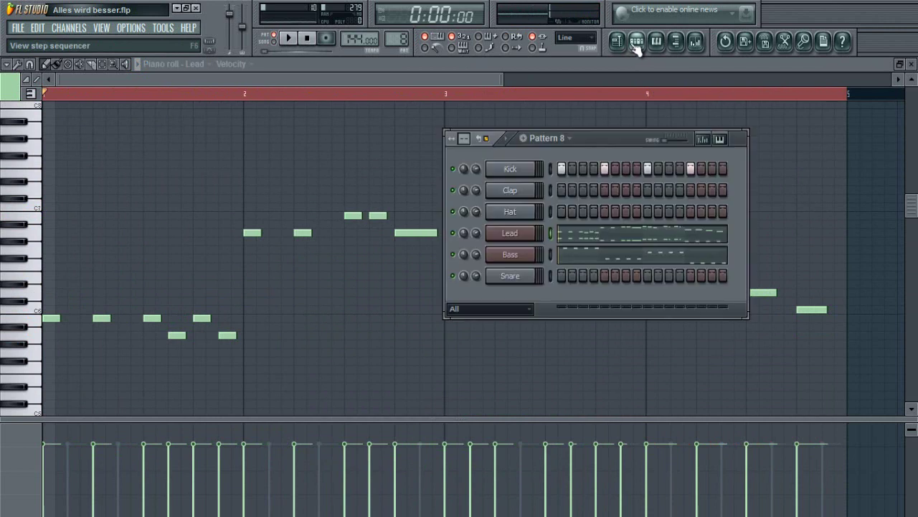
{"action": "left_click", "coordinate": [617, 43]}
{"action": "left_click", "coordinate": [39, 281]}
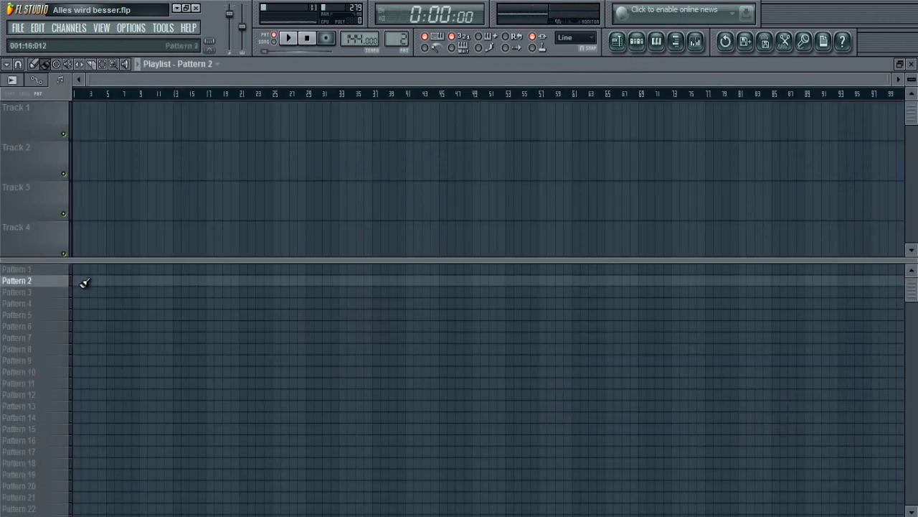
{"action": "mouse_move", "coordinate": [80, 281]}
{"action": "left_mouse_down"}
{"action": "mouse_move", "coordinate": [447, 324]}
{"action": "mouse_move", "coordinate": [620, 361]}
{"action": "left_mouse_up"}
{"action": "key", "text": "ctrl+z"}
{"action": "right_click", "coordinate": [454, 330]}
{"action": "right_click", "coordinate": [609, 351]}
{"action": "right_click", "coordinate": [616, 361]}
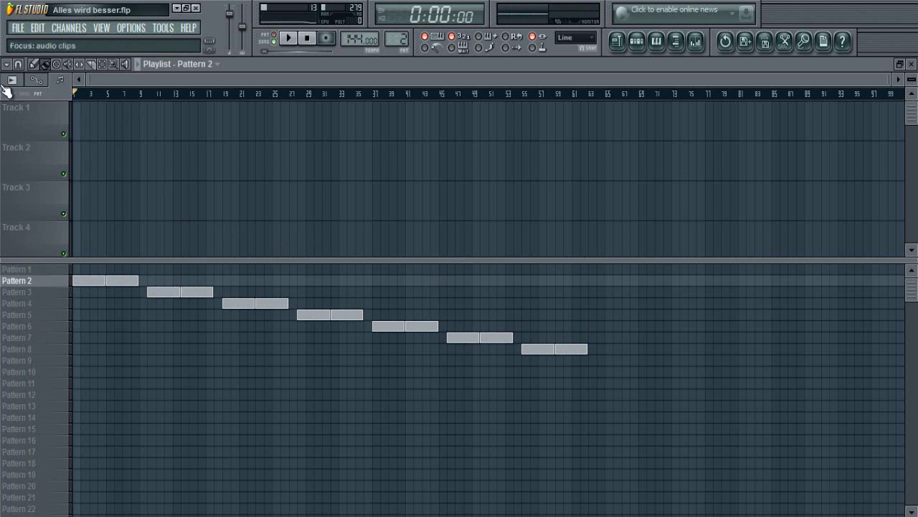
- Play the arrangement of patterns 2 to 8 in song mode, select empty pattern 10, and stop playback
{"action": "key", "text": "space"}
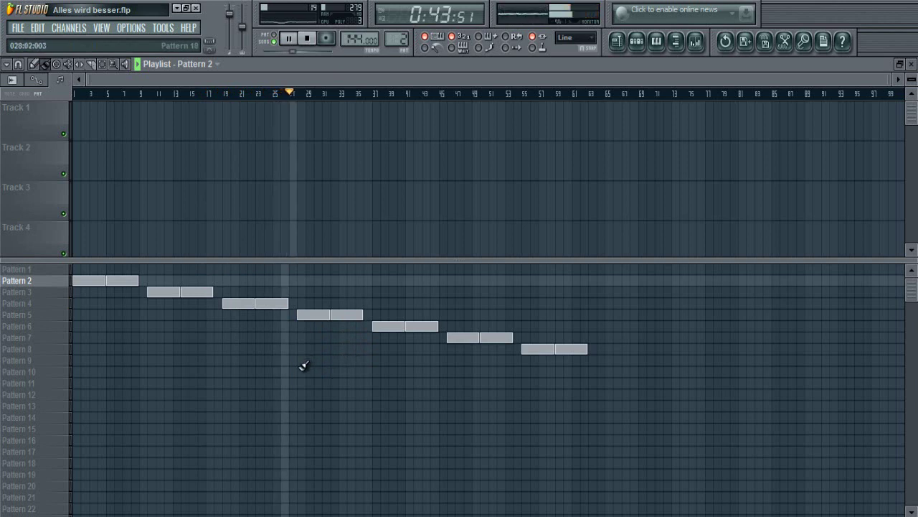
{"action": "left_click", "coordinate": [60, 351]}
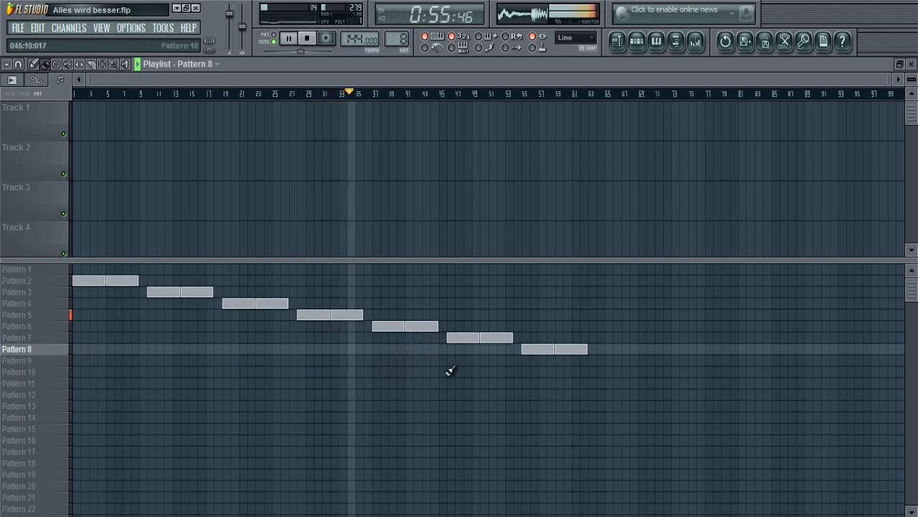
{"action": "left_click", "coordinate": [65, 372]}
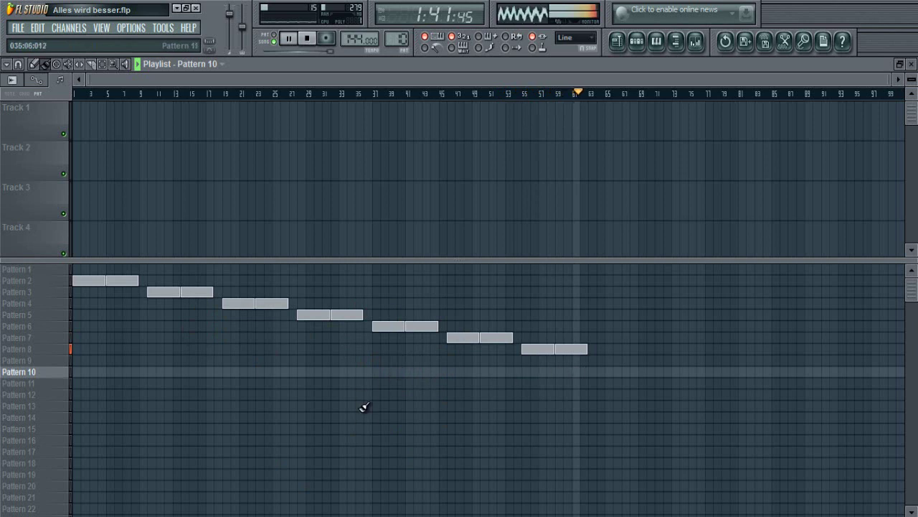
{"action": "key", "text": "space"}
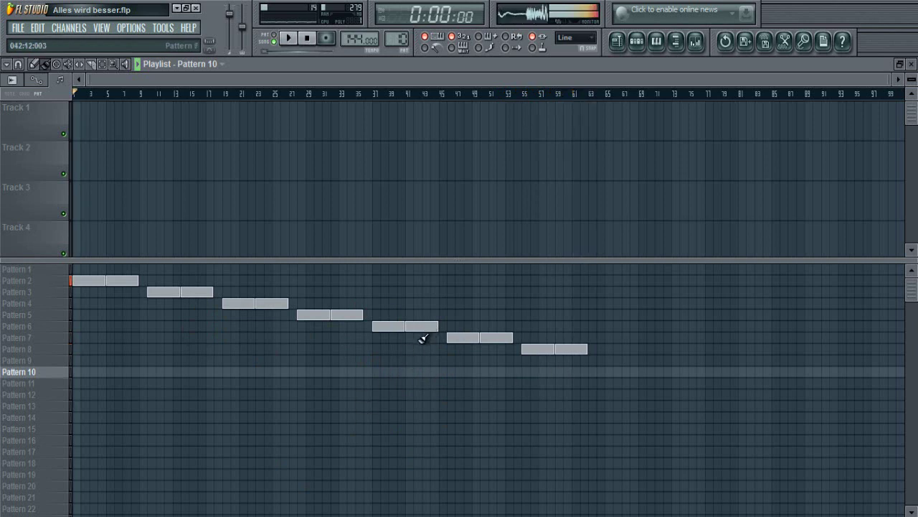